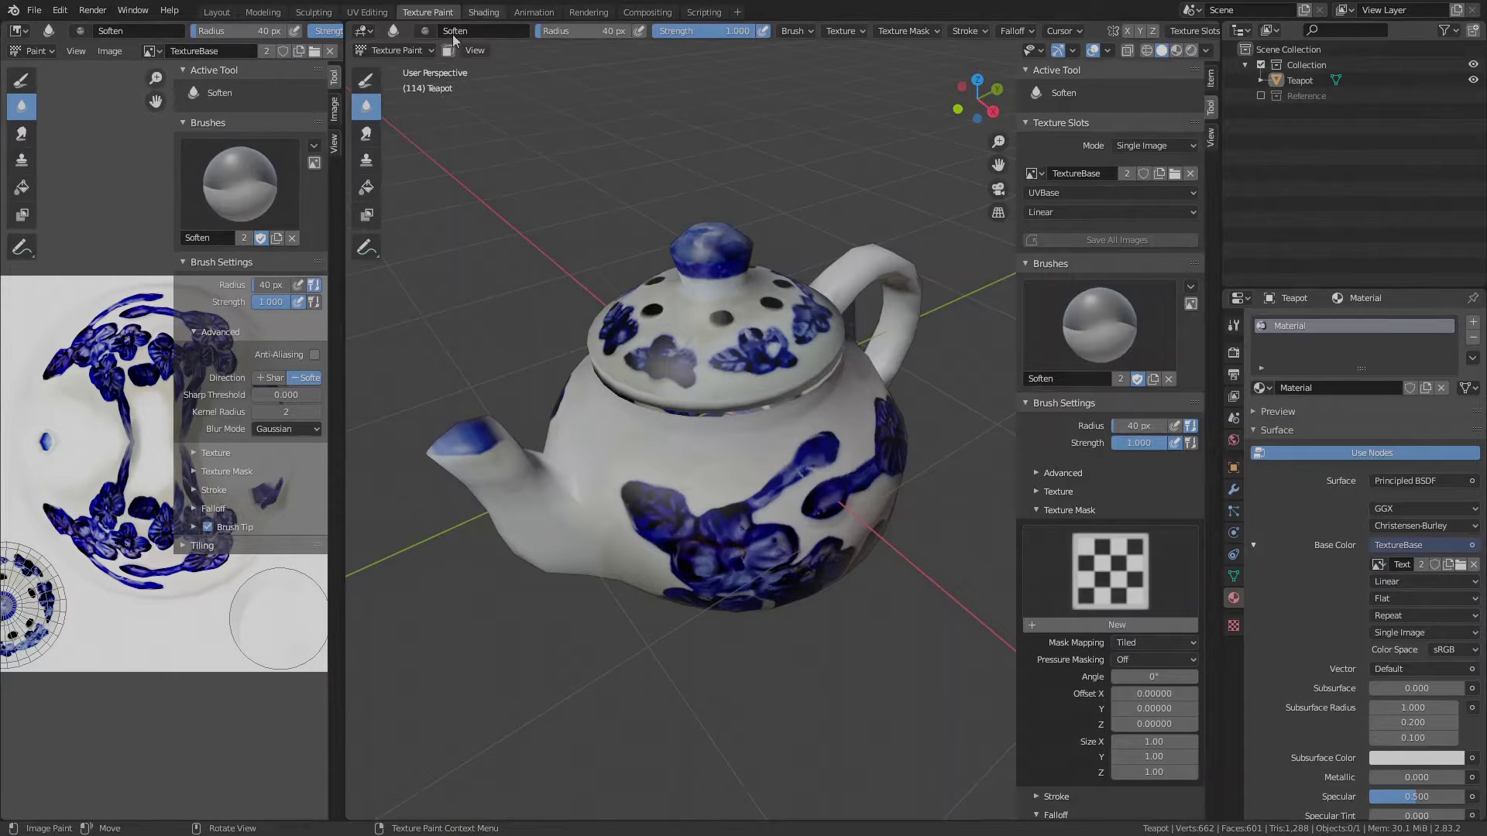
pyautogui.moveTo(345, 131); pyautogui.dragTo(704, 132)
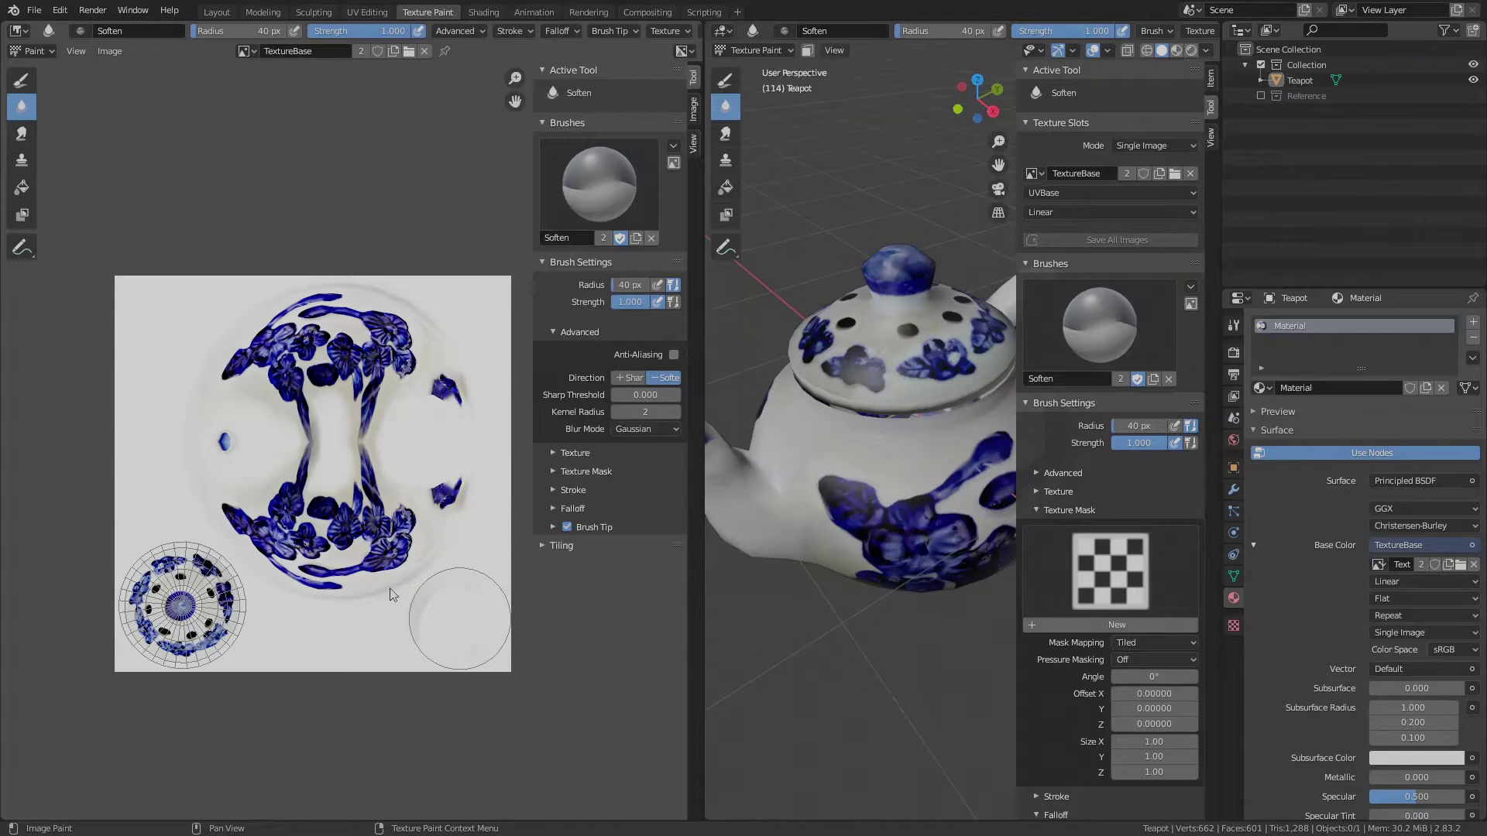
pyautogui.moveTo(702, 333); pyautogui.dragTo(310, 332)
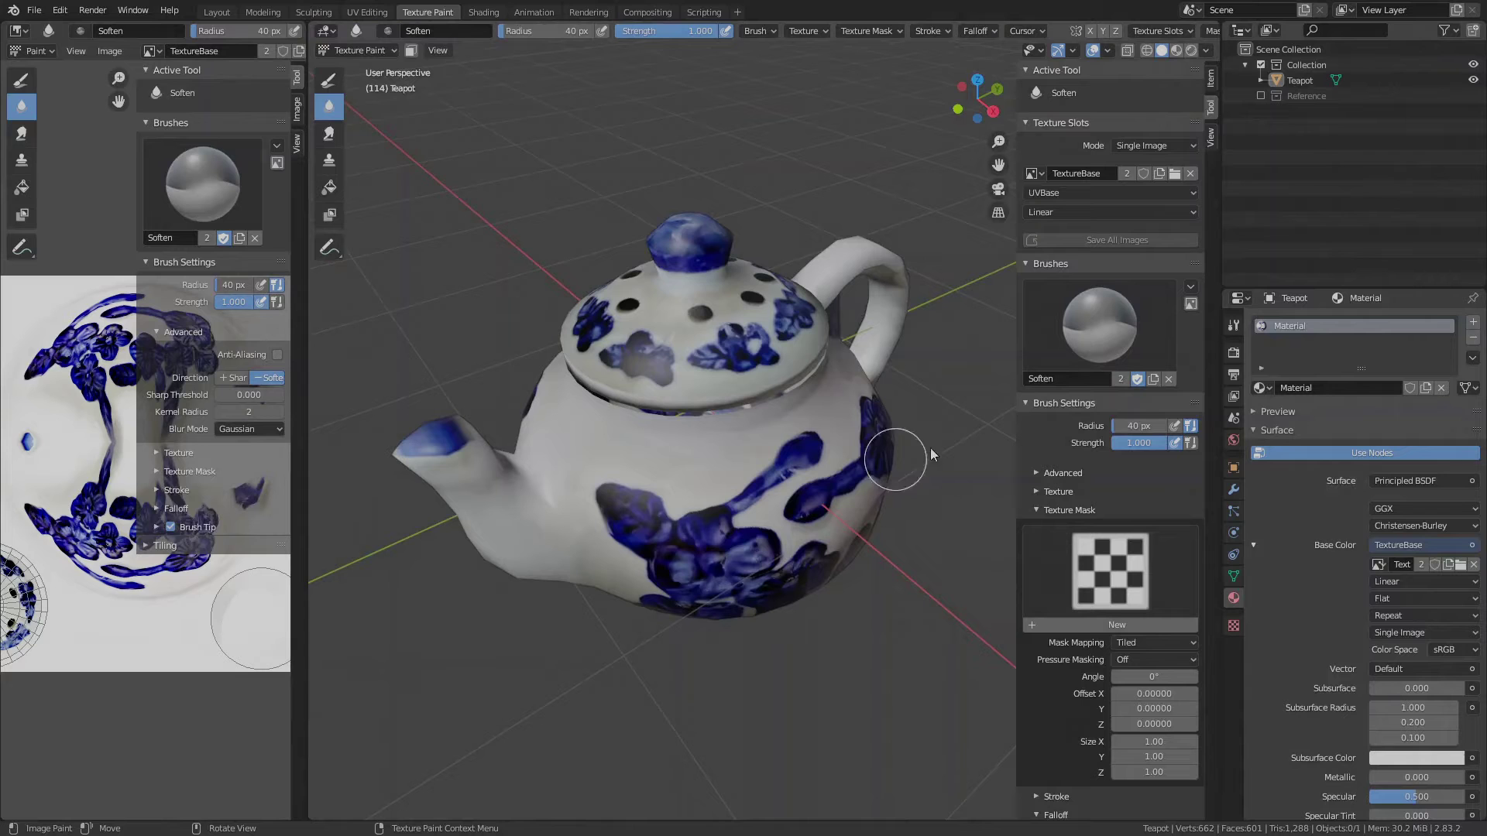
pyautogui.moveTo(963, 443); pyautogui.dragTo(728, 364)
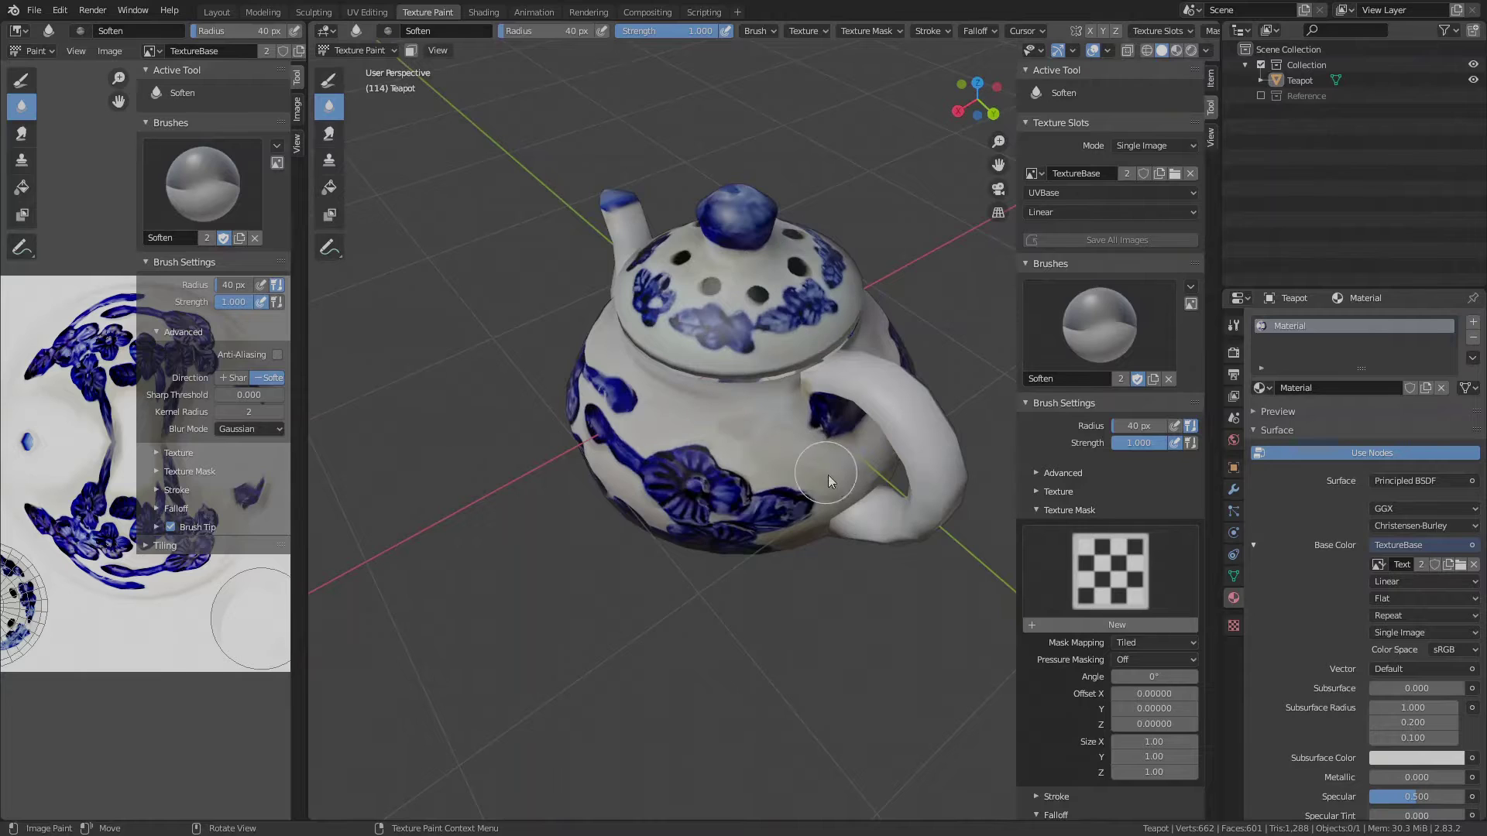
pyautogui.moveTo(829, 475); pyautogui.dragTo(587, 467)
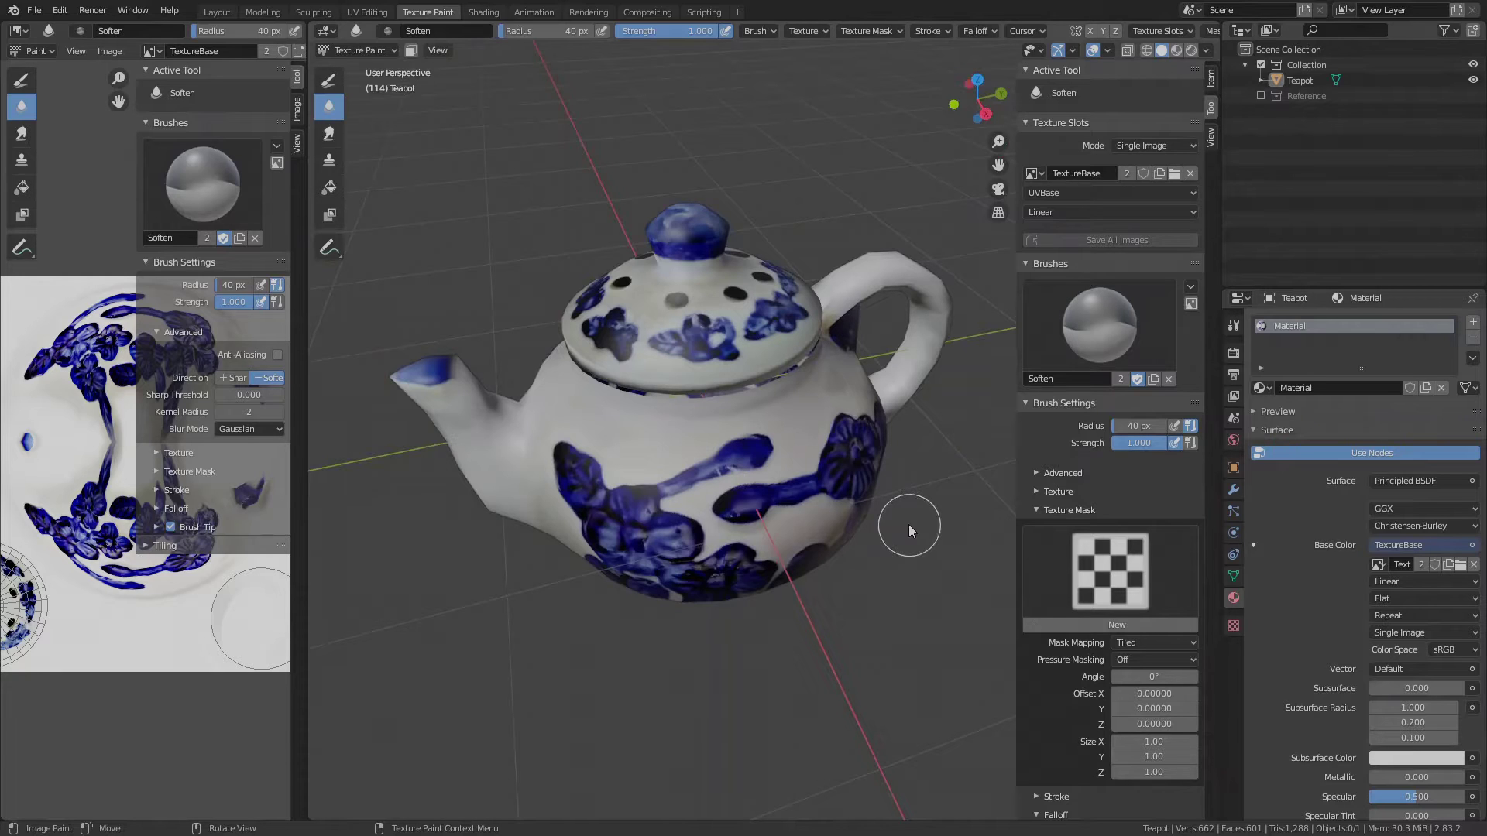
# Save the painted teapot texture as a separate image file named TextureBaseExport.png.
pyautogui.click(109, 51)
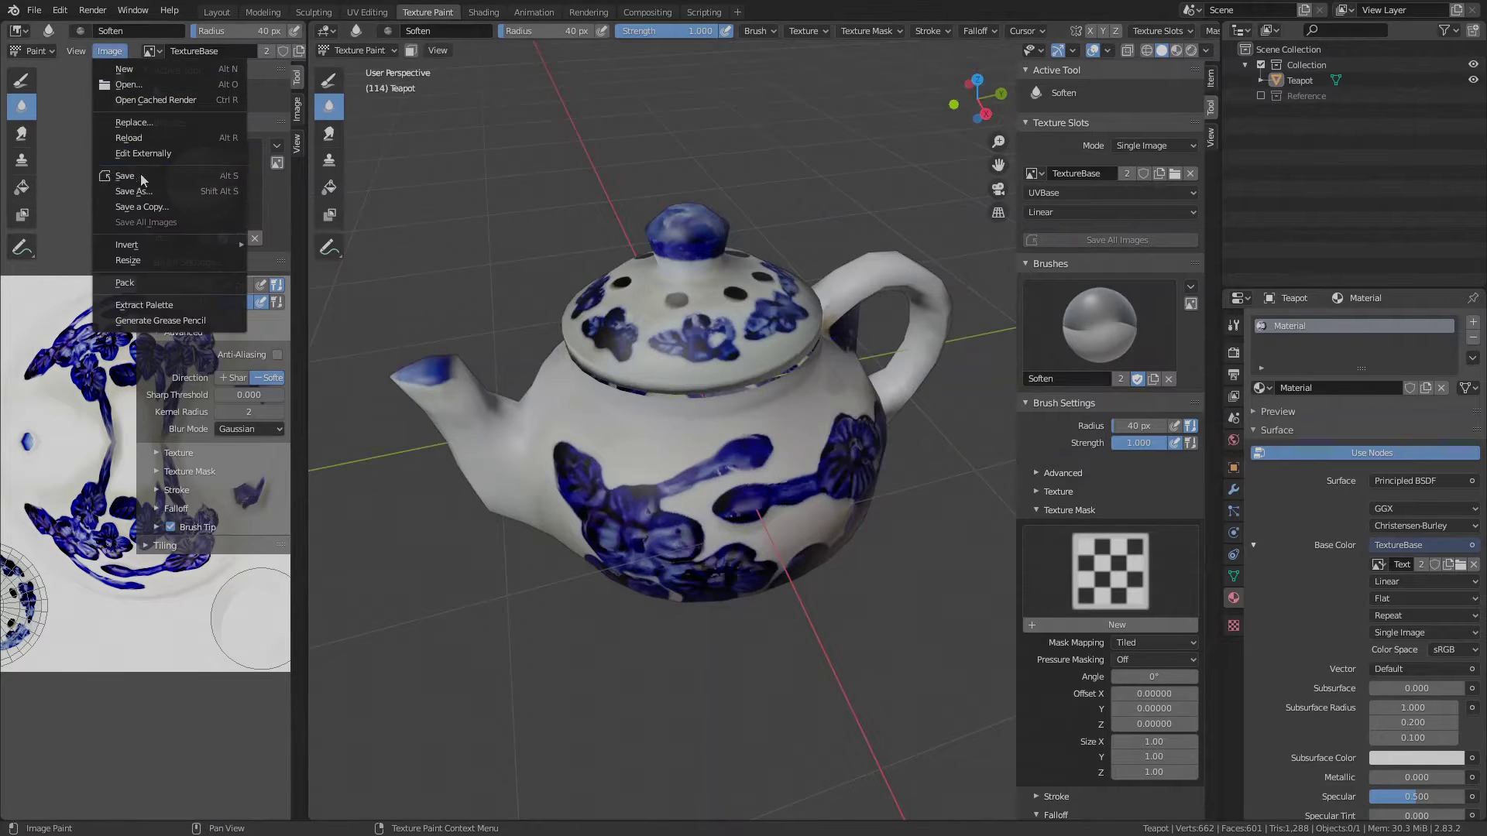
pyautogui.click(132, 191)
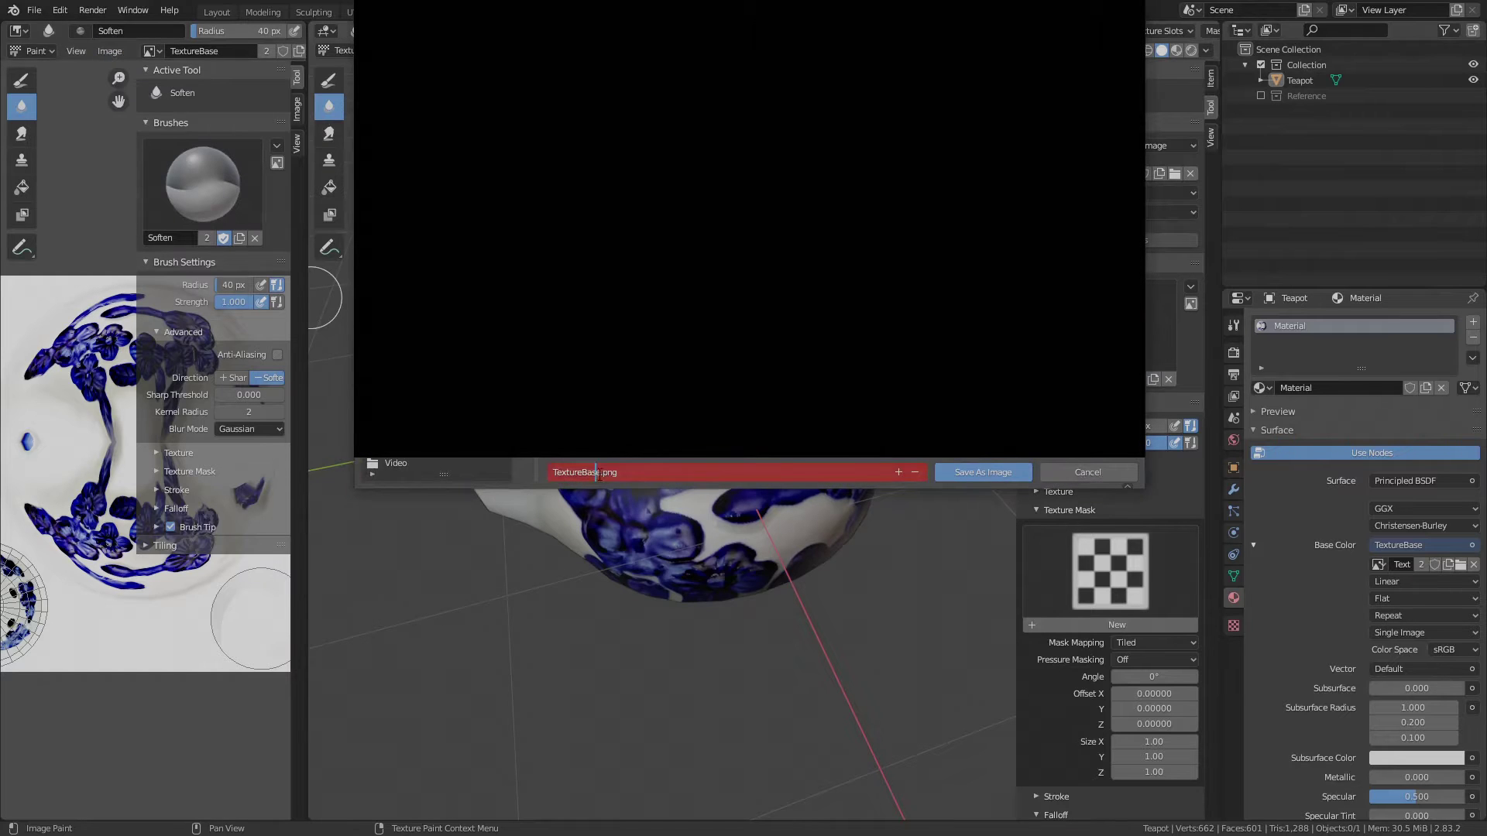
pyautogui.click(983, 472)
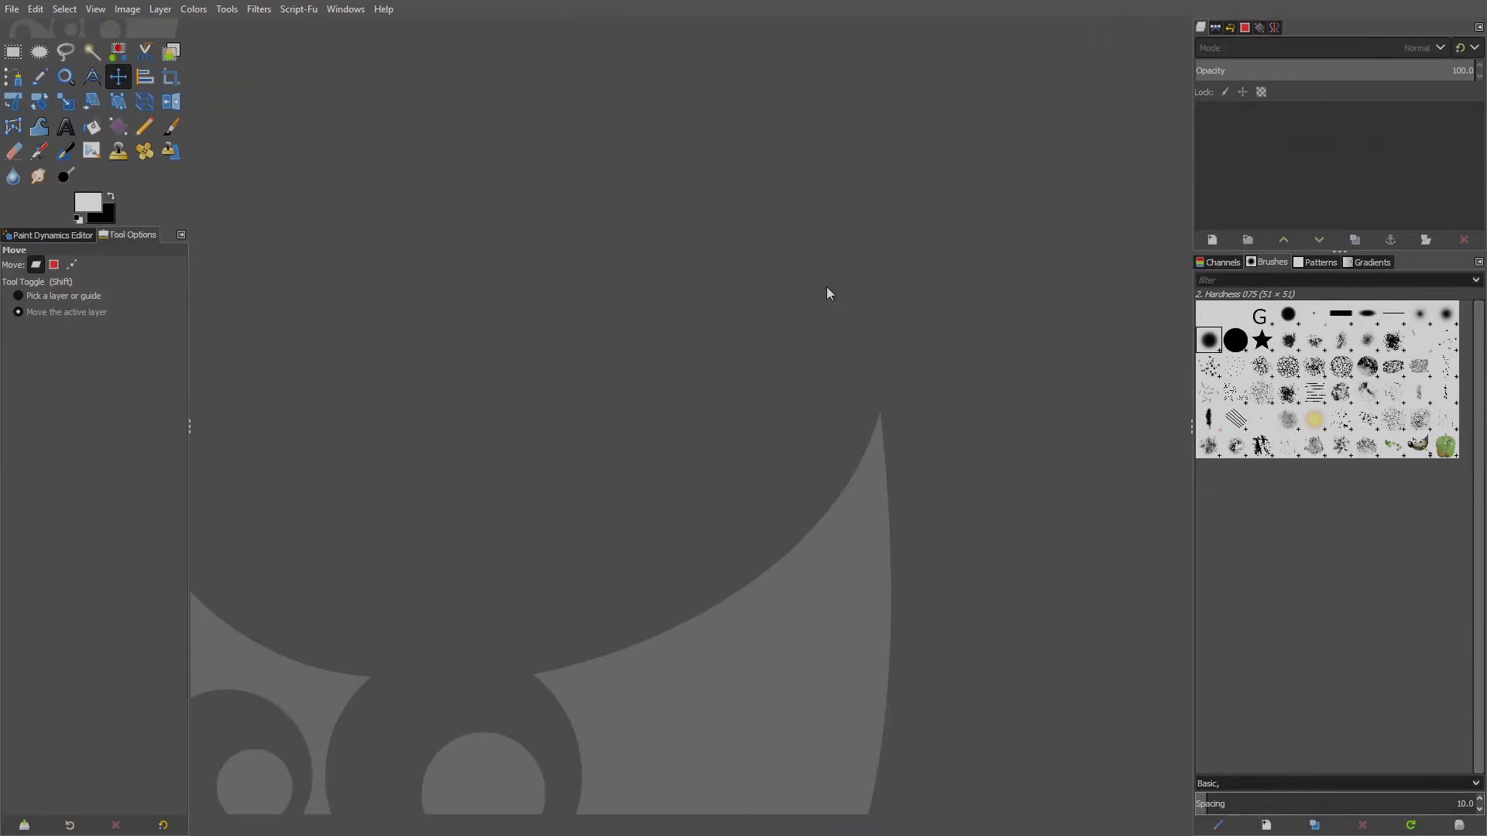
# Switch to GIMP and open TextureBaseExport.png as a layer.
pyautogui.click(353, 10)
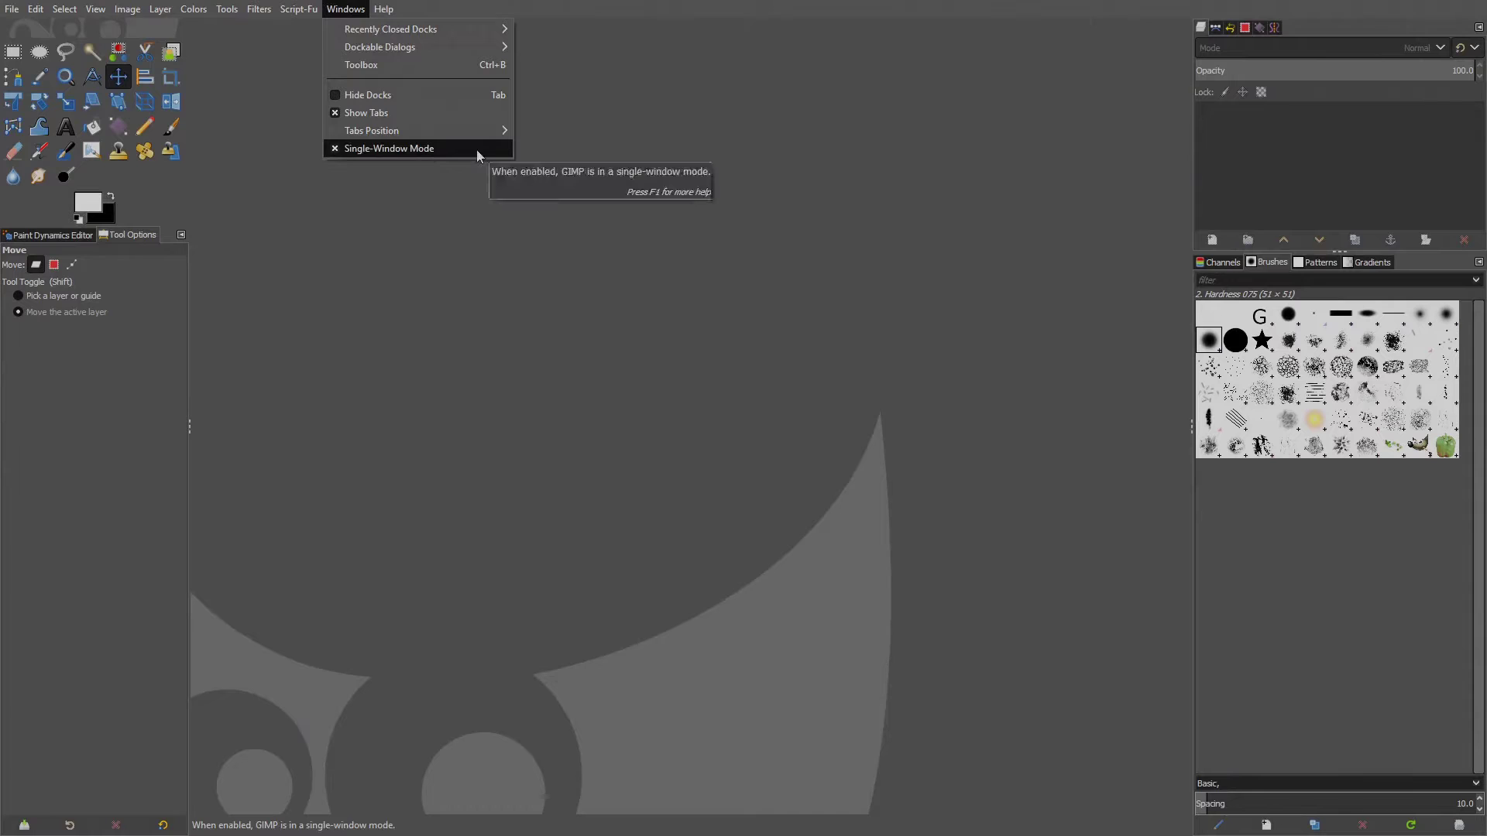
pyautogui.click(400, 207)
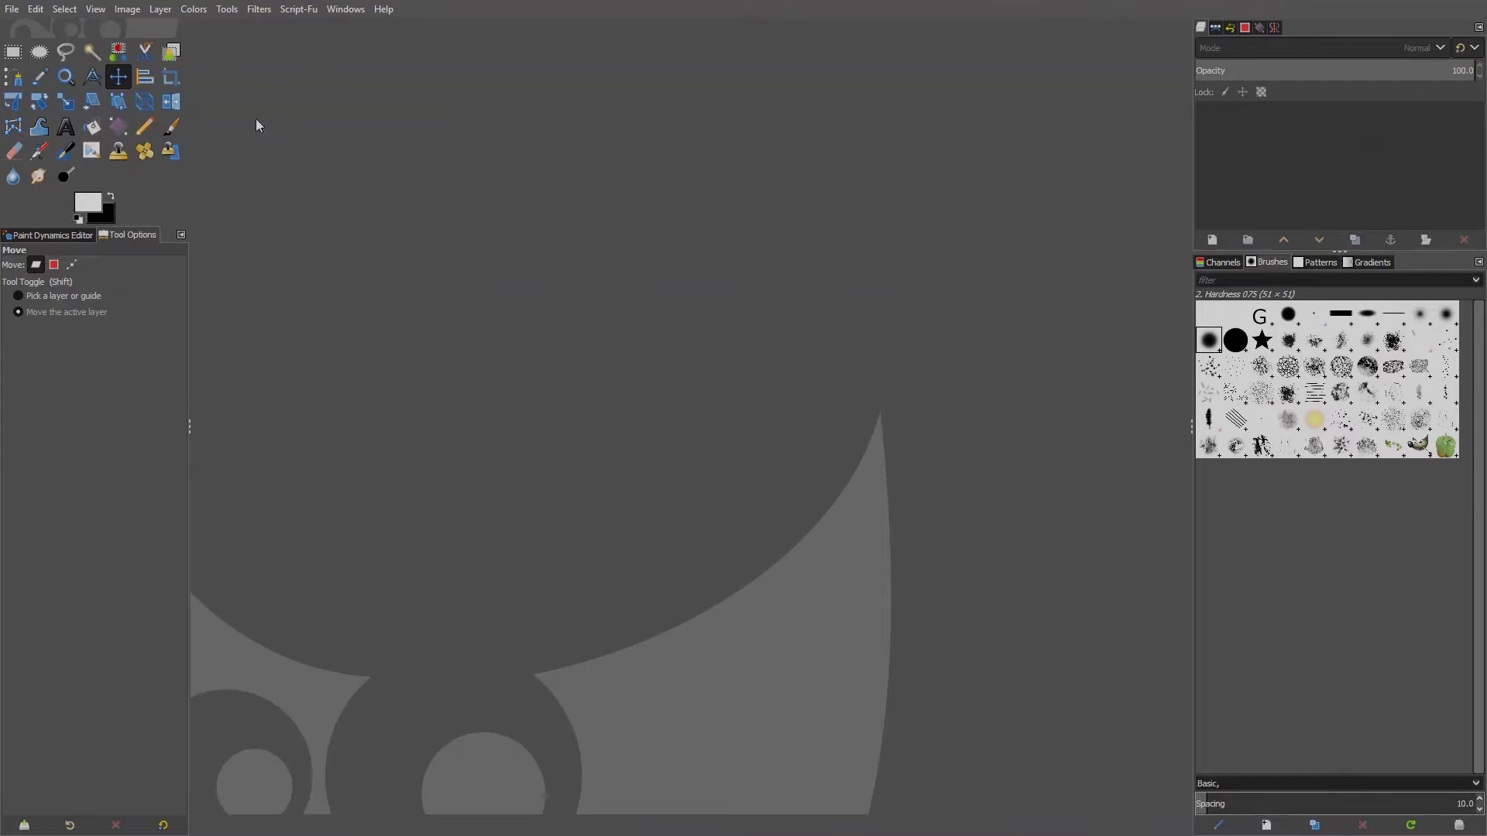
pyautogui.click(12, 9)
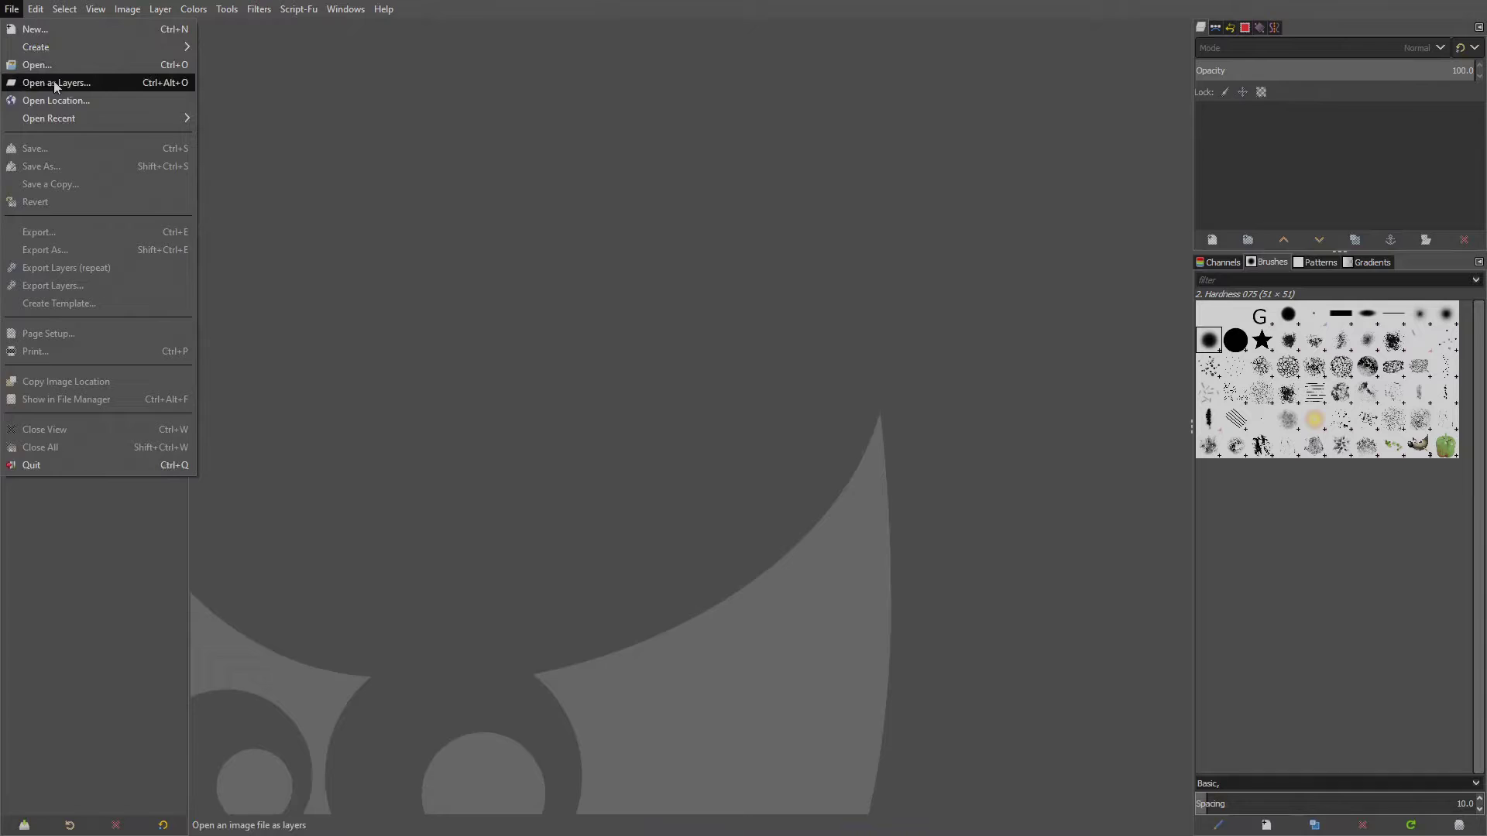
pyautogui.click(56, 83)
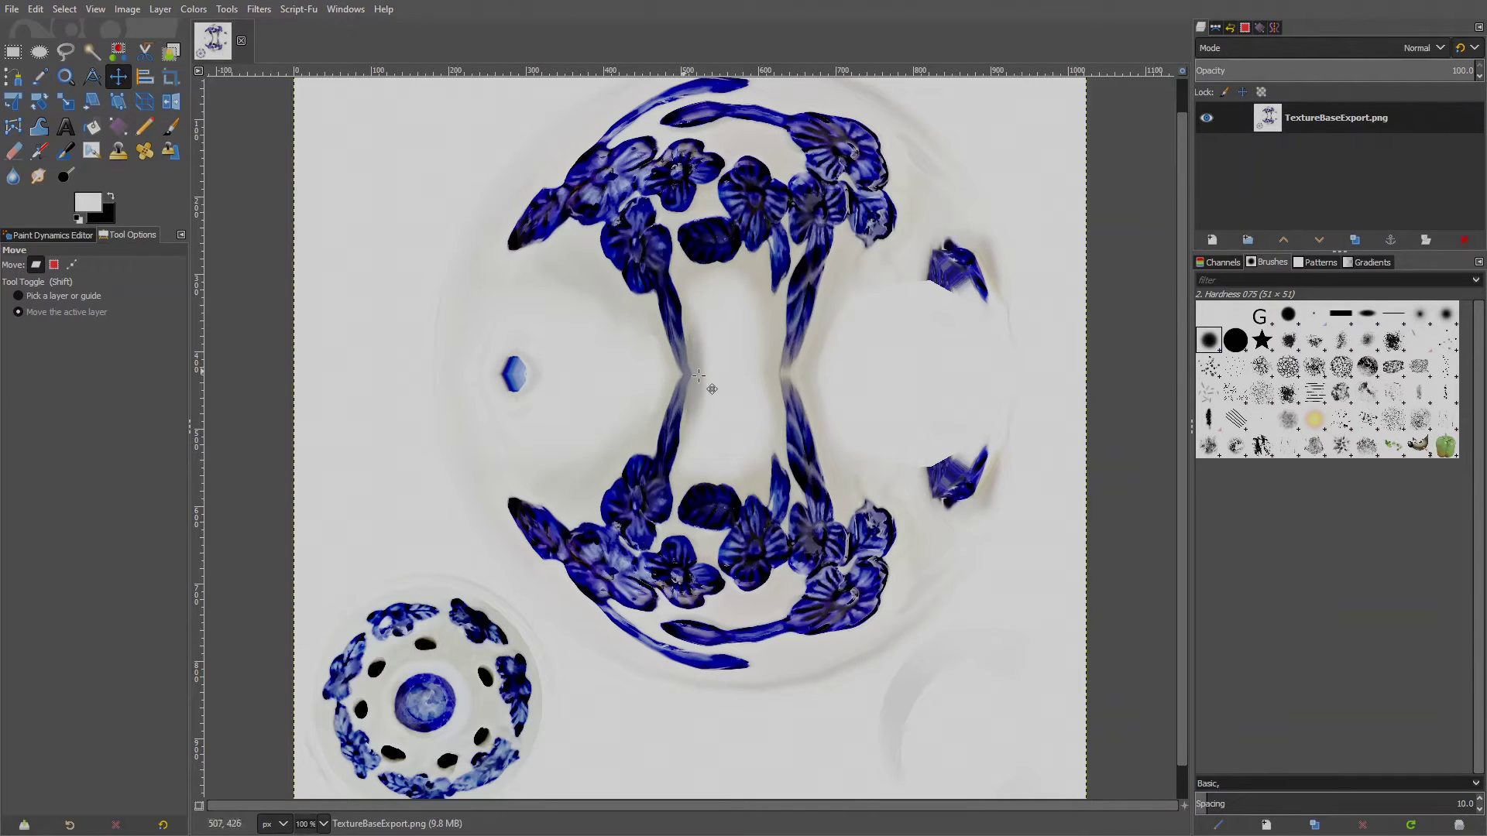
# Duplicate the texture layer and rename the lower layer TextureBase original.
pyautogui.scroll(-2, 699, 376)
pyautogui.scroll(1, 790, 342)
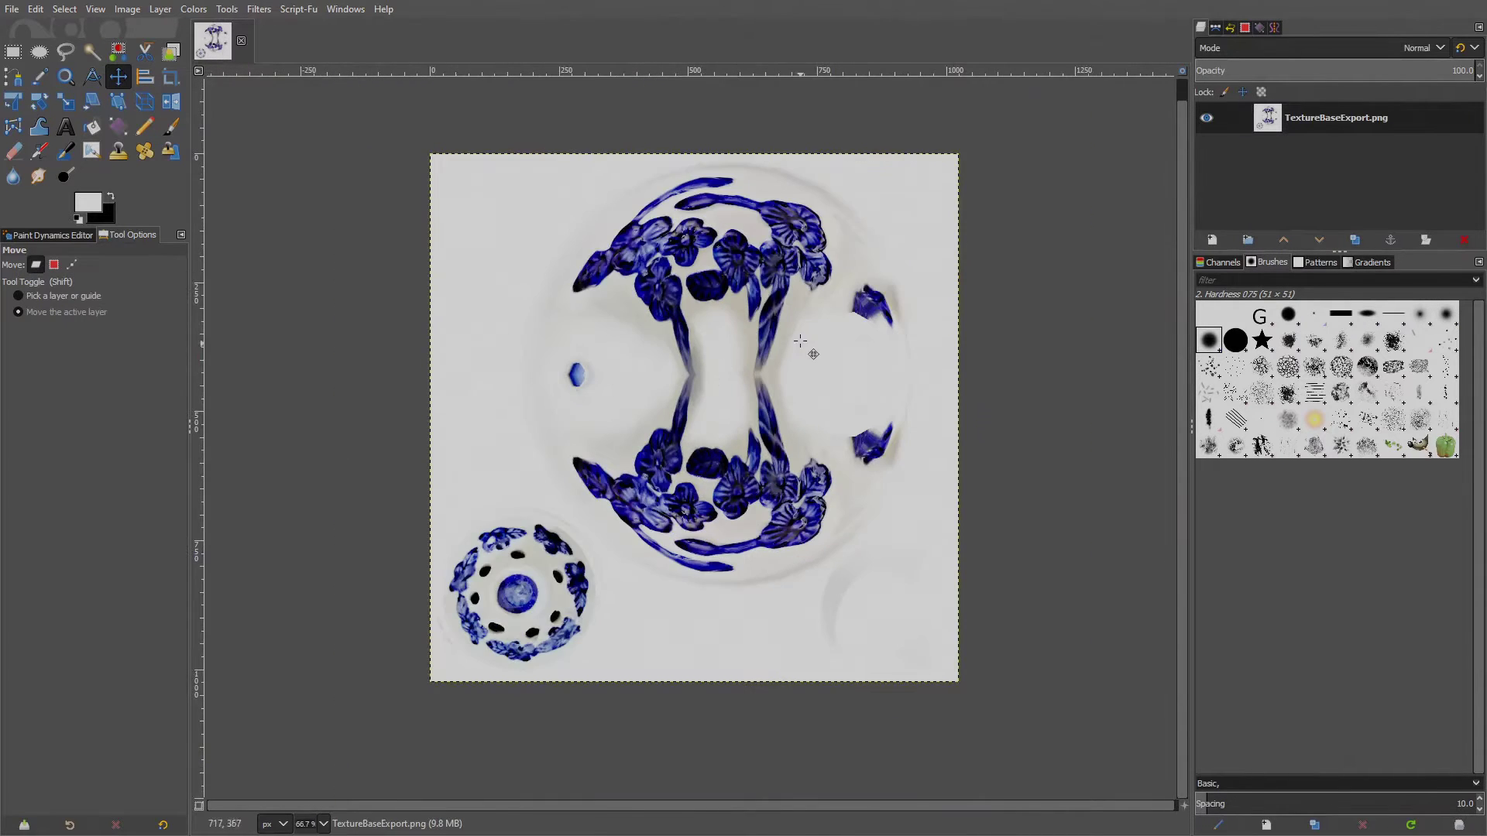
pyautogui.moveTo(785, 323)
pyautogui.mouseDown()
pyautogui.moveTo(731, 323)
pyautogui.moveTo(770, 431)
pyautogui.moveTo(741, 287)
pyautogui.moveTo(789, 341)
pyautogui.mouseUp()
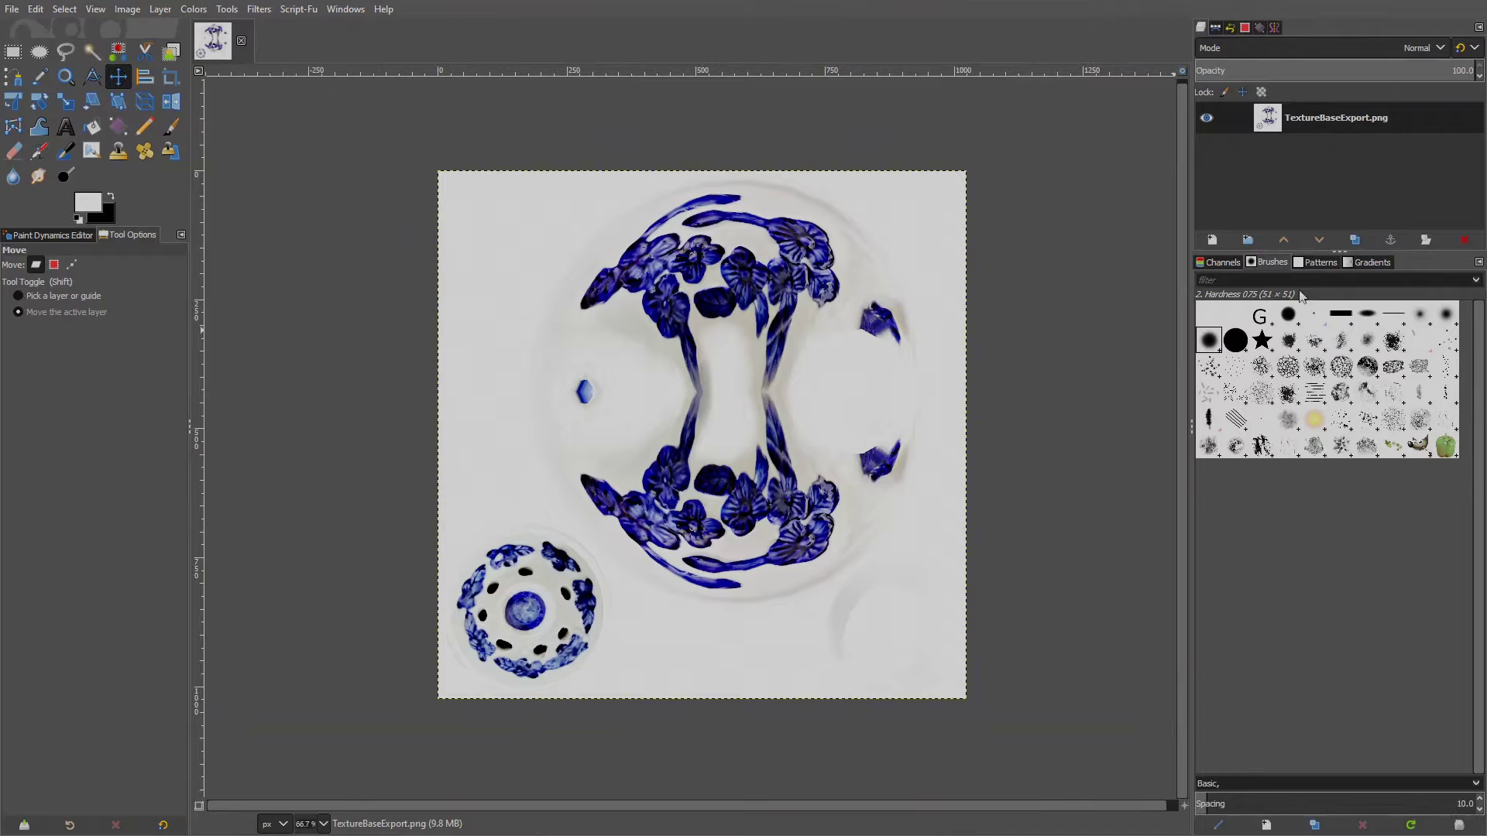
pyautogui.click(1353, 239)
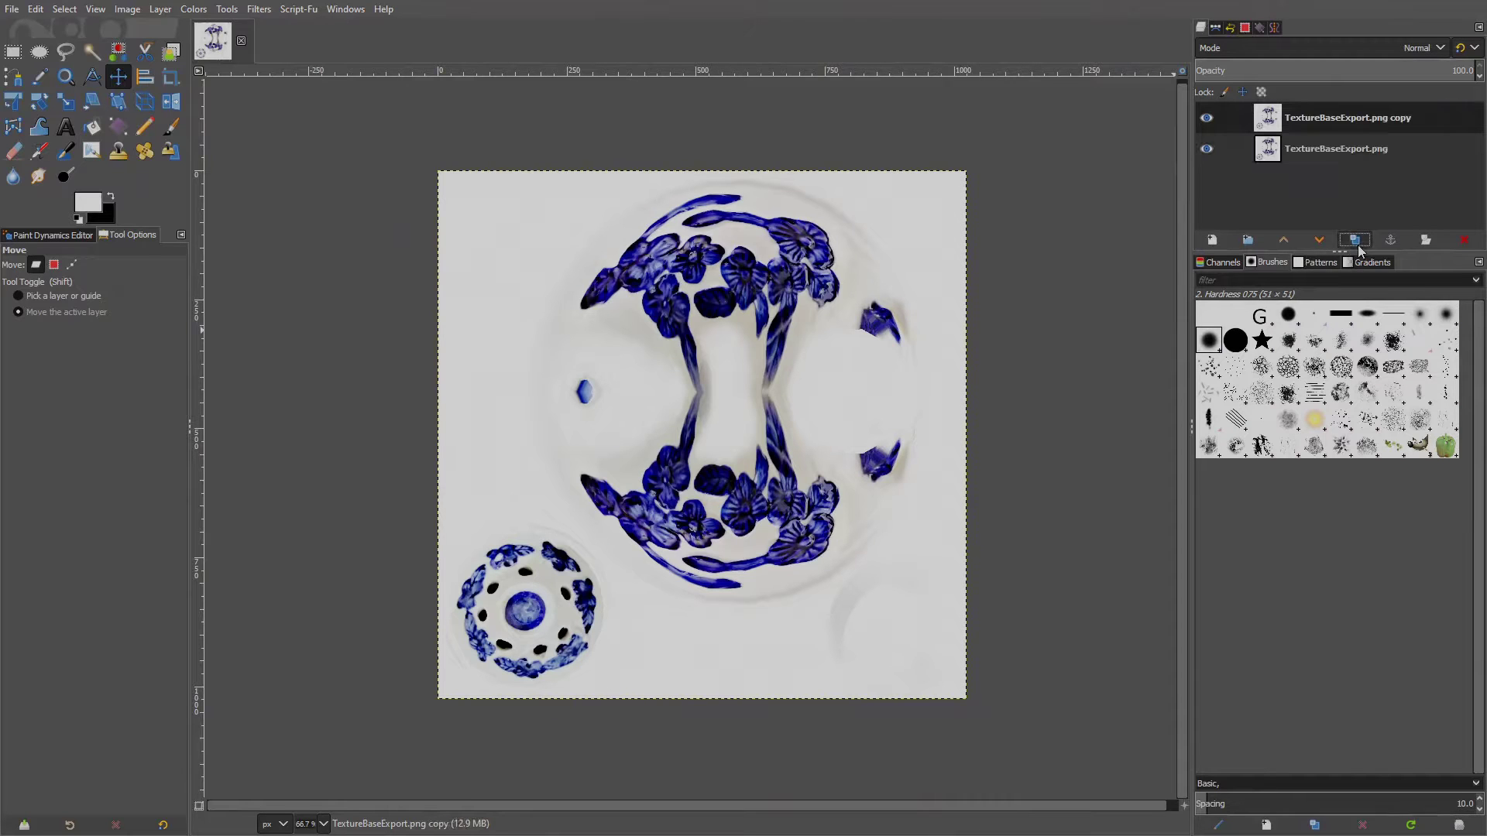
pyautogui.click(1343, 153)
pyautogui.doubleClick(1343, 151)
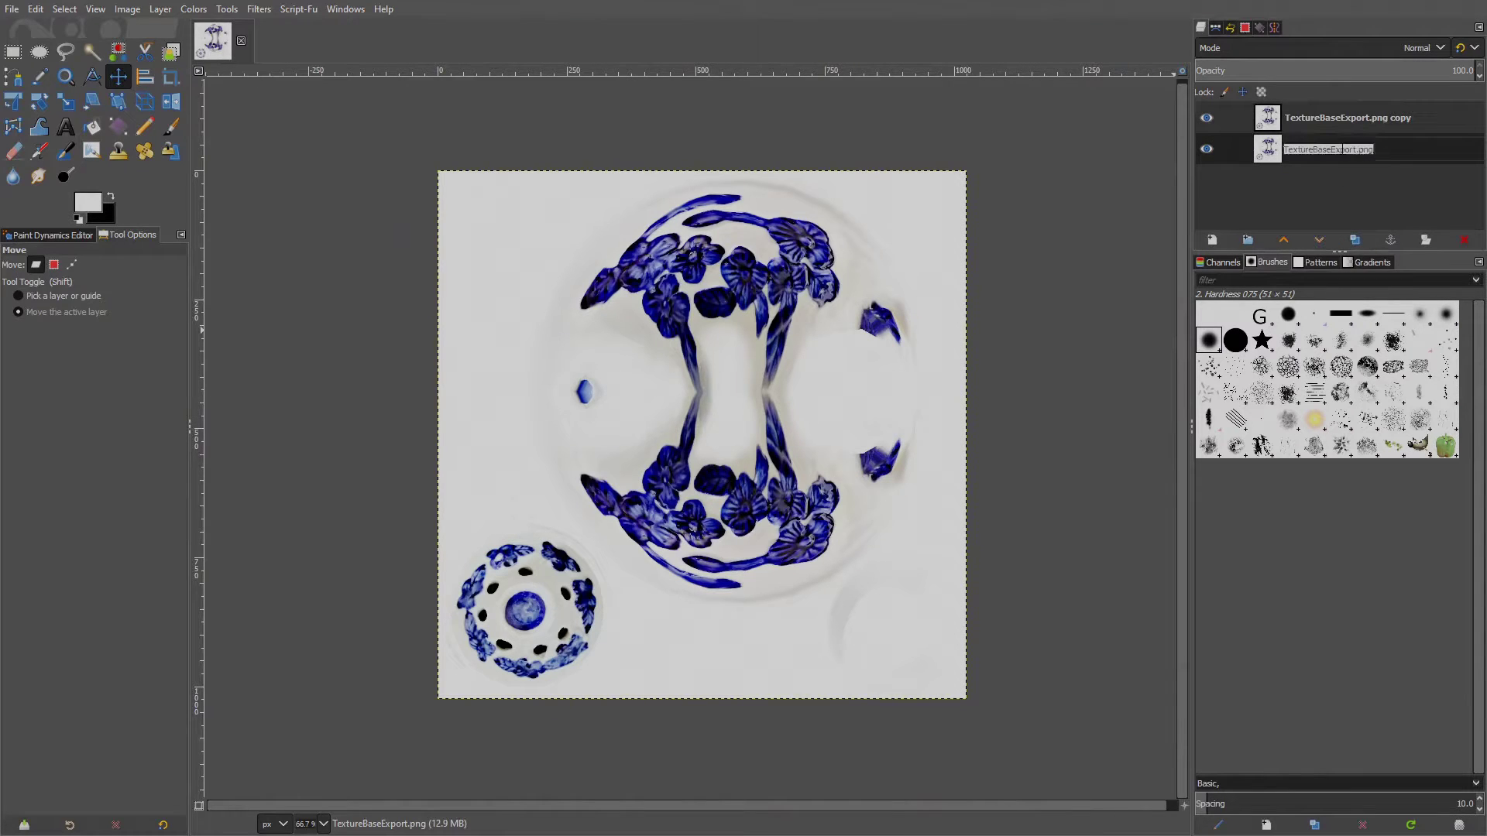
pyautogui.press('End')
pyautogui.press('BackSpace')
pyautogui.press('BackSpace')
pyautogui.press('BackSpace')
pyautogui.press('BackSpace')
pyautogui.press('BackSpace')
pyautogui.press('BackSpace')
pyautogui.press('BackSpace')
pyautogui.press('BackSpace')
pyautogui.press('BackSpace')
pyautogui.press('BackSpace')
pyautogui.write('original')
pyautogui.press('Return')
# Rename the duplicated upper layer TextureBase clean.
pyautogui.doubleClick(1346, 119)
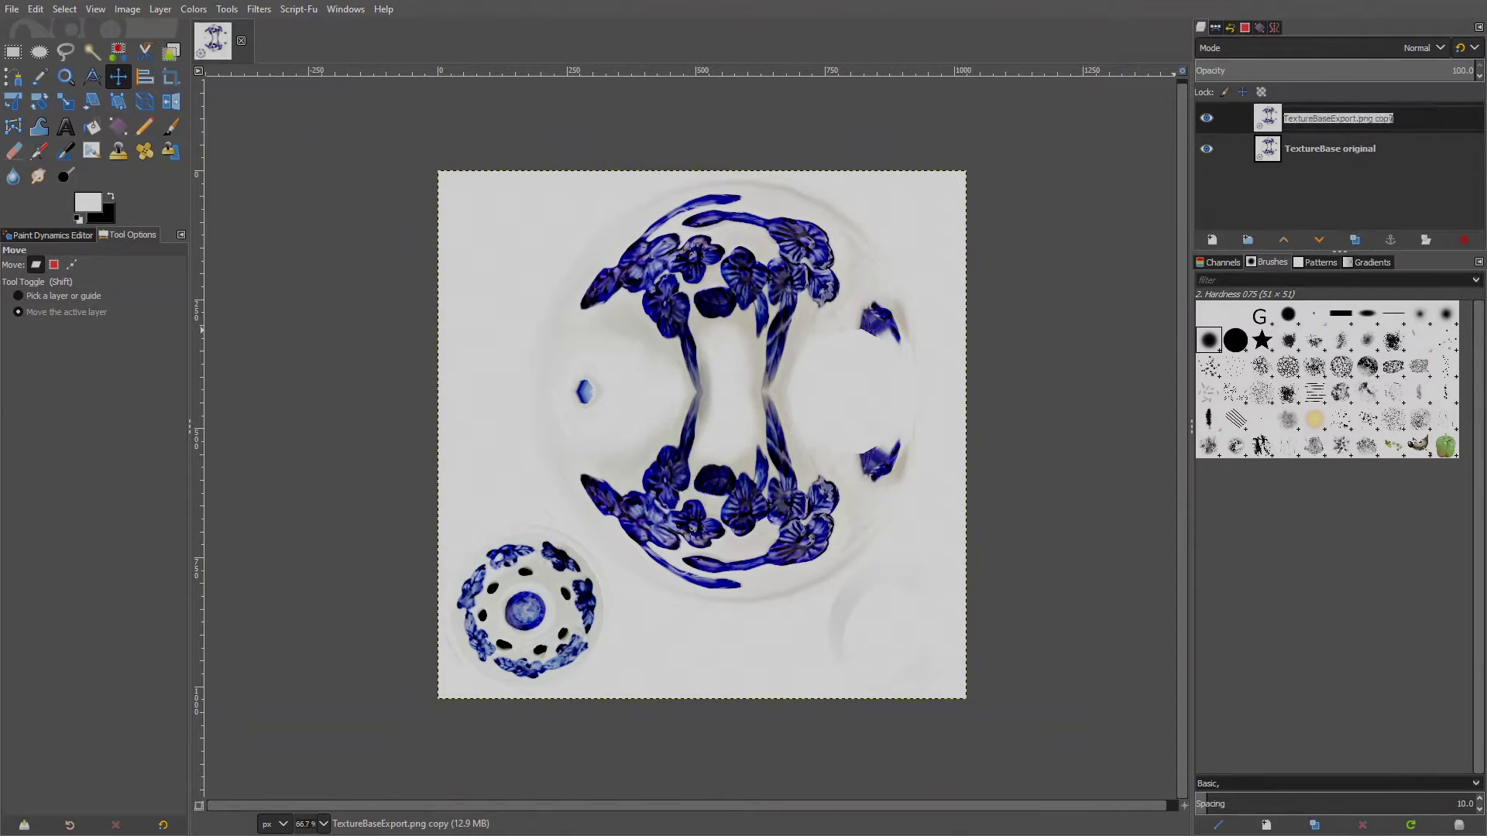
pyautogui.press('End')
pyautogui.press('BackSpace')
pyautogui.press('BackSpace')
pyautogui.press('BackSpace')
pyautogui.press('BackSpace')
pyautogui.write('clean')
pyautogui.press('BackSpace')
pyautogui.press('BackSpace')
pyautogui.press('BackSpace')
pyautogui.press('BackSpace')
pyautogui.press('BackSpace')
pyautogui.press('BackSpace')
pyautogui.press('BackSpace')
pyautogui.press('BackSpace')
pyautogui.press('BackSpace')
pyautogui.press('BackSpace')
pyautogui.press('BackSpace')
pyautogui.press('BackSpace')
pyautogui.press('BackSpace')
pyautogui.press('BackSpace')
pyautogui.press('BackSpace')
pyautogui.press('BackSpace')
pyautogui.write('clean')
pyautogui.press('Return')
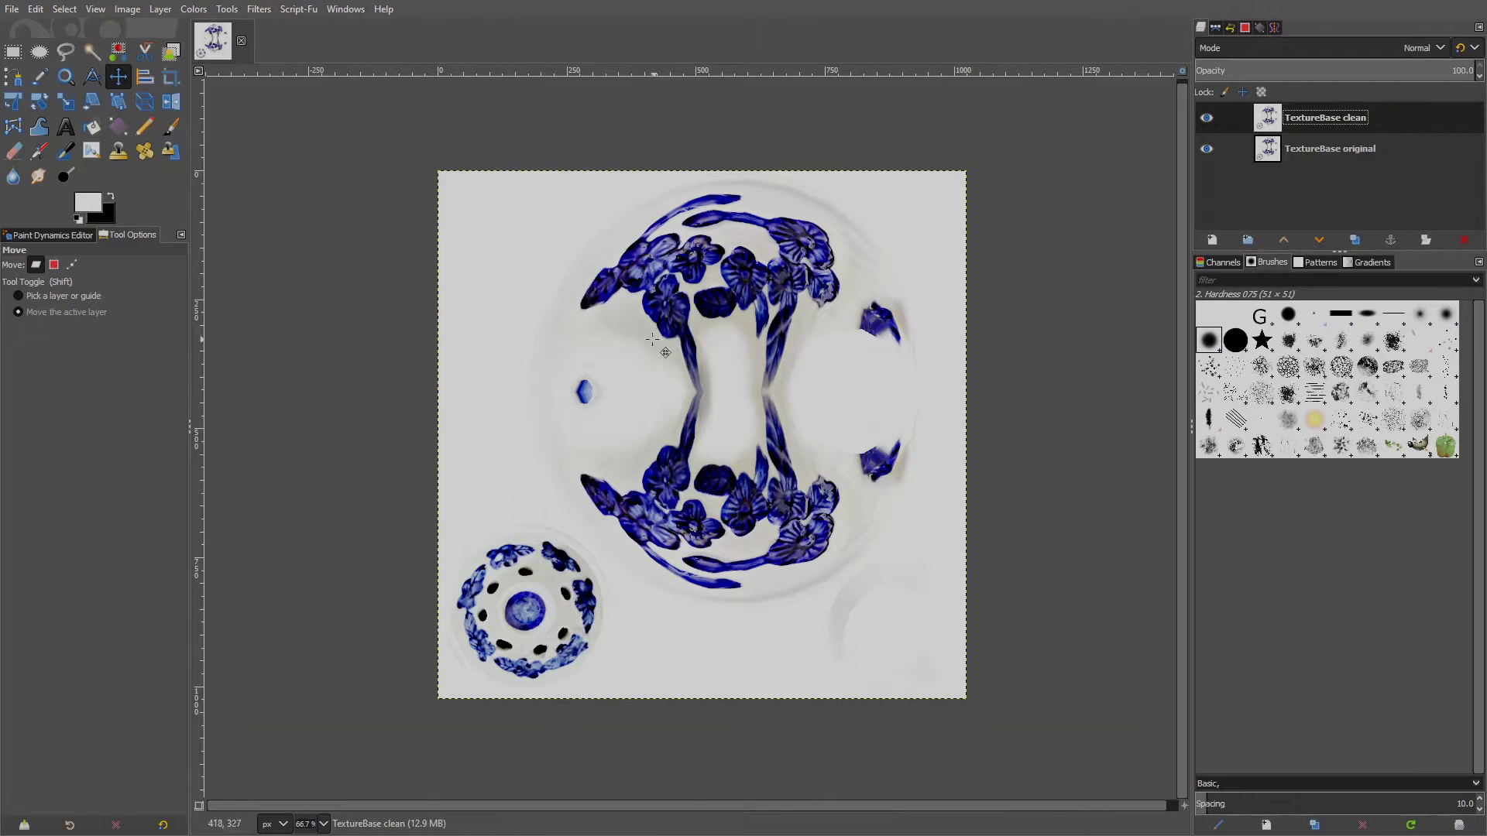
# Activate Fuzzy Select and enable feathered edges with a radius of 2.0.
pyautogui.click(91, 51)
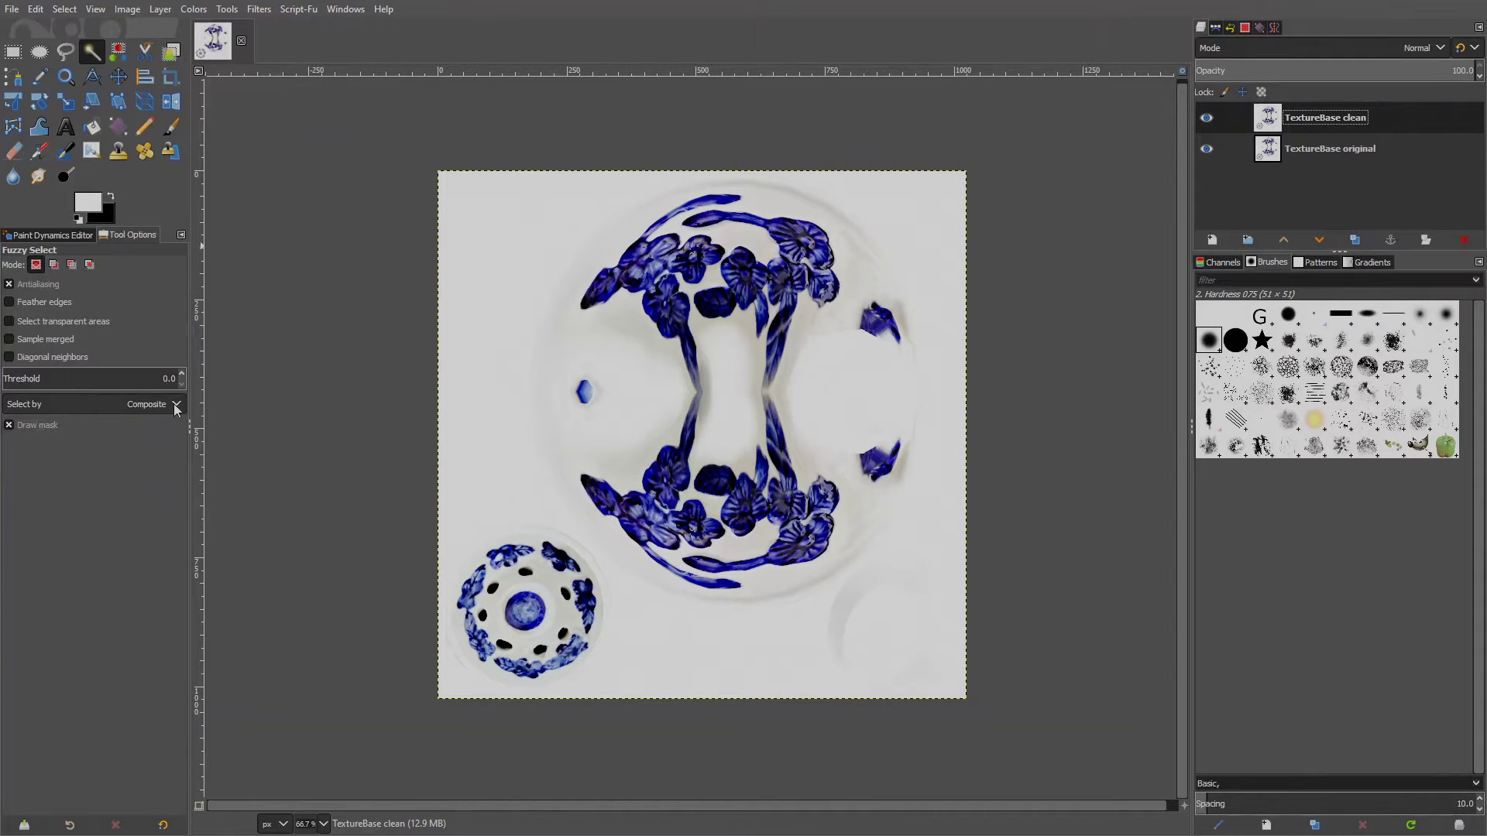
pyautogui.click(10, 302)
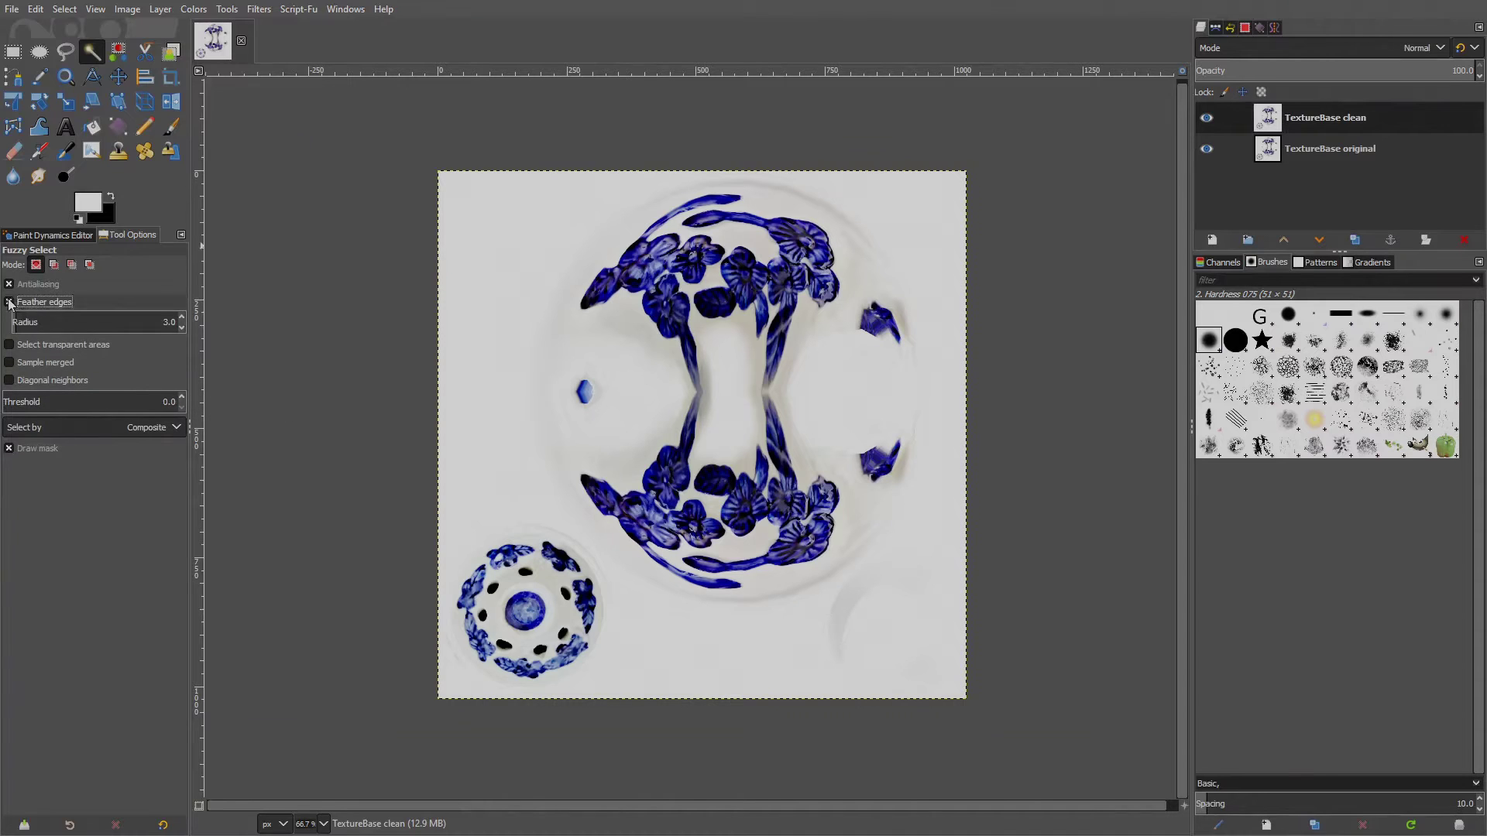
pyautogui.click(182, 328)
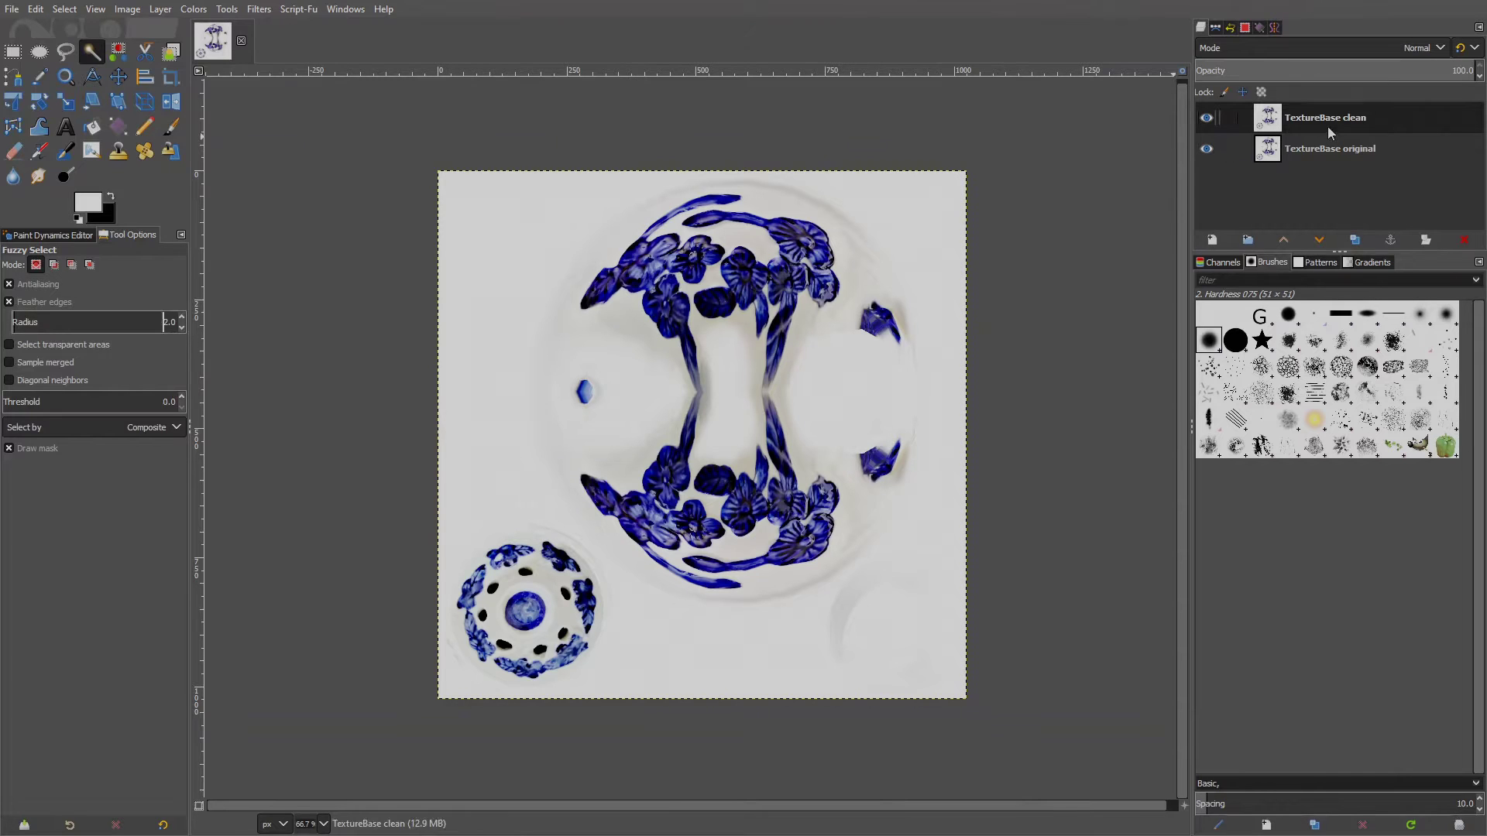
# Fuzzy-select the light background on the TextureBase clean layer, raising the threshold until the selection reaches the blue motifs.
pyautogui.moveTo(500, 247); pyautogui.dragTo(460, 237)
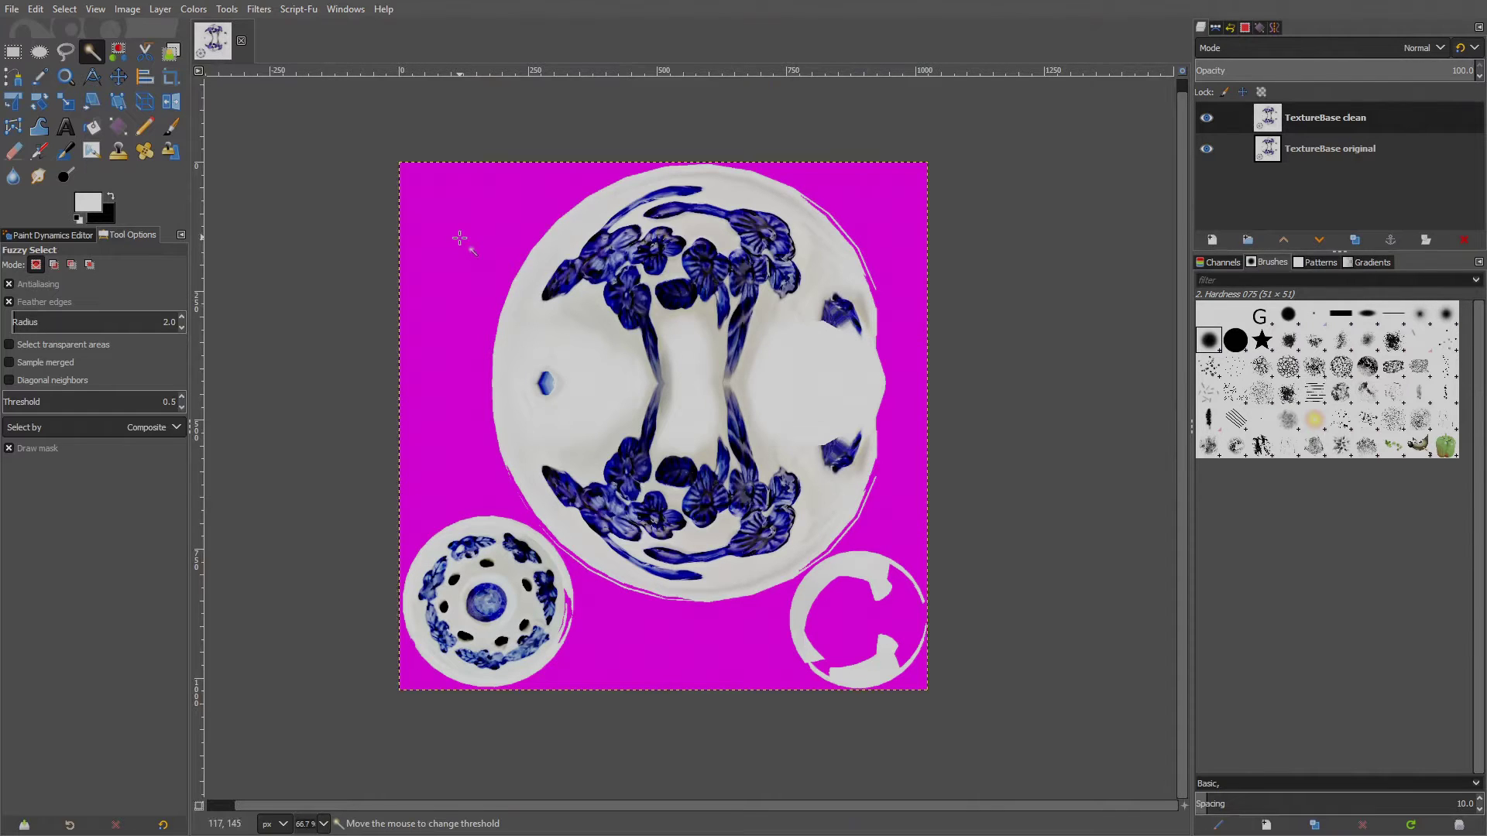
pyautogui.moveTo(459, 237); pyautogui.dragTo(448, 318)
# Examine the selection outline around the body's flowers and the lid's motifs and holes.
pyautogui.press('2')
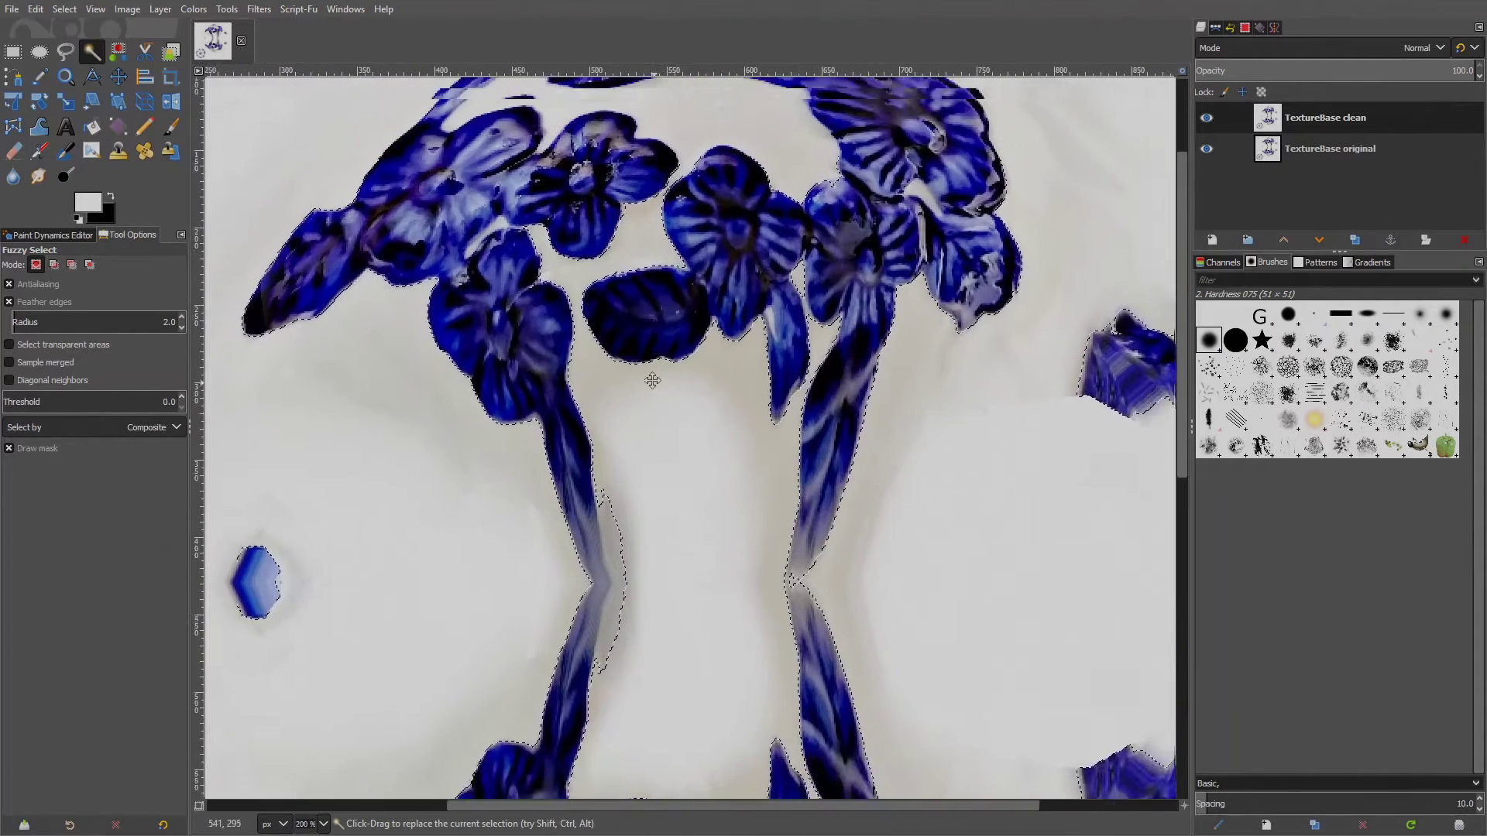
pyautogui.scroll(3, 652, 380)
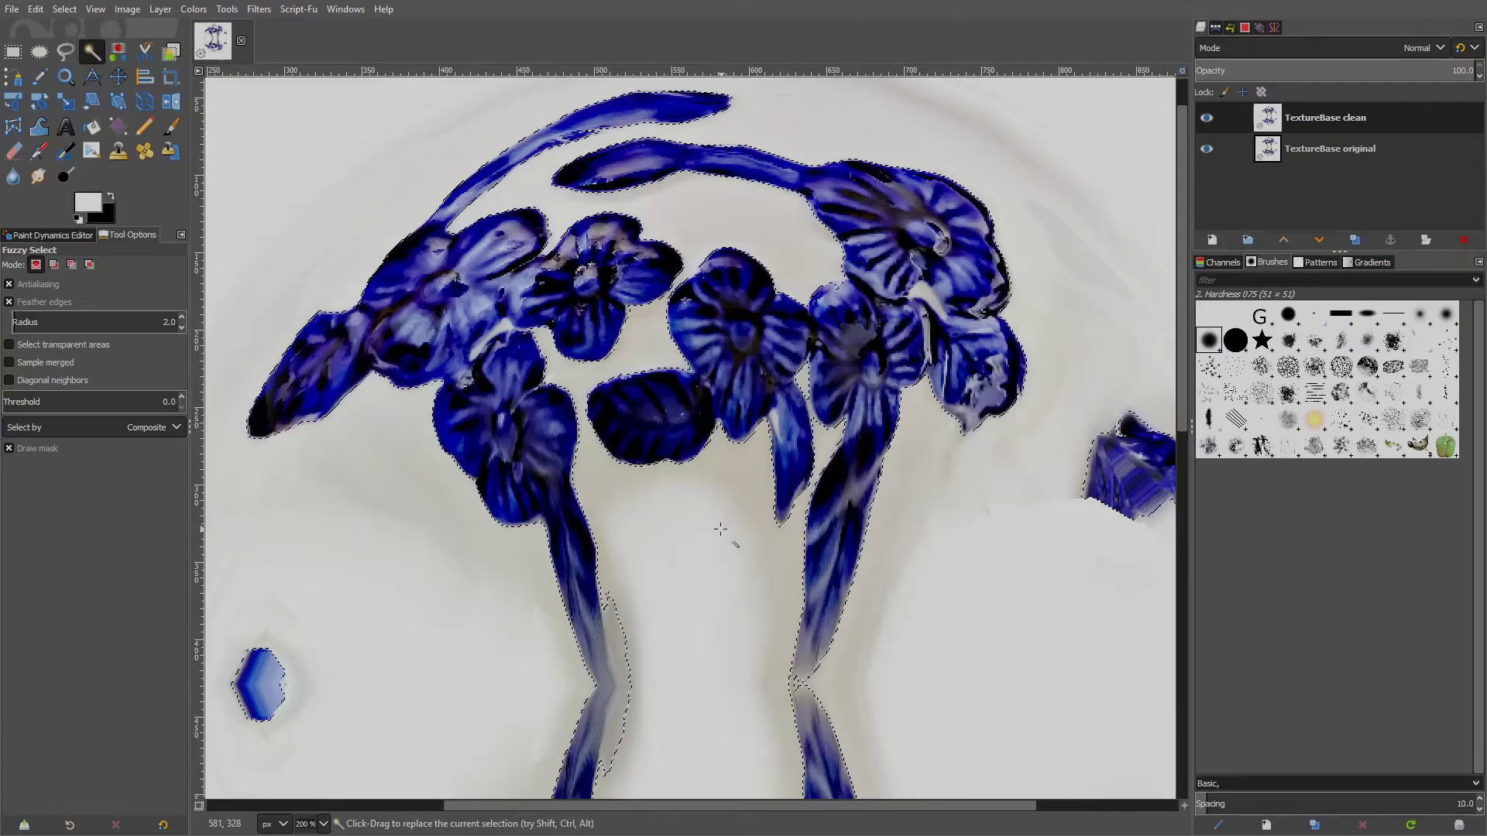
pyautogui.scroll(-6, 665, 584)
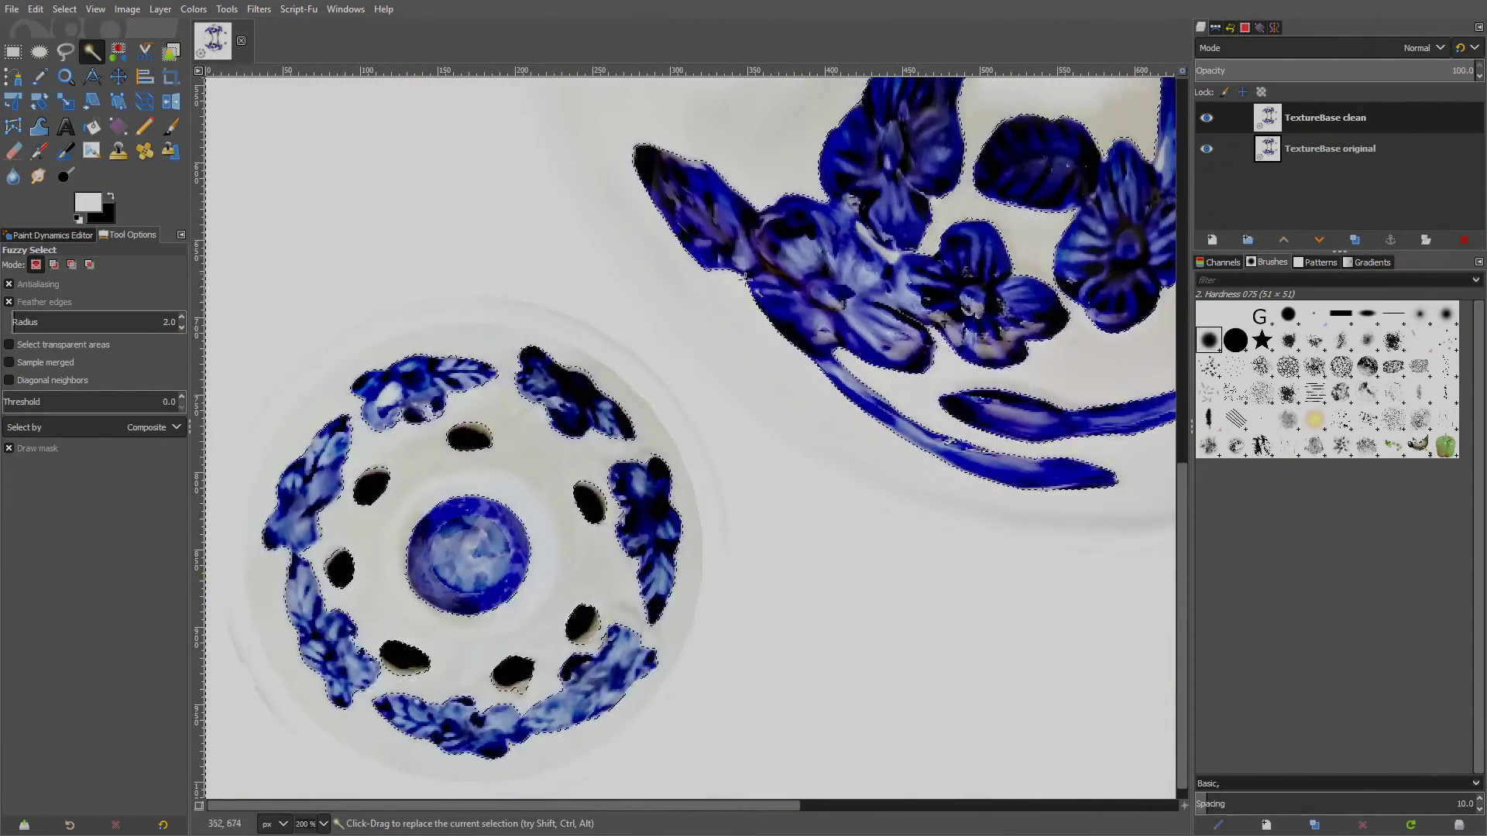
pyautogui.scroll(2, 442, 397)
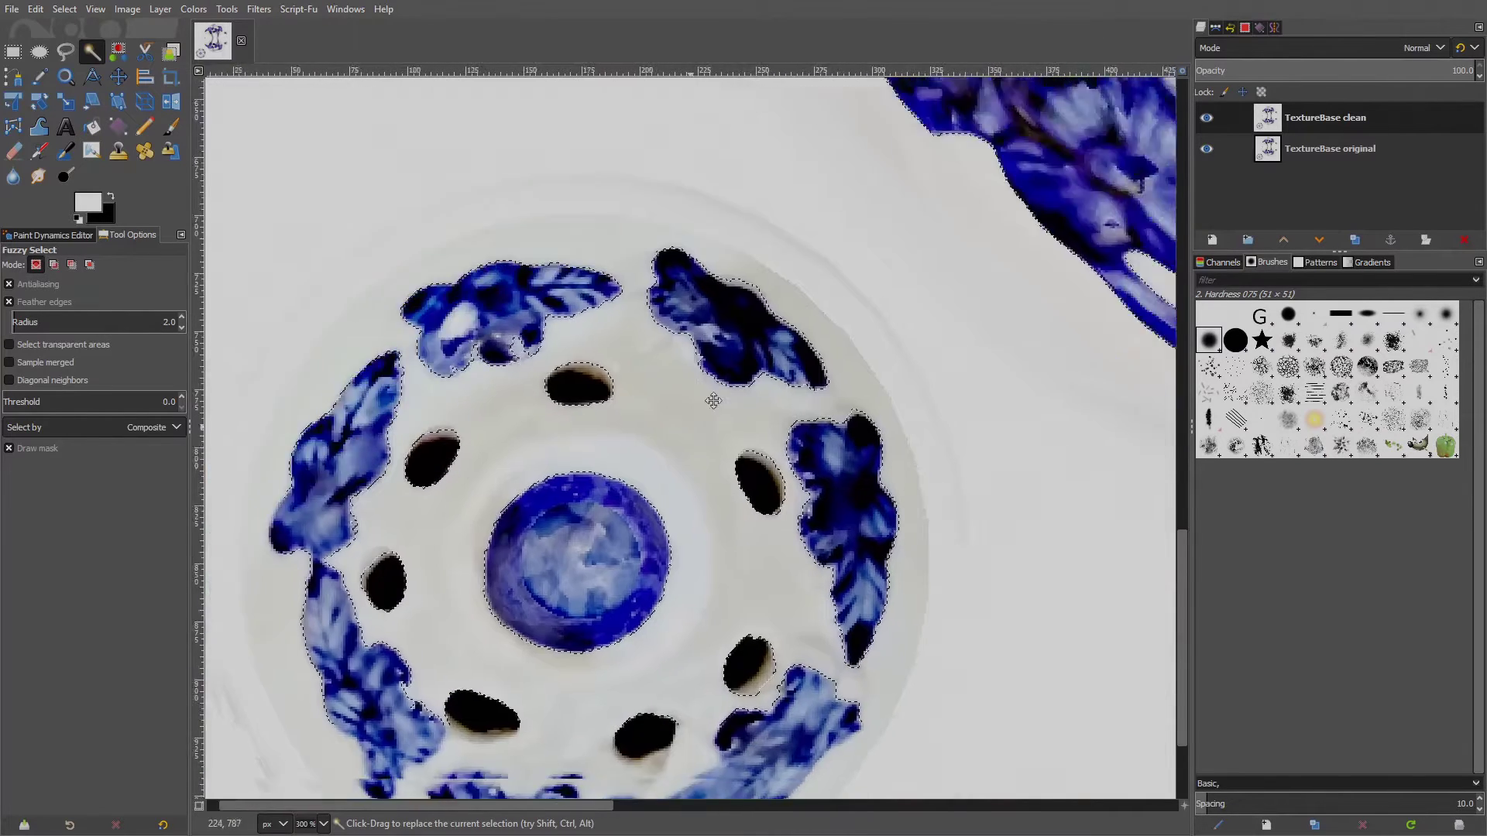
pyautogui.moveTo(714, 400); pyautogui.dragTo(752, 312)
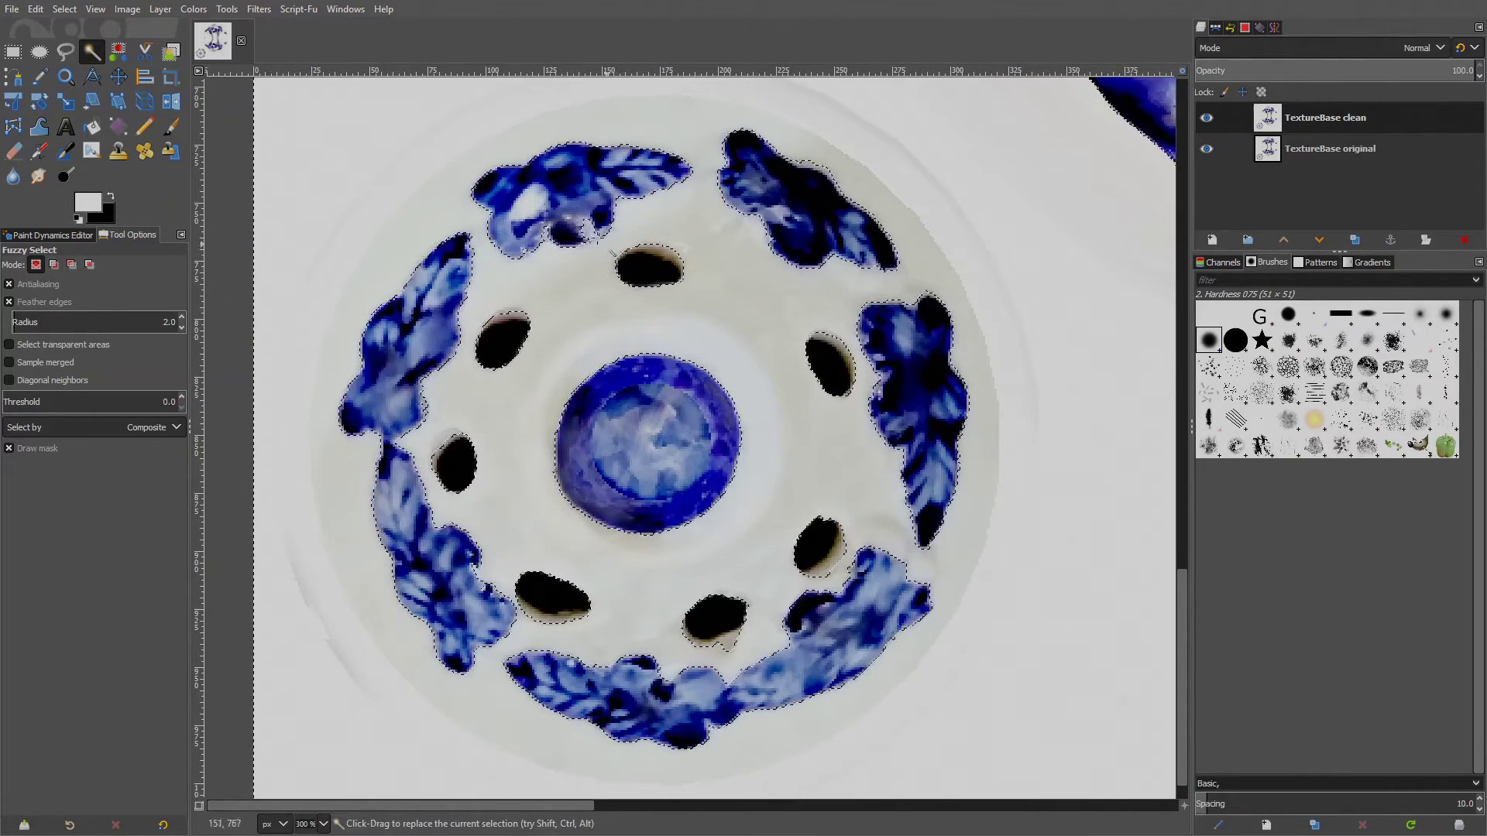
# Subtract the small pale patch inside the lid's upper flower from the selection with Fuzzy Select.
pyautogui.scroll(2, 612, 252)
pyautogui.moveTo(640, 253); pyautogui.dragTo(641, 252)
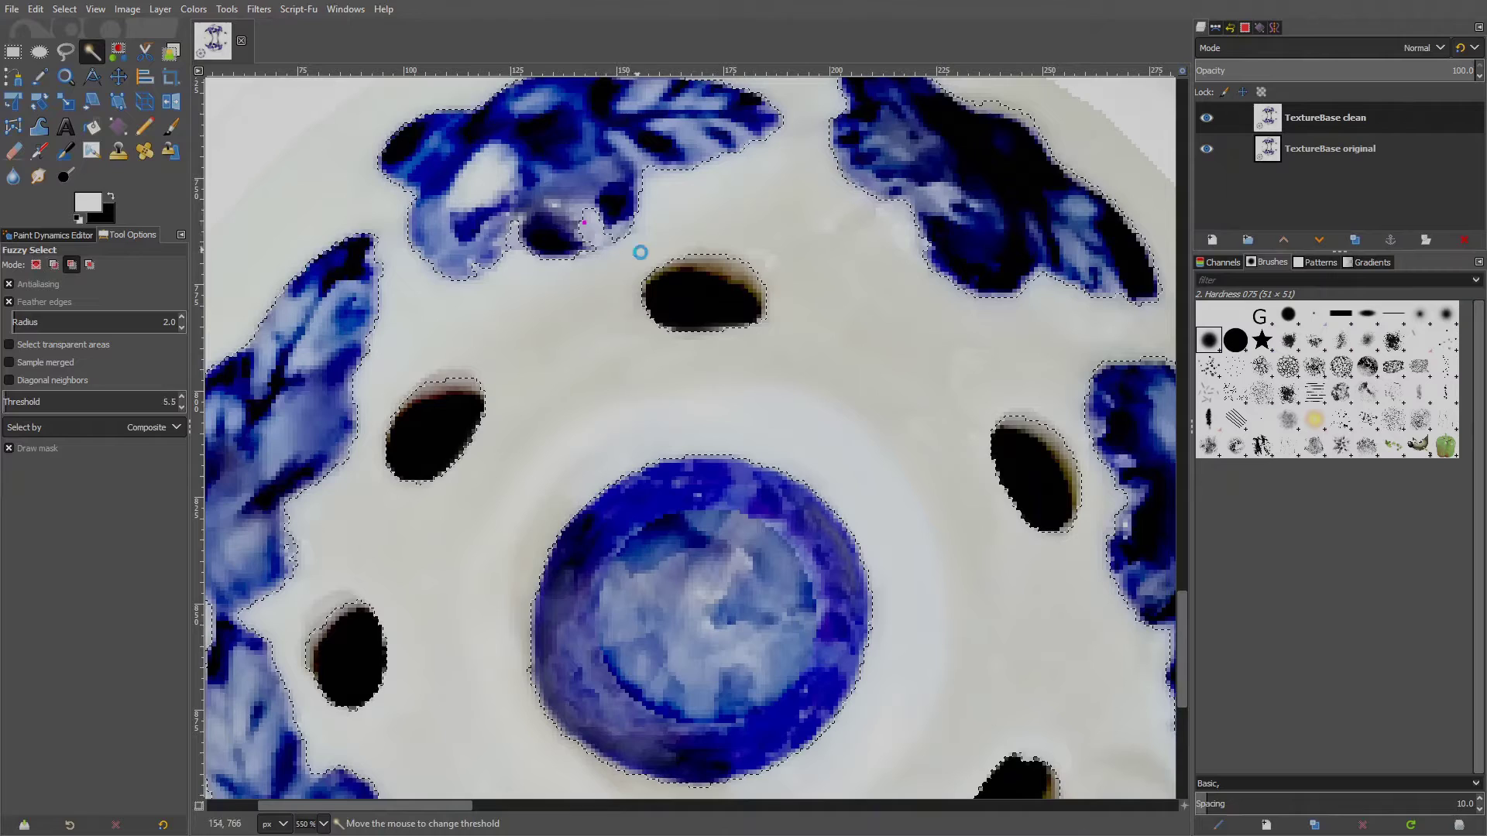
pyautogui.moveTo(887, 321)
pyautogui.mouseDown()
pyautogui.moveTo(912, 325)
pyautogui.moveTo(868, 323)
pyautogui.moveTo(899, 342)
pyautogui.mouseUp()
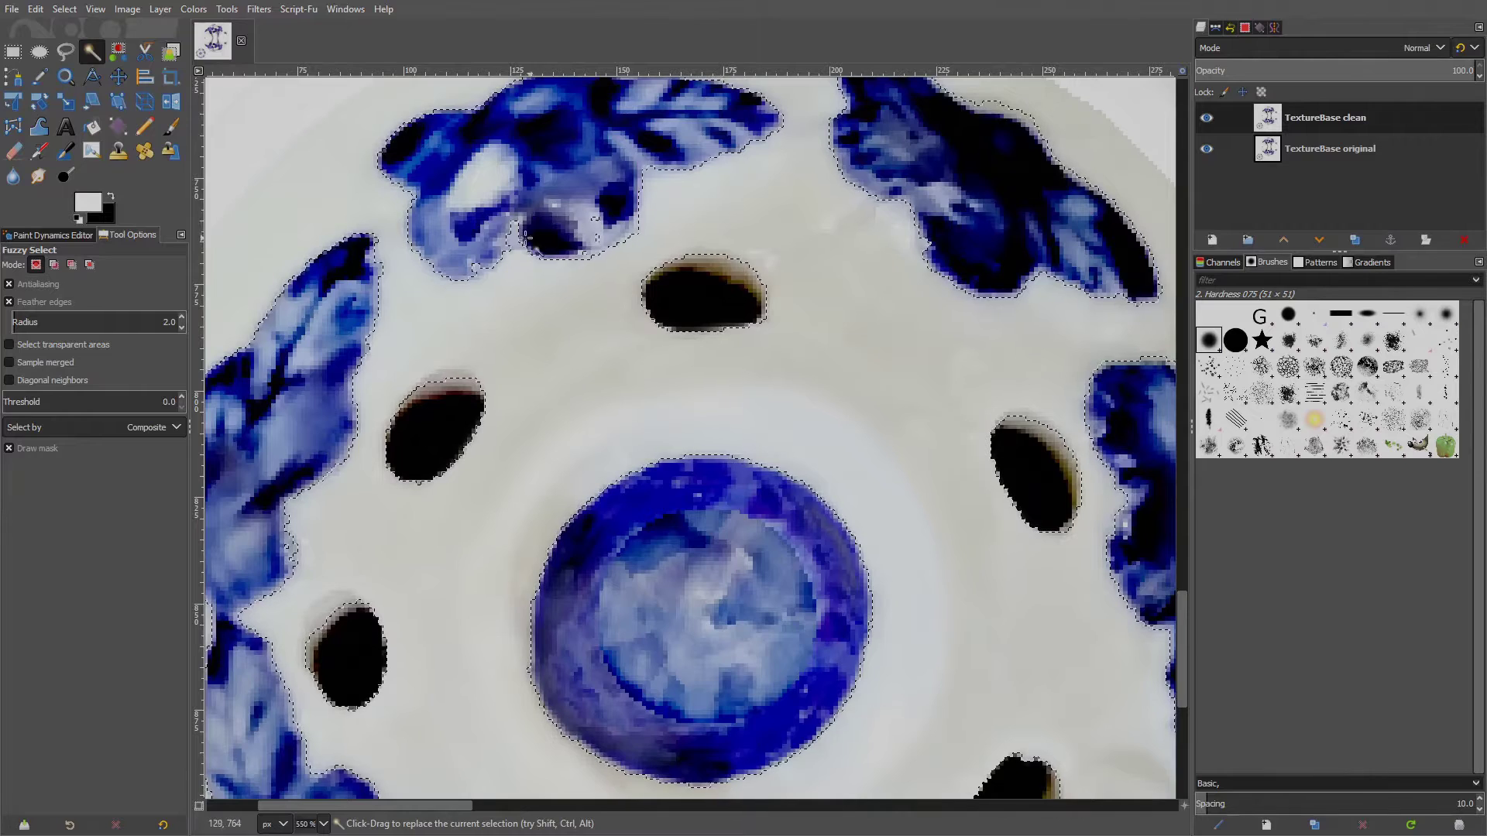
pyautogui.moveTo(525, 236); pyautogui.dragTo(522, 286)
pyautogui.moveTo(612, 324); pyautogui.dragTo(603, 254)
pyautogui.scroll(2, 603, 254)
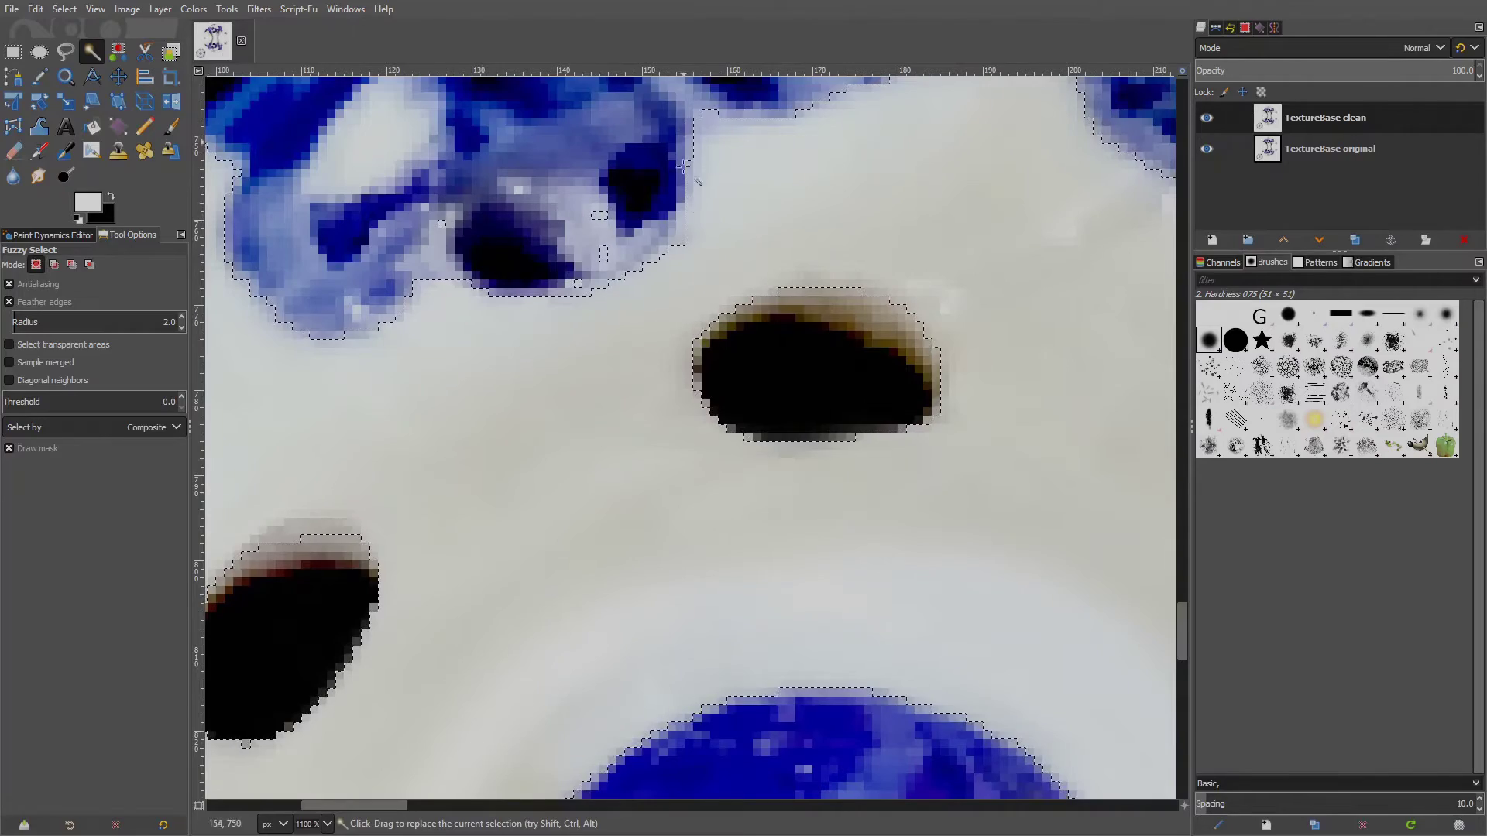
# Check the selection edges up close around the flowers and stems on the teapot body.
pyautogui.scroll(-6, 555, 321)
pyautogui.moveTo(929, 233); pyautogui.dragTo(563, 570)
pyautogui.moveTo(681, 372); pyautogui.dragTo(681, 689)
pyautogui.scroll(4, 720, 310)
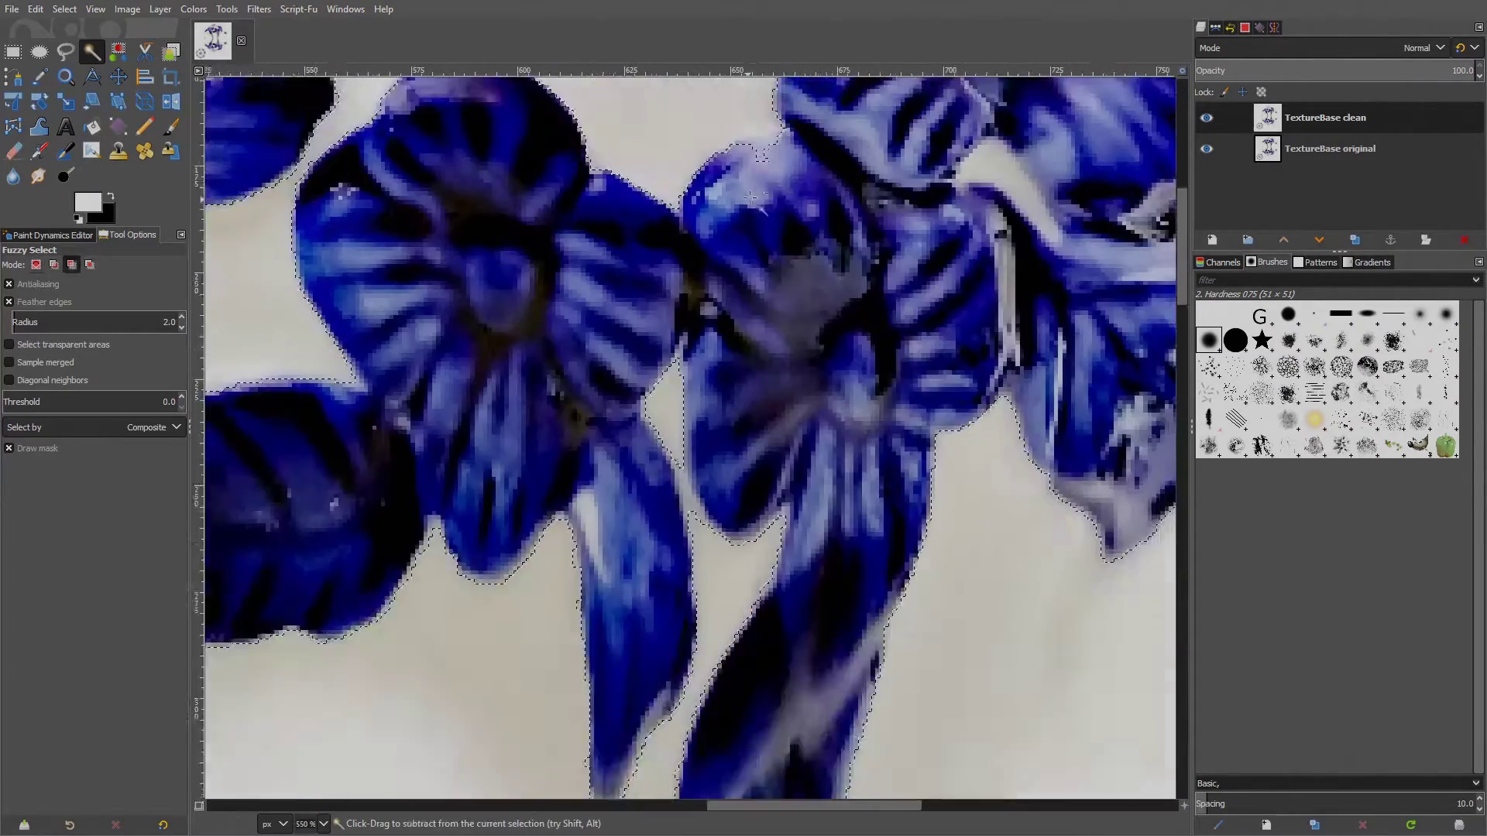
pyautogui.moveTo(716, 306); pyautogui.dragTo(716, 449)
pyautogui.moveTo(727, 310); pyautogui.dragTo(737, 343)
pyautogui.scroll(-3, 737, 349)
pyautogui.moveTo(728, 713); pyautogui.dragTo(796, 110)
pyautogui.scroll(3, 787, 498)
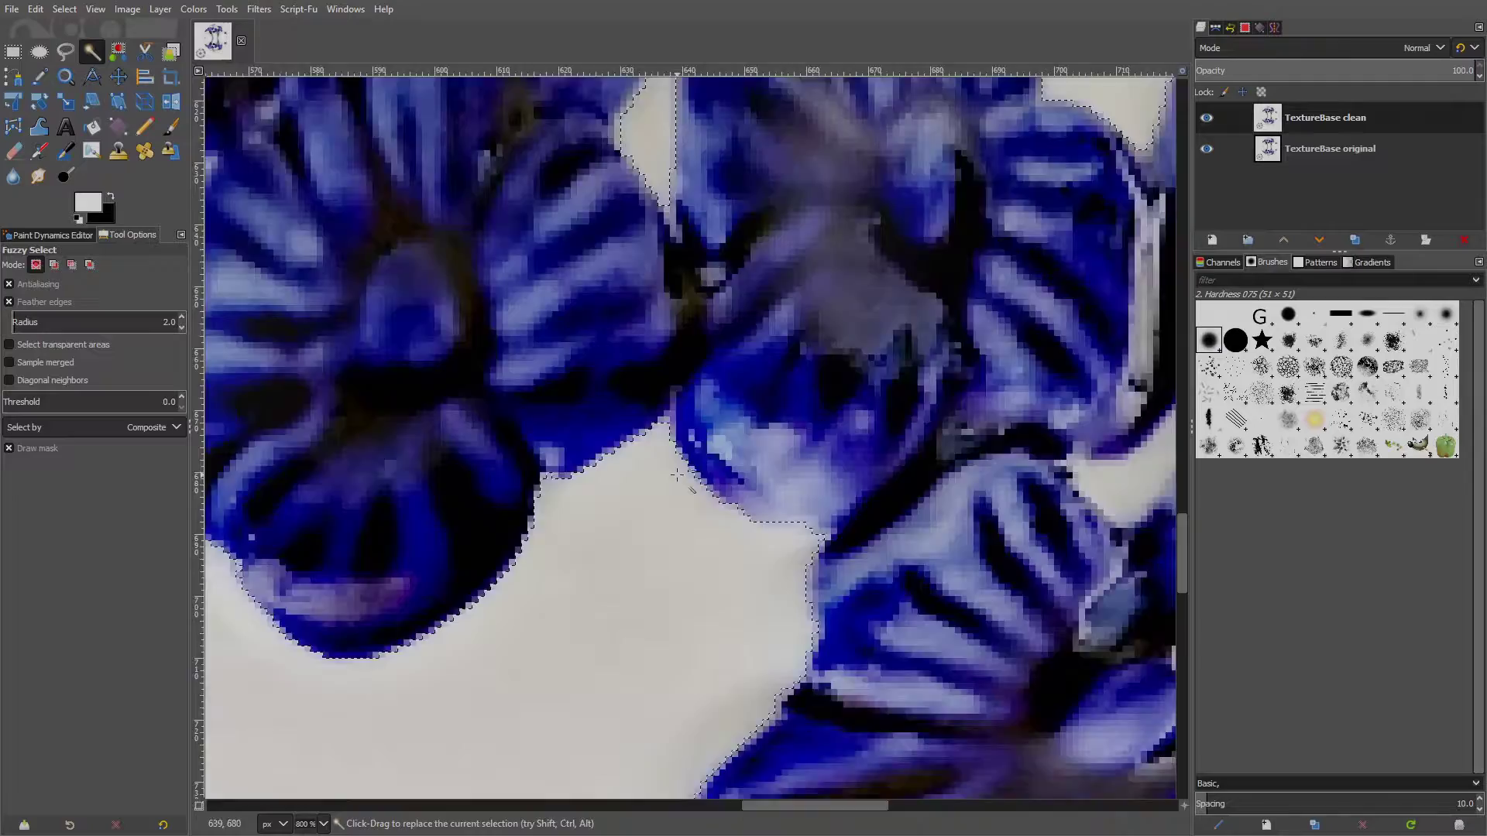
pyautogui.scroll(-5, 707, 399)
pyautogui.scroll(5, 325, 744)
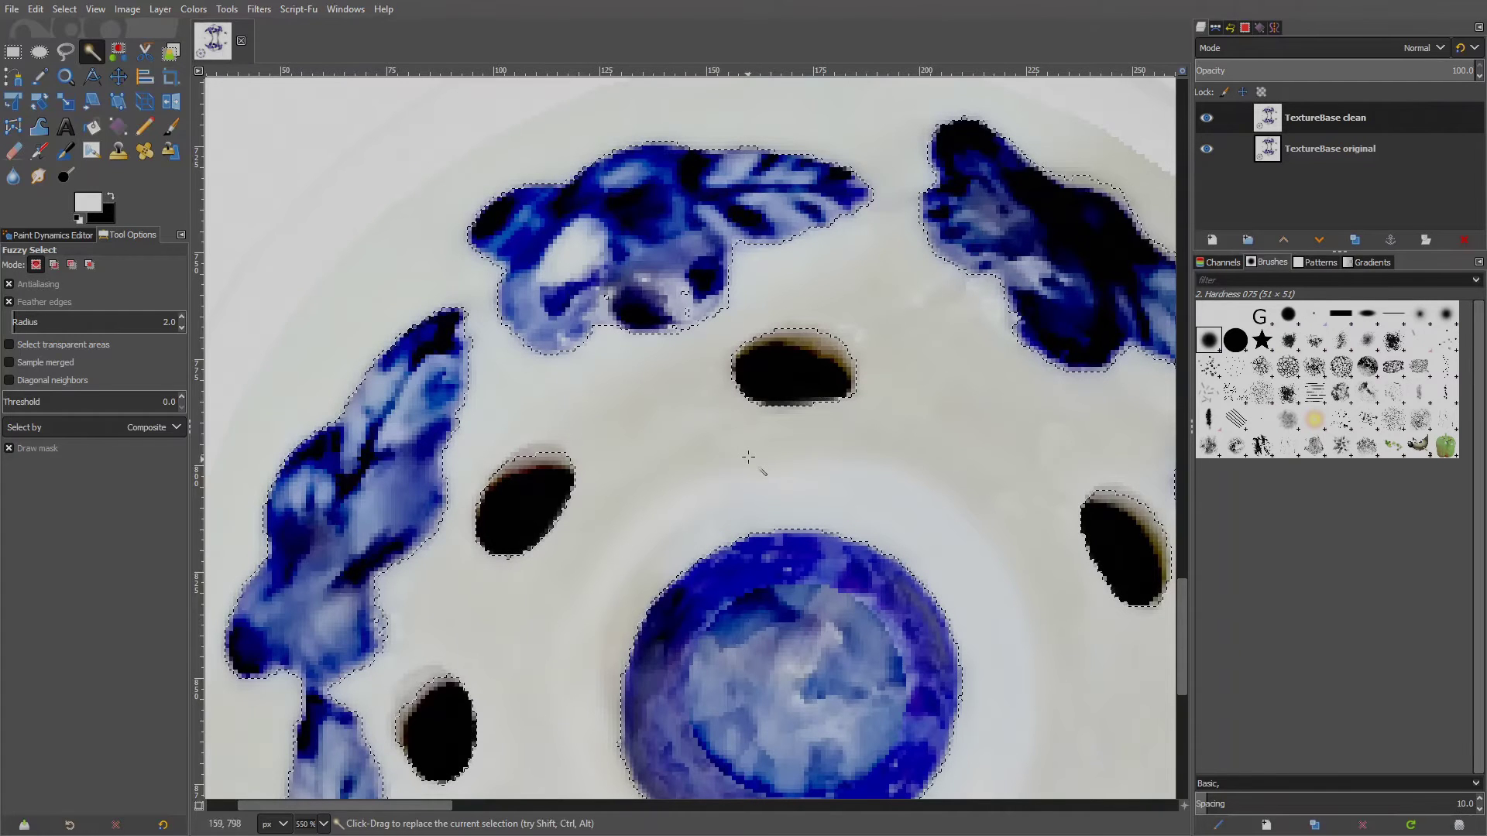
# Invert the selection from the light background to the blue motifs.
pyautogui.click(65, 9)
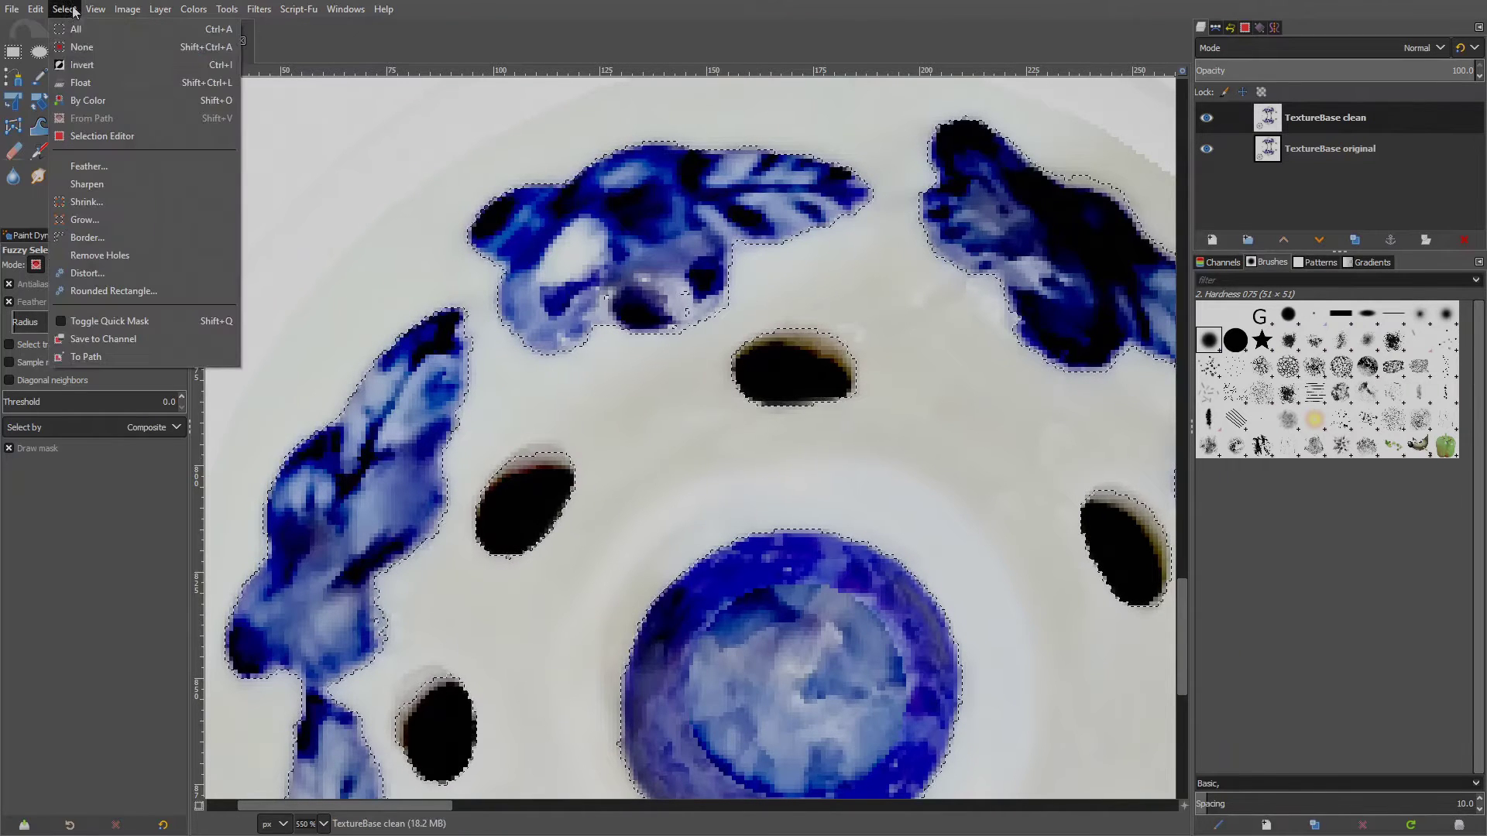
pyautogui.click(140, 66)
pyautogui.click(556, 255)
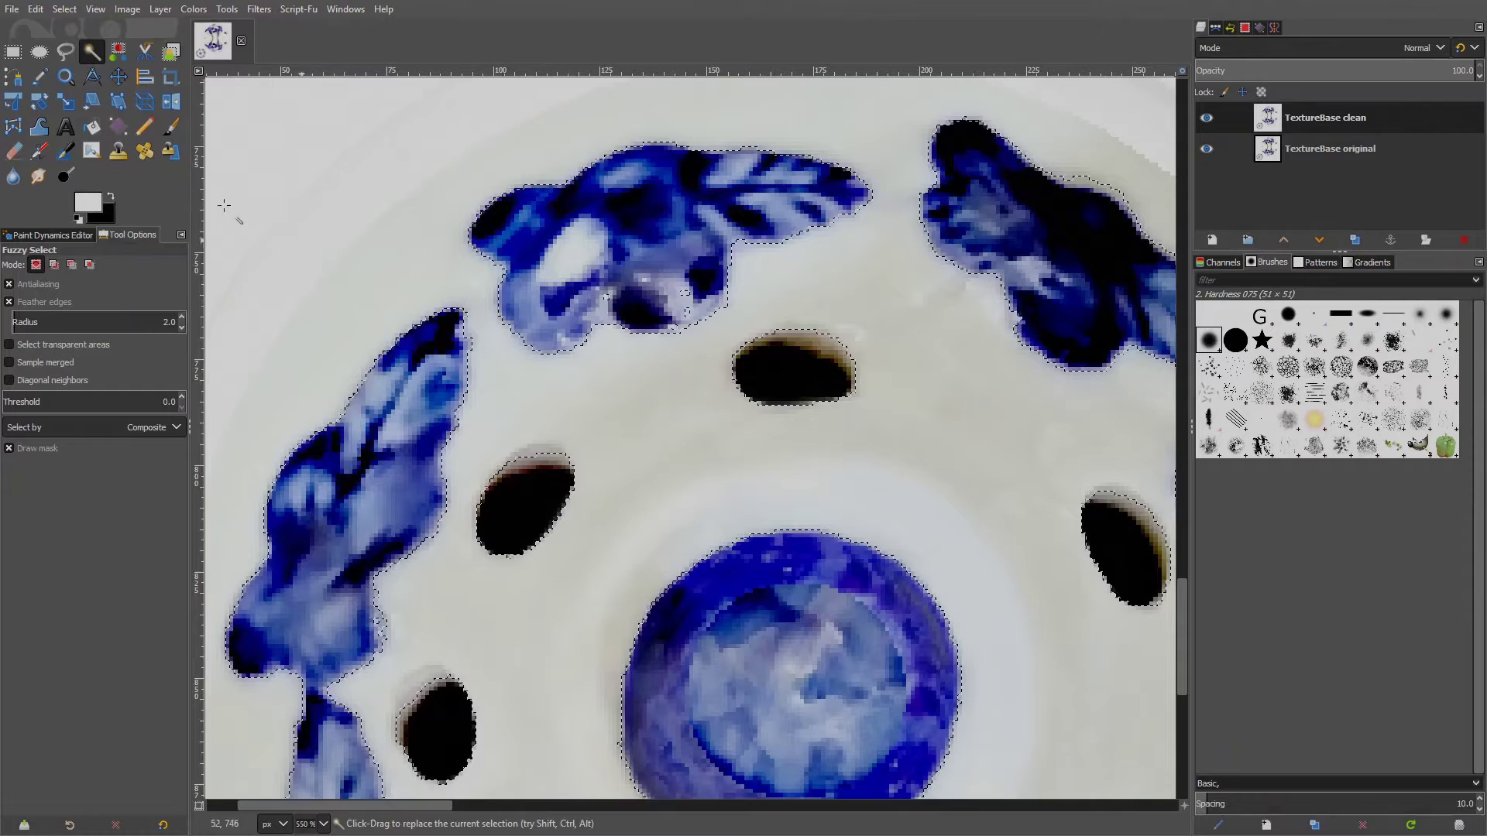
# Remove the holes from the motif selection and invert it back to the light background.
pyautogui.click(65, 8)
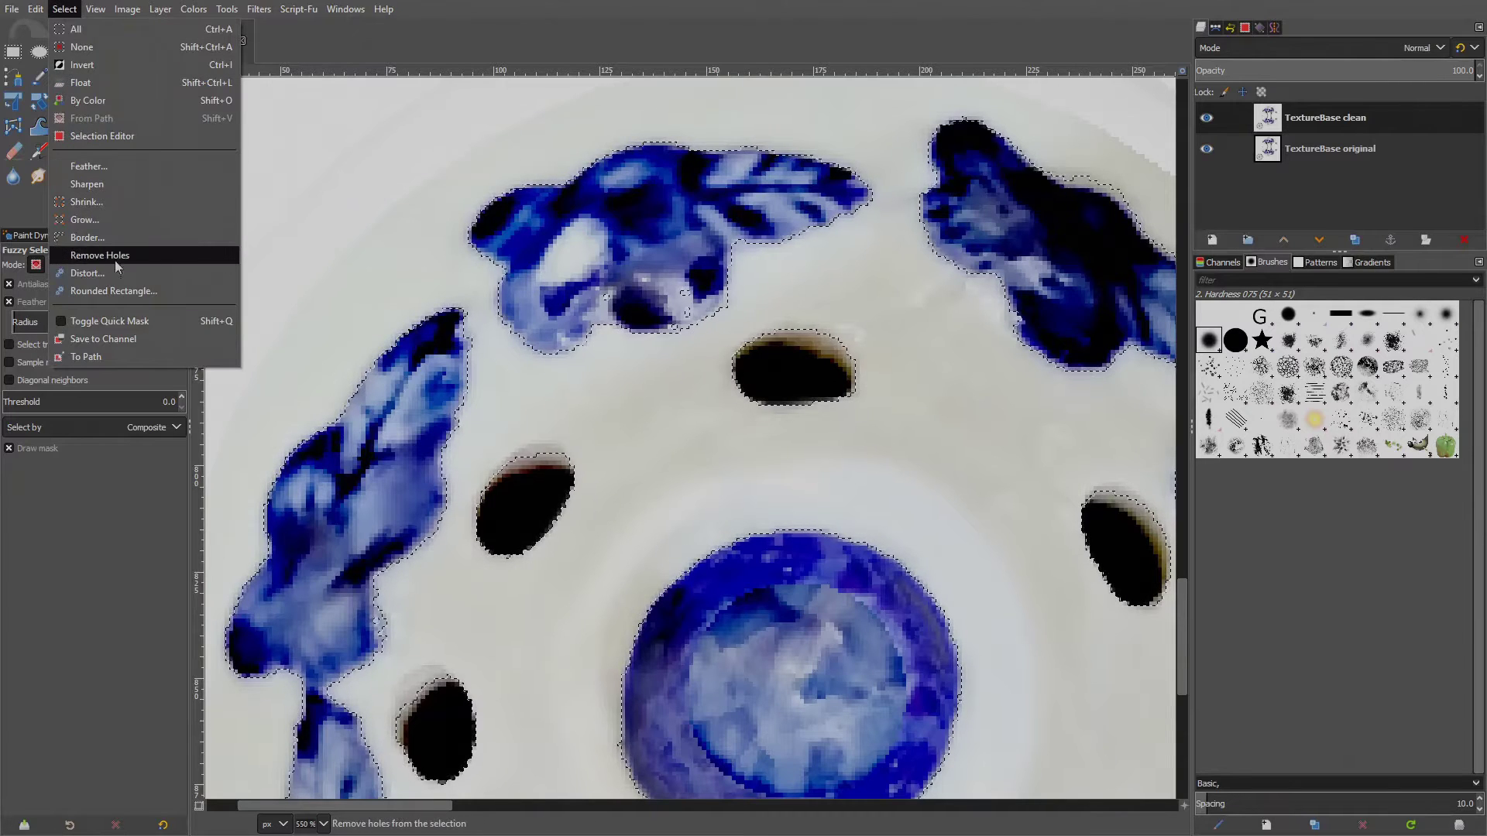
pyautogui.click(183, 262)
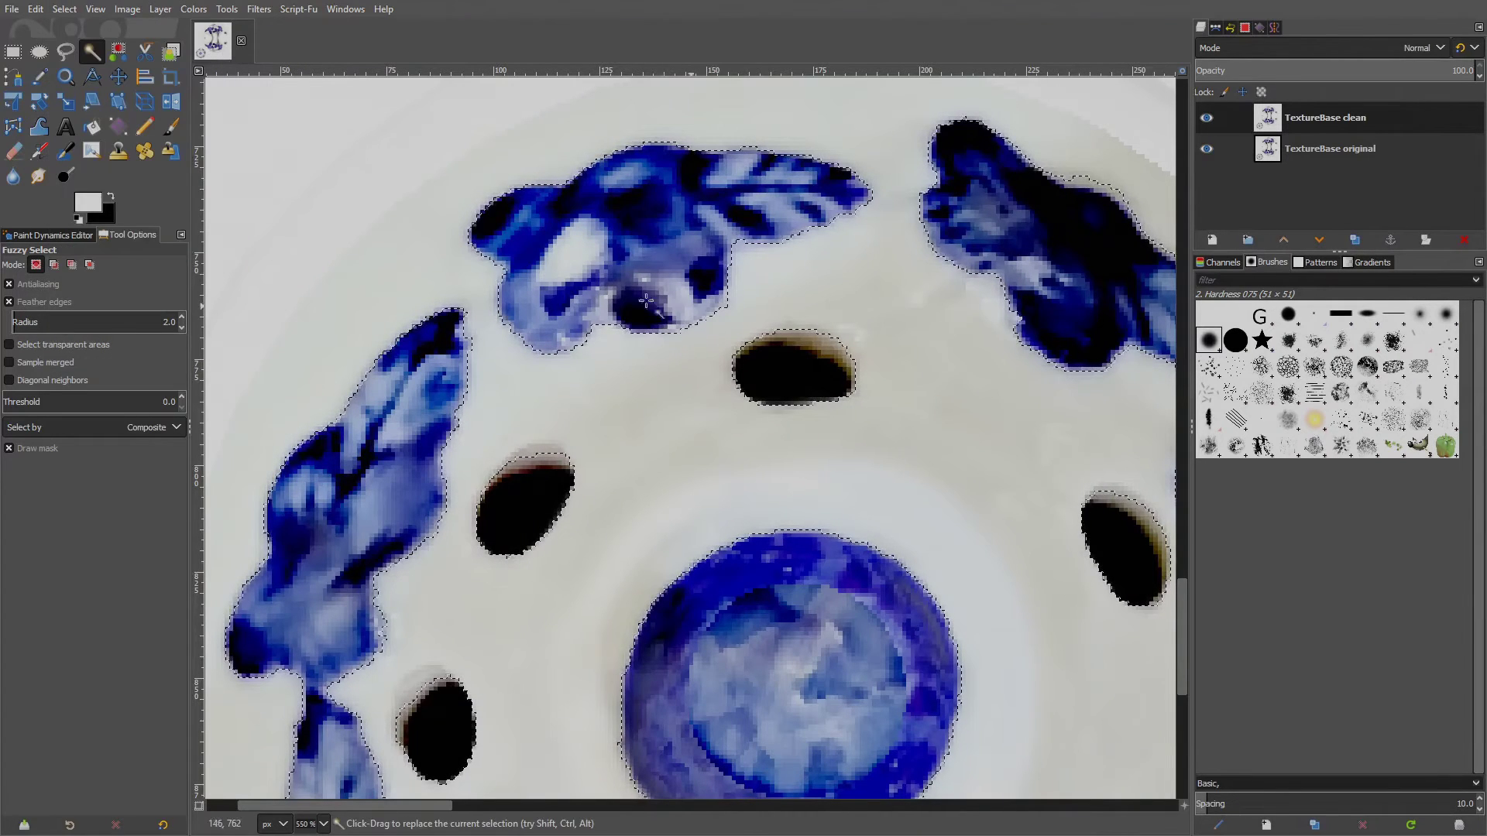
pyautogui.click(64, 8)
pyautogui.click(174, 65)
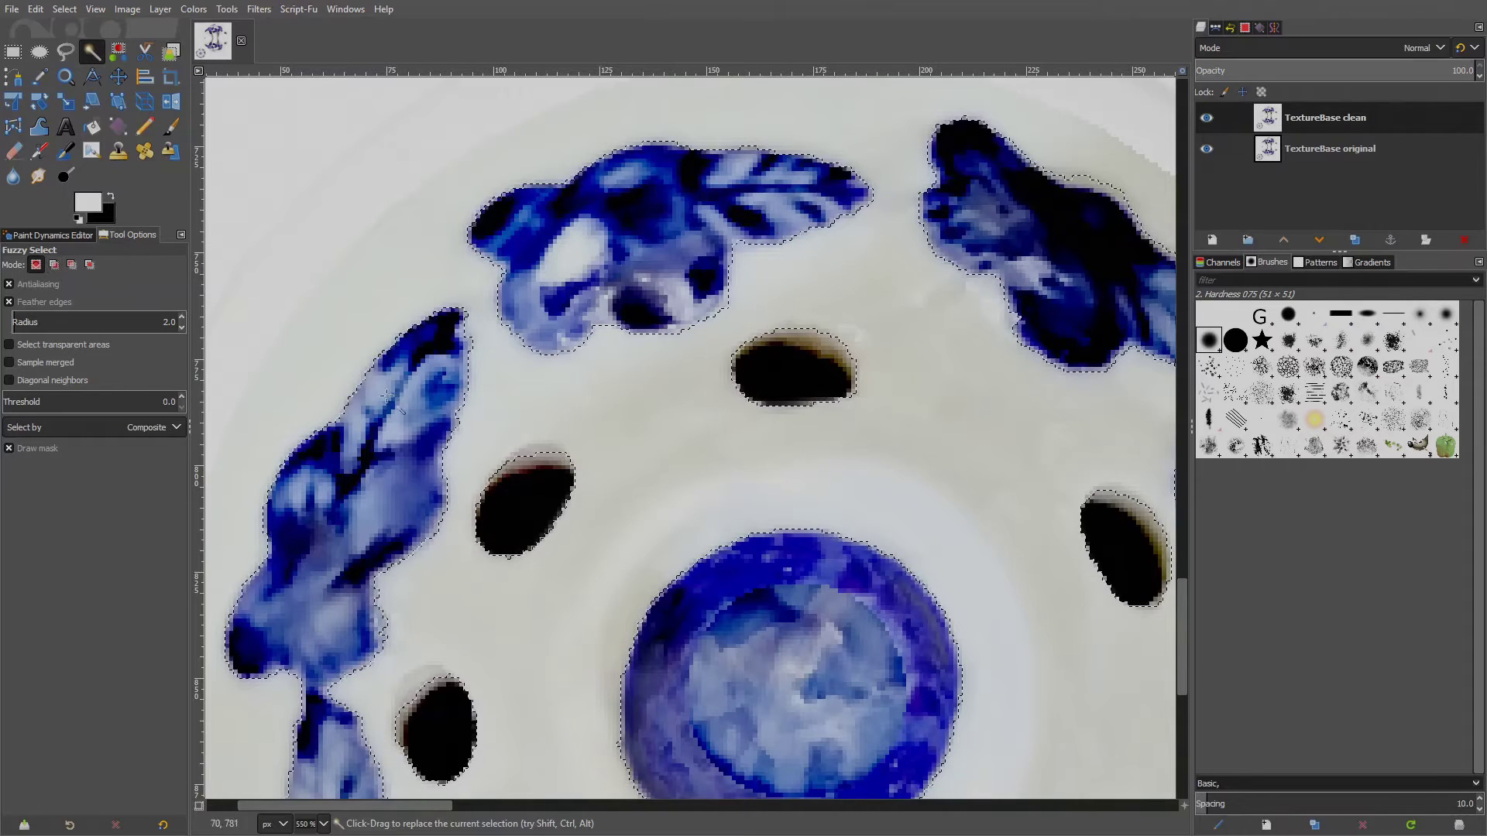
# Add the brownish shading around the edges of the lid's dark holes to the background selection with Fuzzy Select.
pyautogui.press('shift')
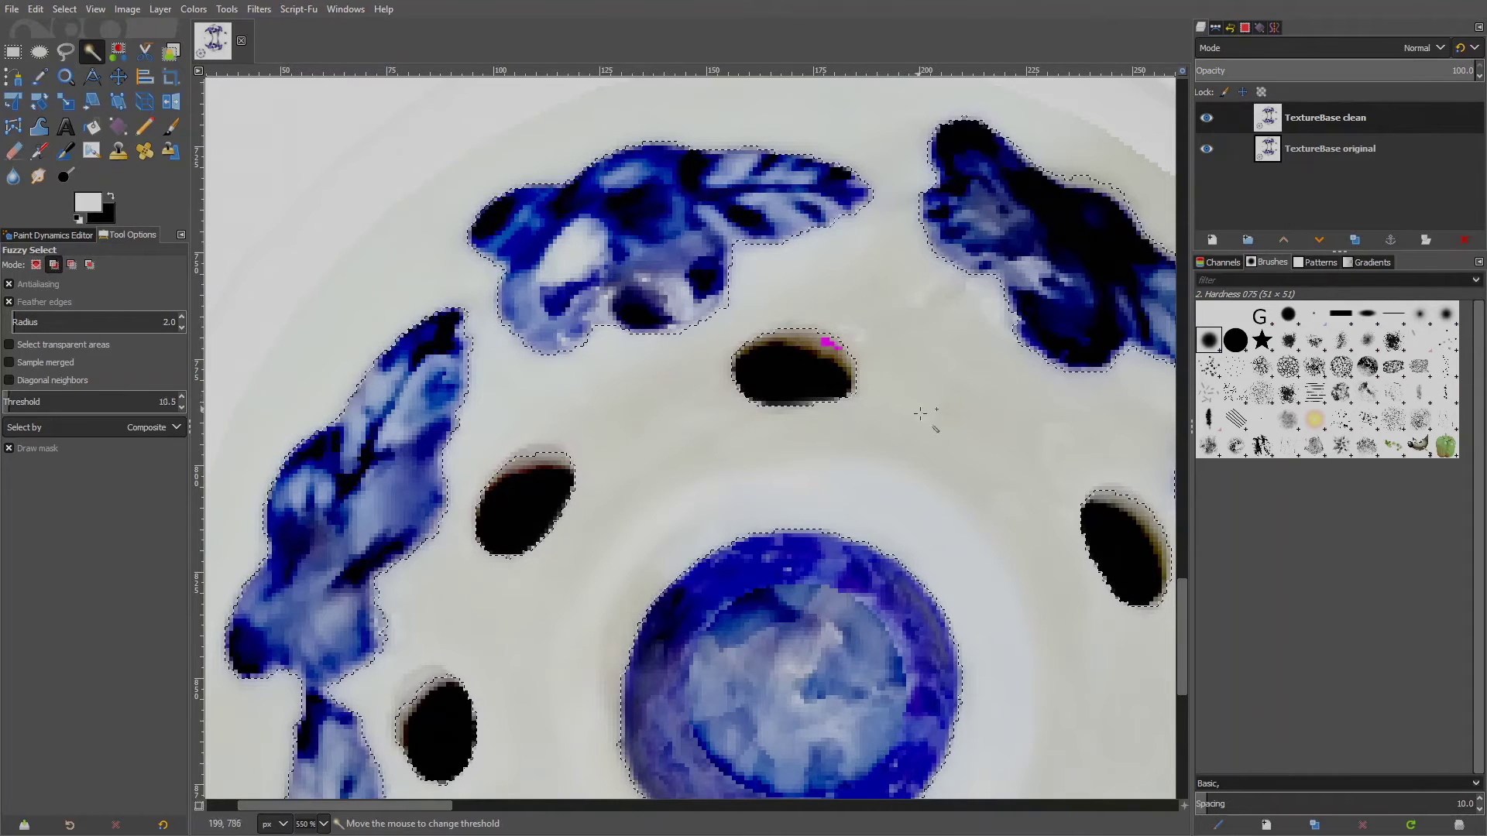
pyautogui.moveTo(920, 413); pyautogui.dragTo(1068, 644)
pyautogui.scroll(-1, 982, 552)
pyautogui.moveTo(982, 552); pyautogui.dragTo(746, 198)
pyautogui.moveTo(857, 459); pyautogui.dragTo(1105, 622)
pyautogui.moveTo(331, 299); pyautogui.dragTo(469, 393)
# Add the pale shadow areas beside the body's stems and the small motif near the spout to the background selection.
pyautogui.scroll(-2, 469, 394)
pyautogui.moveTo(891, 117); pyautogui.dragTo(636, 346)
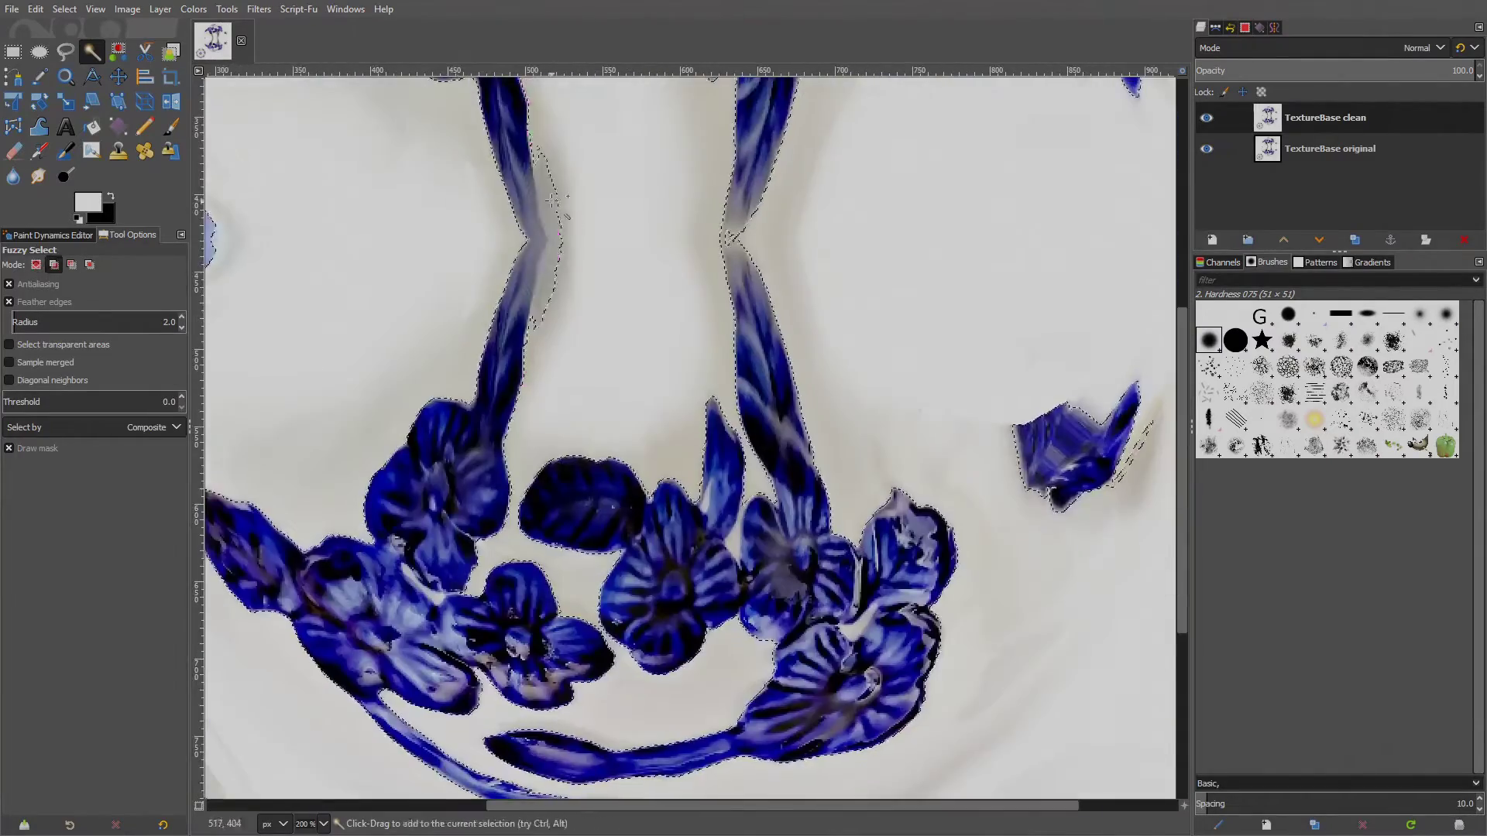
pyautogui.scroll(1, 1076, 434)
pyautogui.moveTo(1146, 481); pyautogui.dragTo(747, 480)
pyautogui.moveTo(462, 101); pyautogui.dragTo(464, 305)
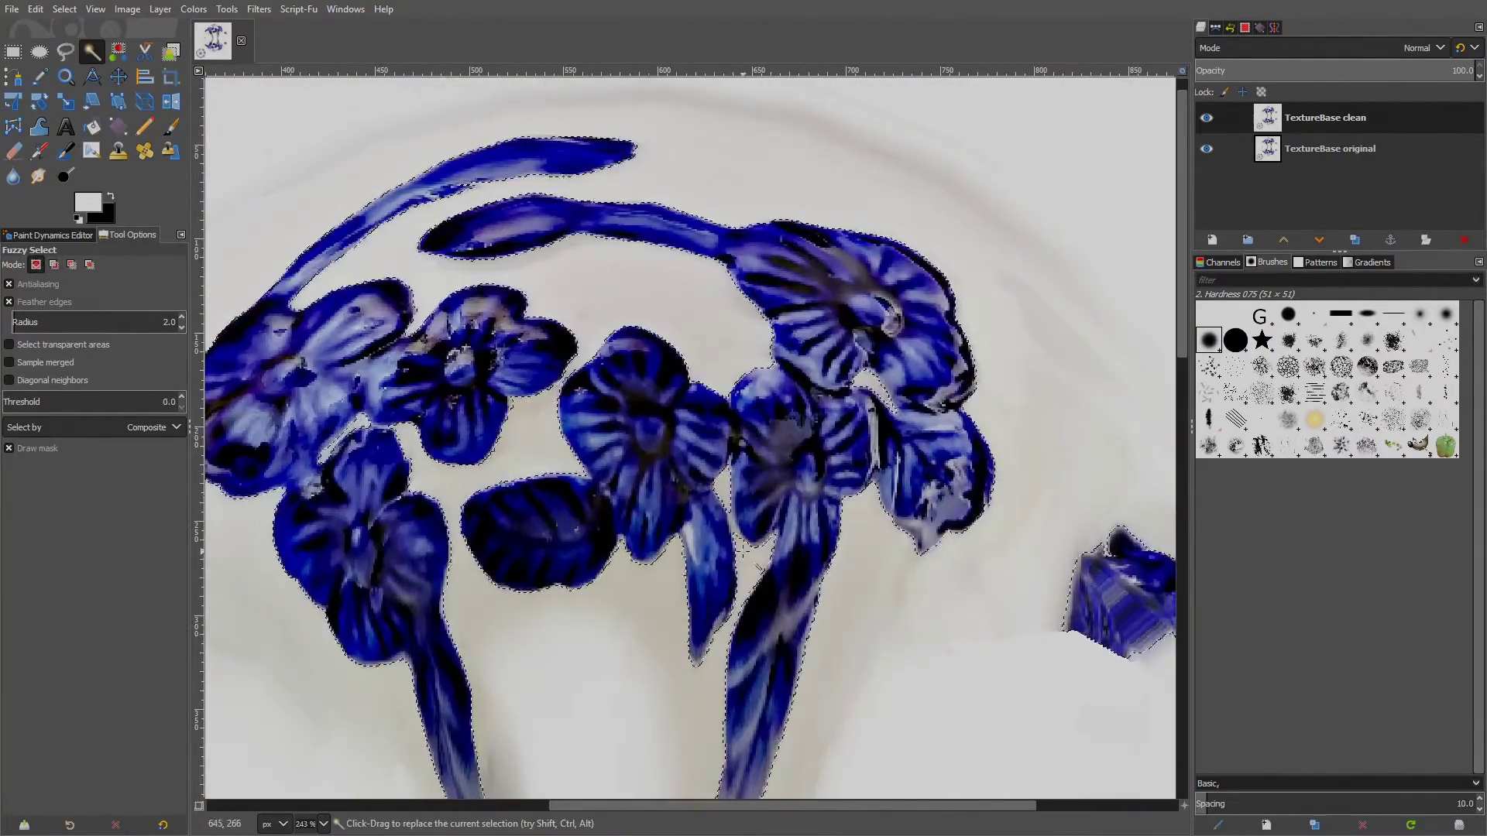
# Check the selection edges around the body's flowers and stems up close and across the whole texture.
pyautogui.scroll(-3, 689, 434)
pyautogui.moveTo(801, 352); pyautogui.dragTo(834, 415)
pyautogui.scroll(3, 963, 298)
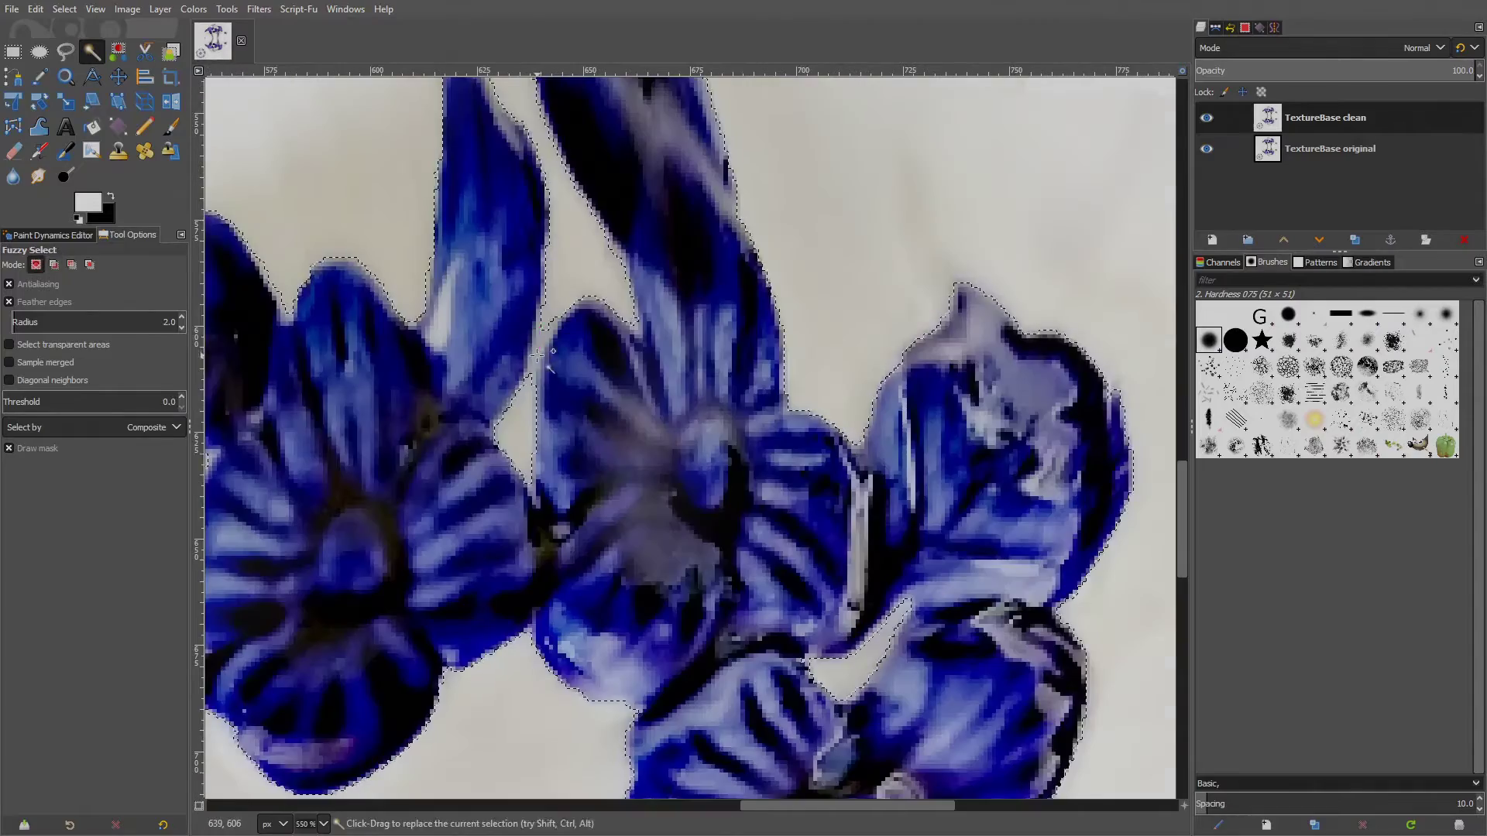
pyautogui.scroll(-2, 963, 298)
pyautogui.moveTo(257, 464); pyautogui.dragTo(666, 382)
pyautogui.scroll(-3, 667, 382)
pyautogui.moveTo(825, 265); pyautogui.dragTo(704, 485)
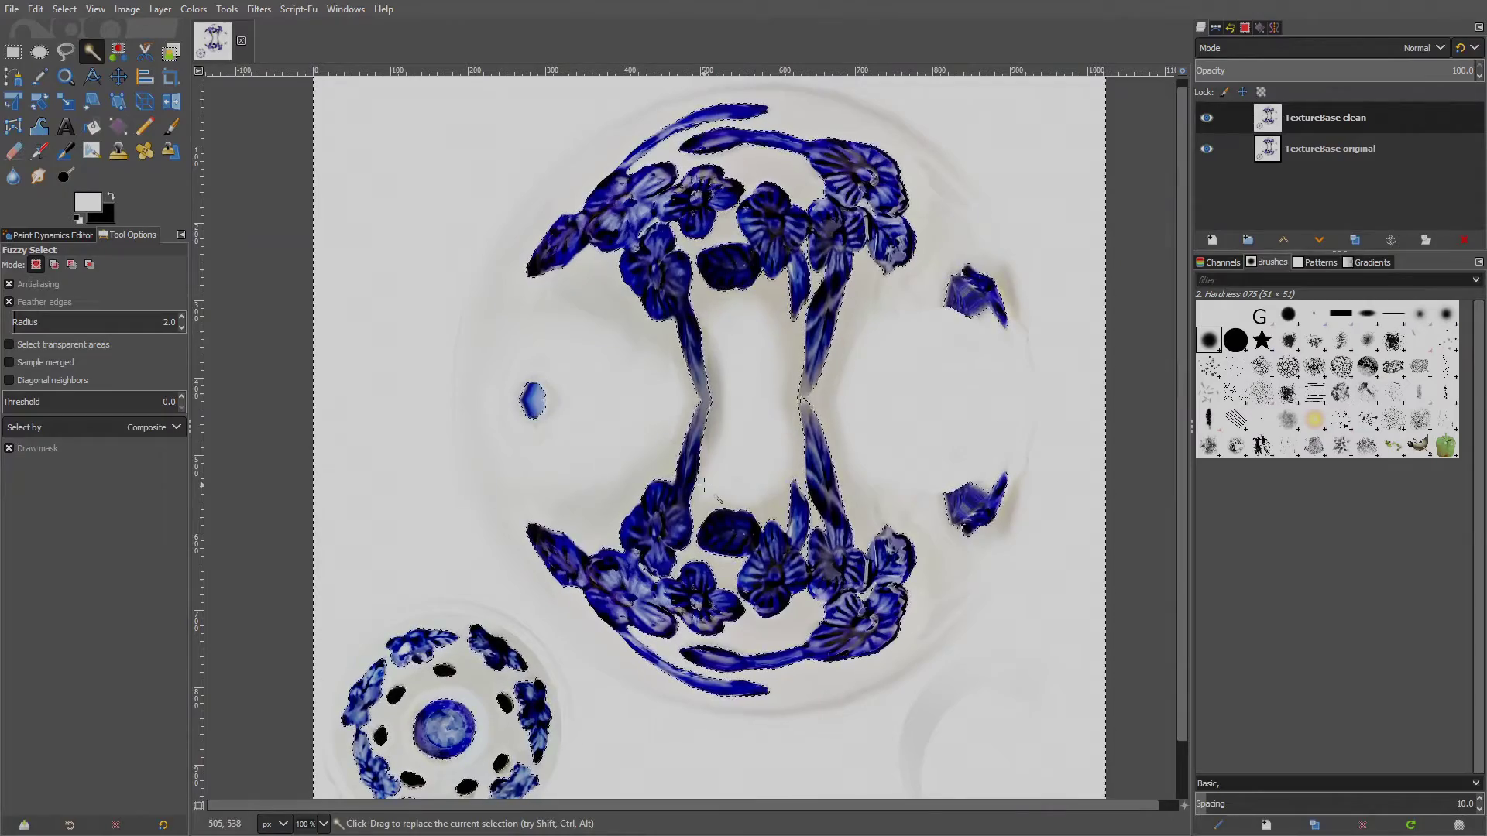
# Bucket-fill the whole background selection on the TextureBase clean layer with the light grey foreground colour, and clear the selection.
pyautogui.click(92, 130)
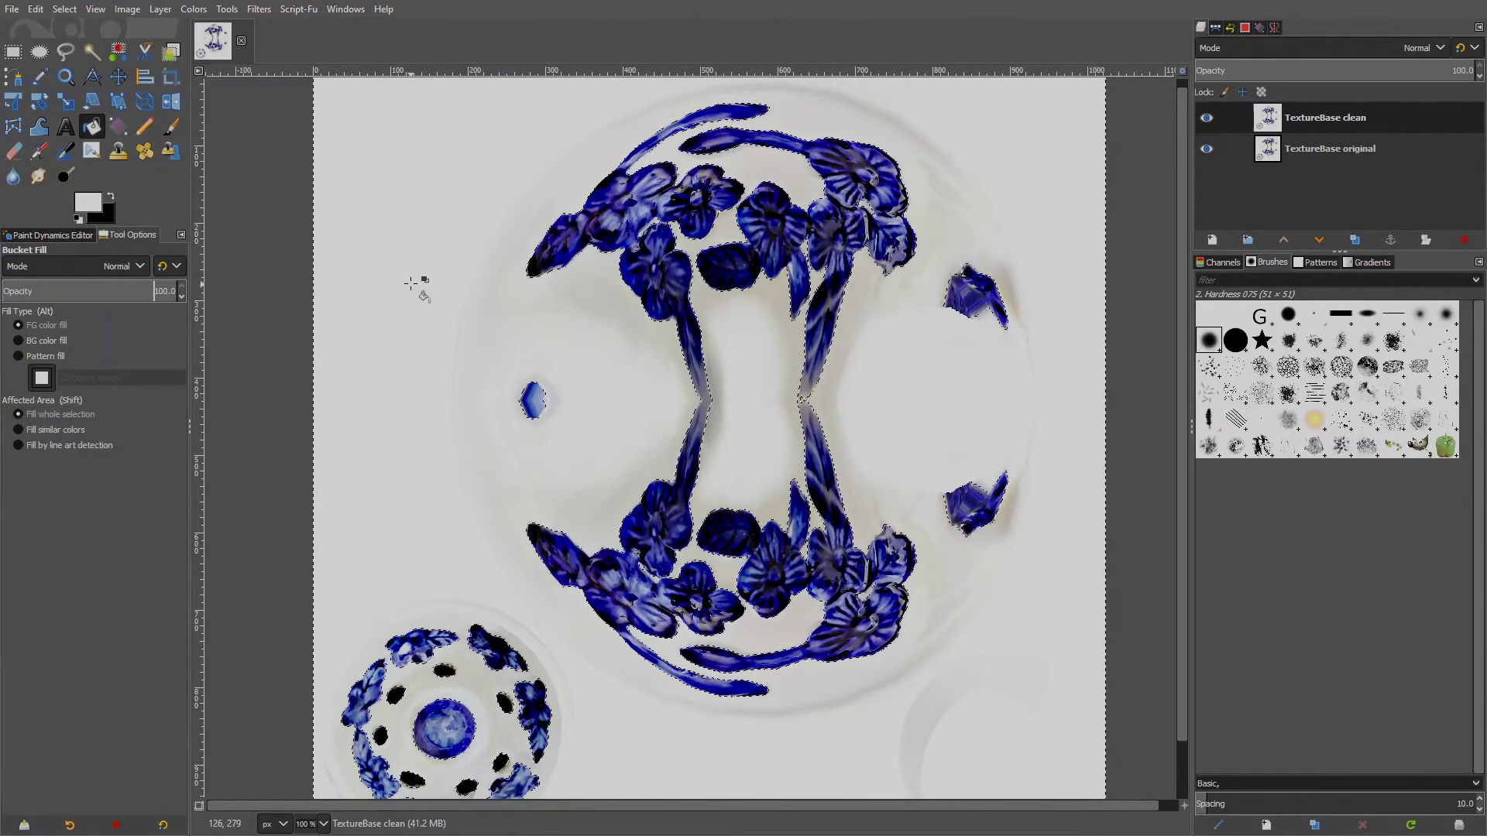
pyautogui.click(411, 283)
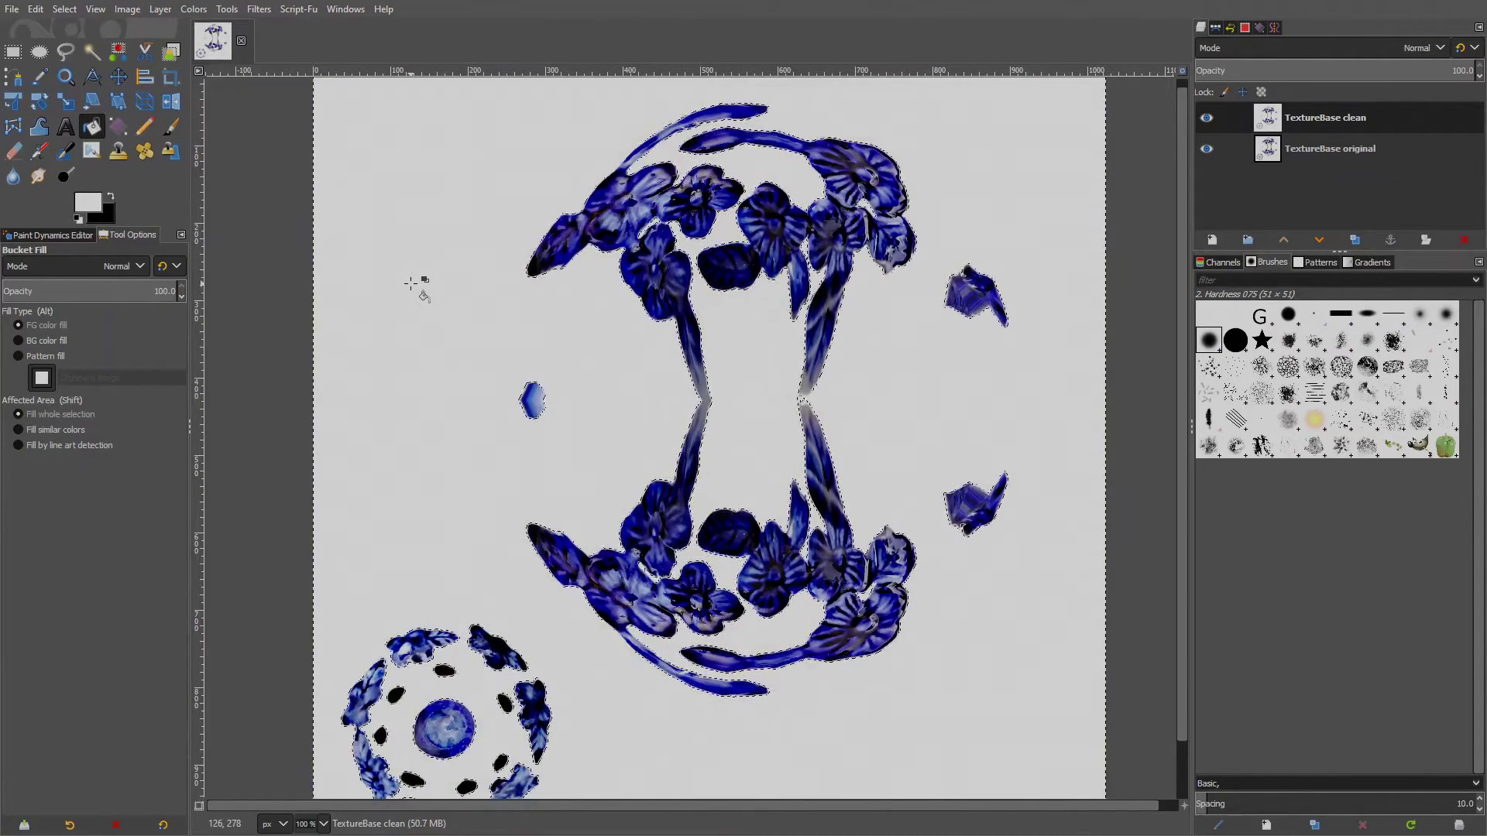
pyautogui.click(64, 8)
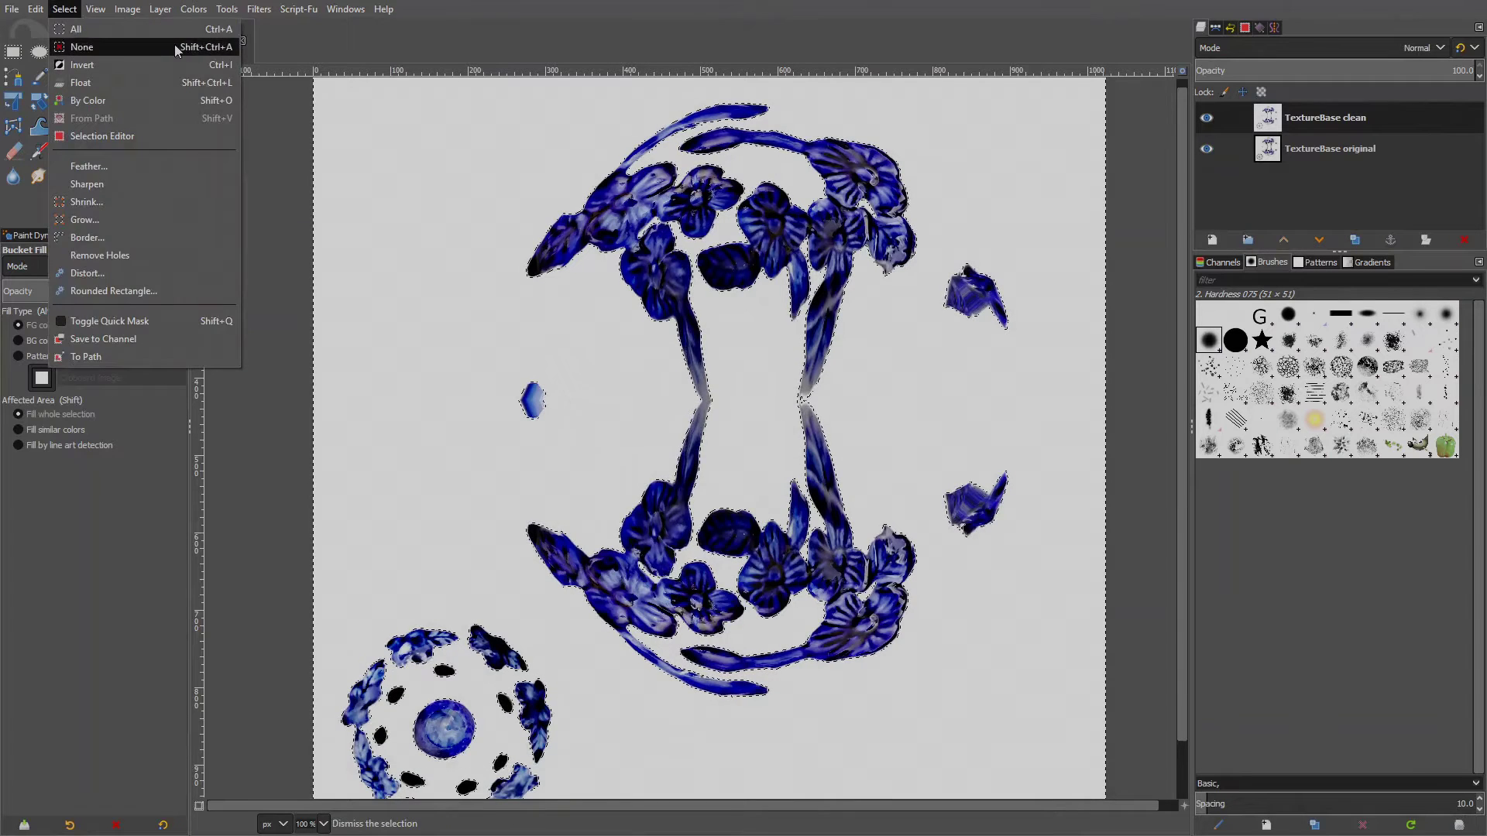
pyautogui.click(77, 49)
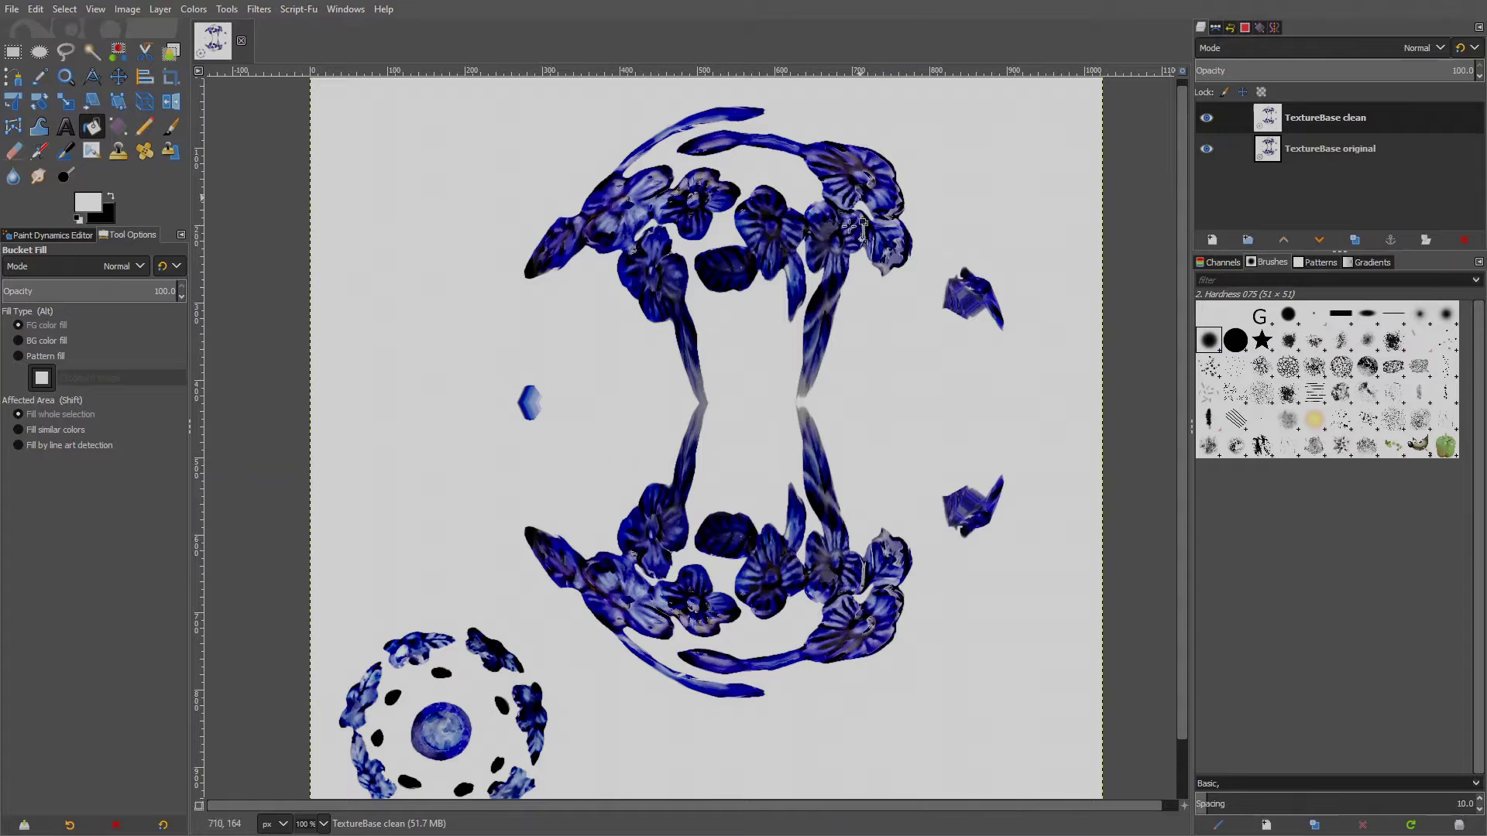
# Select the light background and the motifs' paler areas by colour, with a feather radius of 2.0 and a threshold of about 170.
pyautogui.scroll(2, 833, 209)
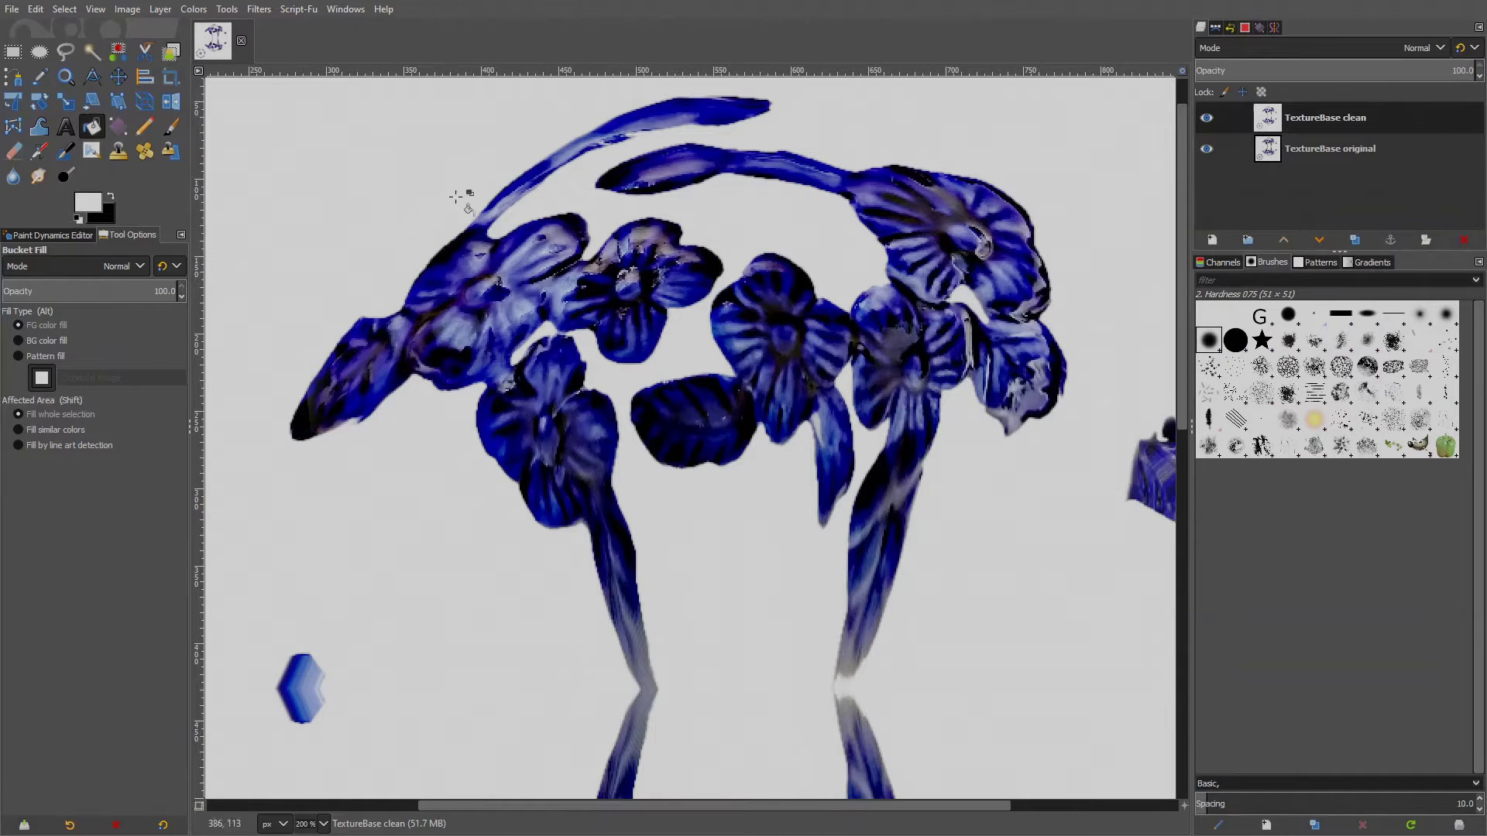
pyautogui.click(118, 53)
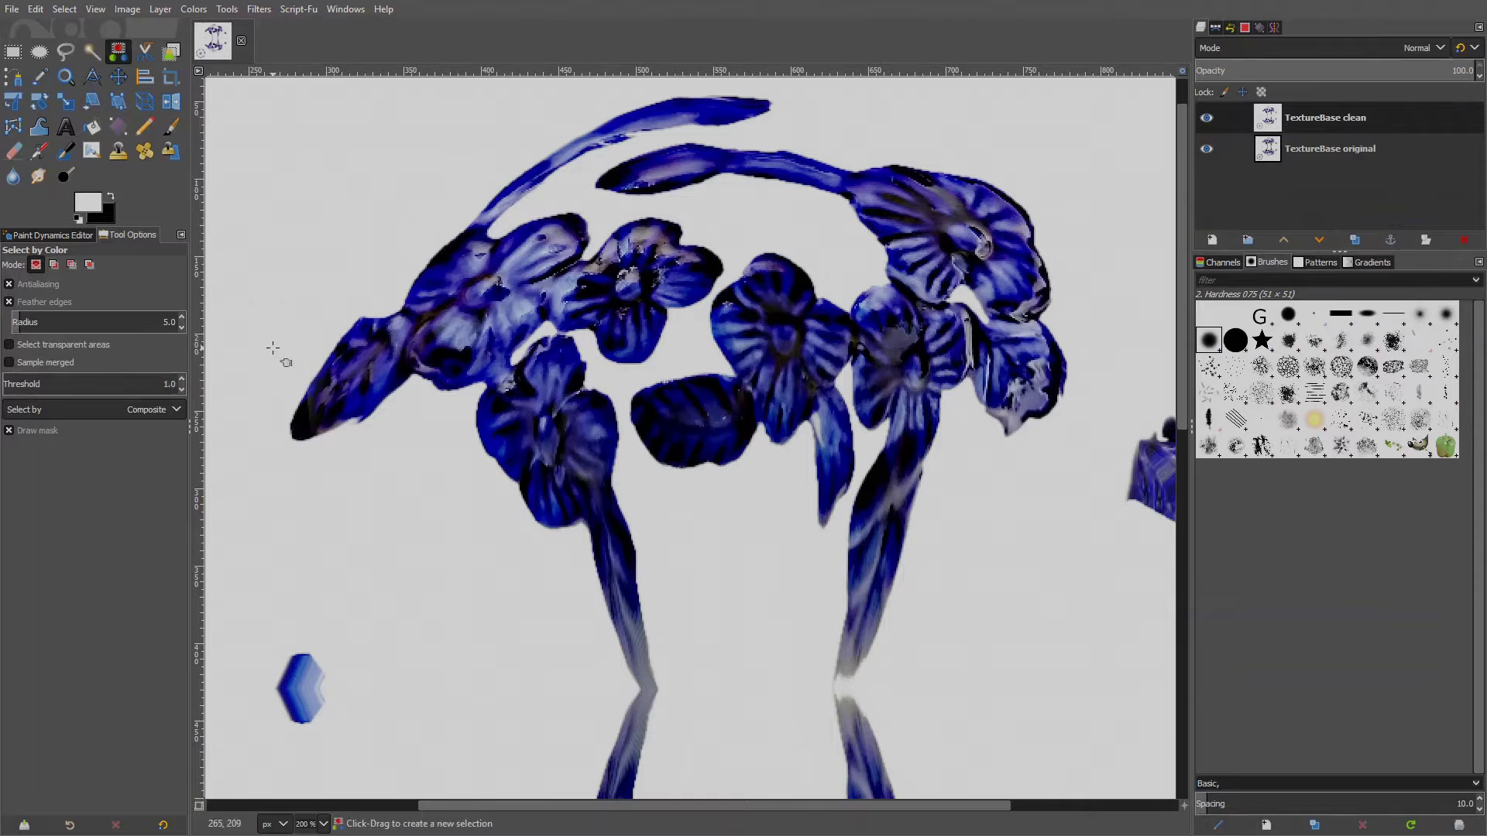
pyautogui.click(181, 328)
pyautogui.write('2')
pyautogui.press('Return')
pyautogui.scroll(-2, 867, 472)
pyautogui.moveTo(867, 472); pyautogui.dragTo(728, 337)
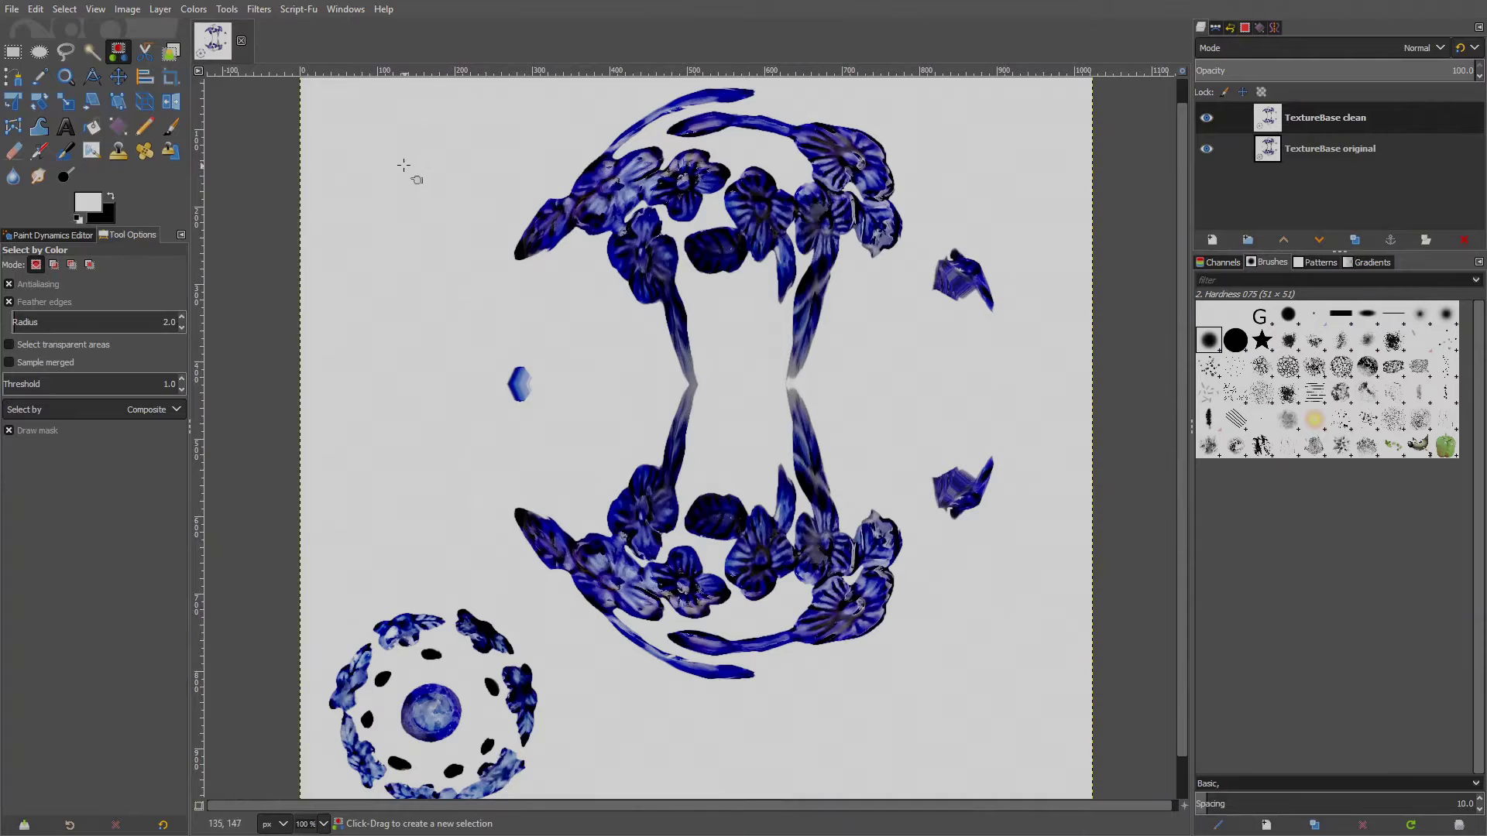
pyautogui.moveTo(404, 165); pyautogui.dragTo(669, 426)
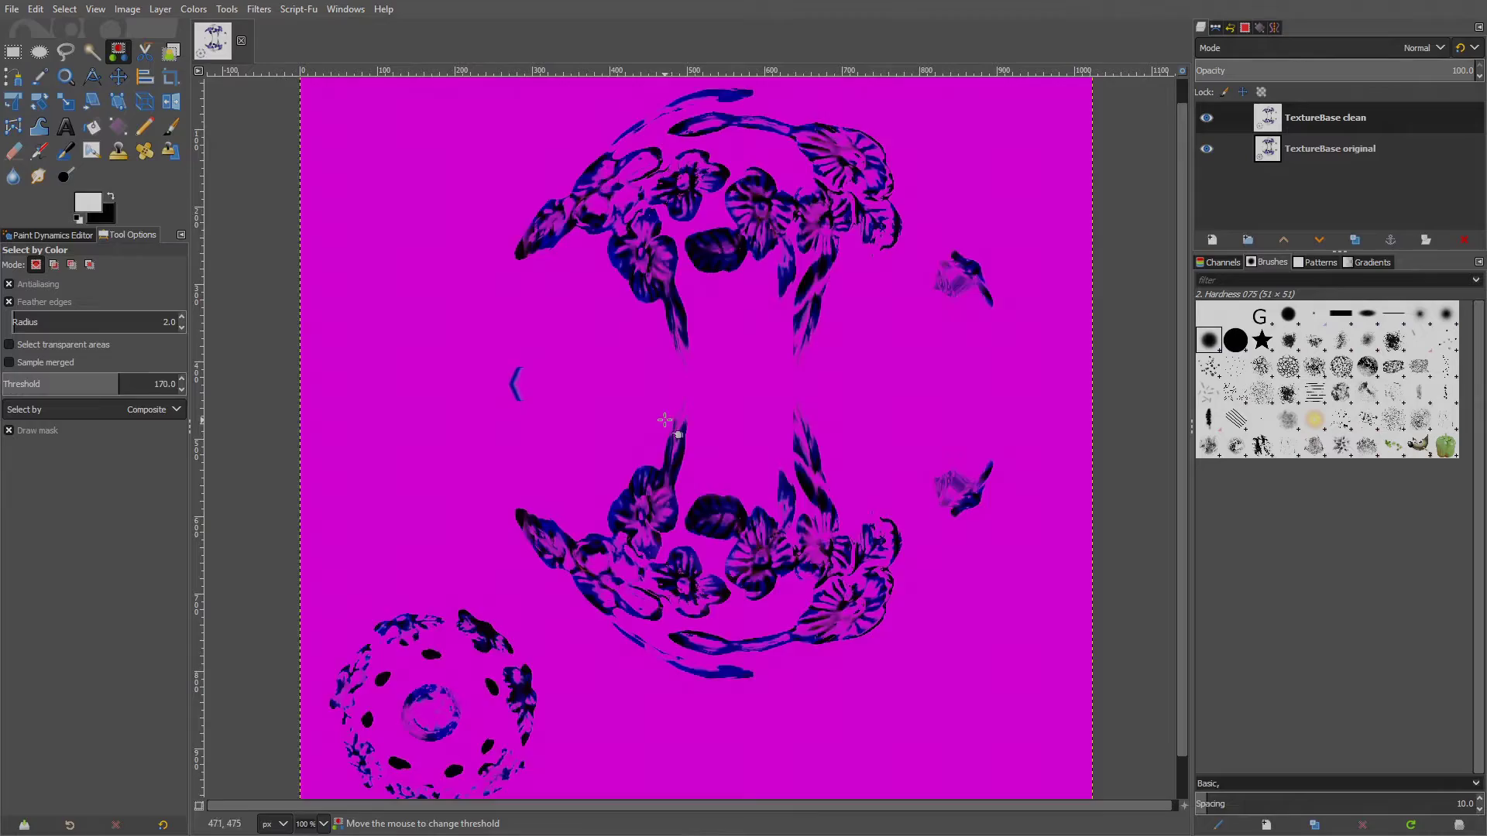
pyautogui.moveTo(664, 420); pyautogui.dragTo(664, 419)
# Subtract the flat grey background from the colour selection so only the pale areas inside the motifs stay selected.
pyautogui.moveTo(780, 172); pyautogui.dragTo(784, 313)
pyautogui.scroll(2, 489, 366)
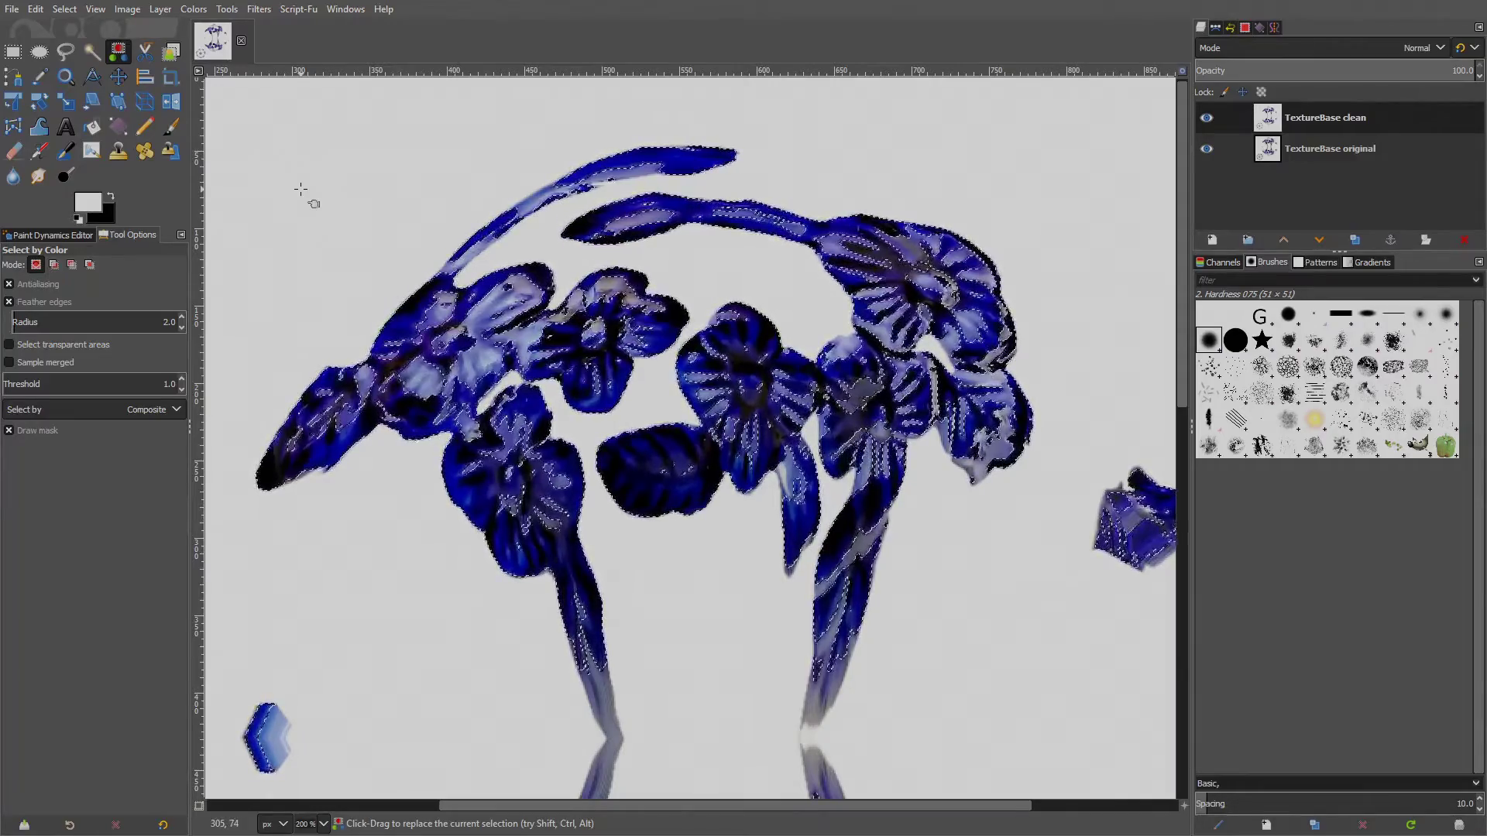
pyautogui.moveTo(311, 185); pyautogui.dragTo(363, 233)
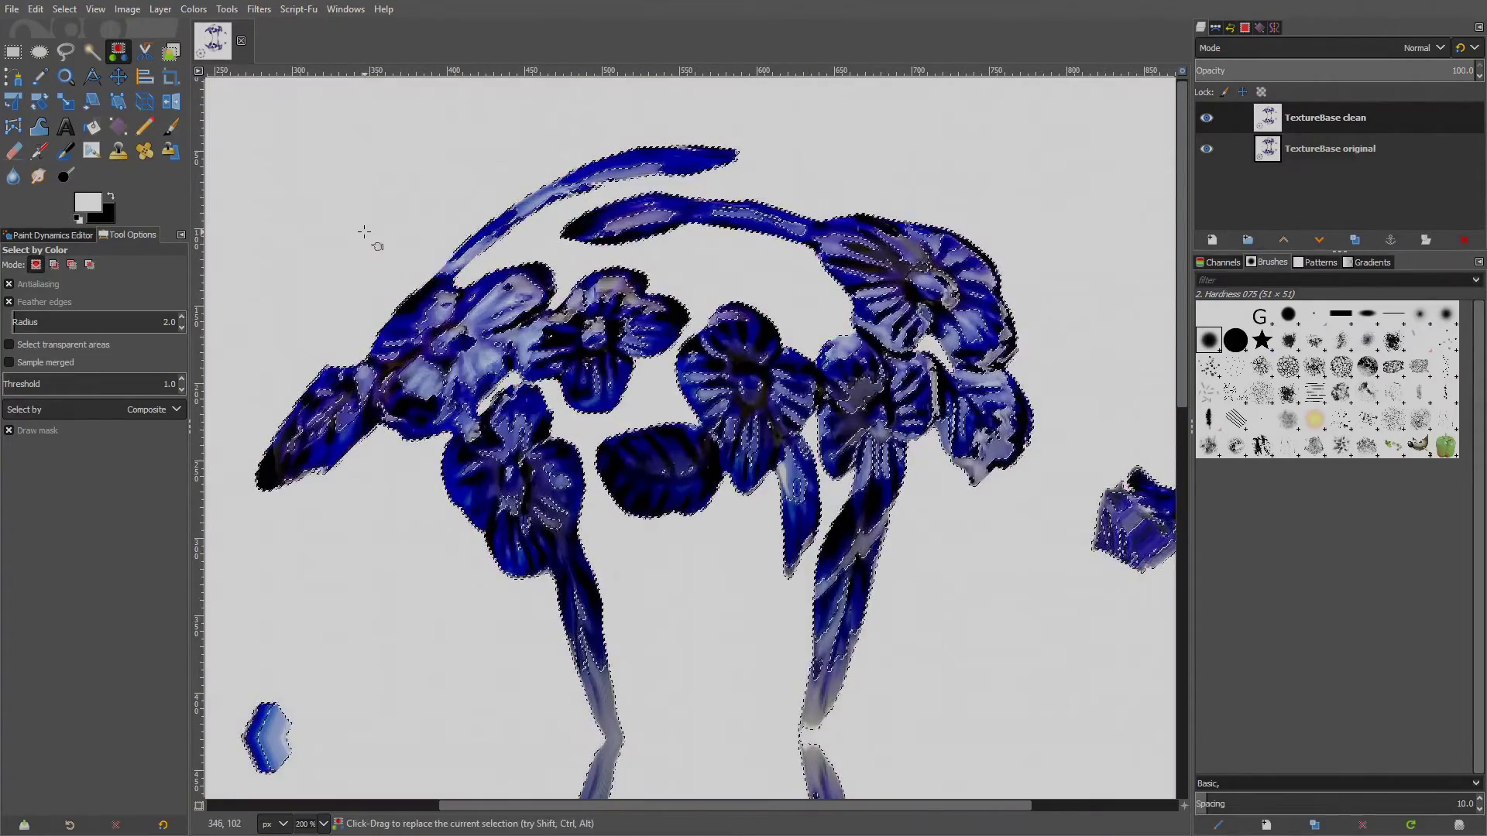
# Start a Levels adjustment on the selected pale areas and limit the red channel's maximum output to 100.
pyautogui.click(194, 9)
pyautogui.click(216, 172)
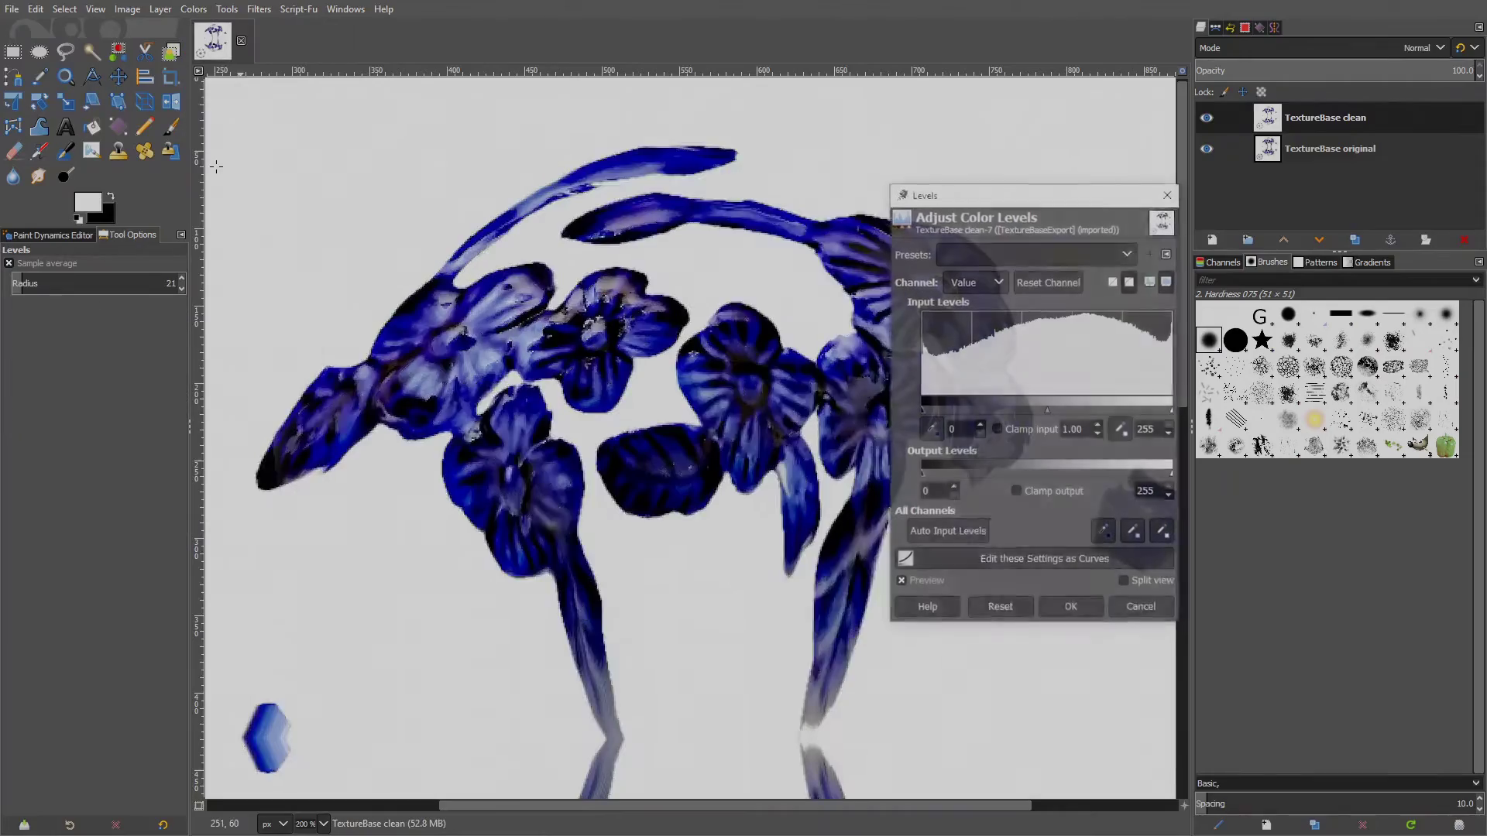
pyautogui.moveTo(1051, 186); pyautogui.dragTo(747, 191)
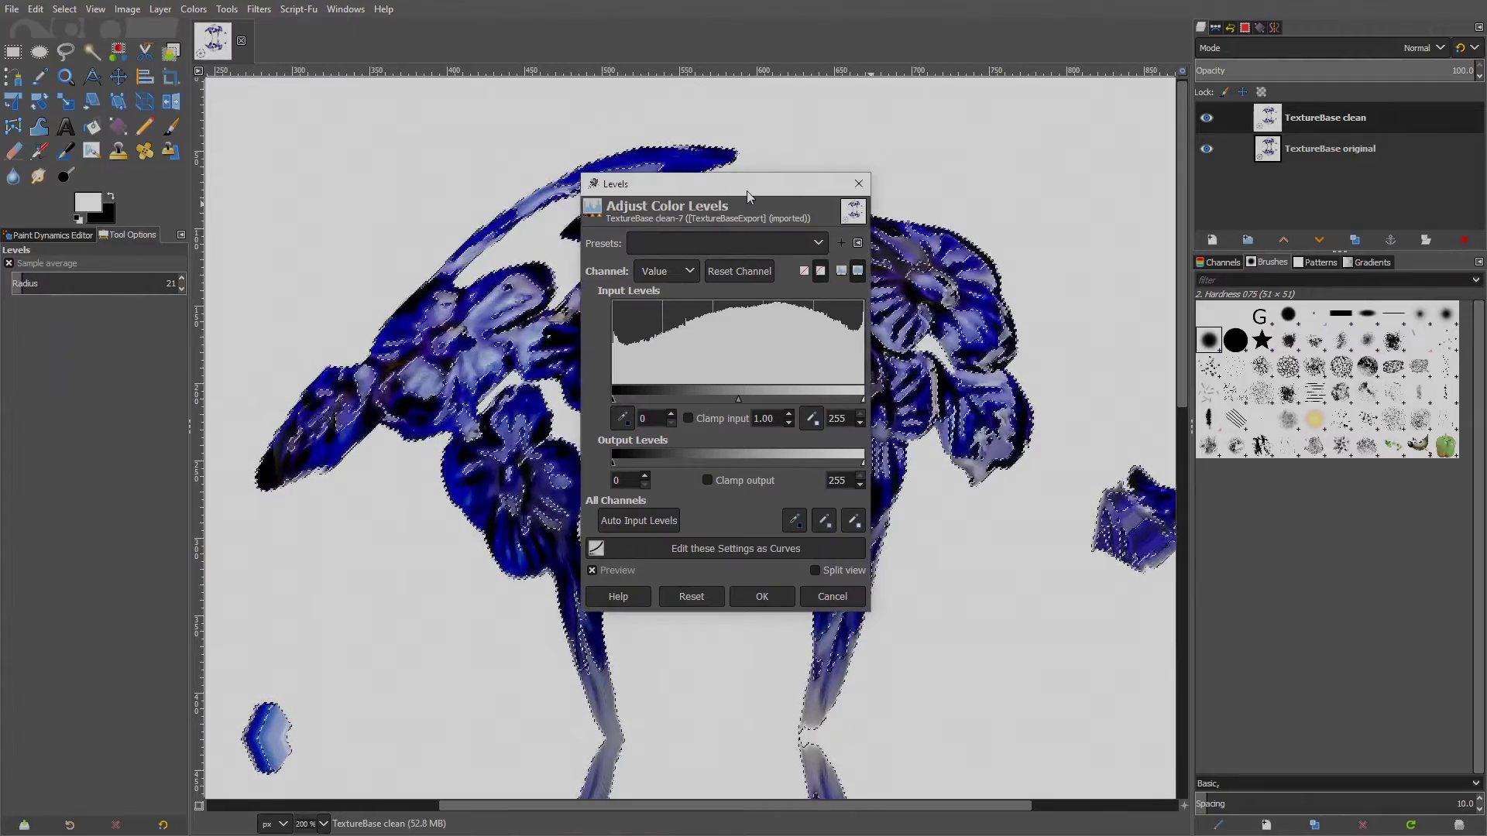
pyautogui.click(670, 271)
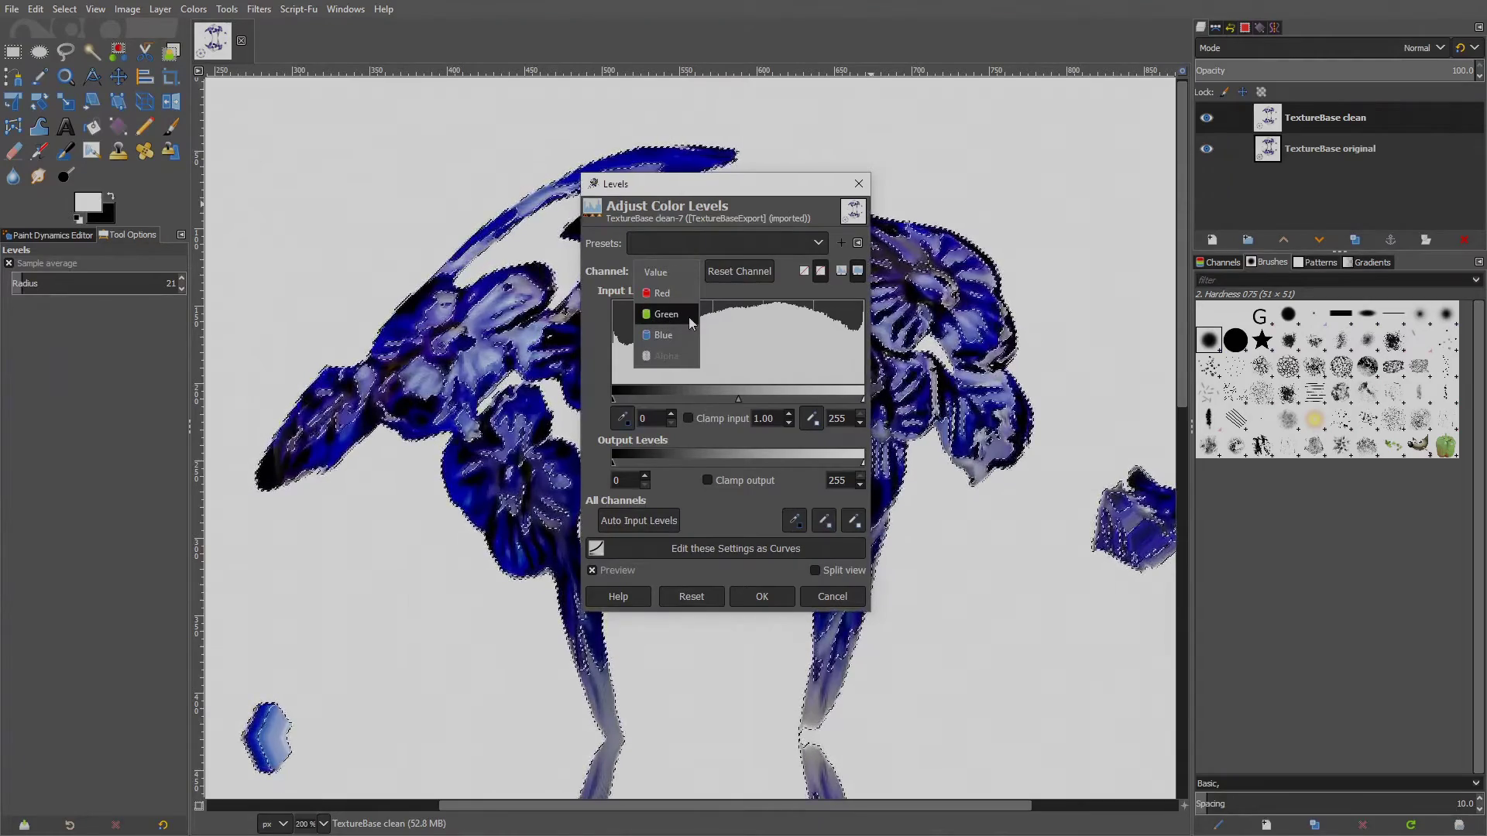
pyautogui.click(662, 293)
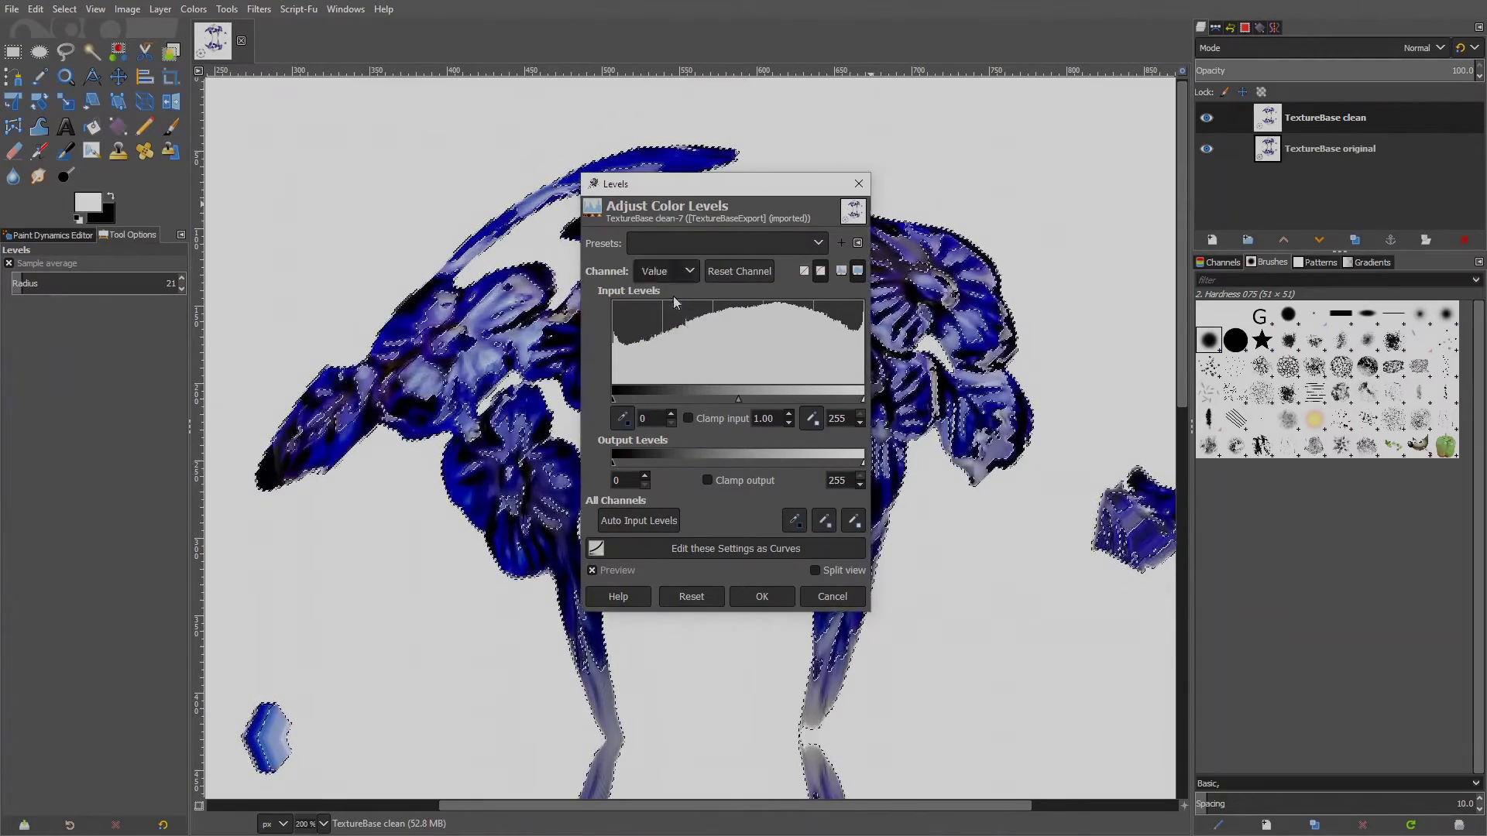
pyautogui.tripleClick(836, 480)
pyautogui.write('100')
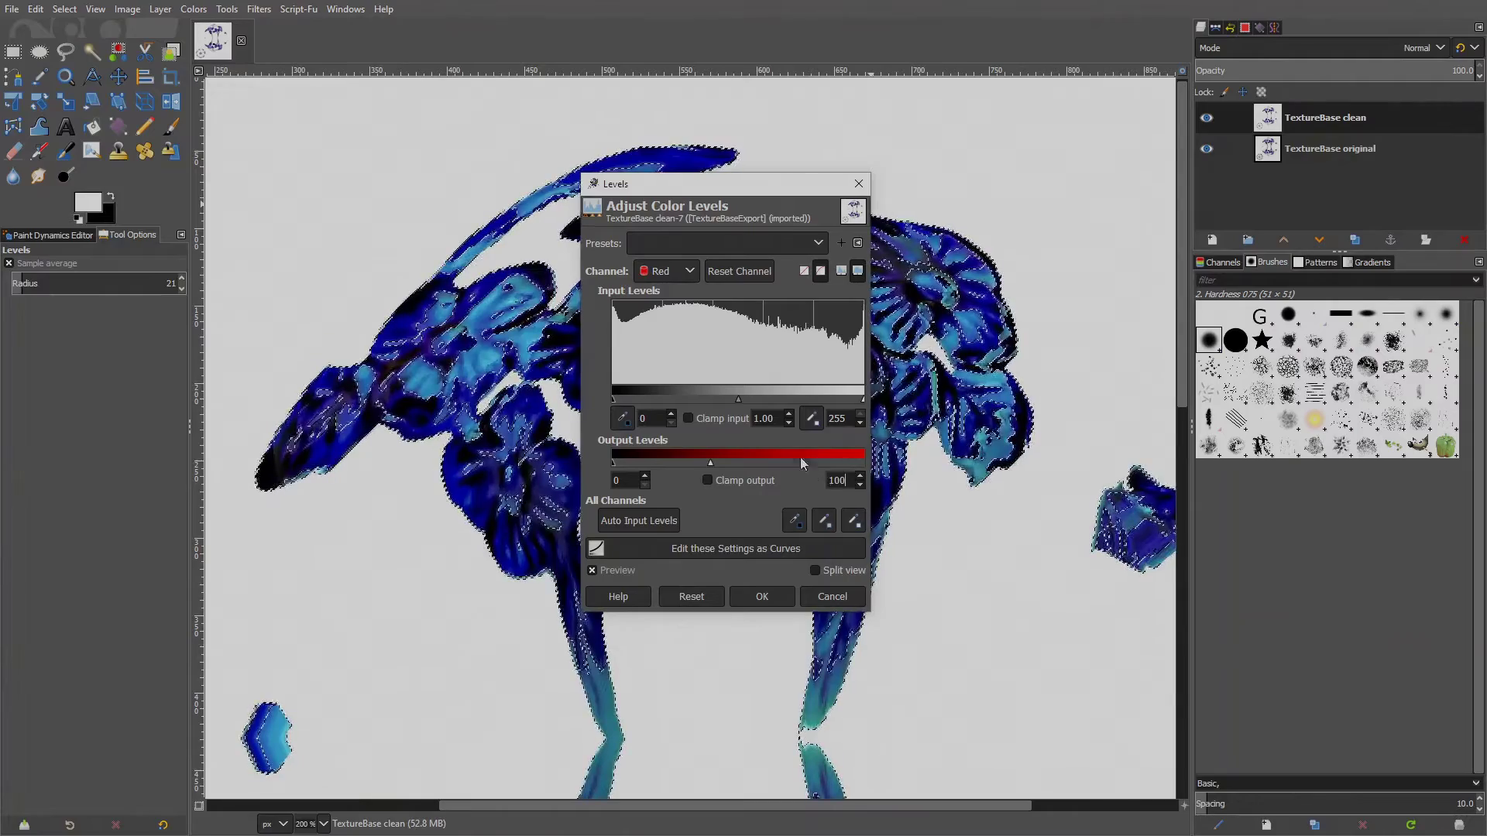
# Limit the green channel's maximum output level to 100.
pyautogui.click(664, 271)
pyautogui.click(663, 292)
pyautogui.moveTo(846, 480); pyautogui.dragTo(820, 483)
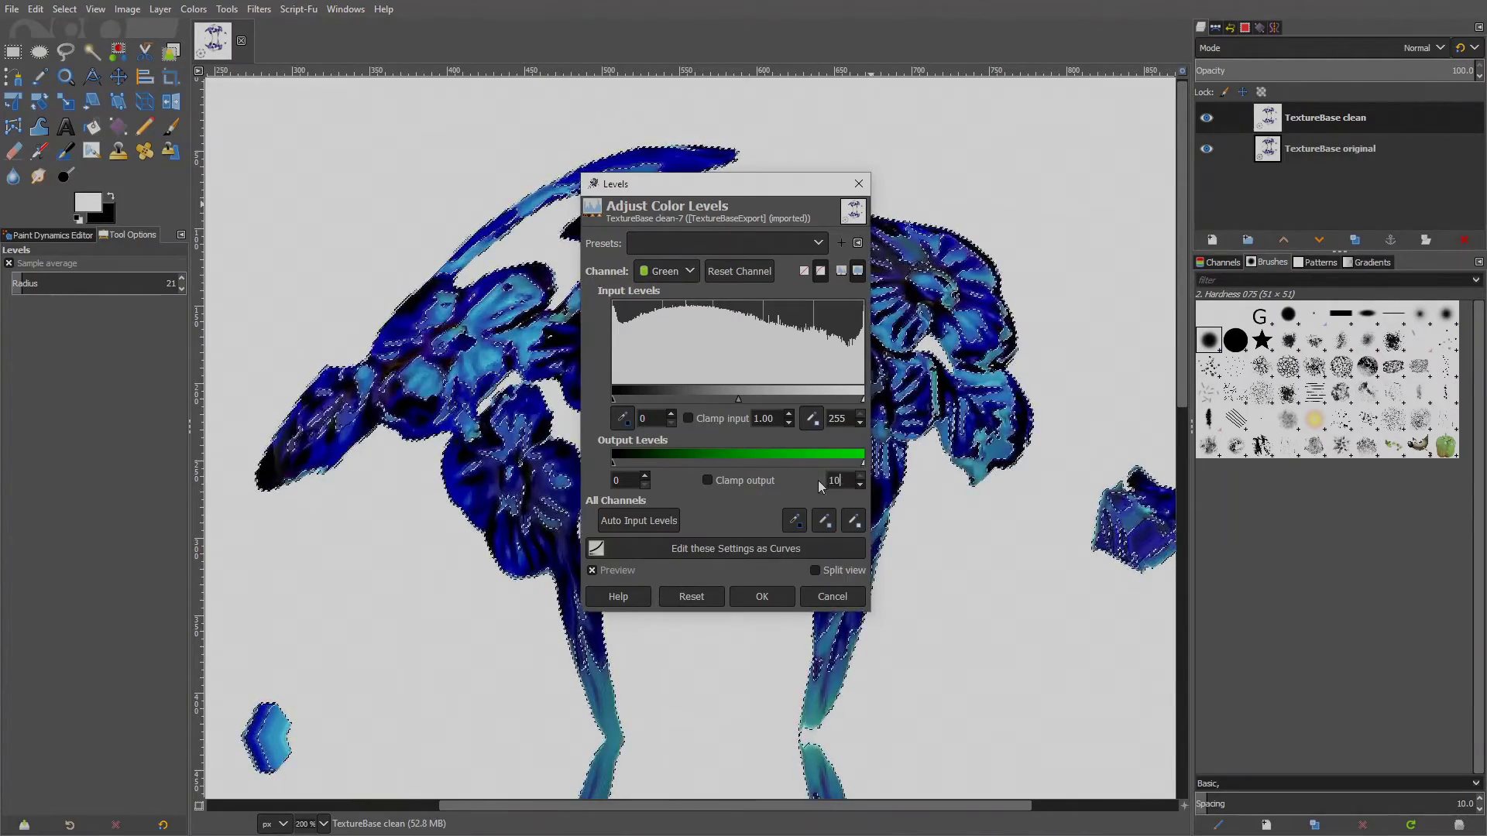
pyautogui.write('100')
pyautogui.press('Return')
# Set the Value channel's input gamma to 0.80, apply the Levels adjustment and clear the selection.
pyautogui.moveTo(736, 184); pyautogui.dragTo(1019, 195)
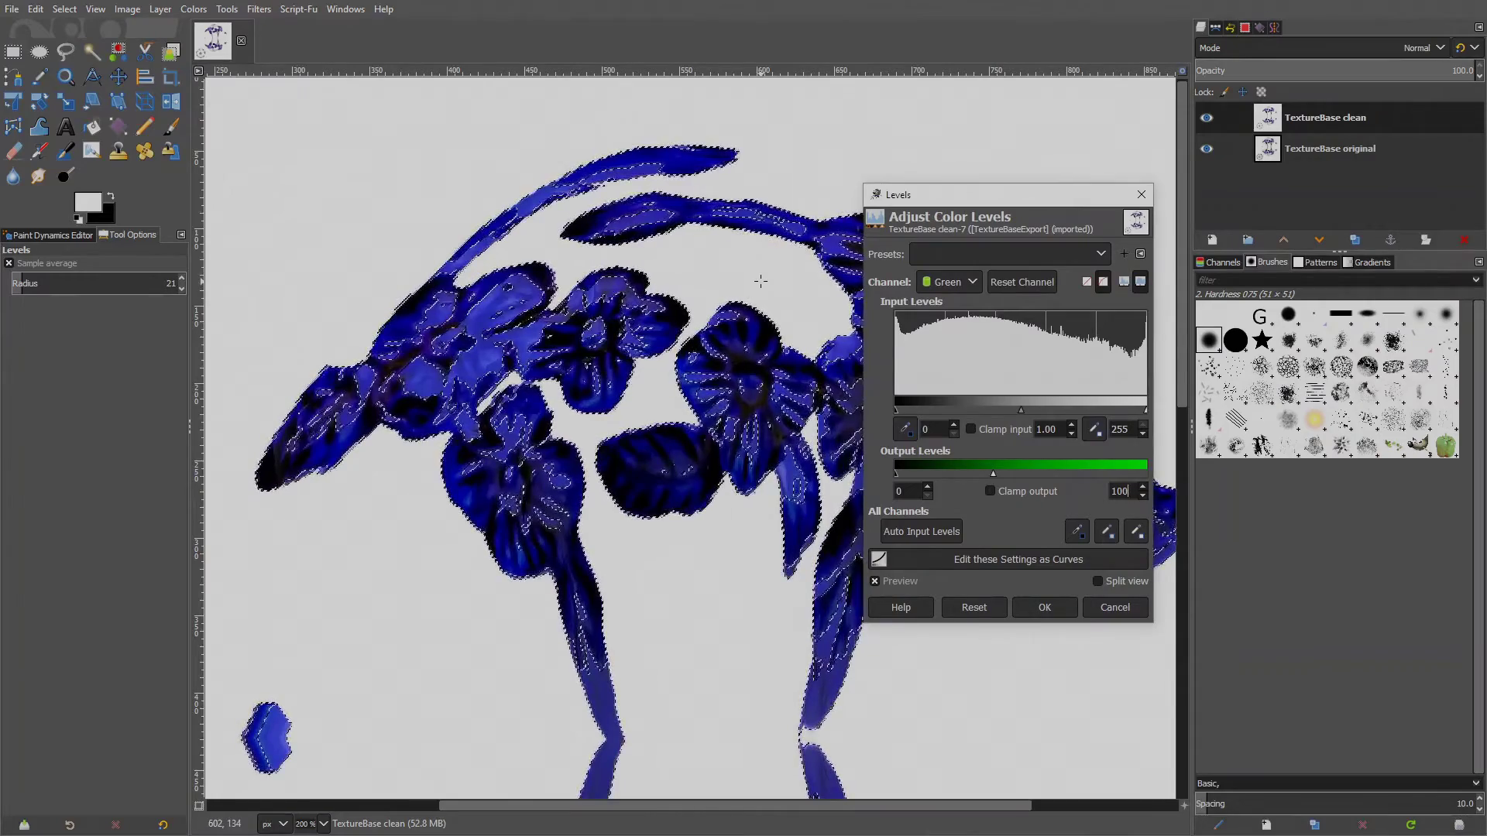
pyautogui.click(935, 249)
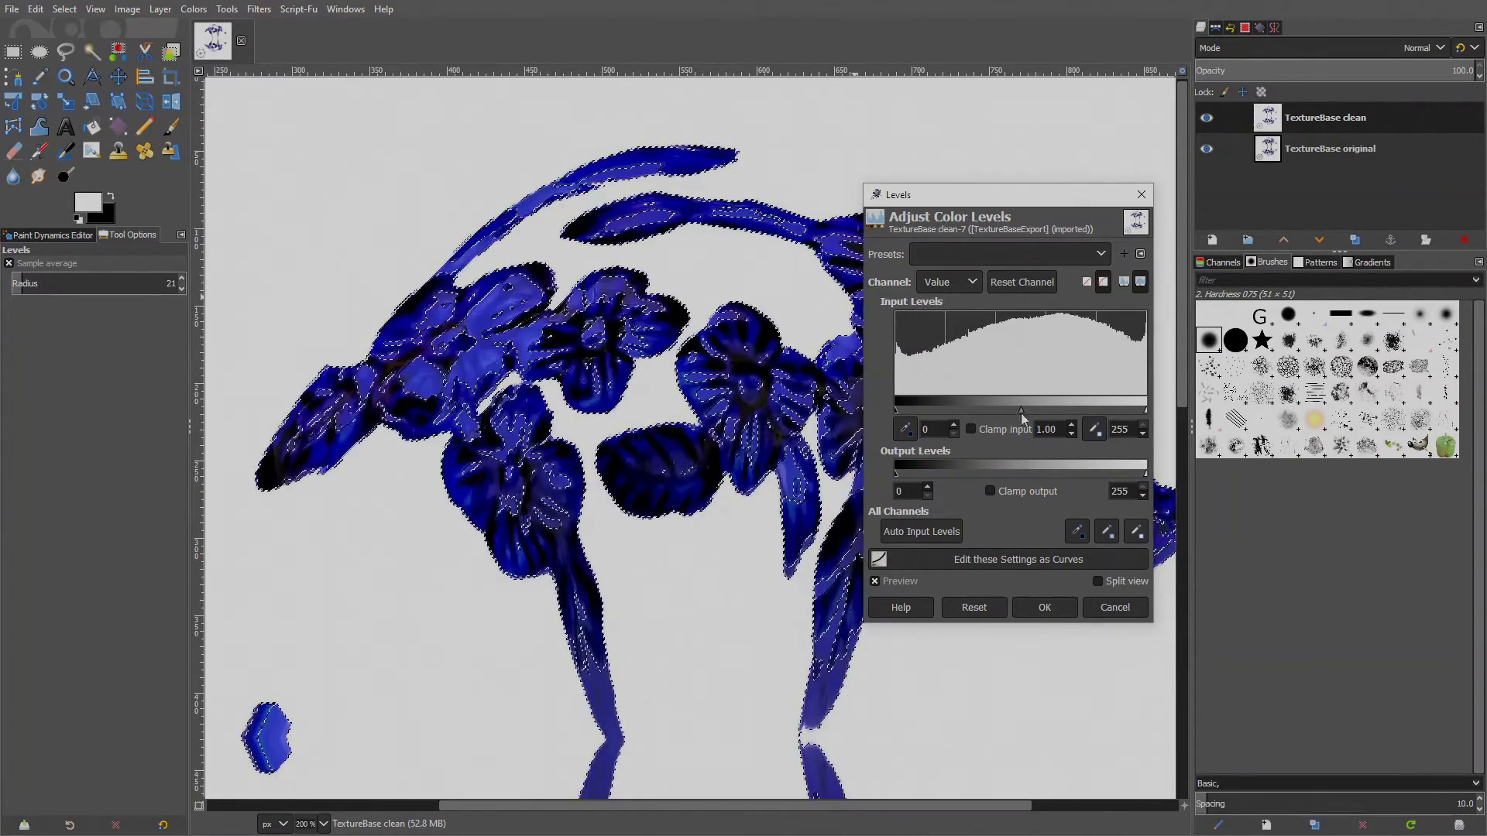
pyautogui.moveTo(1017, 409); pyautogui.dragTo(1033, 409)
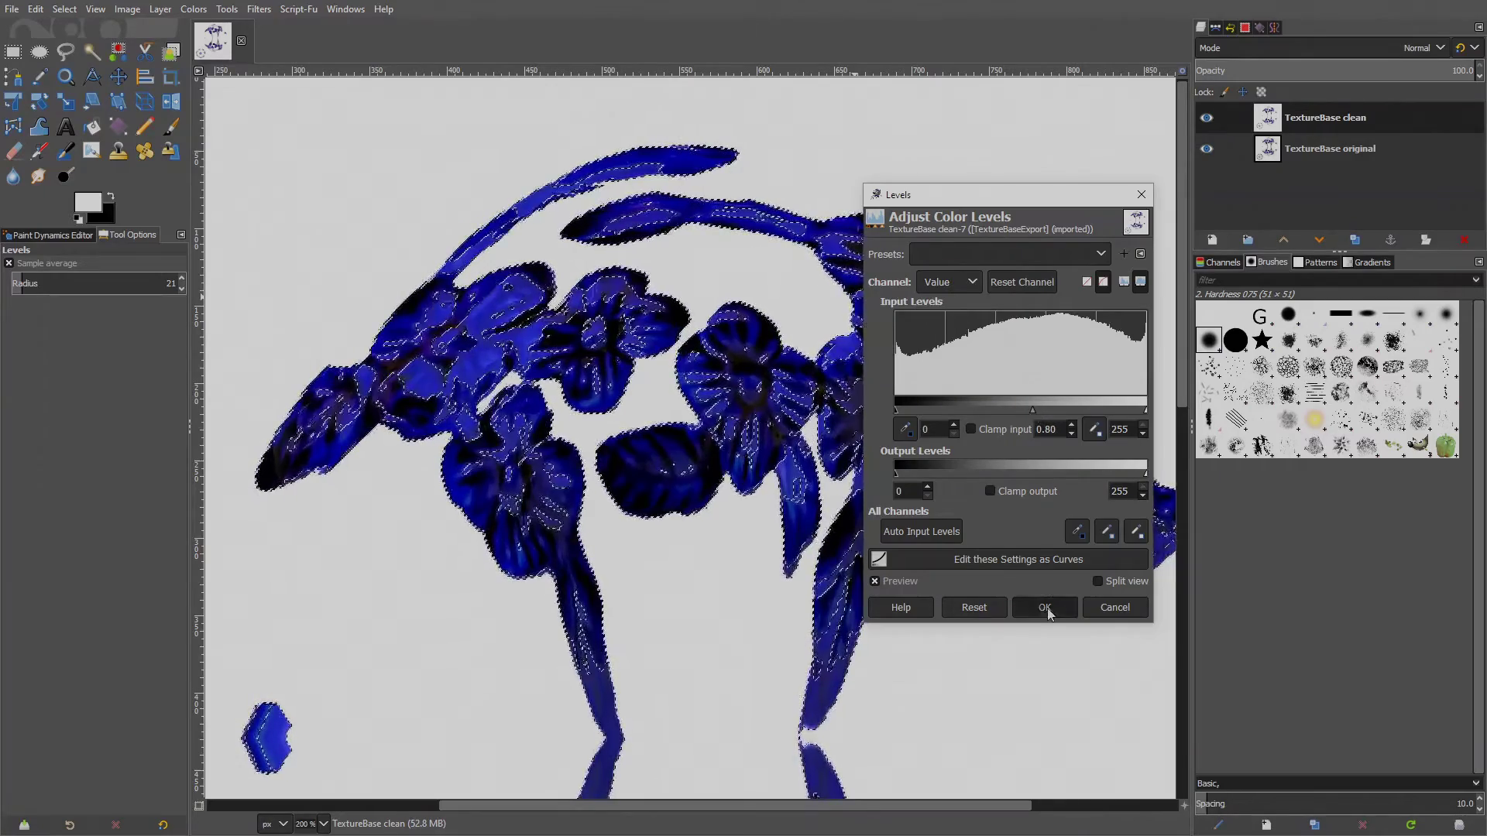
pyautogui.click(1045, 607)
pyautogui.click(65, 8)
pyautogui.click(81, 47)
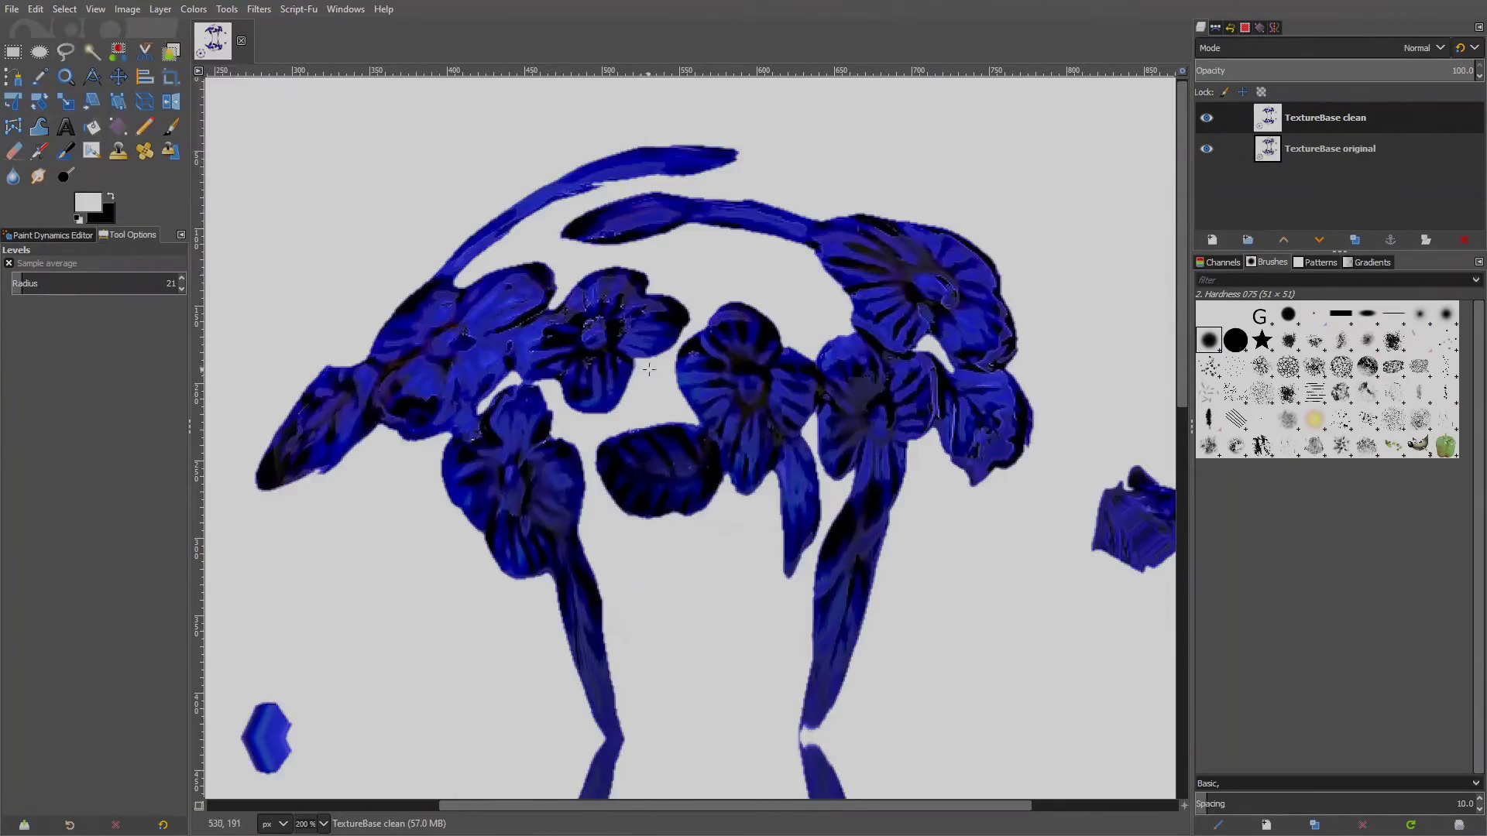
# Start a Hue-Saturation adjustment on the entire clean layer and set the saturation to -30.0.
pyautogui.scroll(-4, 794, 360)
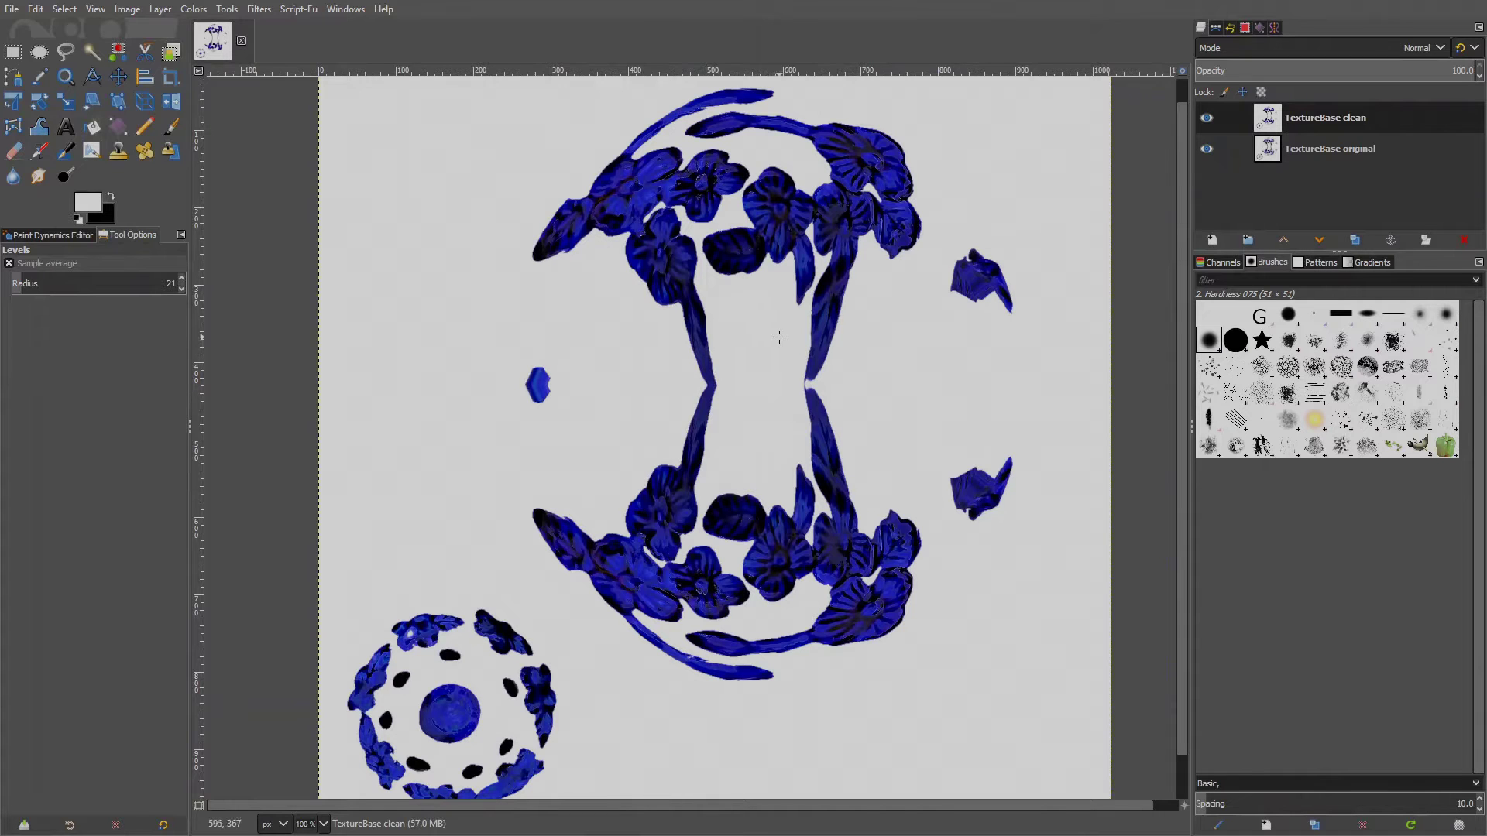
pyautogui.click(194, 9)
pyautogui.click(256, 91)
pyautogui.moveTo(919, 510); pyautogui.dragTo(889, 511)
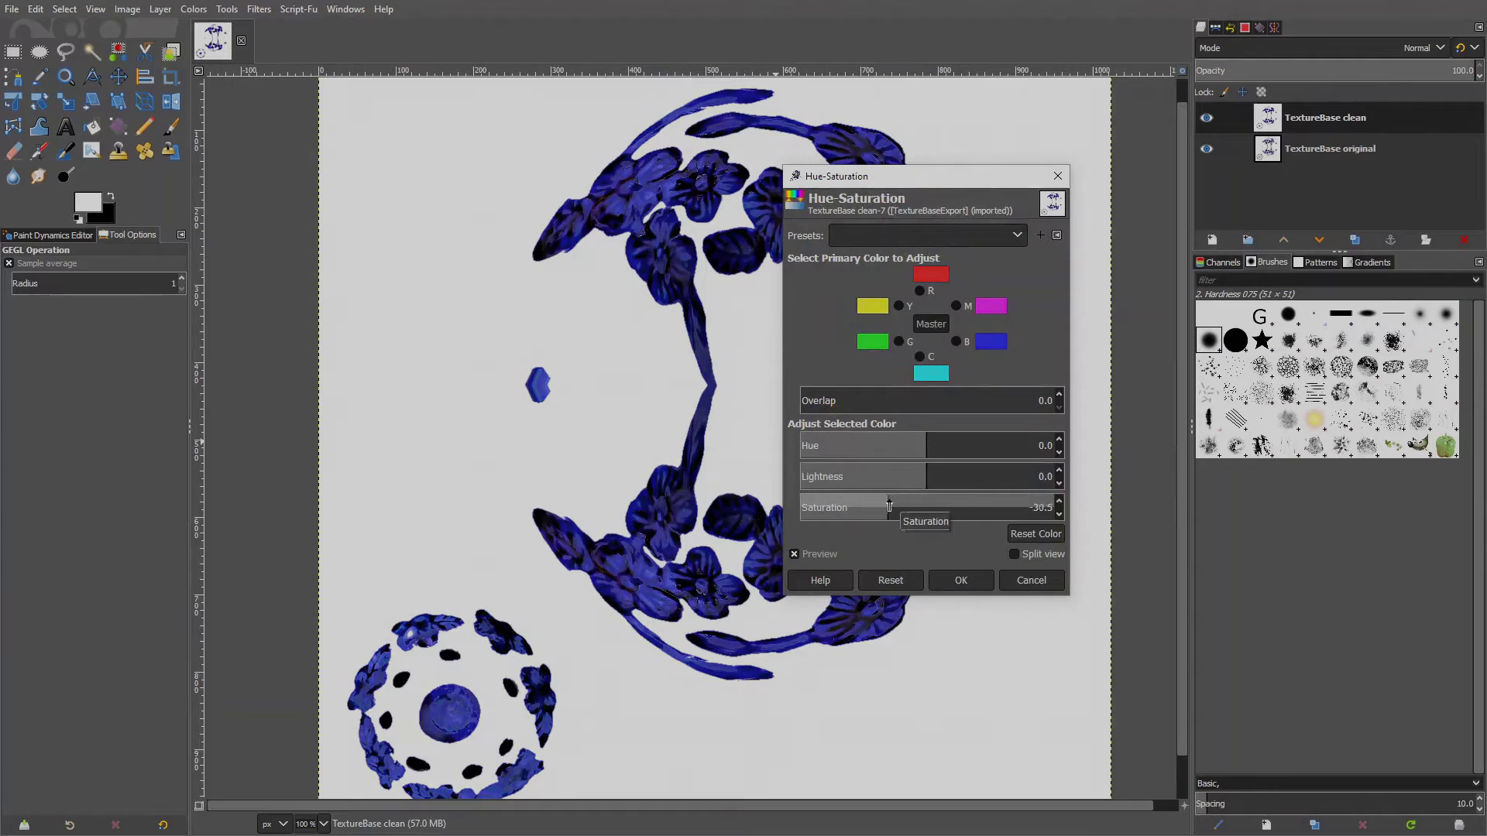
pyautogui.moveTo(1049, 508); pyautogui.dragTo(1059, 530)
pyautogui.write('0')
# Set the lightness to 10, lower the hue slightly and apply the Hue-Saturation adjustment.
pyautogui.moveTo(927, 480); pyautogui.dragTo(940, 480)
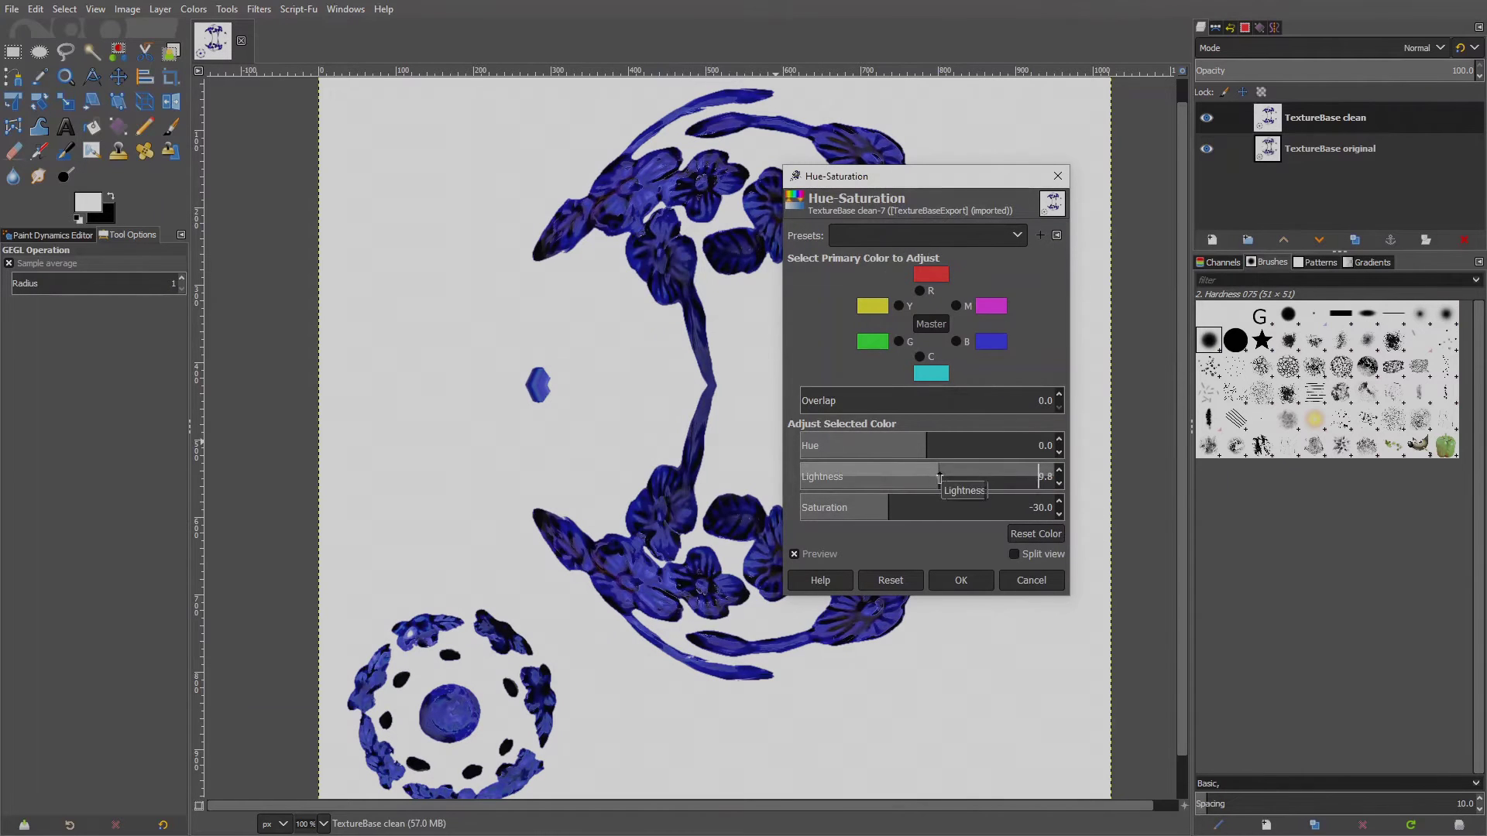
pyautogui.moveTo(1047, 477); pyautogui.dragTo(1094, 491)
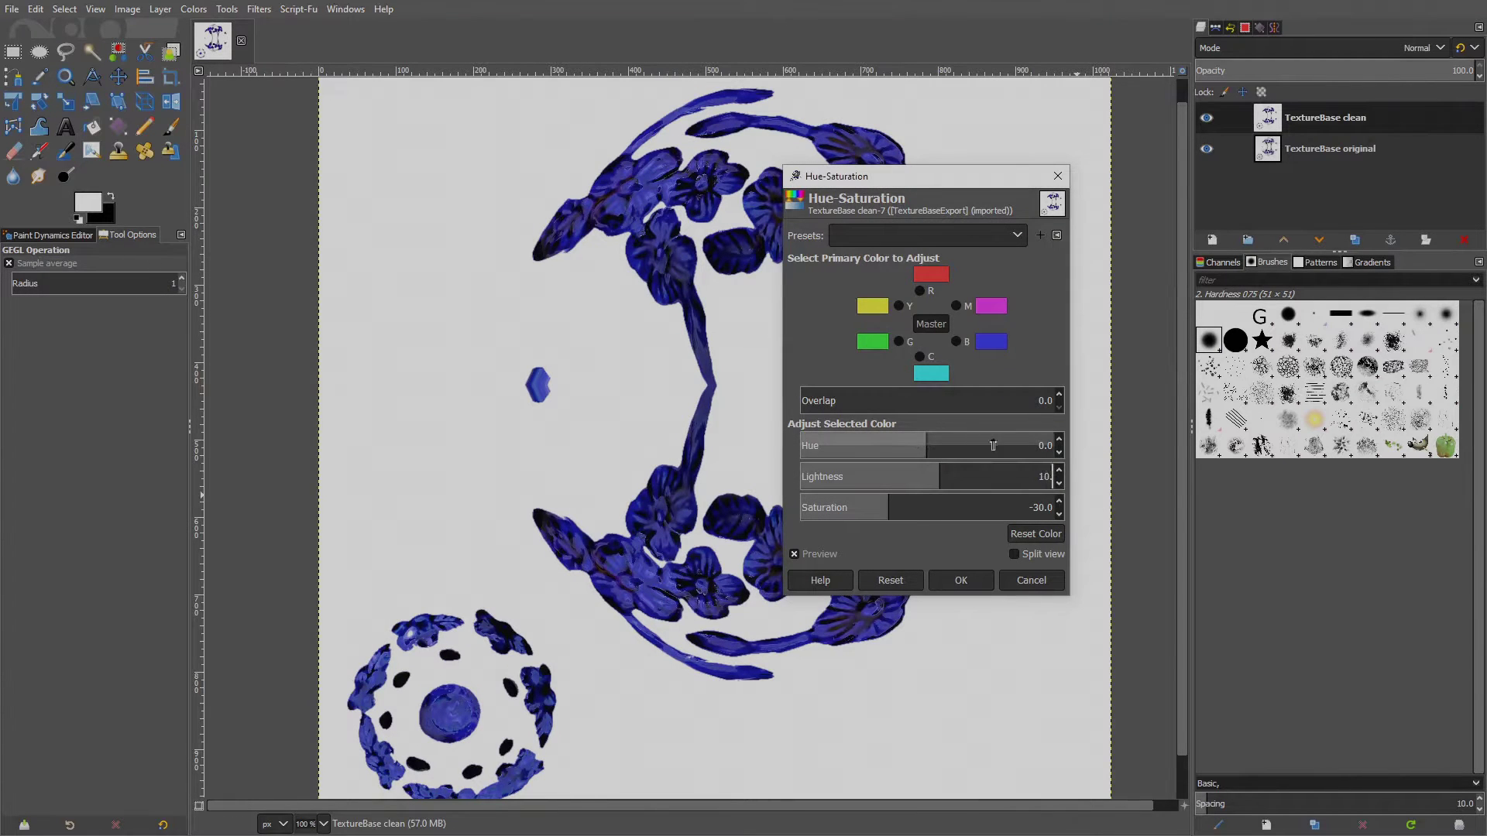
pyautogui.click(1059, 452)
pyautogui.click(1060, 452)
pyautogui.click(1059, 451)
pyautogui.click(960, 580)
# Compare the cleaned texture with the original by toggling the visibility of the TextureBase clean layer.
pyautogui.click(1197, 120)
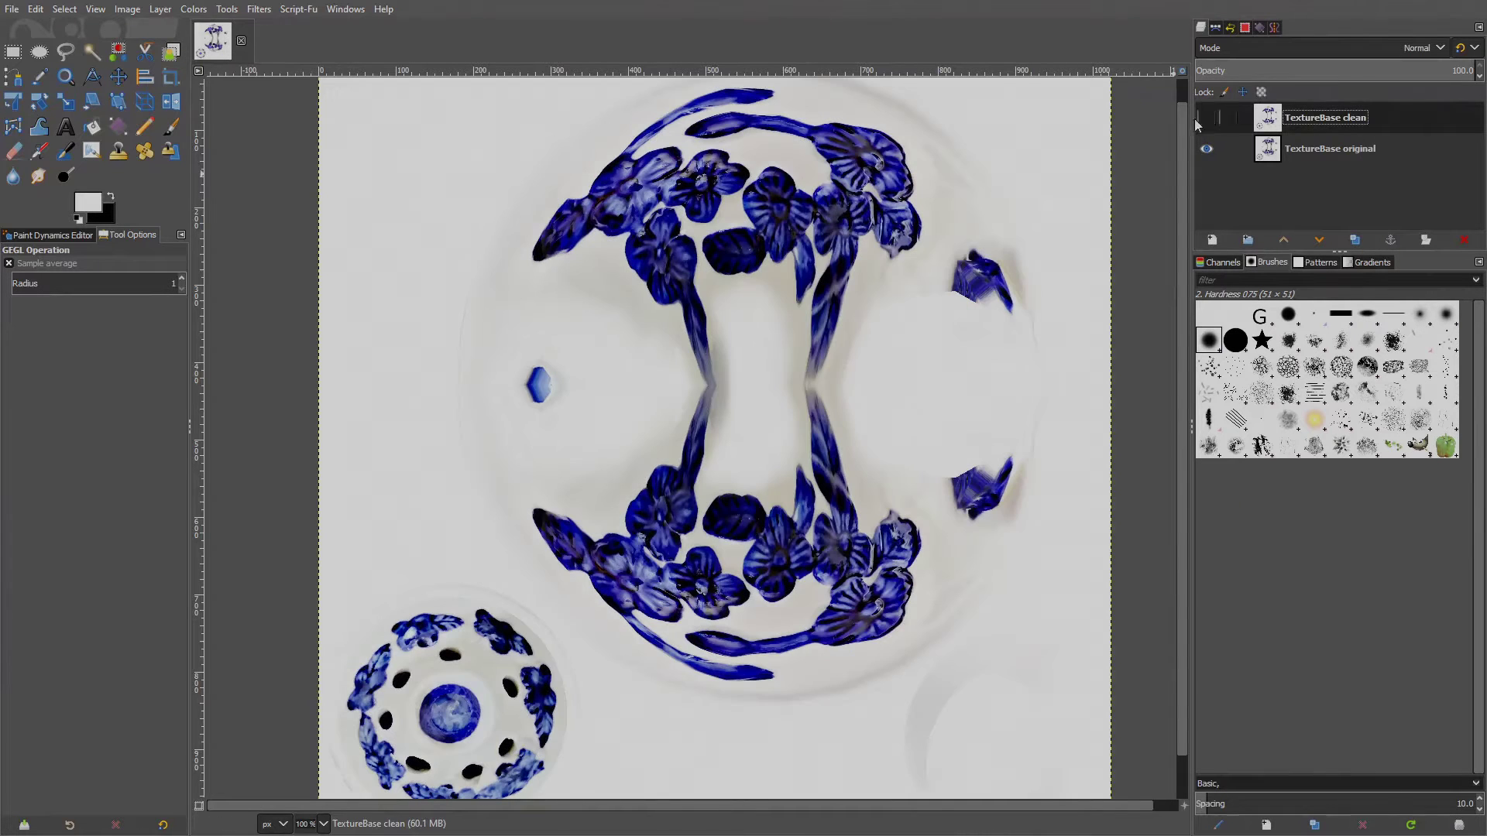
pyautogui.click(1205, 118)
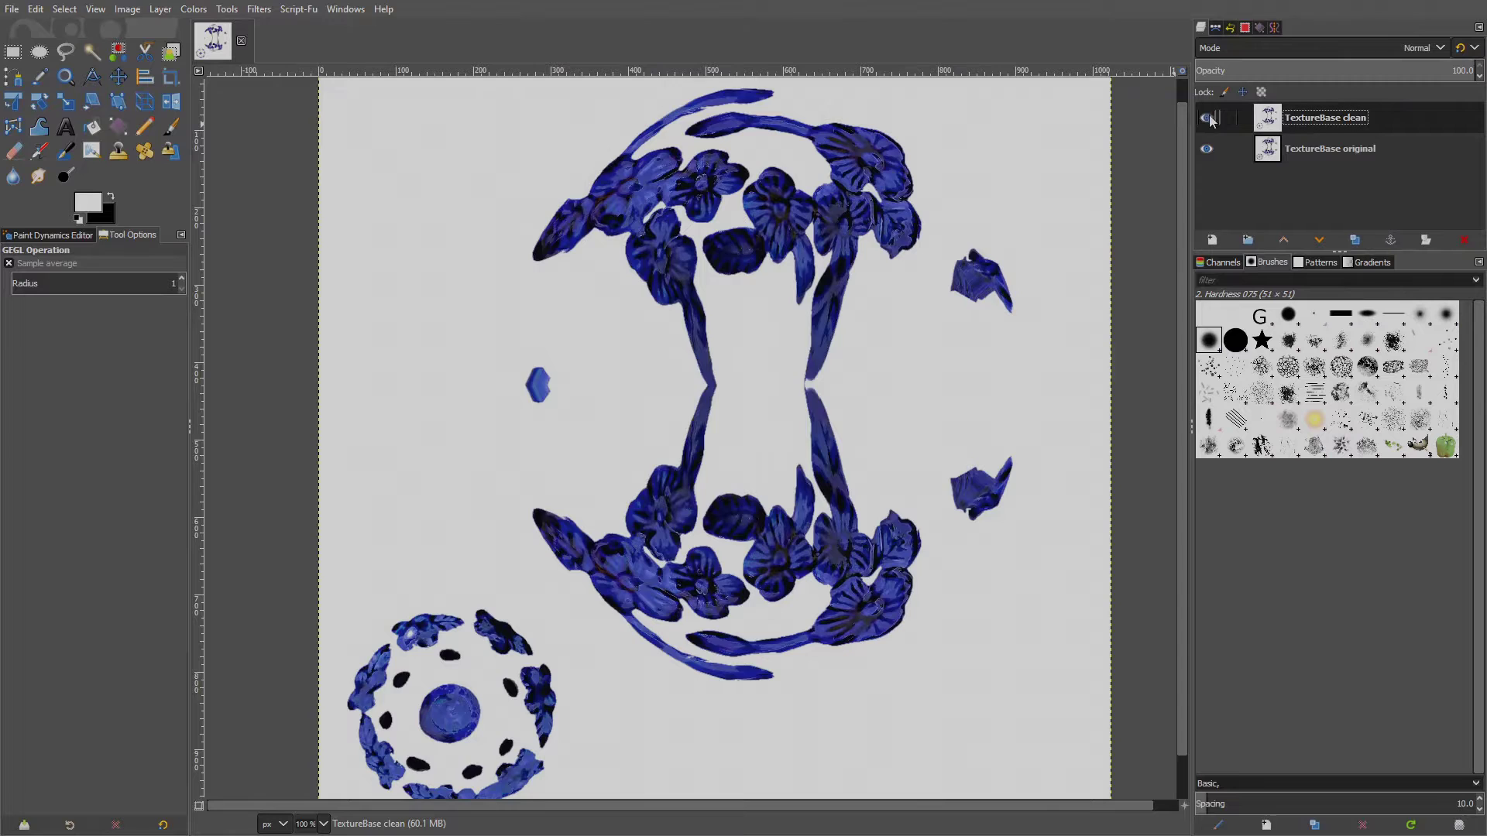
pyautogui.click(1200, 118)
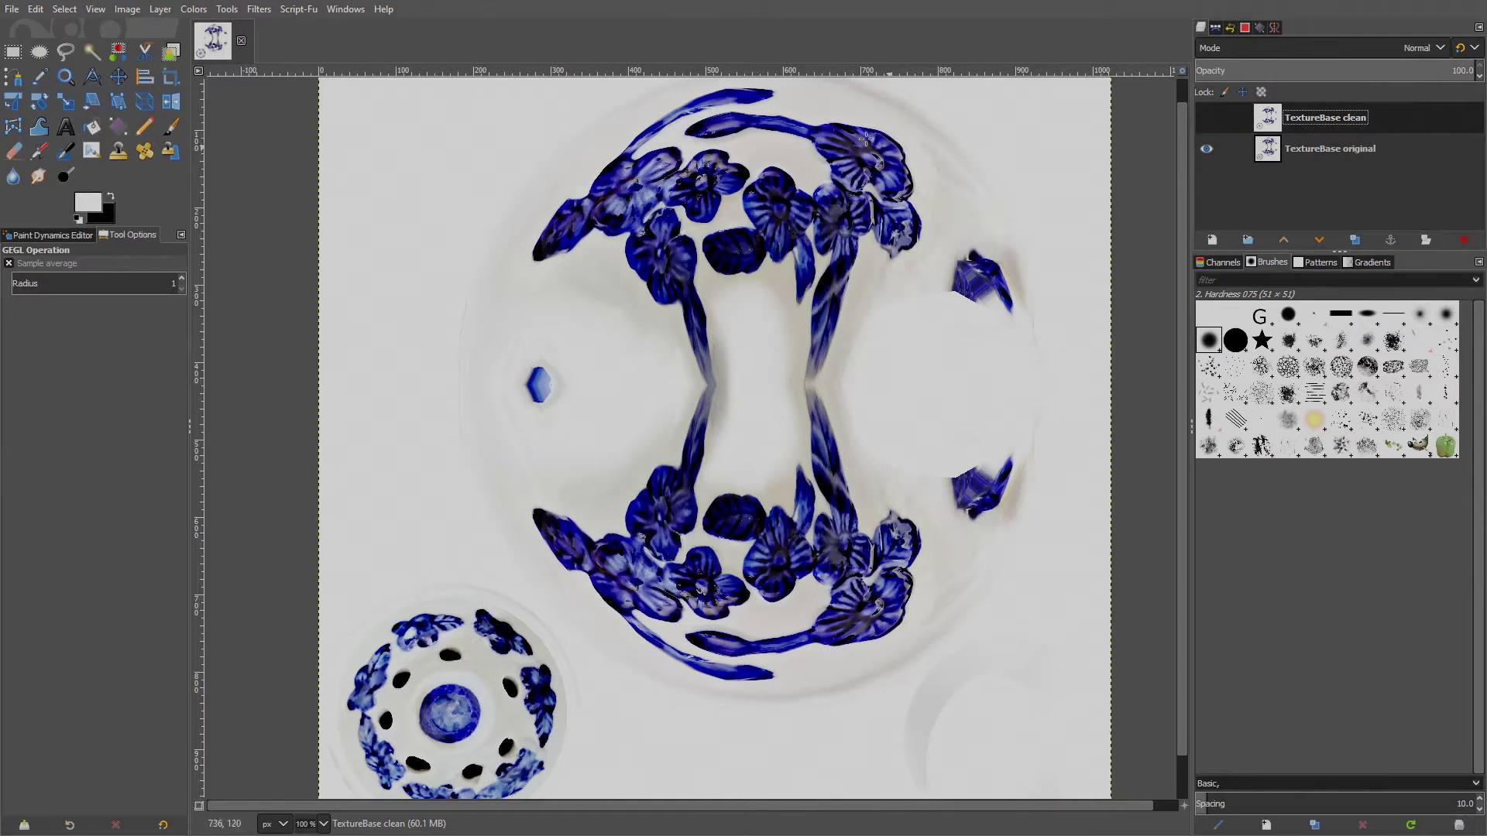
# Show the TextureBase clean layer again, select its light background by colour and invert the selection to the blue motifs.
pyautogui.click(1213, 119)
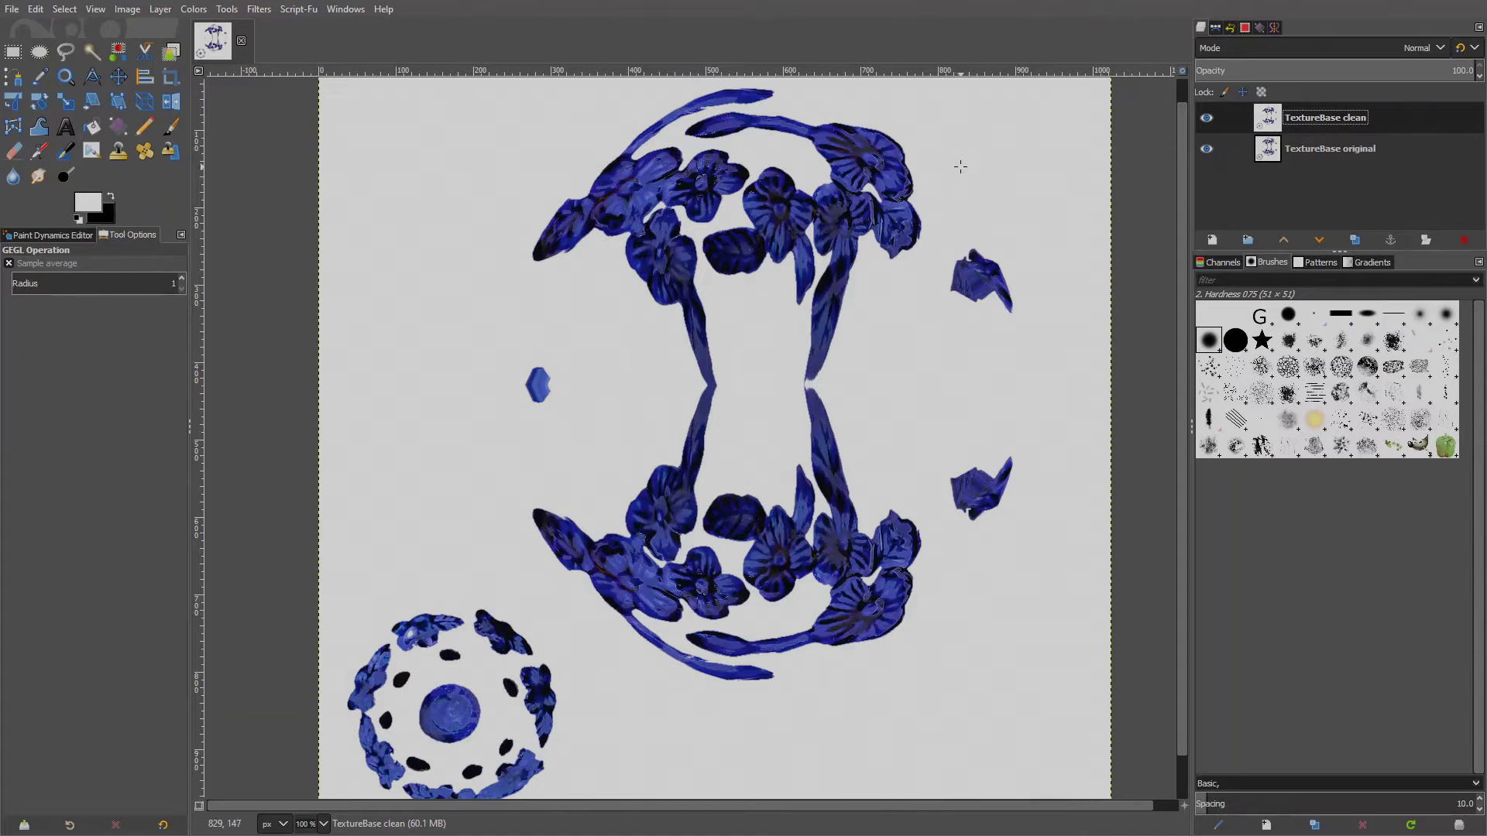
pyautogui.click(117, 52)
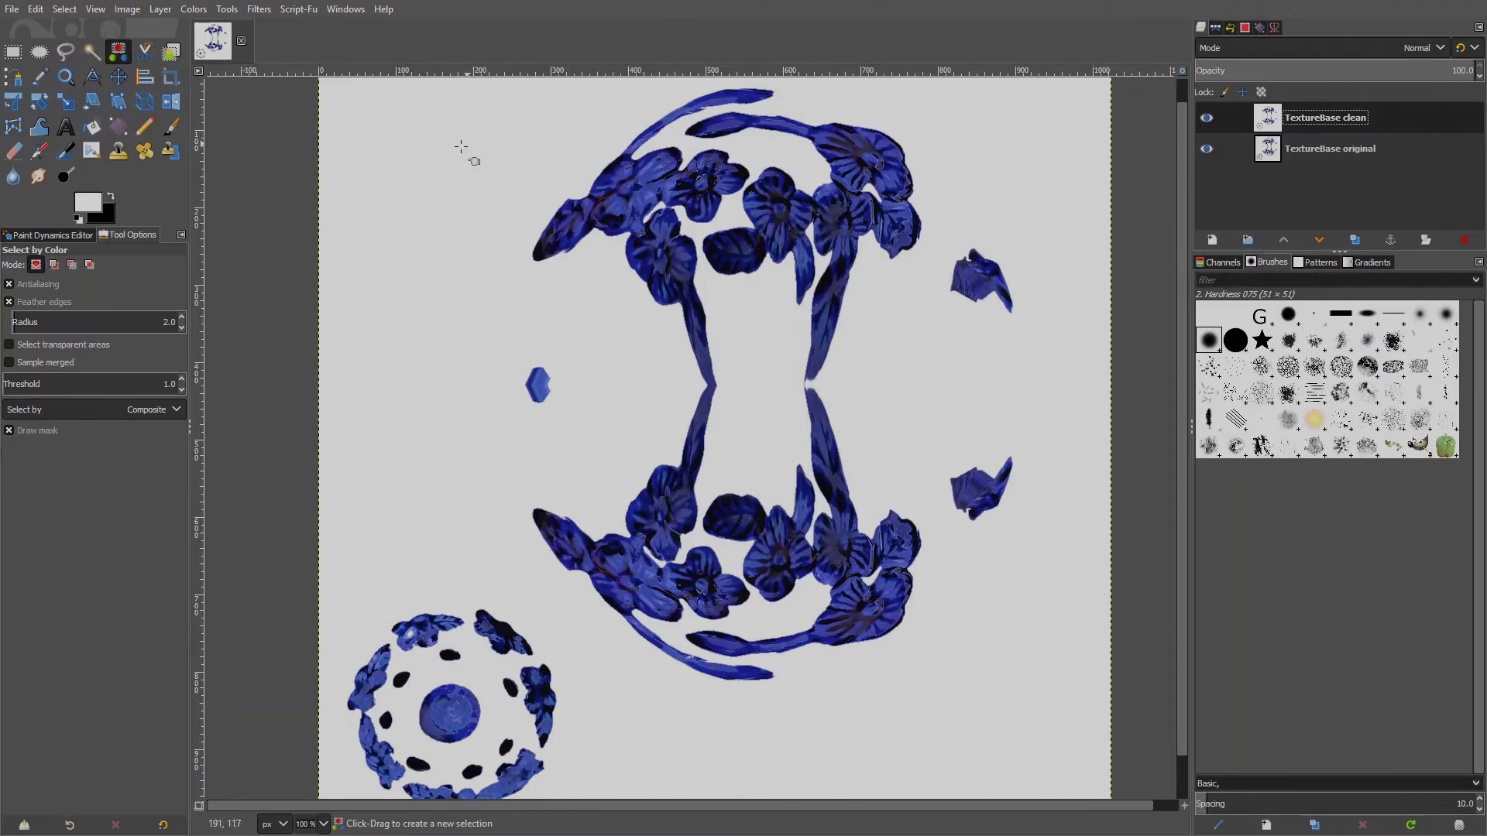
pyautogui.moveTo(460, 147); pyautogui.dragTo(498, 248)
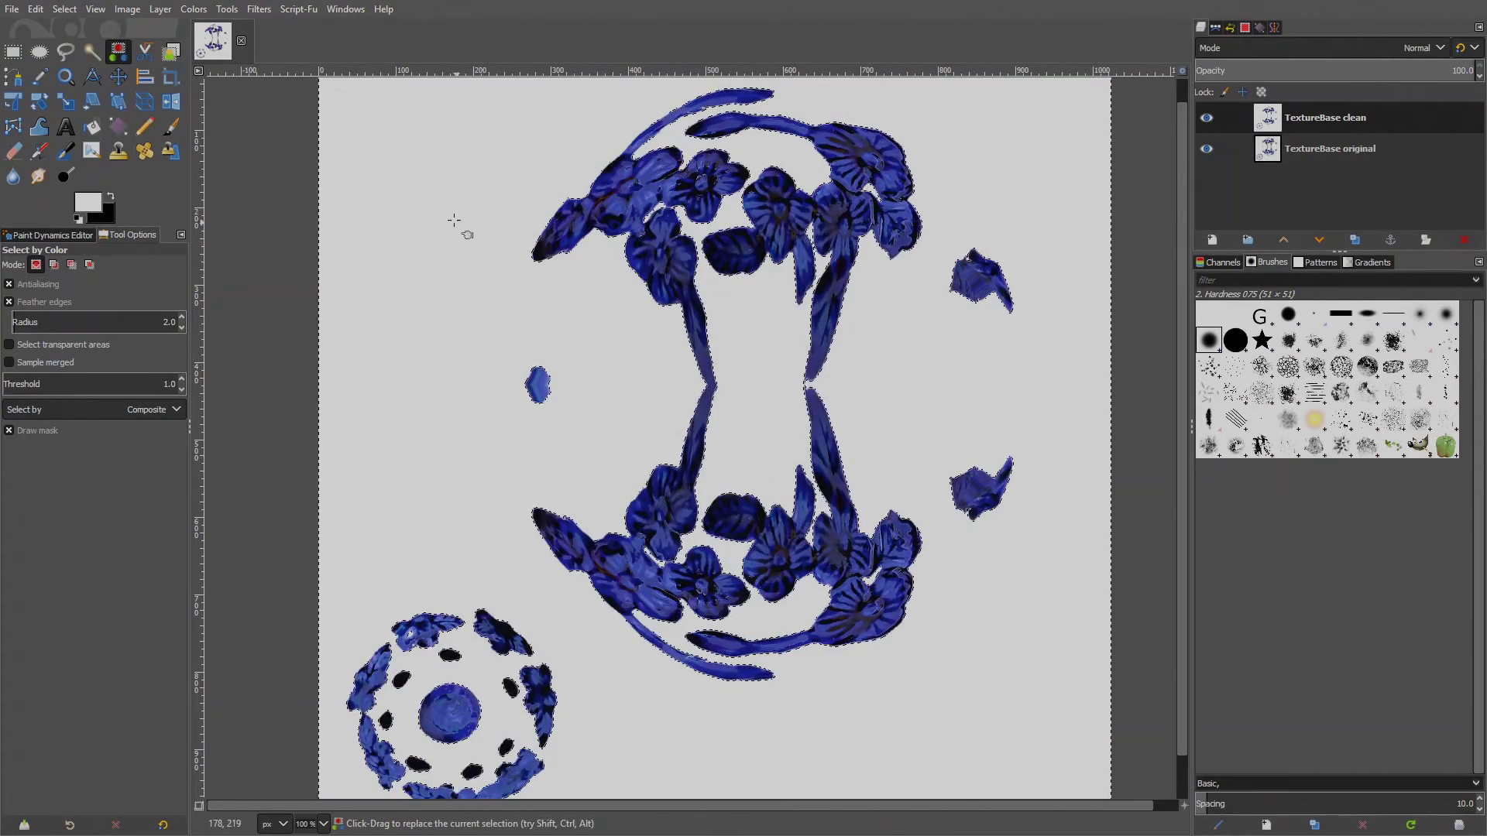
pyautogui.click(65, 10)
pyautogui.click(82, 66)
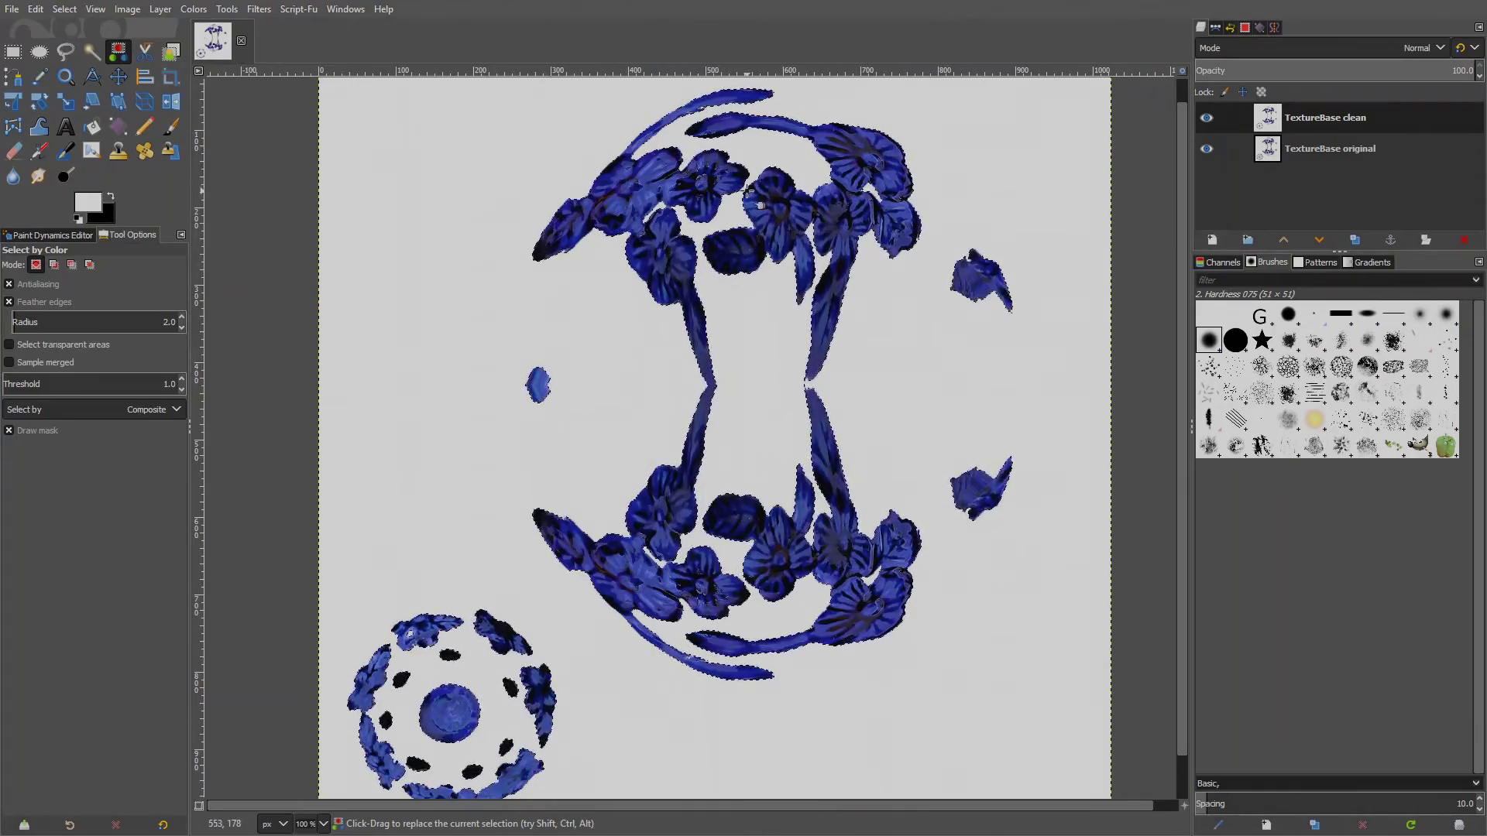
# Apply a Color Temperature adjustment to the selected blue motifs with the original temperature raised to about 7000.
pyautogui.click(193, 8)
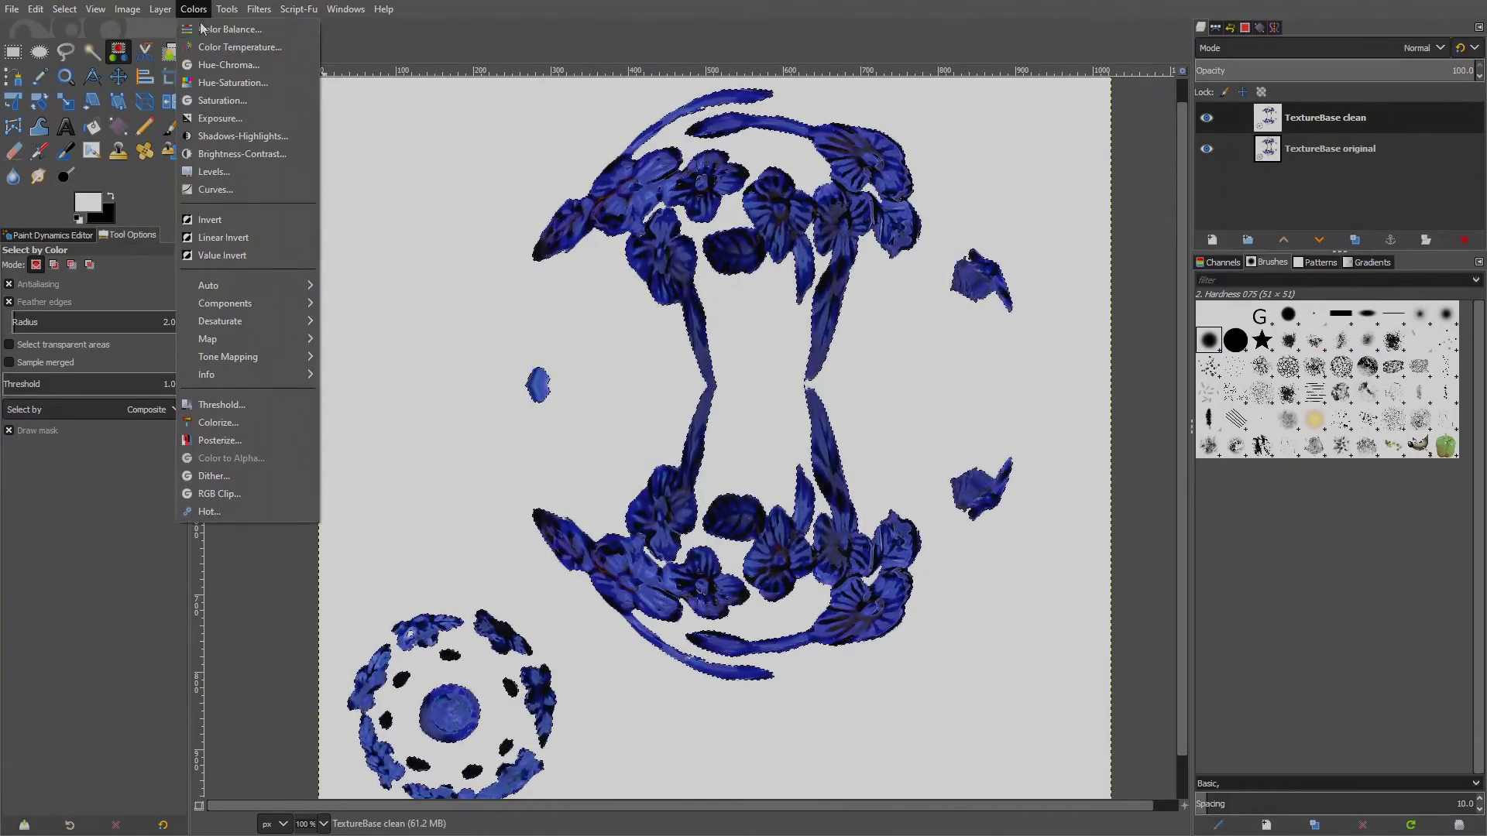
pyautogui.click(256, 43)
pyautogui.moveTo(852, 177); pyautogui.dragTo(305, 170)
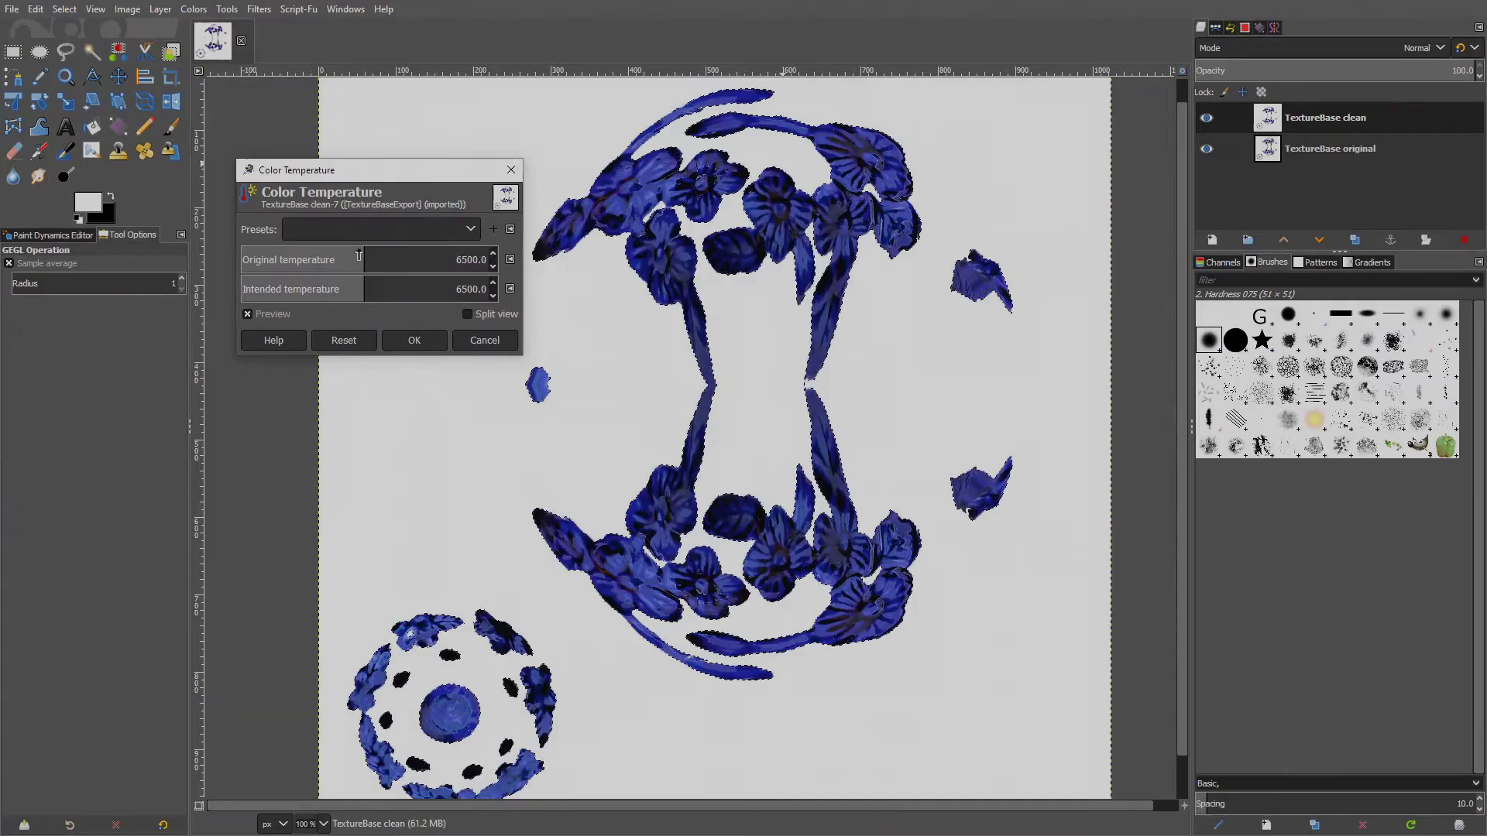
pyautogui.click(382, 254)
pyautogui.moveTo(381, 254)
pyautogui.mouseDown()
pyautogui.moveTo(319, 258)
pyautogui.moveTo(377, 260)
pyautogui.mouseUp()
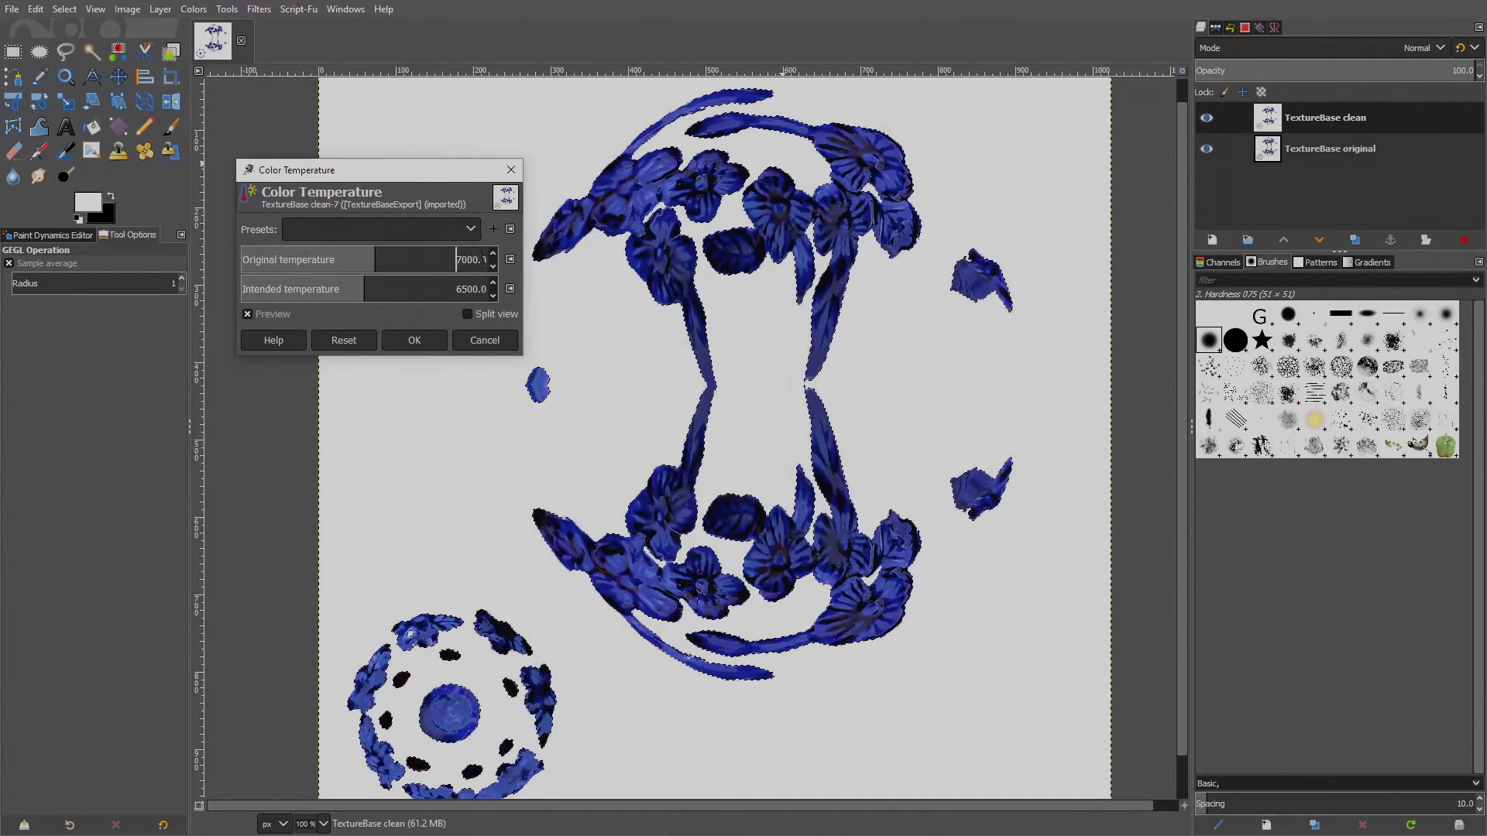
# Compare the temperature-adjusted motifs with the original texture by toggling the TextureBase clean layer's visibility.
pyautogui.click(1206, 117)
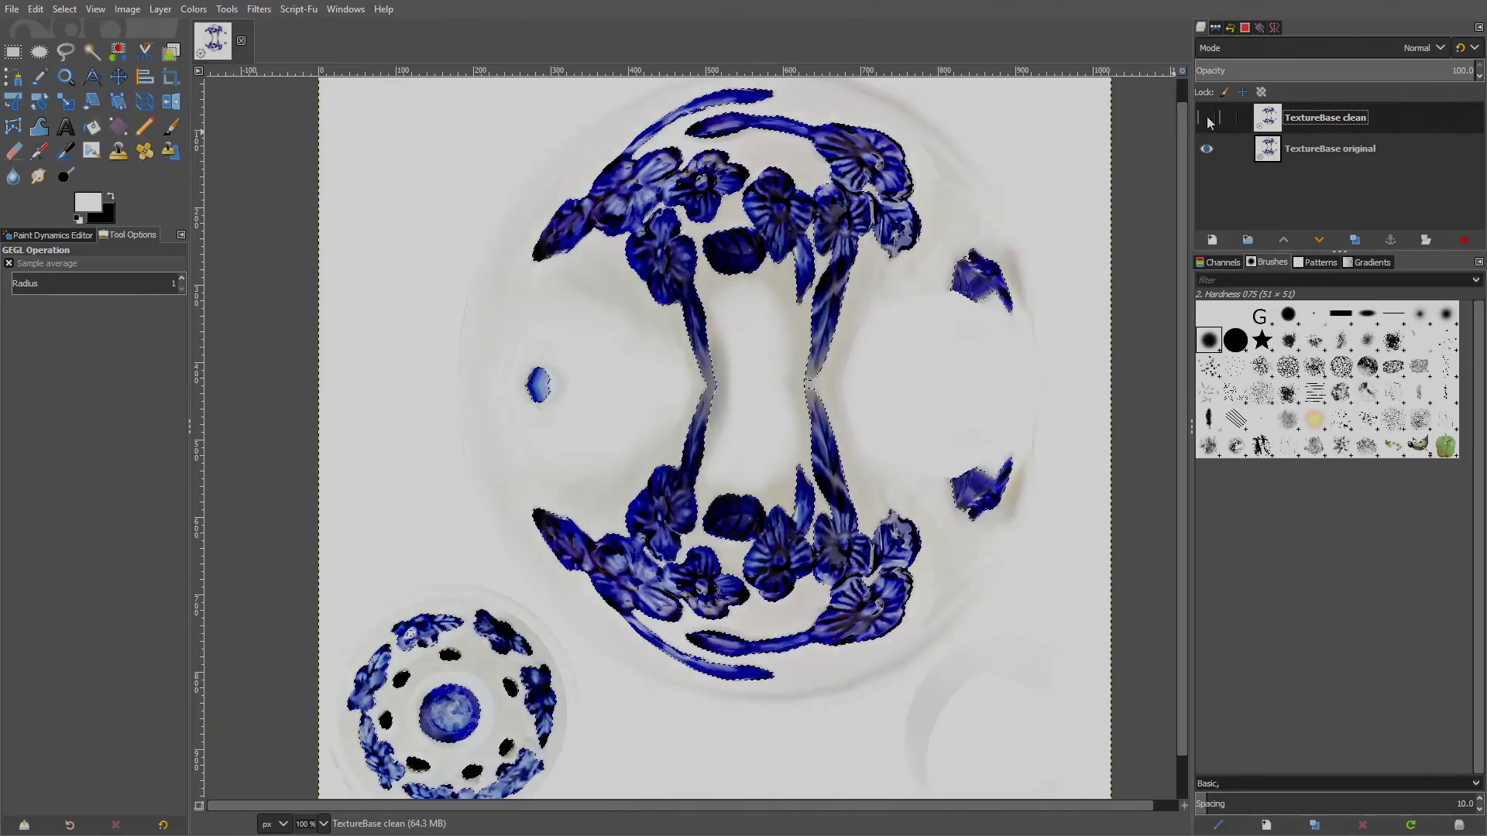
pyautogui.click(1207, 117)
pyautogui.click(1208, 117)
pyautogui.click(1208, 119)
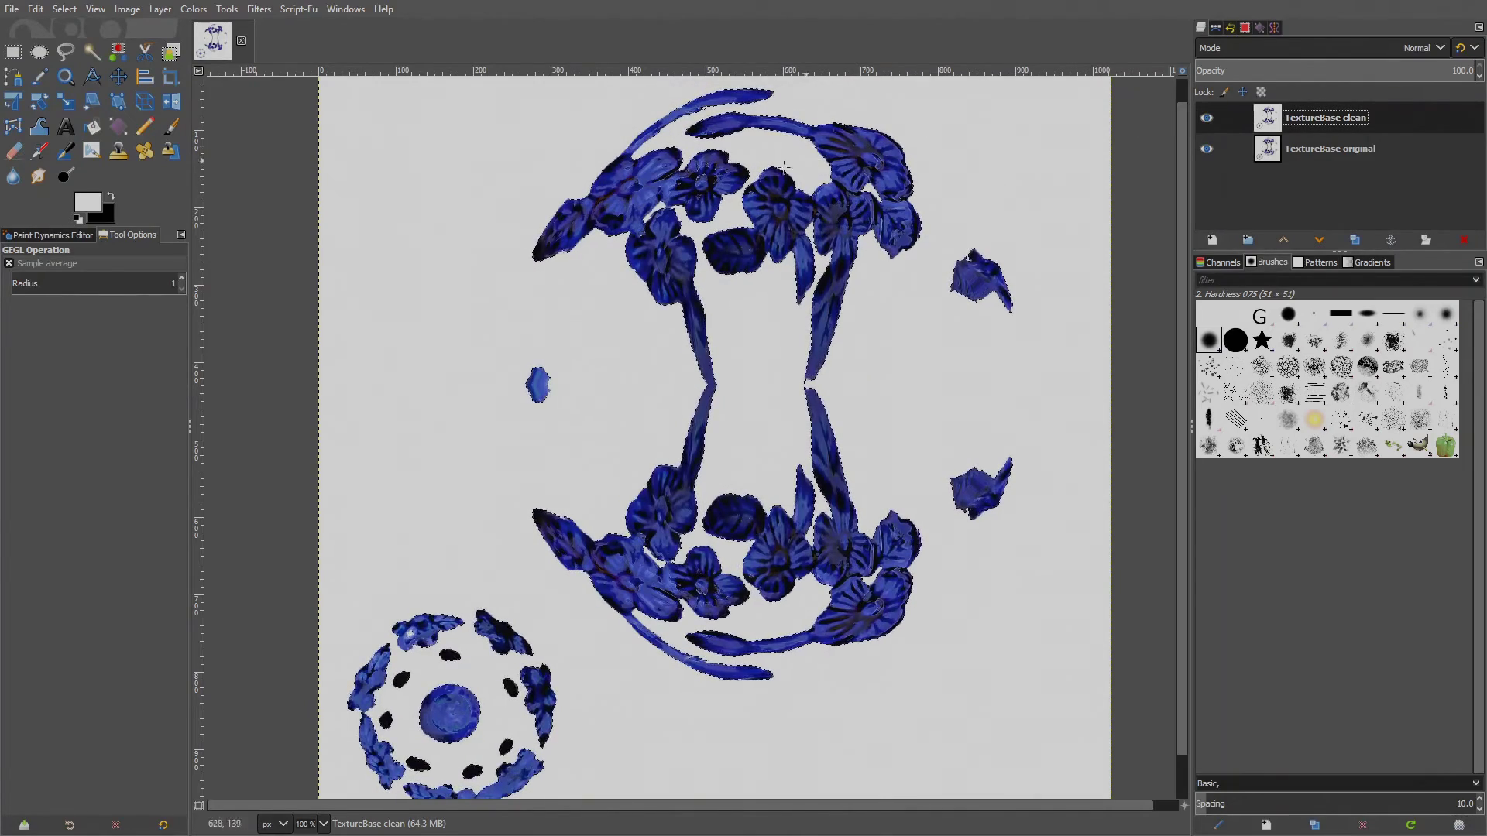
# Clear the selection and apply the Noise Reduction filter to the entire TextureBase clean layer.
pyautogui.scroll(2, 964, 301)
pyautogui.moveTo(575, 236); pyautogui.dragTo(849, 542)
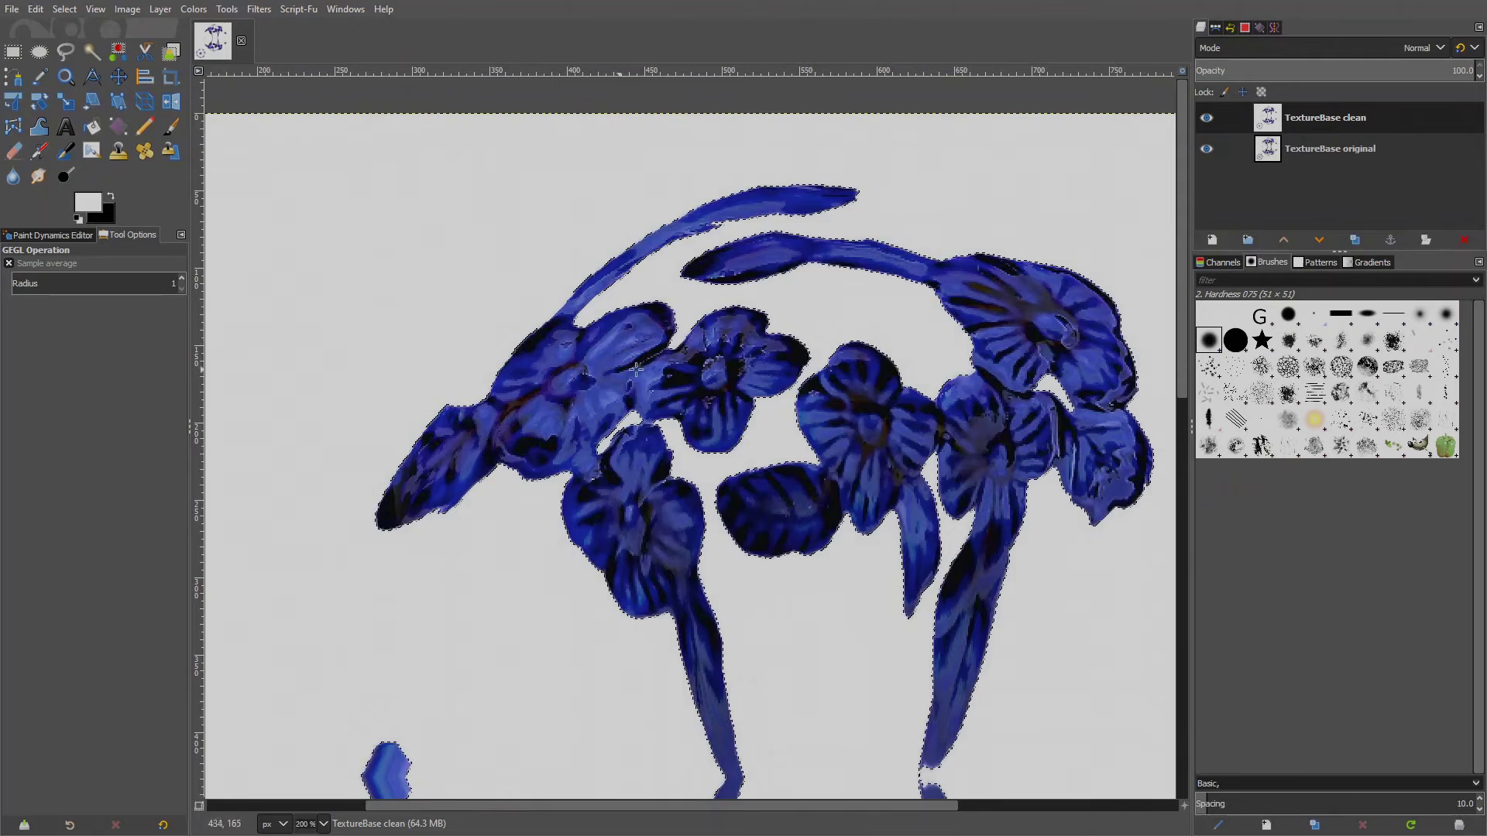
pyautogui.click(64, 9)
pyautogui.click(78, 45)
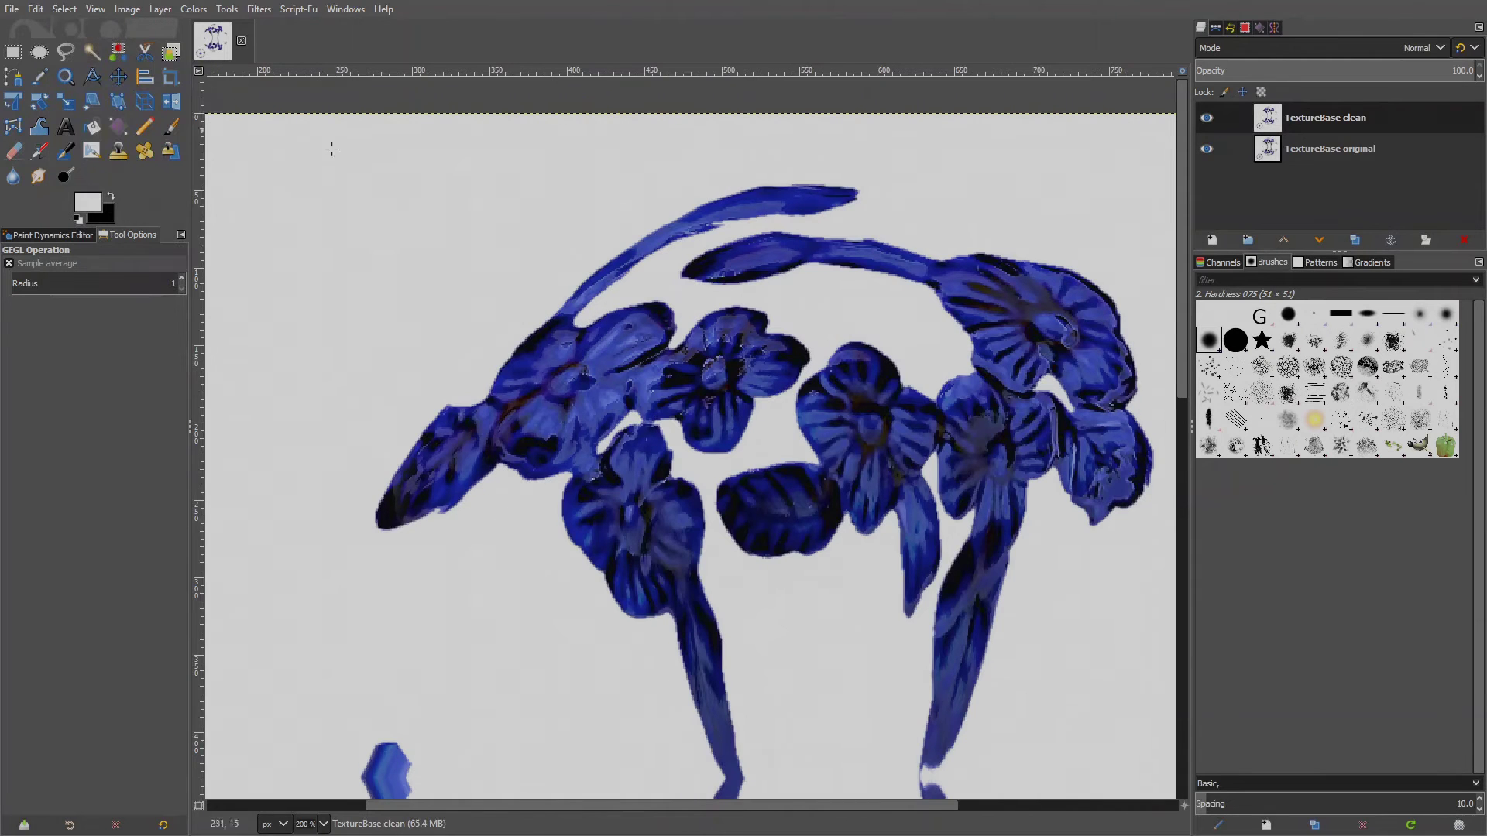
pyautogui.click(259, 9)
pyautogui.moveTo(387, 134)
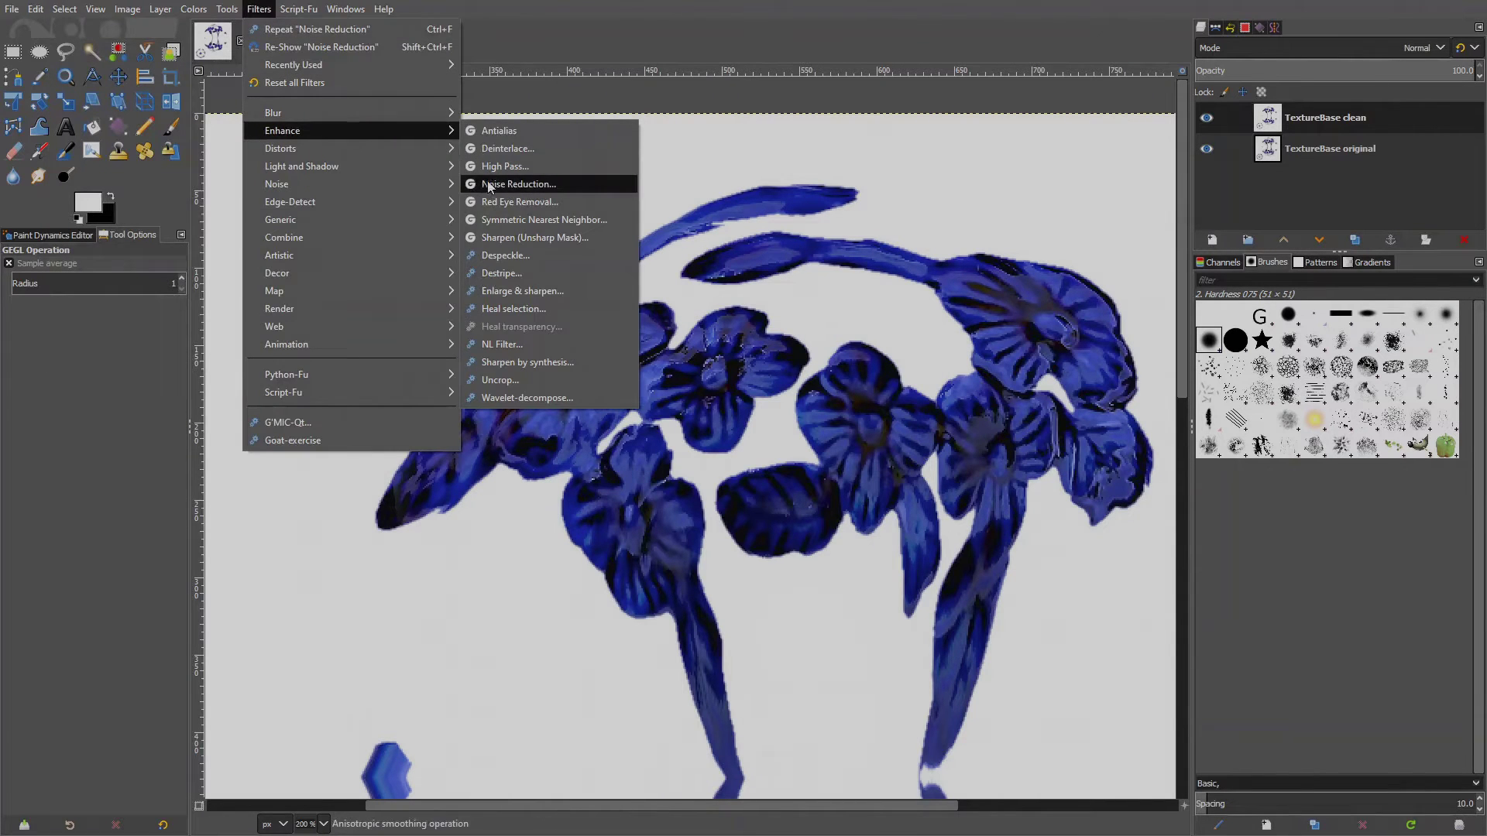
pyautogui.click(586, 184)
pyautogui.click(422, 307)
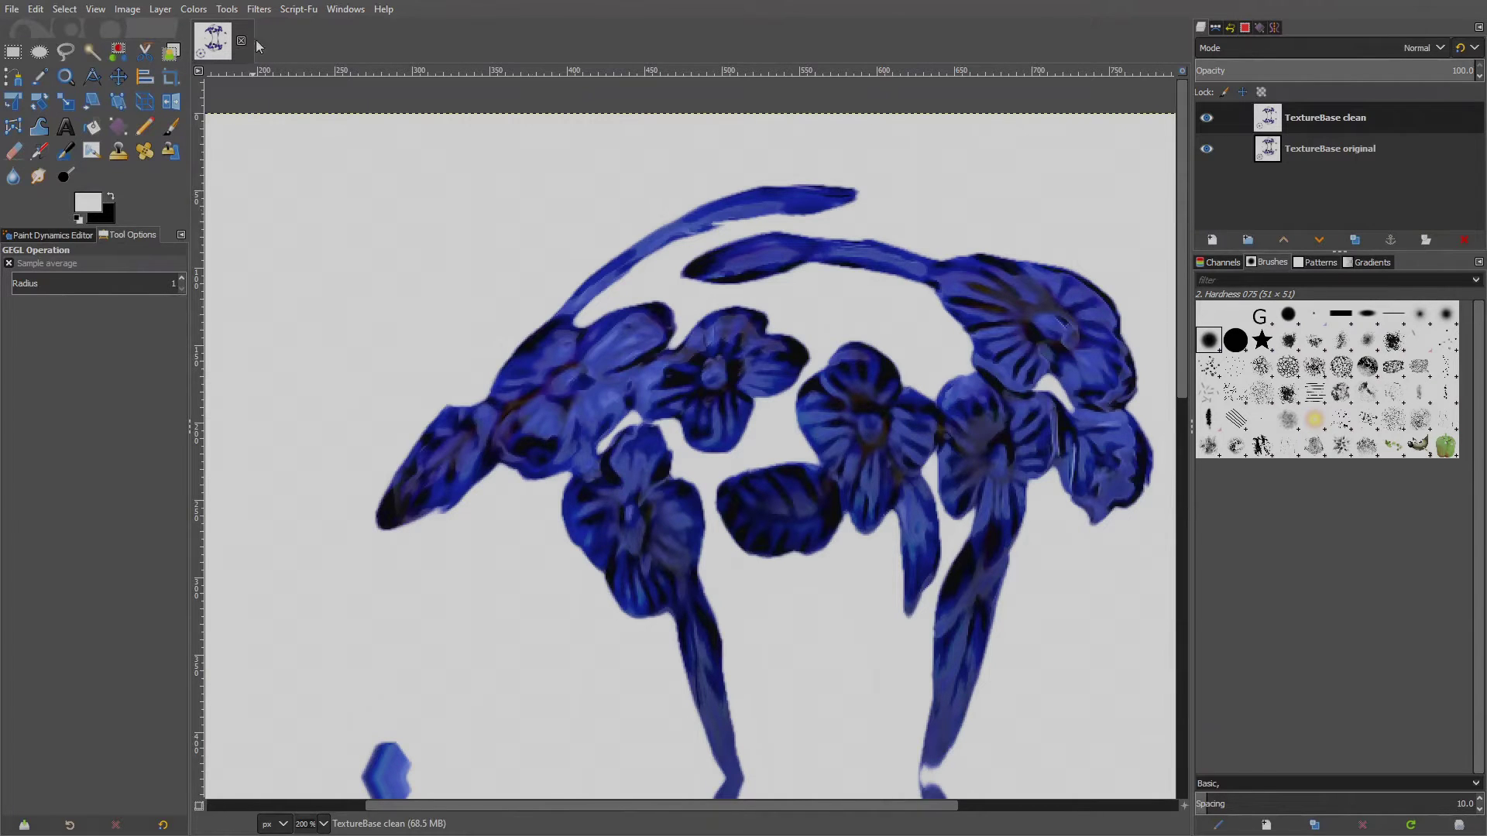
# Sharpen the TextureBase clean layer with Unsharp Mask at radius 3.000, amount 0.500 and threshold 0.000.
pyautogui.click(259, 8)
pyautogui.moveTo(387, 130)
pyautogui.click(577, 236)
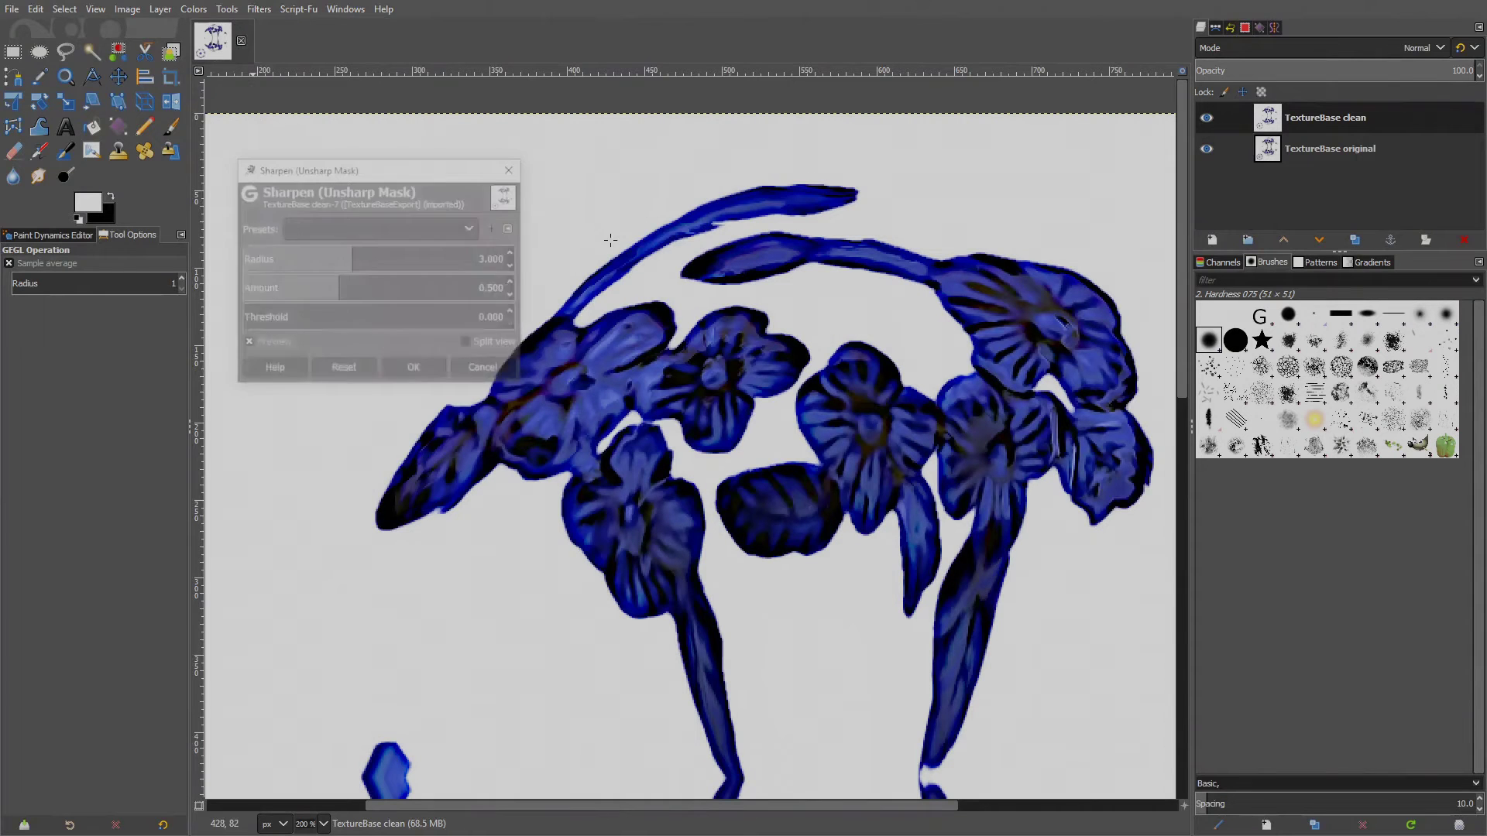
pyautogui.click(412, 367)
# Check the sharpened texture at 100% against the original by hiding and showing the clean layer.
pyautogui.press('1')
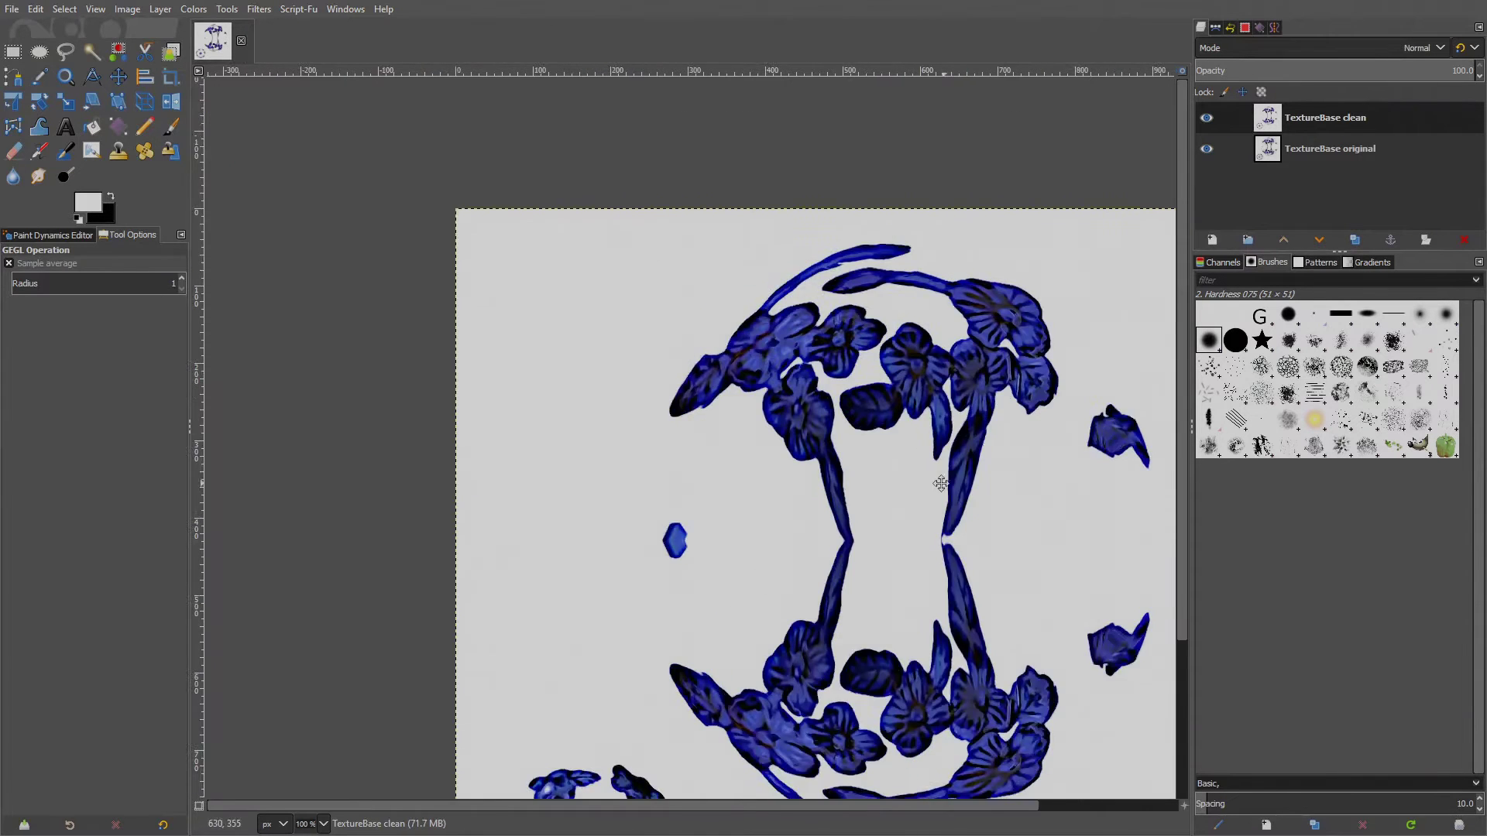
pyautogui.moveTo(941, 484); pyautogui.dragTo(799, 327)
pyautogui.click(1209, 119)
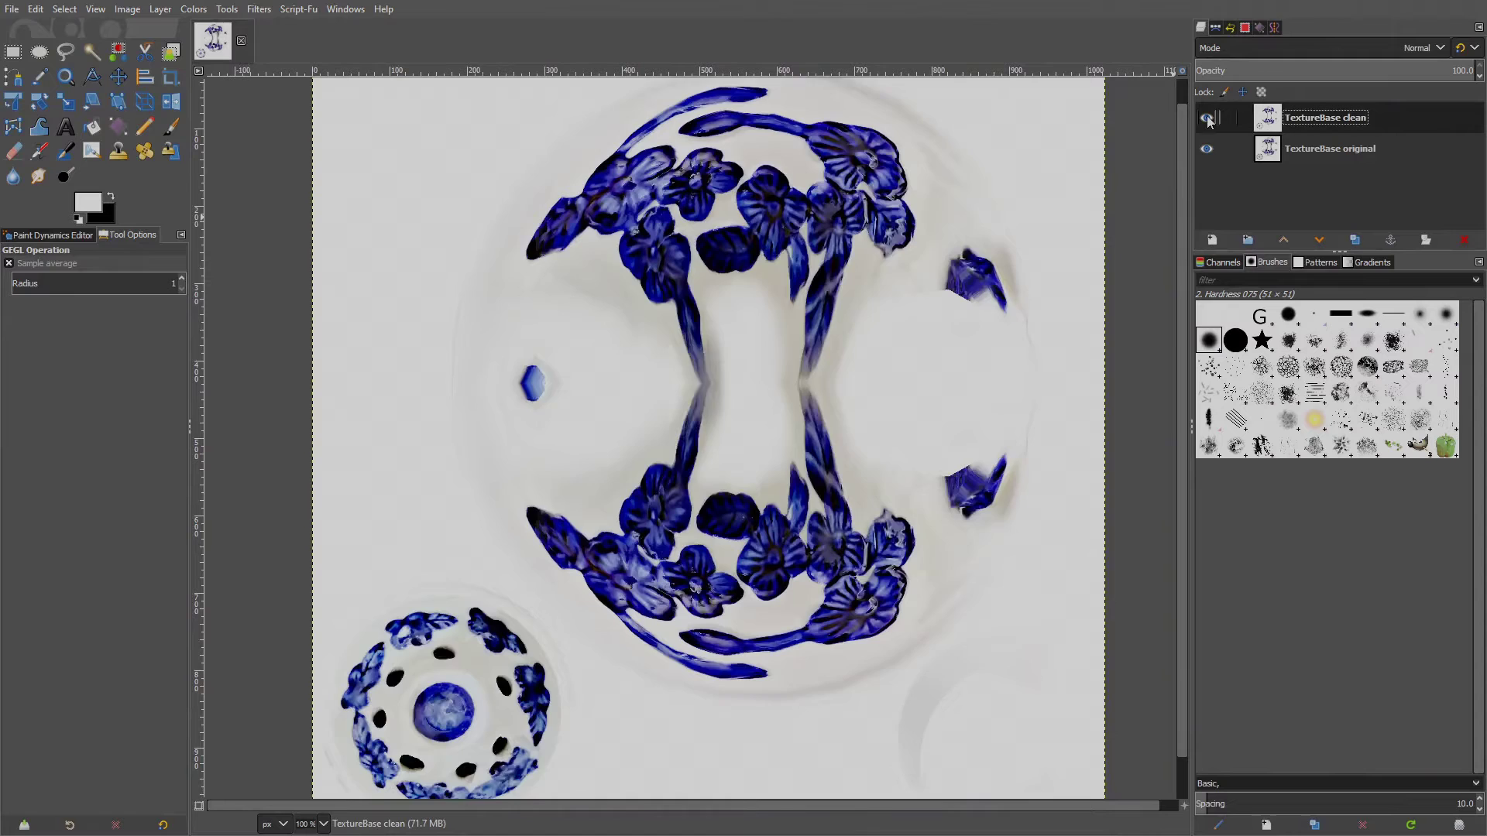
pyautogui.click(1208, 118)
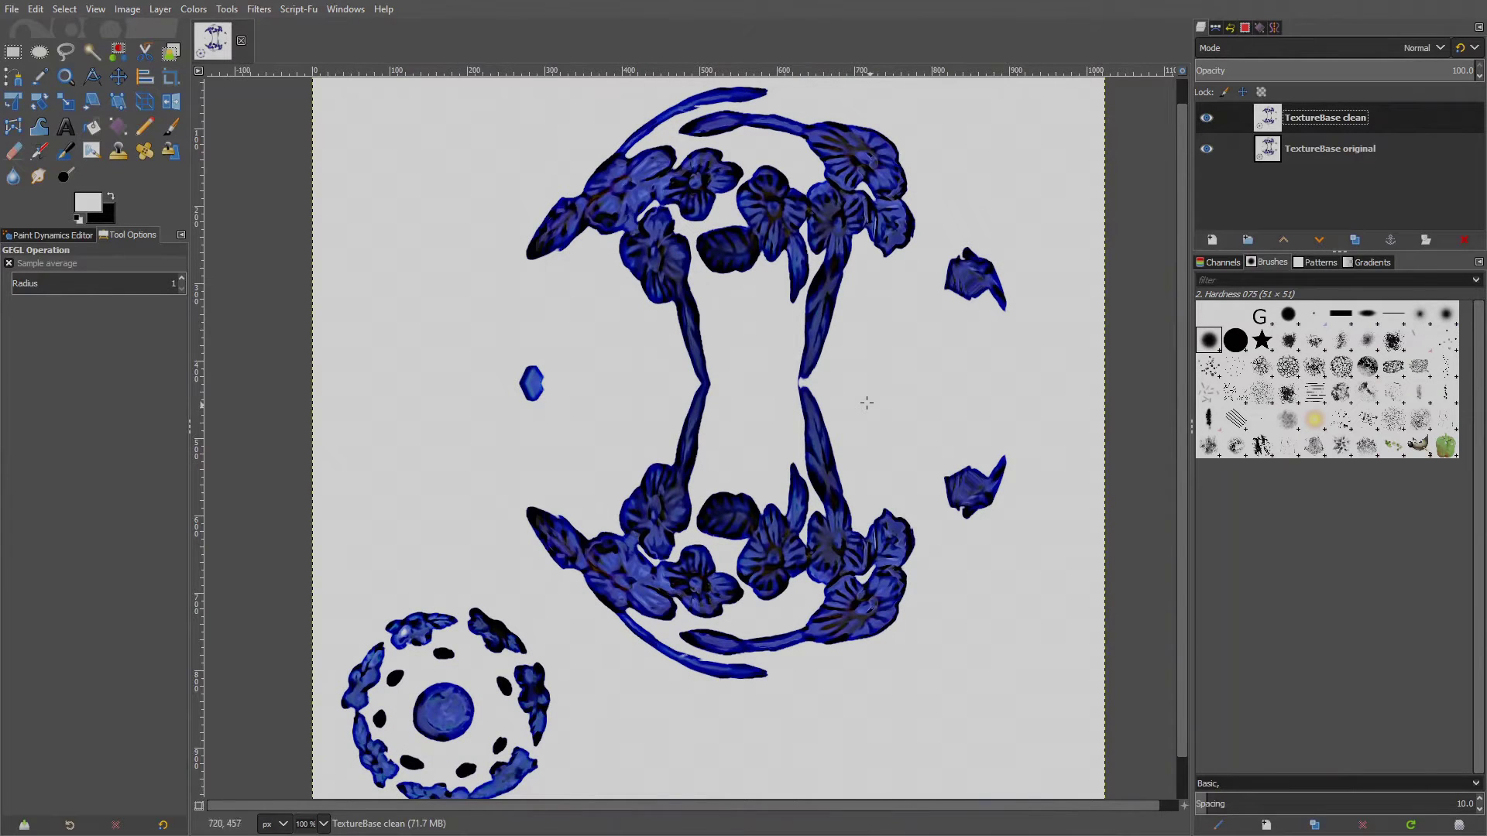
# Brighten the clean layer with Levels by setting the Value channel's input gamma to 1.10, checking the preview and applying it.
pyautogui.click(194, 8)
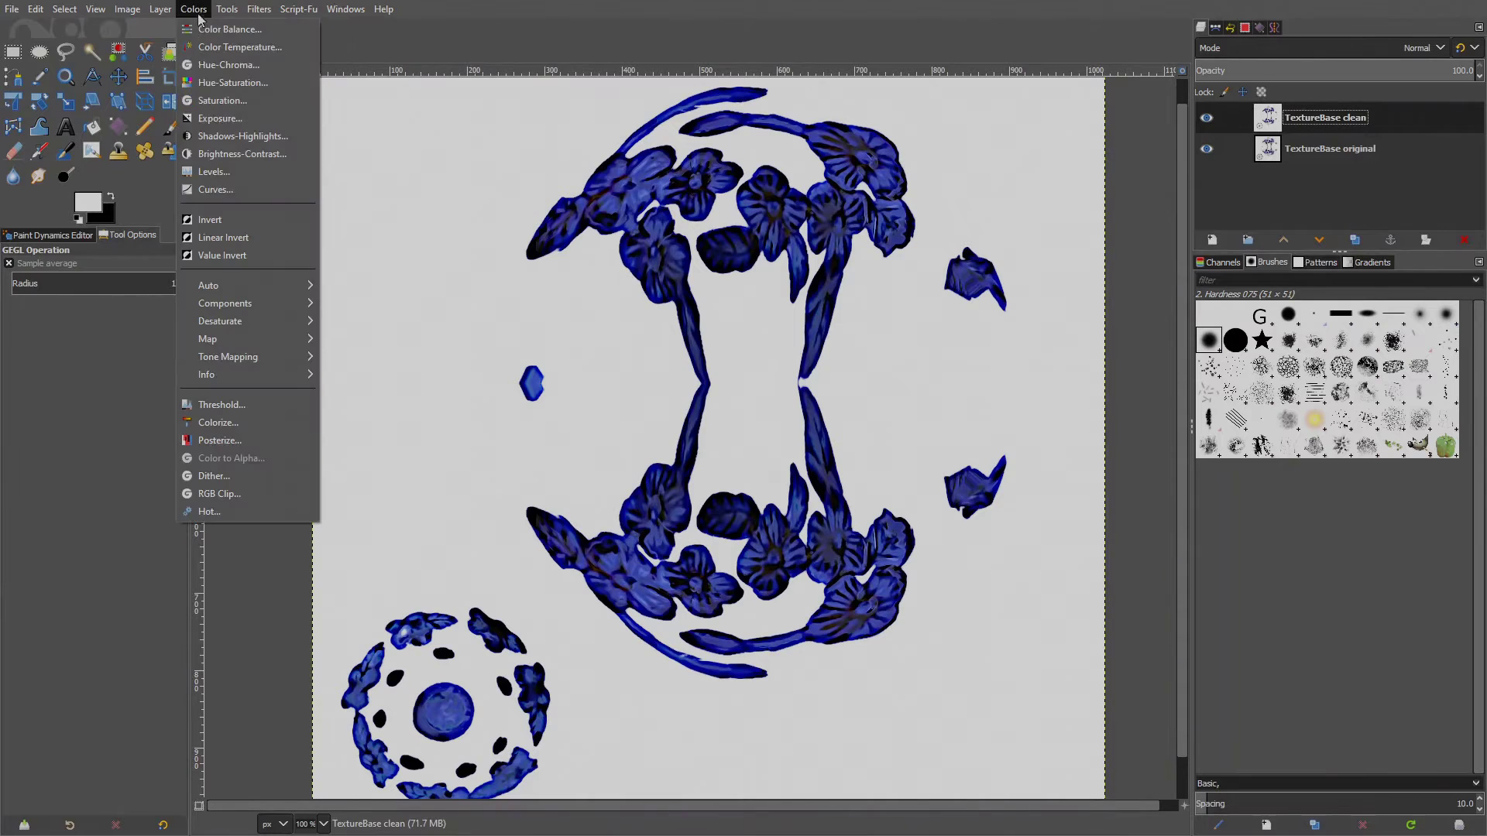
pyautogui.click(206, 170)
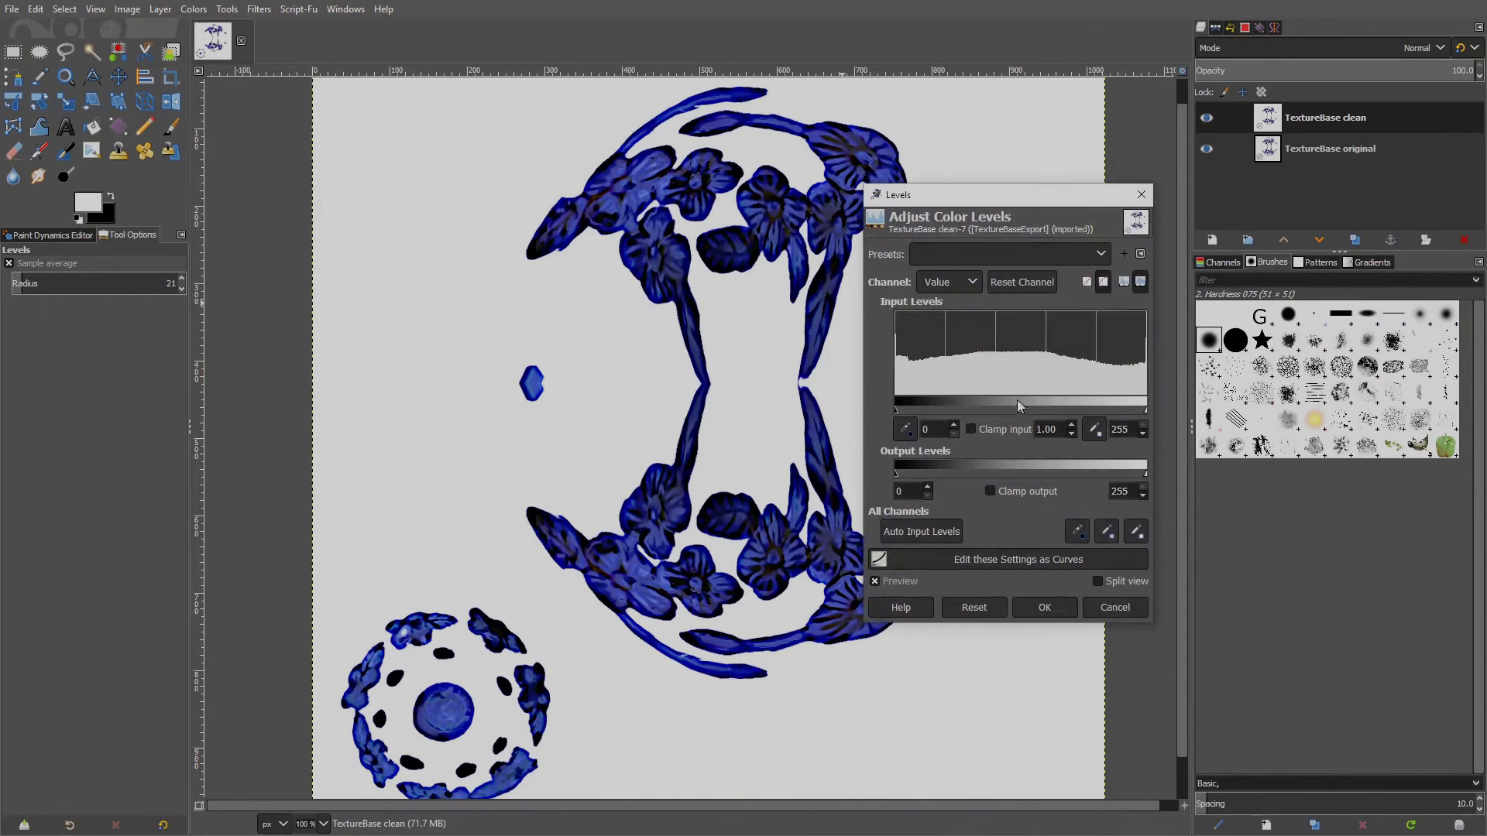
pyautogui.moveTo(1020, 406); pyautogui.dragTo(1015, 412)
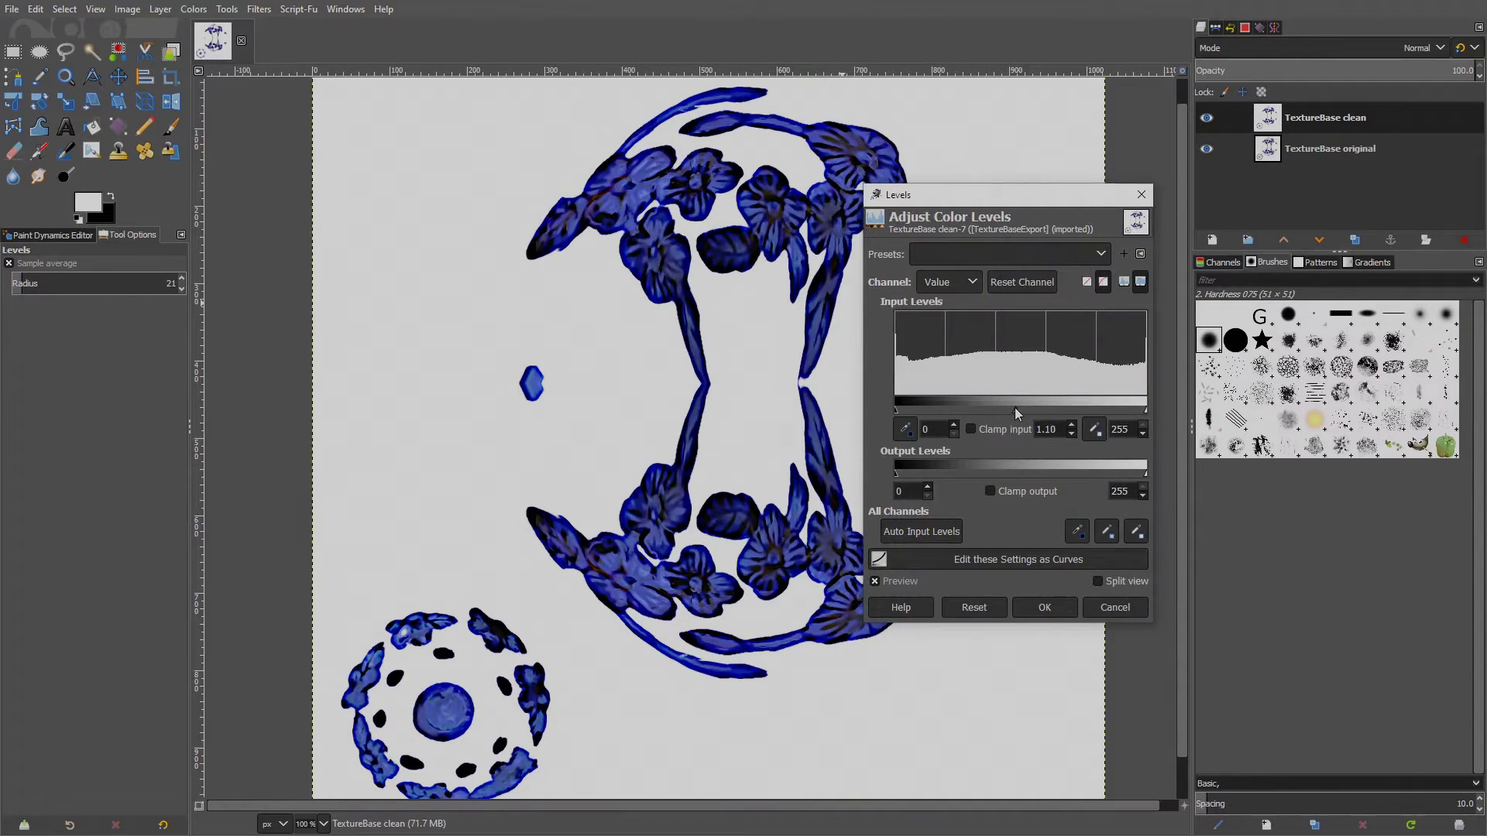
pyautogui.click(877, 580)
pyautogui.click(878, 581)
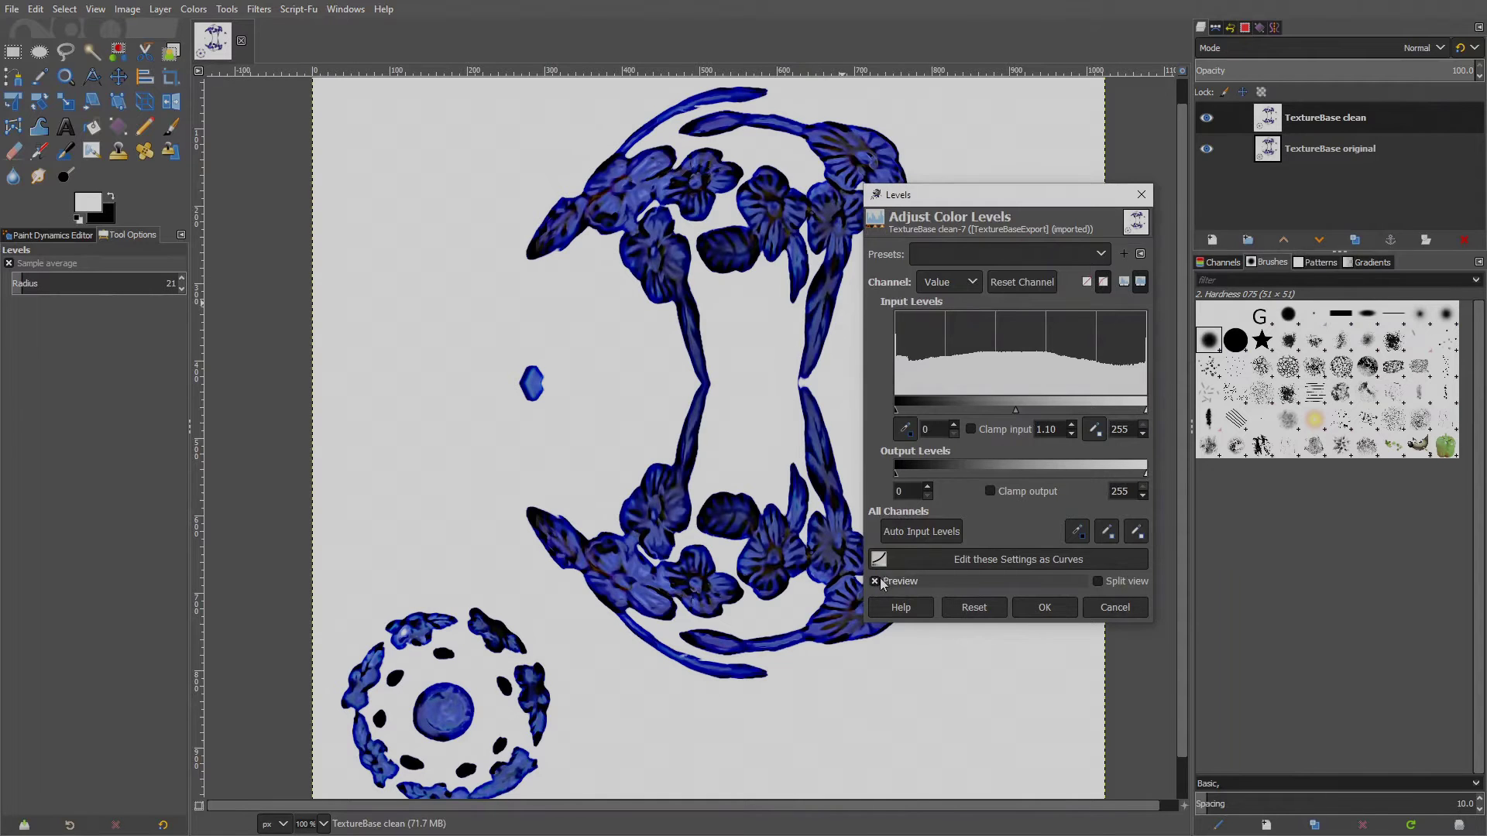
pyautogui.click(1045, 607)
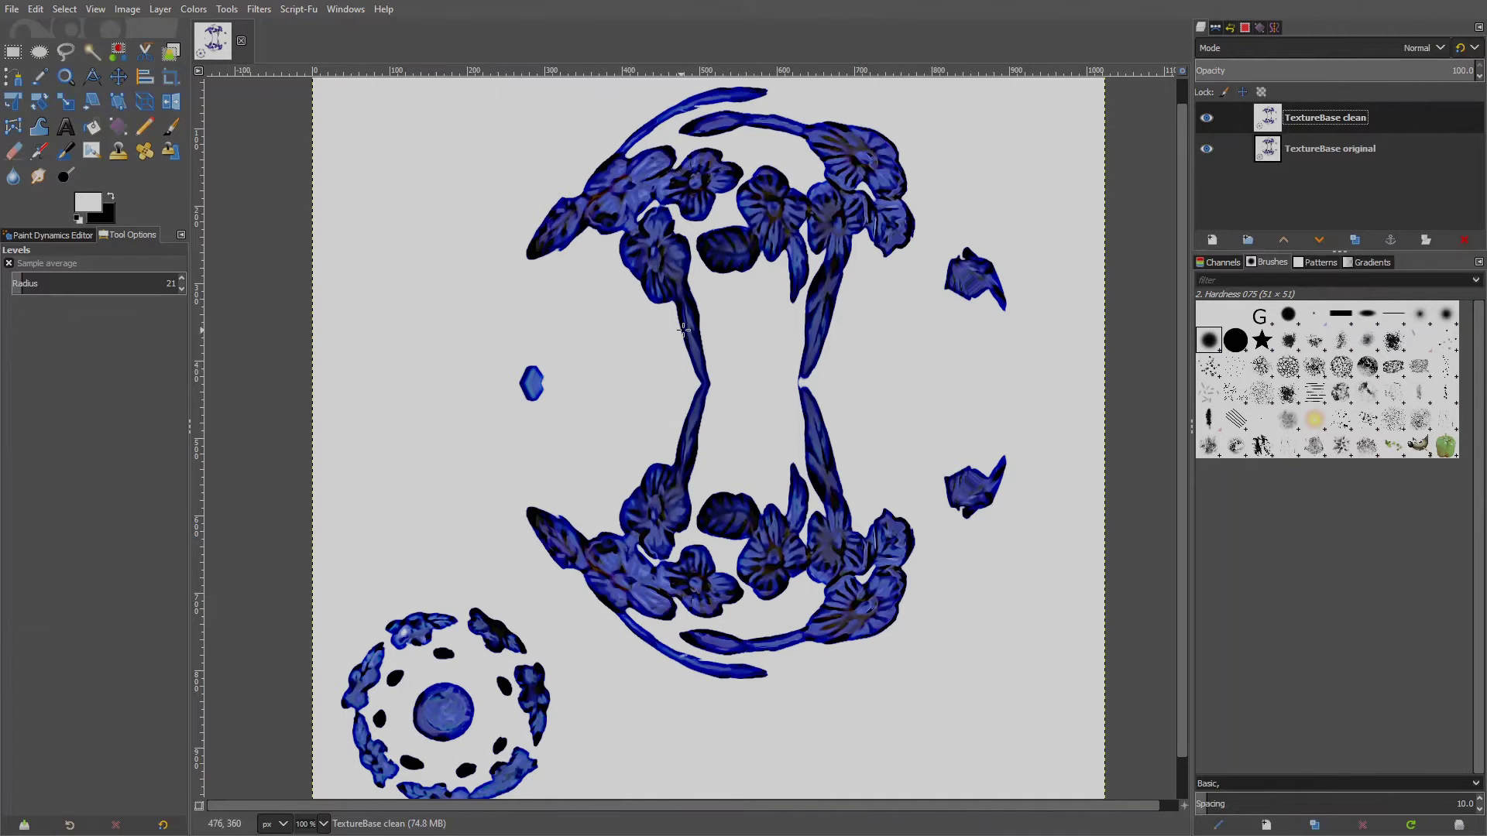
# Open the Symmetry Painting settings, choose Mirror symmetry and enable Horizontal Symmetry.
pyautogui.click(345, 8)
pyautogui.moveTo(437, 48)
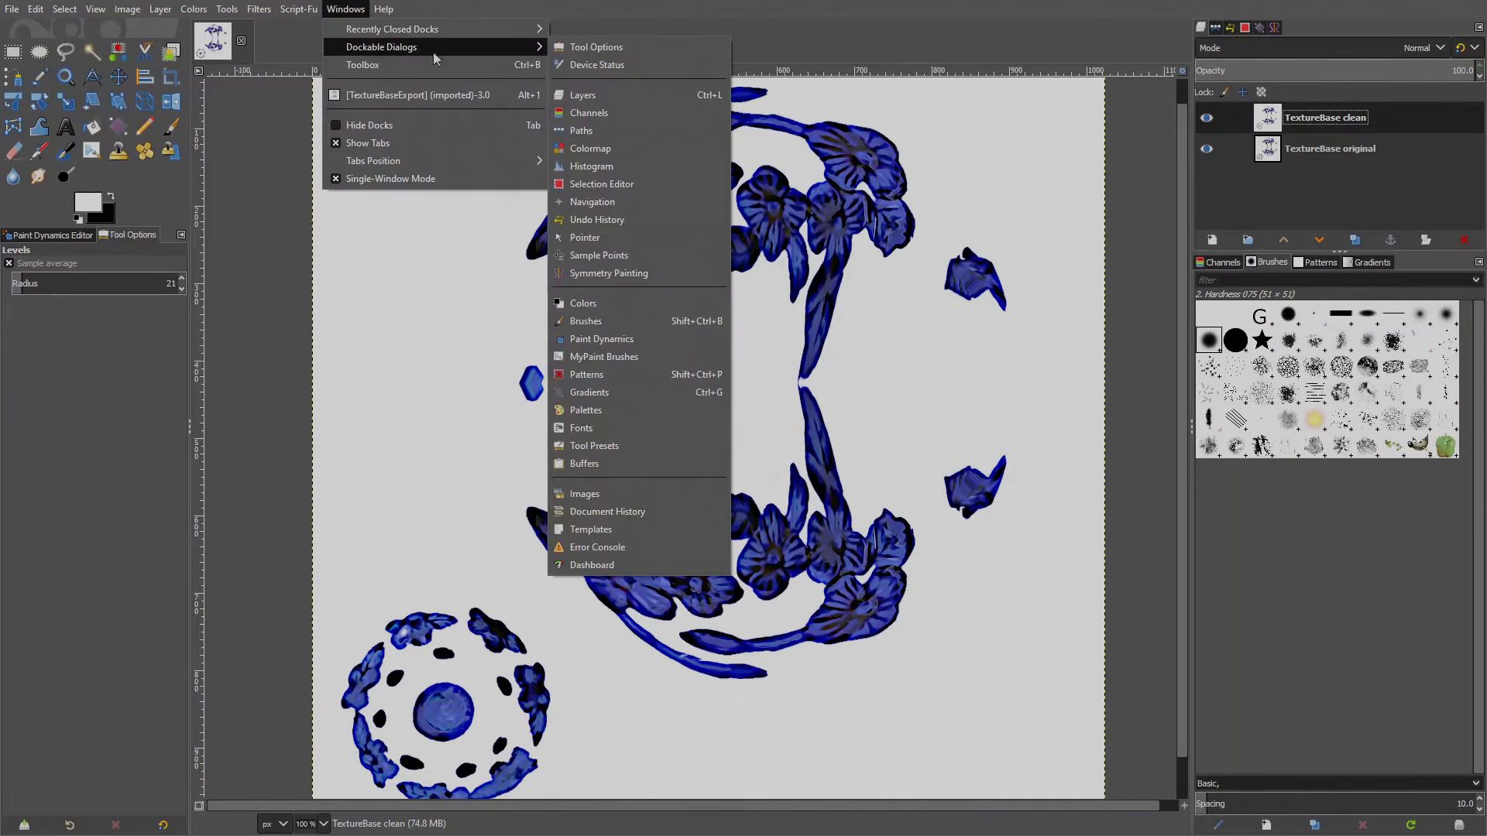
pyautogui.click(693, 273)
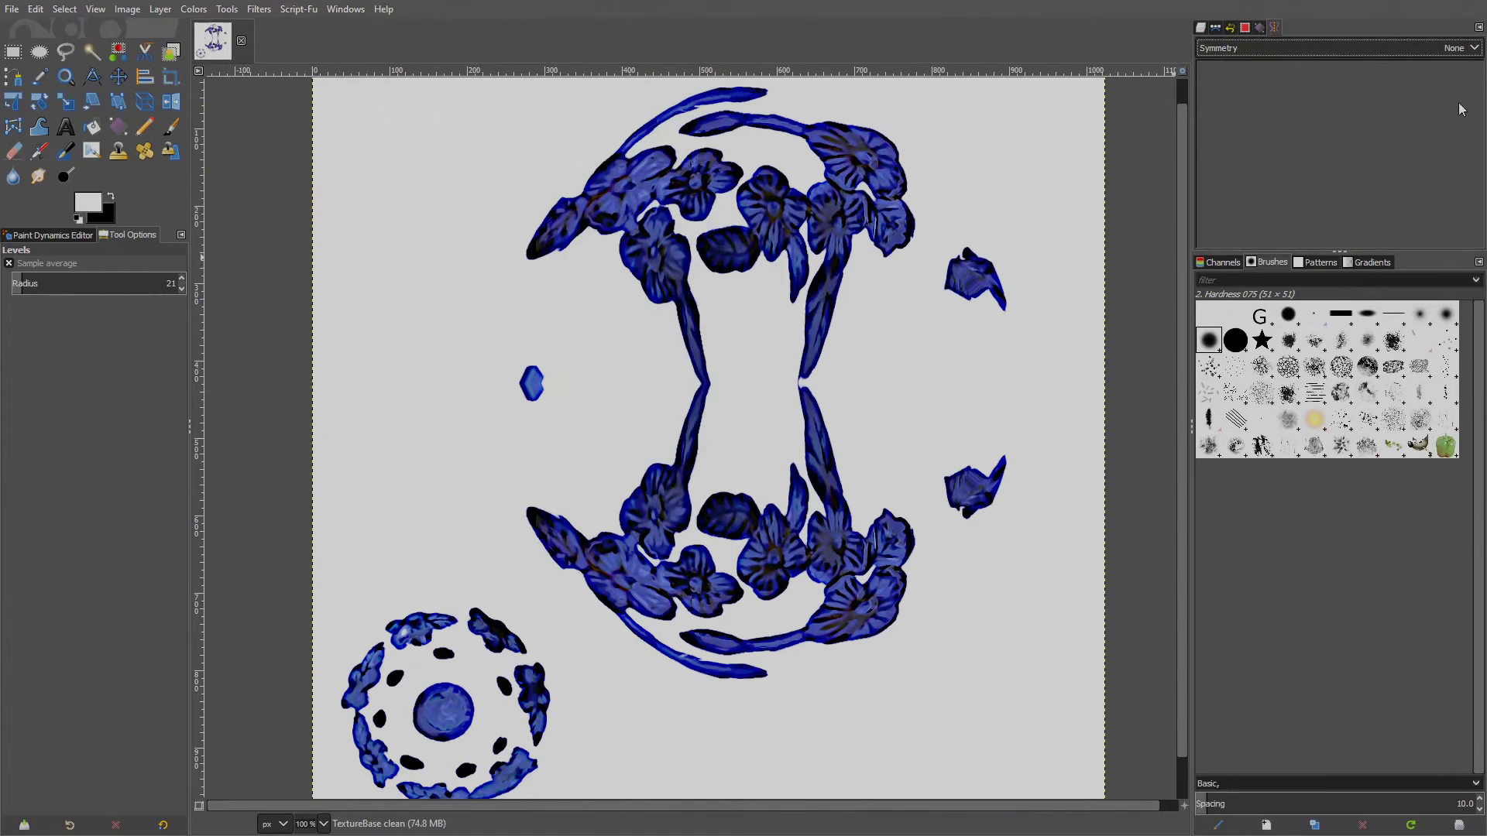
pyautogui.click(1466, 50)
pyautogui.click(1448, 66)
pyautogui.click(1205, 70)
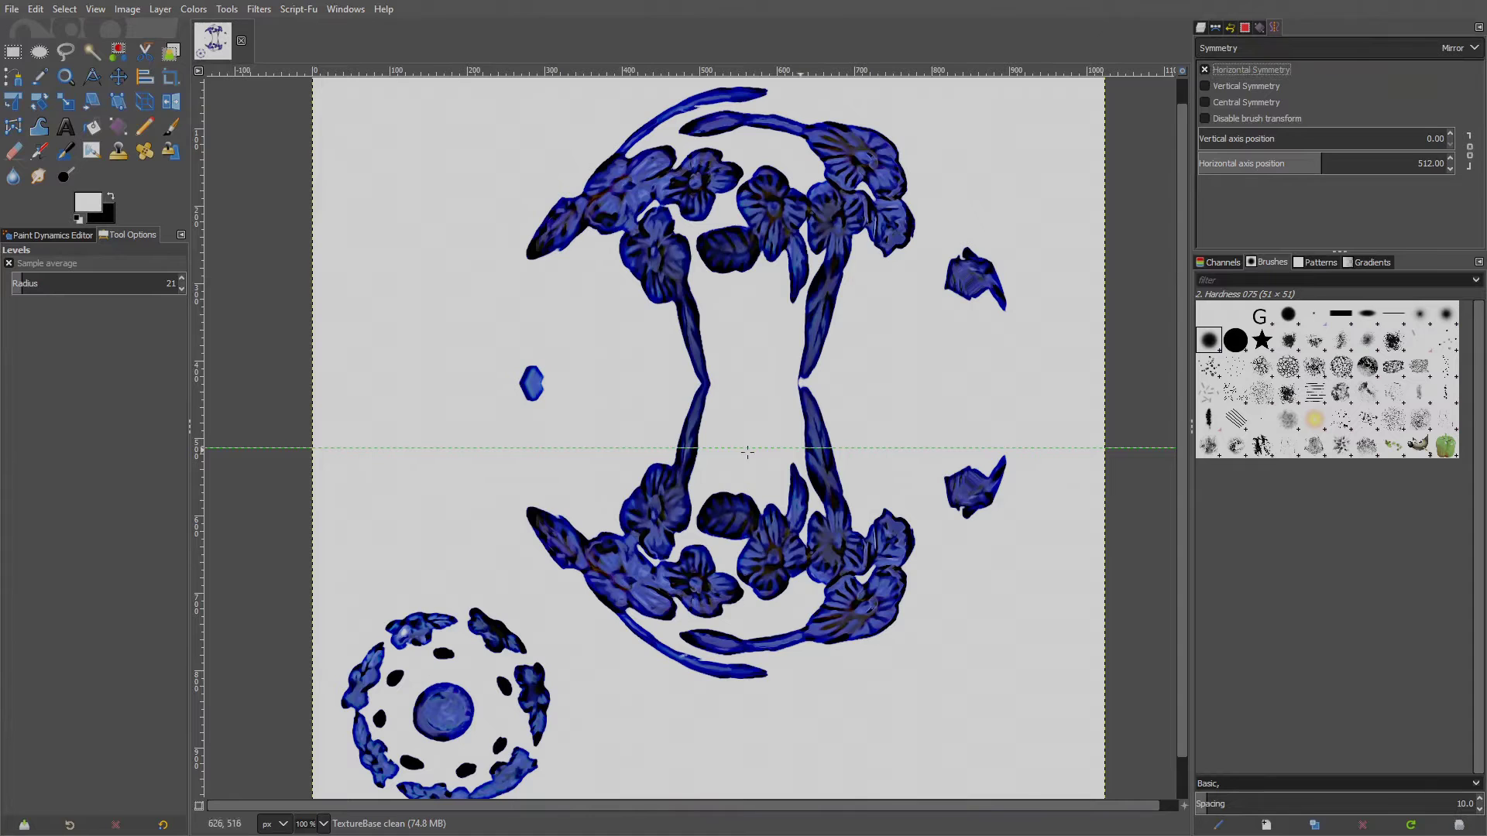
# Align the horizontal mirror axis with the line where the stems meet by setting its position to 428.50.
pyautogui.moveTo(1323, 164)
pyautogui.mouseDown()
pyautogui.moveTo(1296, 163)
pyautogui.moveTo(1309, 163)
pyautogui.mouseUp()
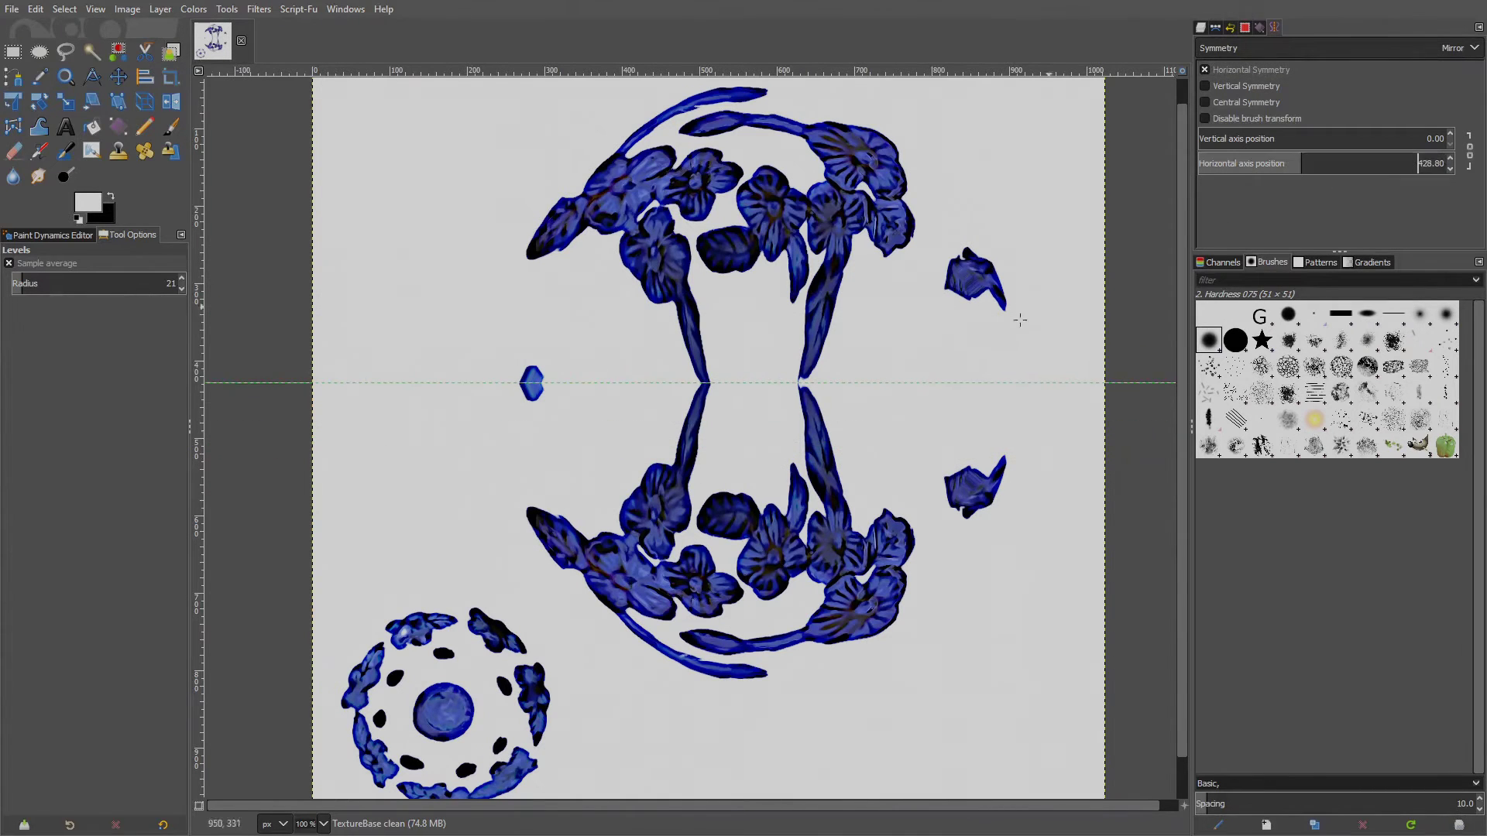
pyautogui.scroll(4, 760, 375)
pyautogui.moveTo(656, 398); pyautogui.dragTo(686, 380)
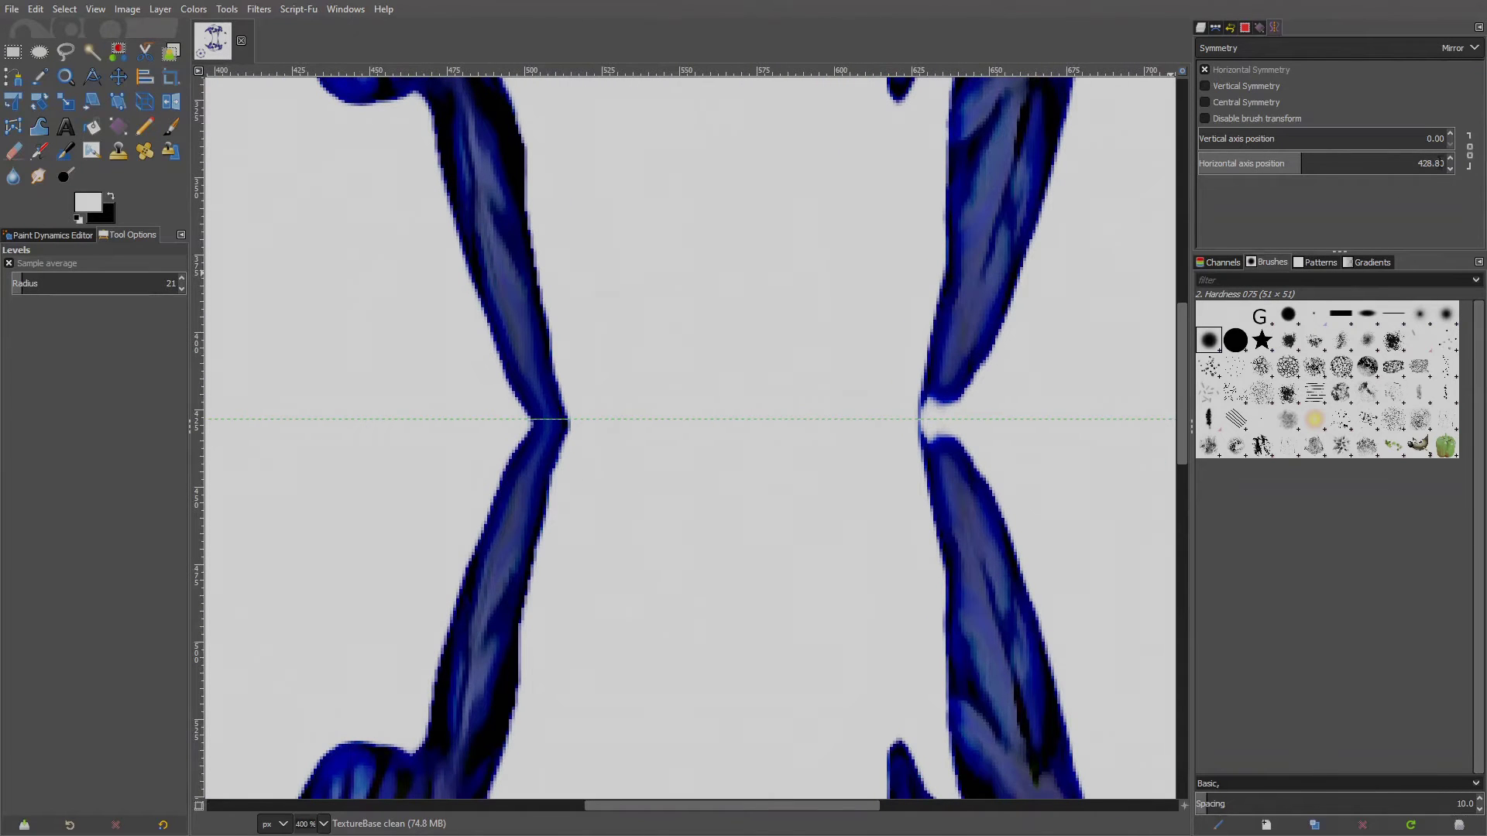
pyautogui.click(1451, 158)
pyautogui.click(1450, 168)
# Activate the Paintbrush with the 2. Hardness 075 brush and set its size to 110.
pyautogui.click(171, 126)
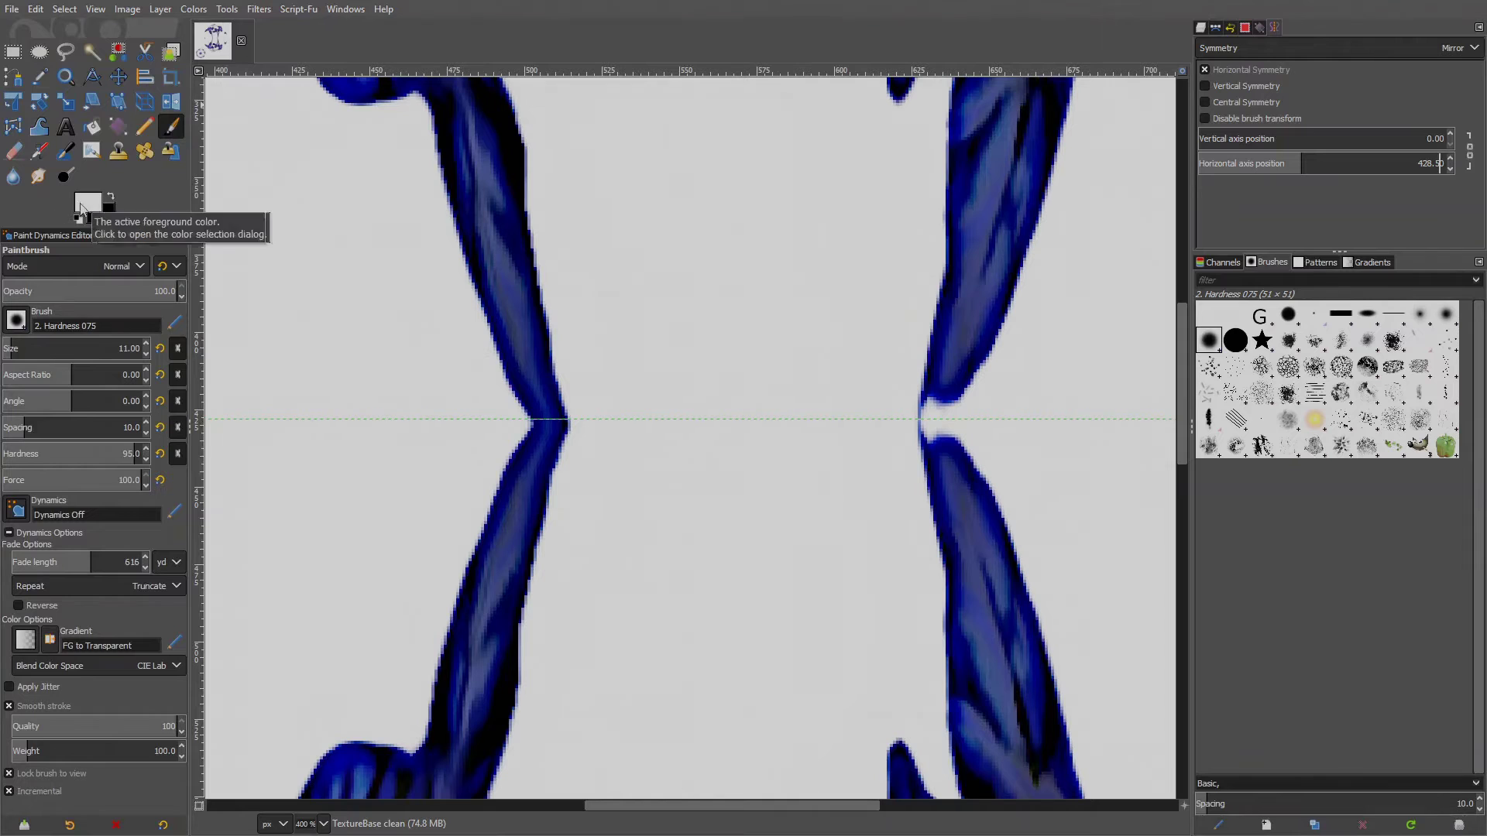
pyautogui.click(16, 320)
pyautogui.press('Escape')
pyautogui.doubleClick(140, 454)
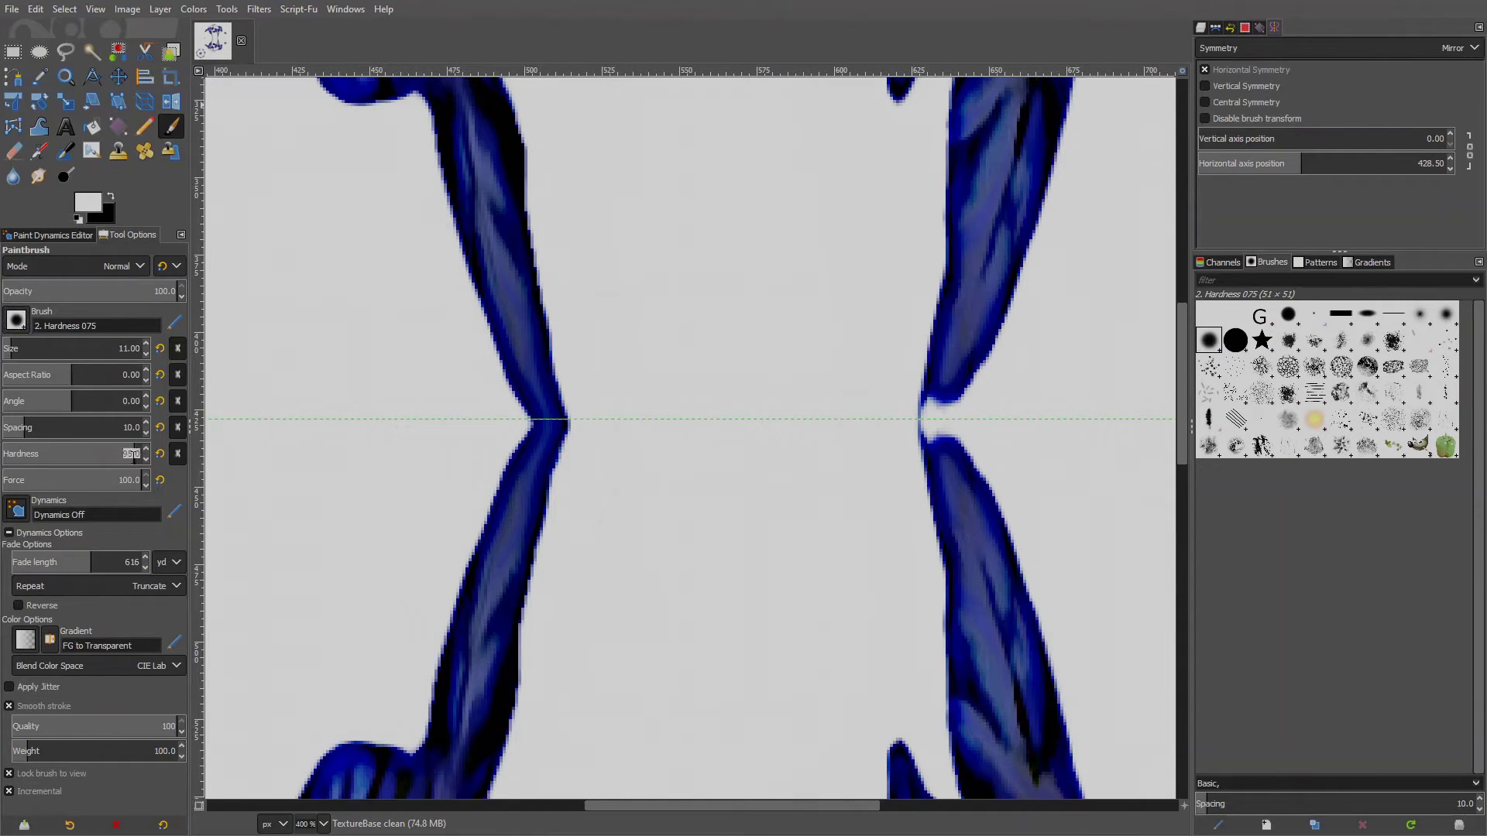
pyautogui.moveTo(60, 349); pyautogui.dragTo(39, 349)
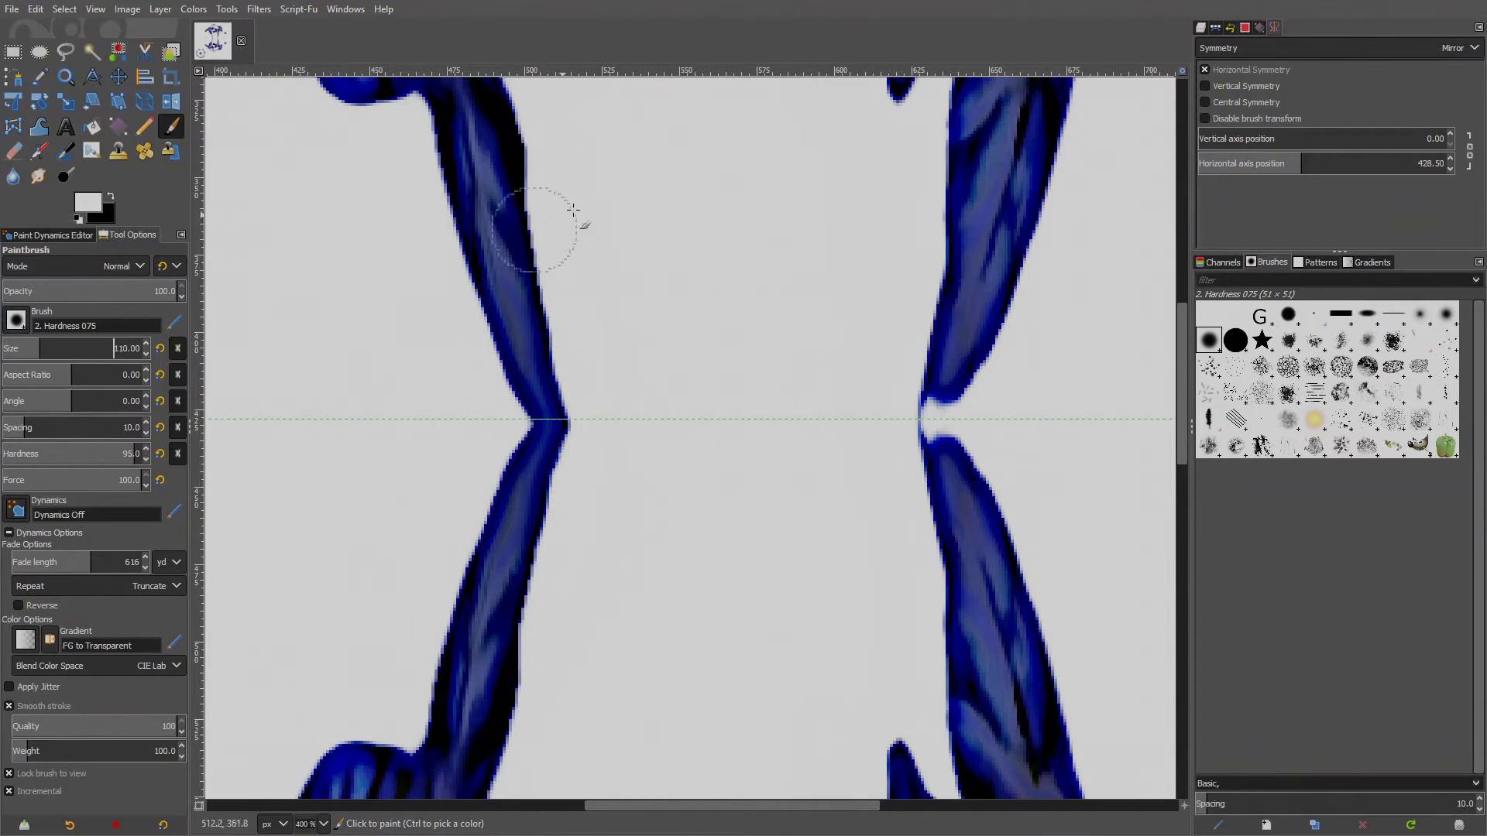
# Paint the light background colour over the stem tips meeting at the mirror axis, leaving both stem pairs shortened with rounded ends.
pyautogui.moveTo(598, 223); pyautogui.dragTo(660, 350)
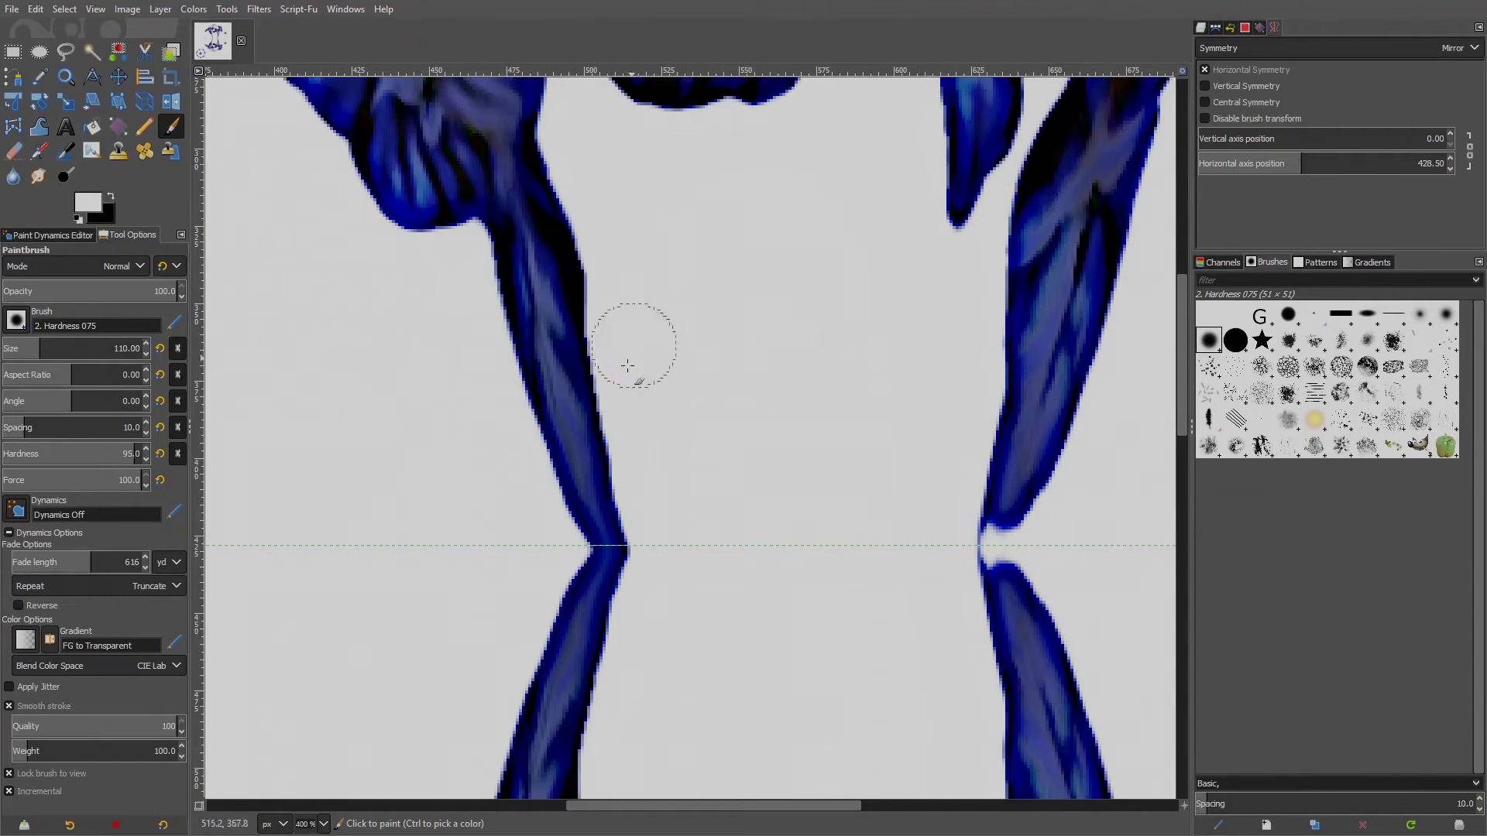
pyautogui.moveTo(555, 411)
pyautogui.mouseDown()
pyautogui.moveTo(520, 414)
pyautogui.moveTo(468, 358)
pyautogui.moveTo(468, 335)
pyautogui.moveTo(488, 388)
pyautogui.moveTo(534, 418)
pyautogui.moveTo(591, 420)
pyautogui.moveTo(630, 349)
pyautogui.moveTo(544, 480)
pyautogui.moveTo(607, 531)
pyautogui.mouseUp()
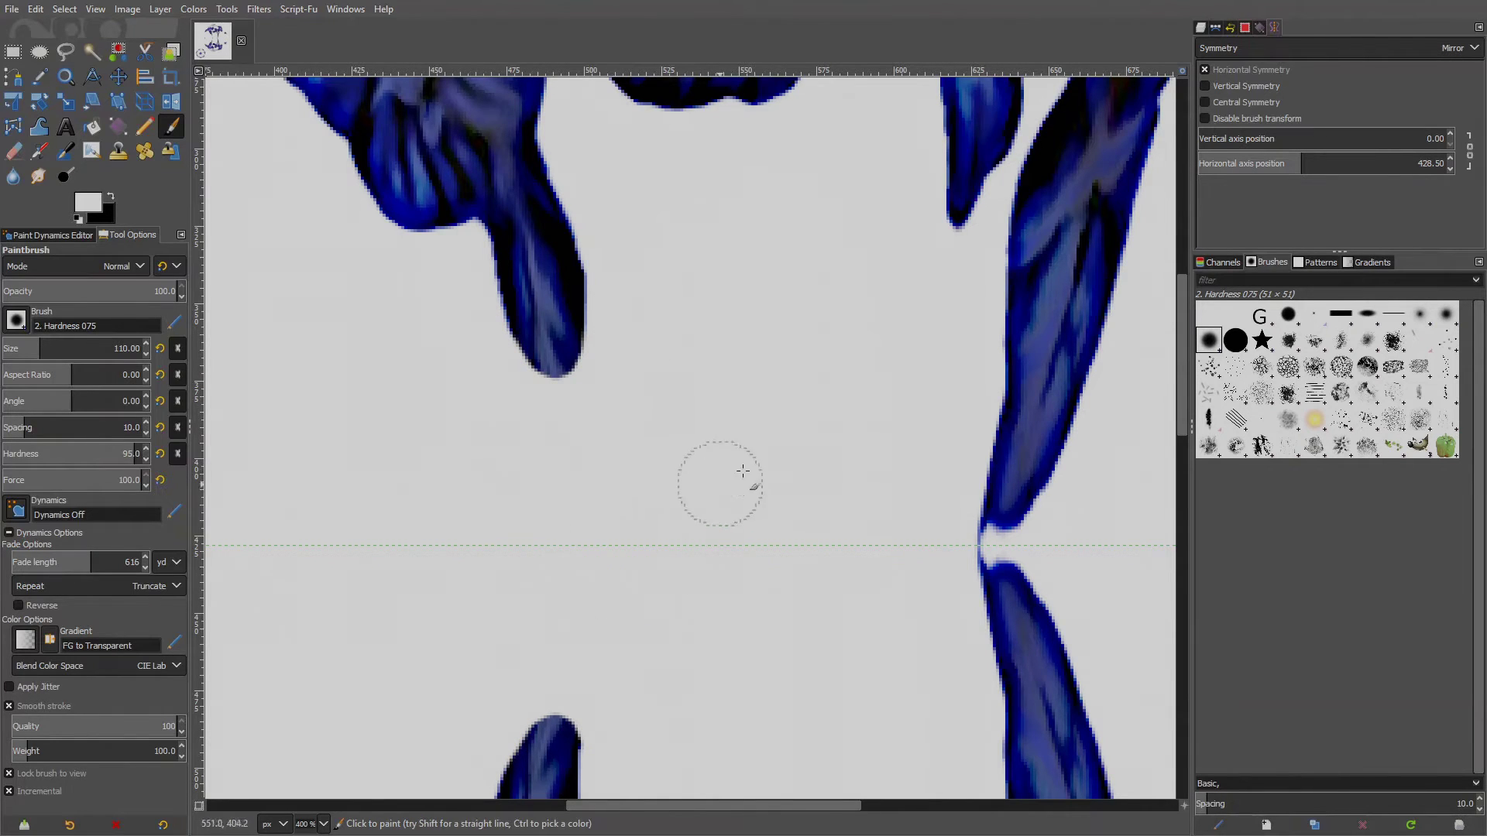
pyautogui.hscroll(2, 724, 485)
pyautogui.hscroll(3, 841, 457)
pyautogui.moveTo(857, 282)
pyautogui.mouseDown()
pyautogui.moveTo(674, 332)
pyautogui.moveTo(654, 286)
pyautogui.moveTo(685, 457)
pyautogui.moveTo(684, 574)
pyautogui.mouseUp()
pyautogui.scroll(4, 618, 266)
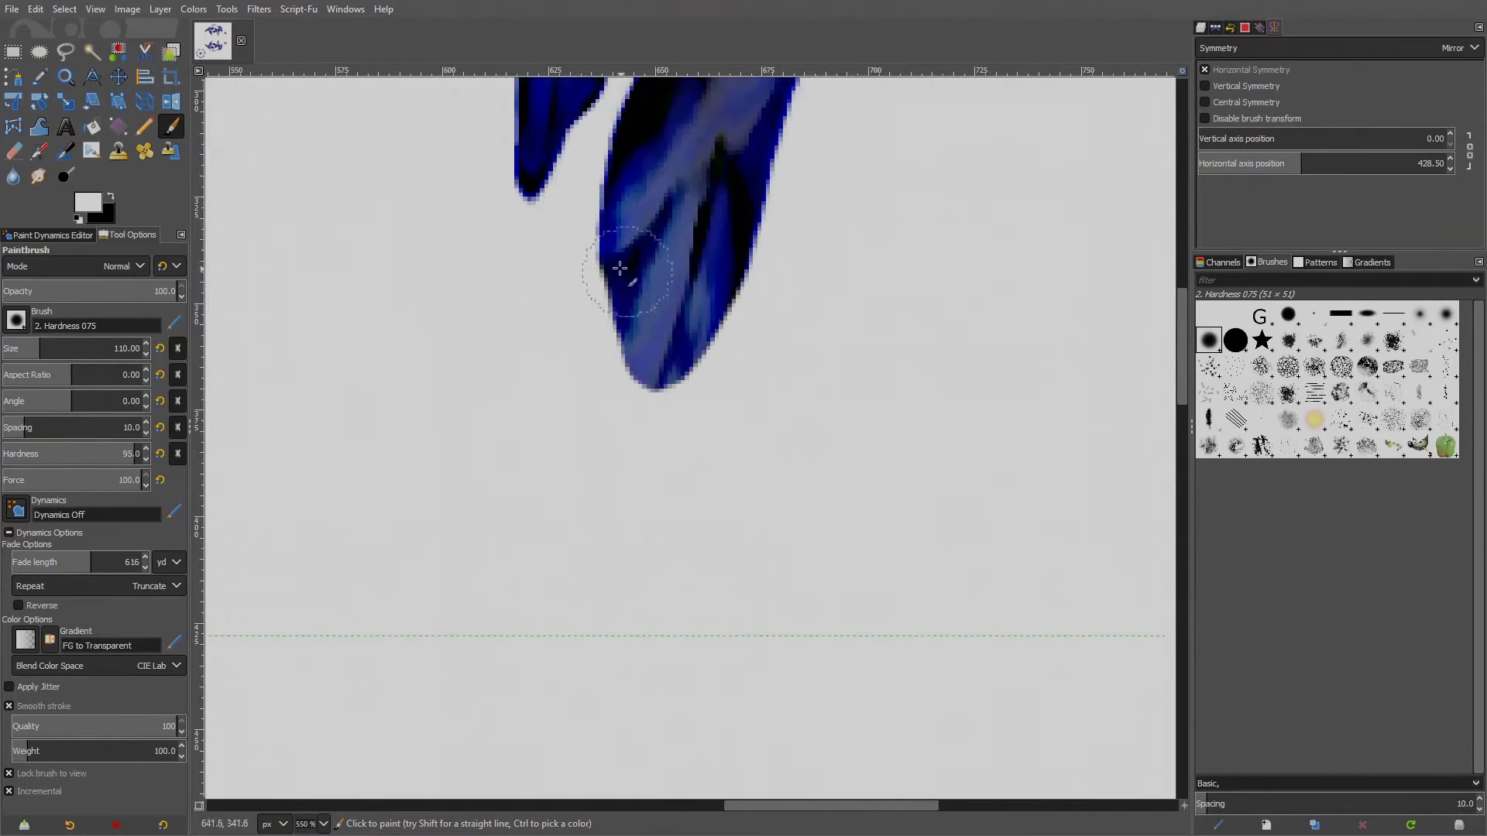
pyautogui.scroll(-5, 579, 285)
pyautogui.scroll(2, 832, 473)
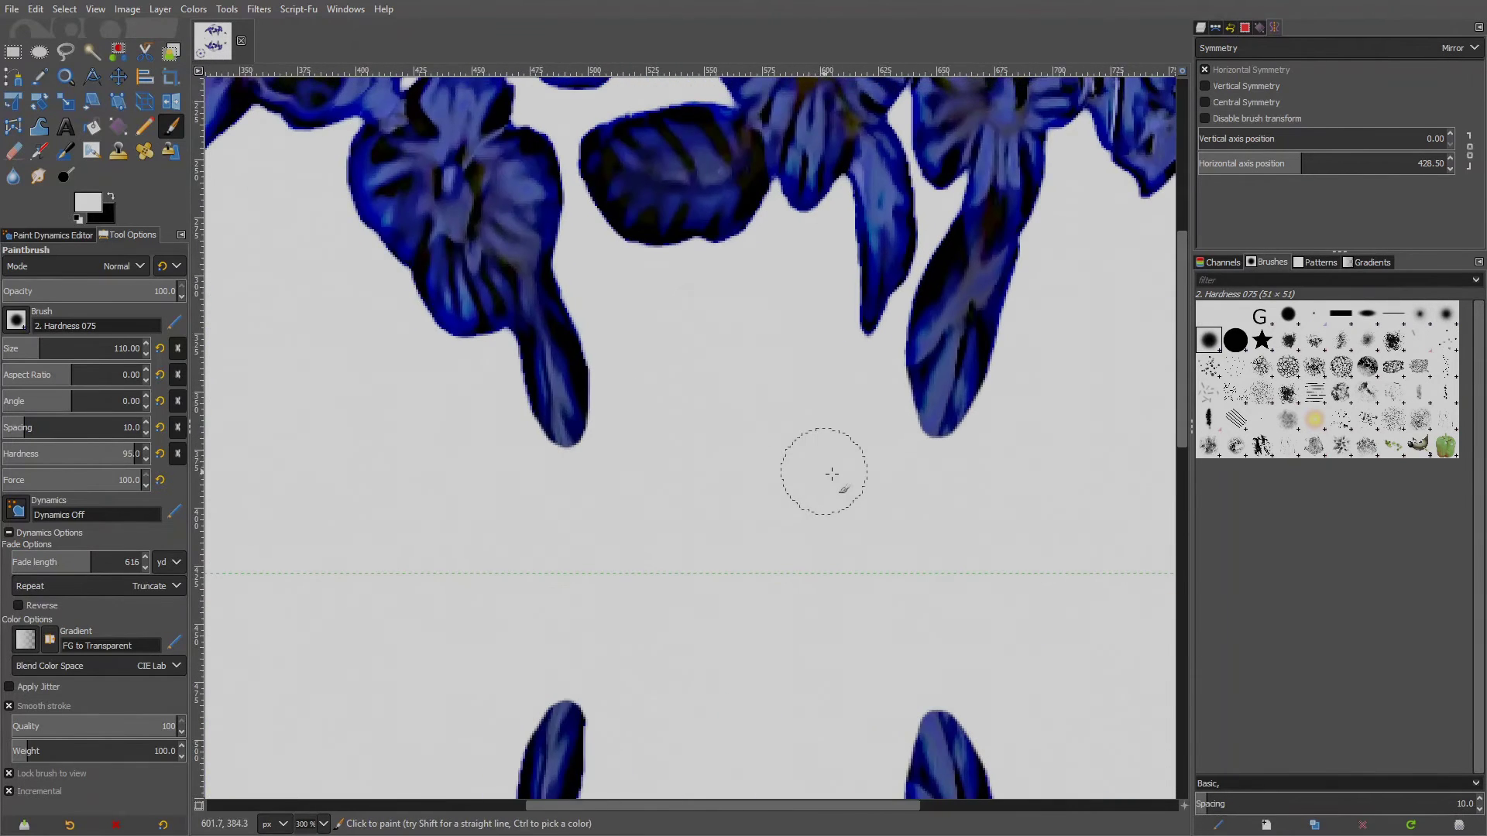
# Turn off symmetry painting by setting the symmetry type to None and return to the layer list.
pyautogui.click(1387, 49)
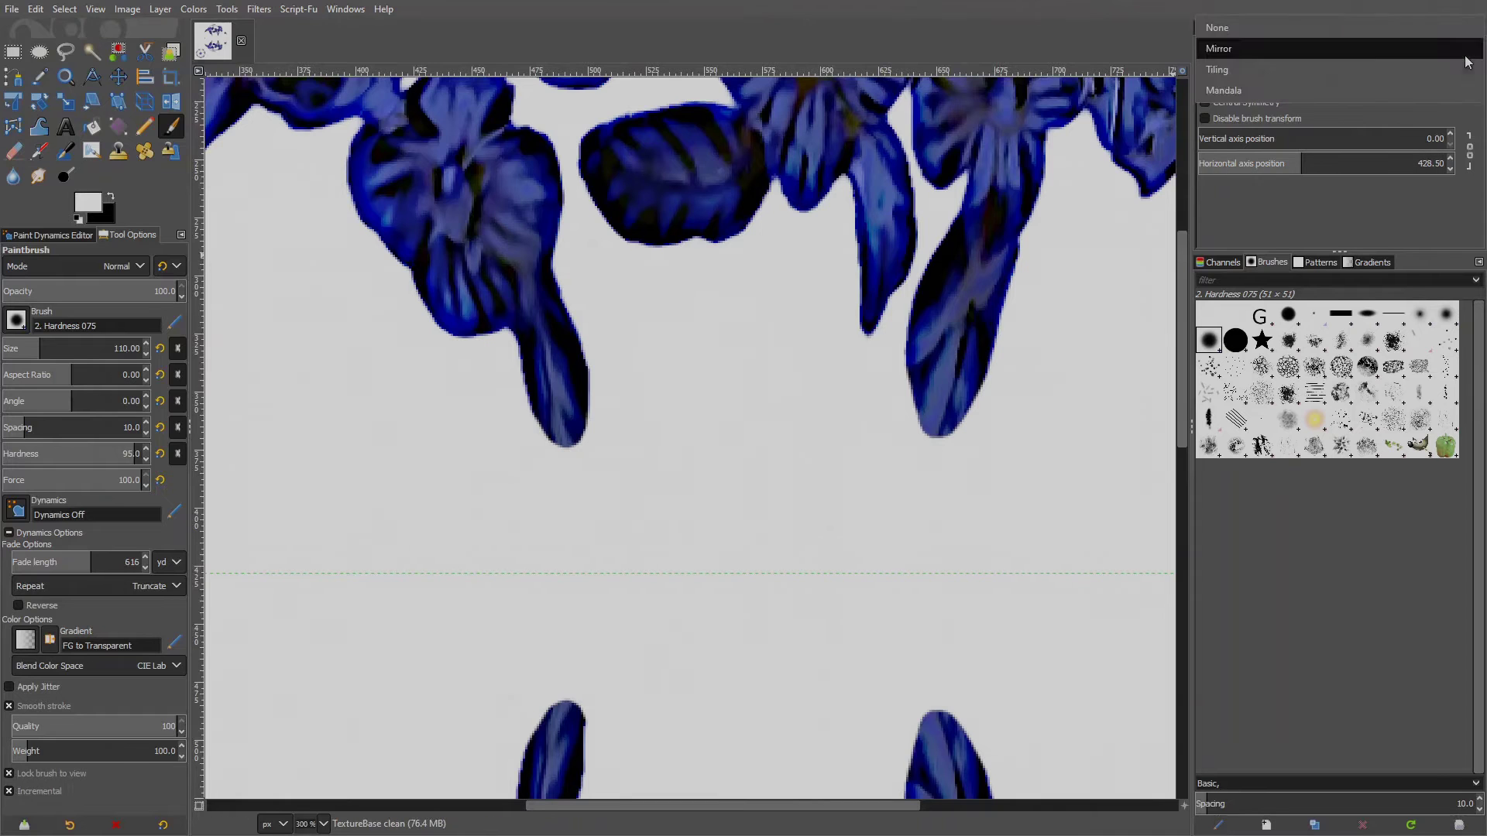
pyautogui.click(1262, 29)
pyautogui.click(1202, 28)
# Compare the TextureBase clean layer with TextureBase original at 100% view by toggling the clean layer's visibility.
pyautogui.press('1')
pyautogui.click(1207, 118)
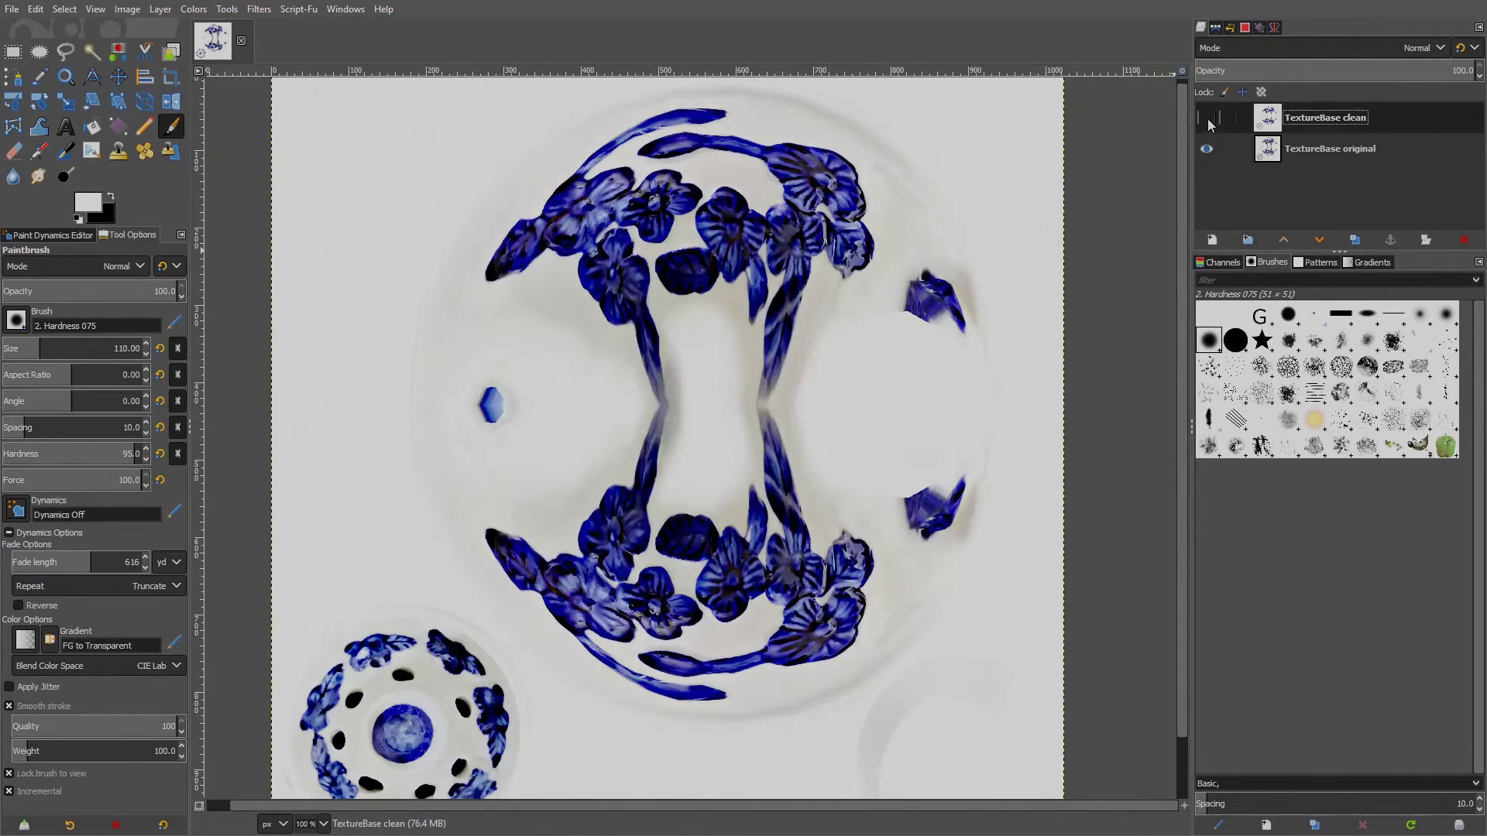
pyautogui.click(1207, 117)
pyautogui.click(1207, 118)
pyautogui.click(1207, 118)
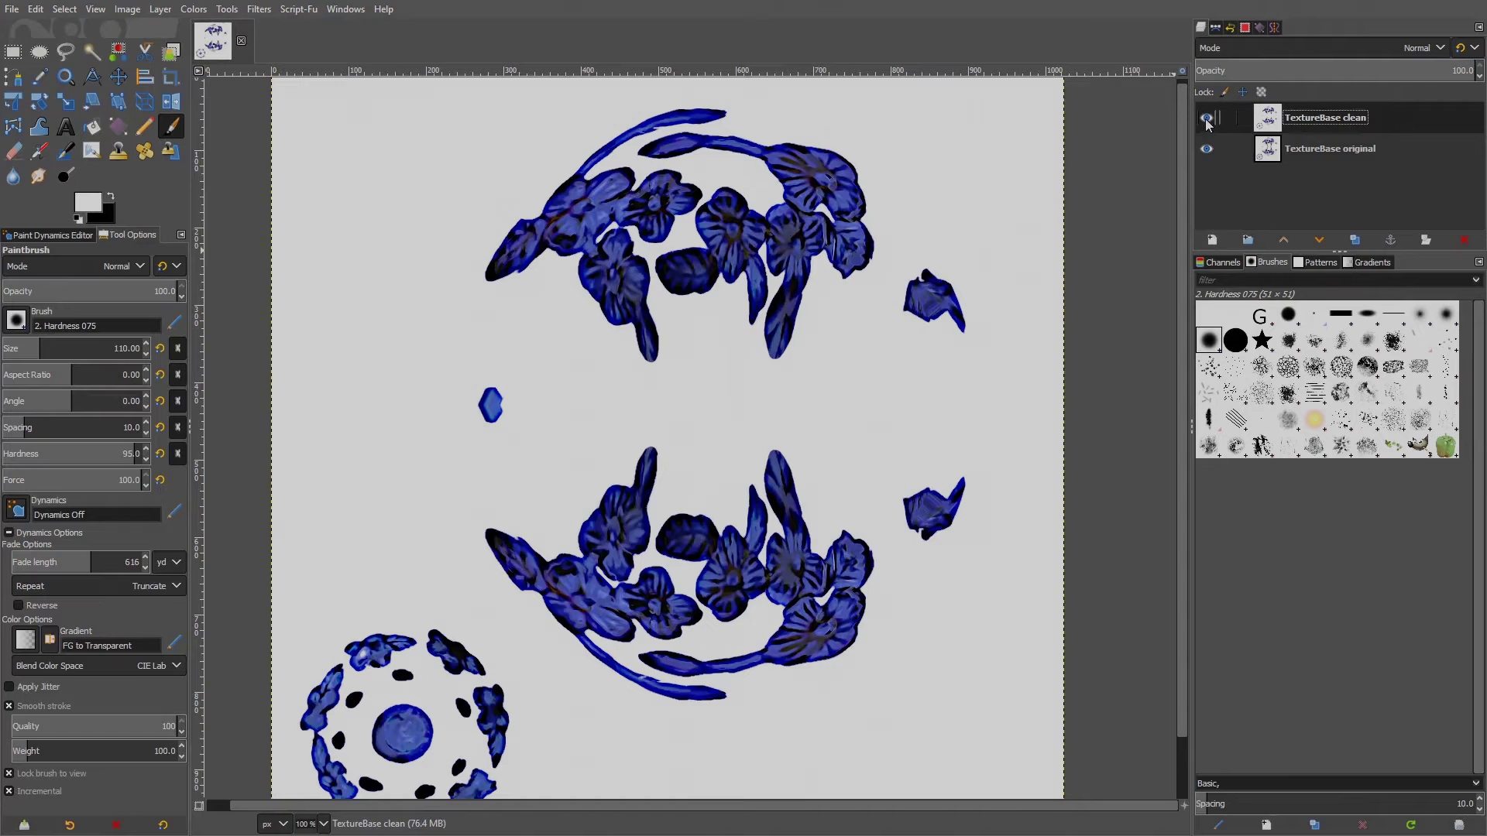
# Hide TextureBase clean and select a 55 × 37 px rectangle of plain background just above the upper central flower.
pyautogui.click(1206, 120)
pyautogui.click(14, 54)
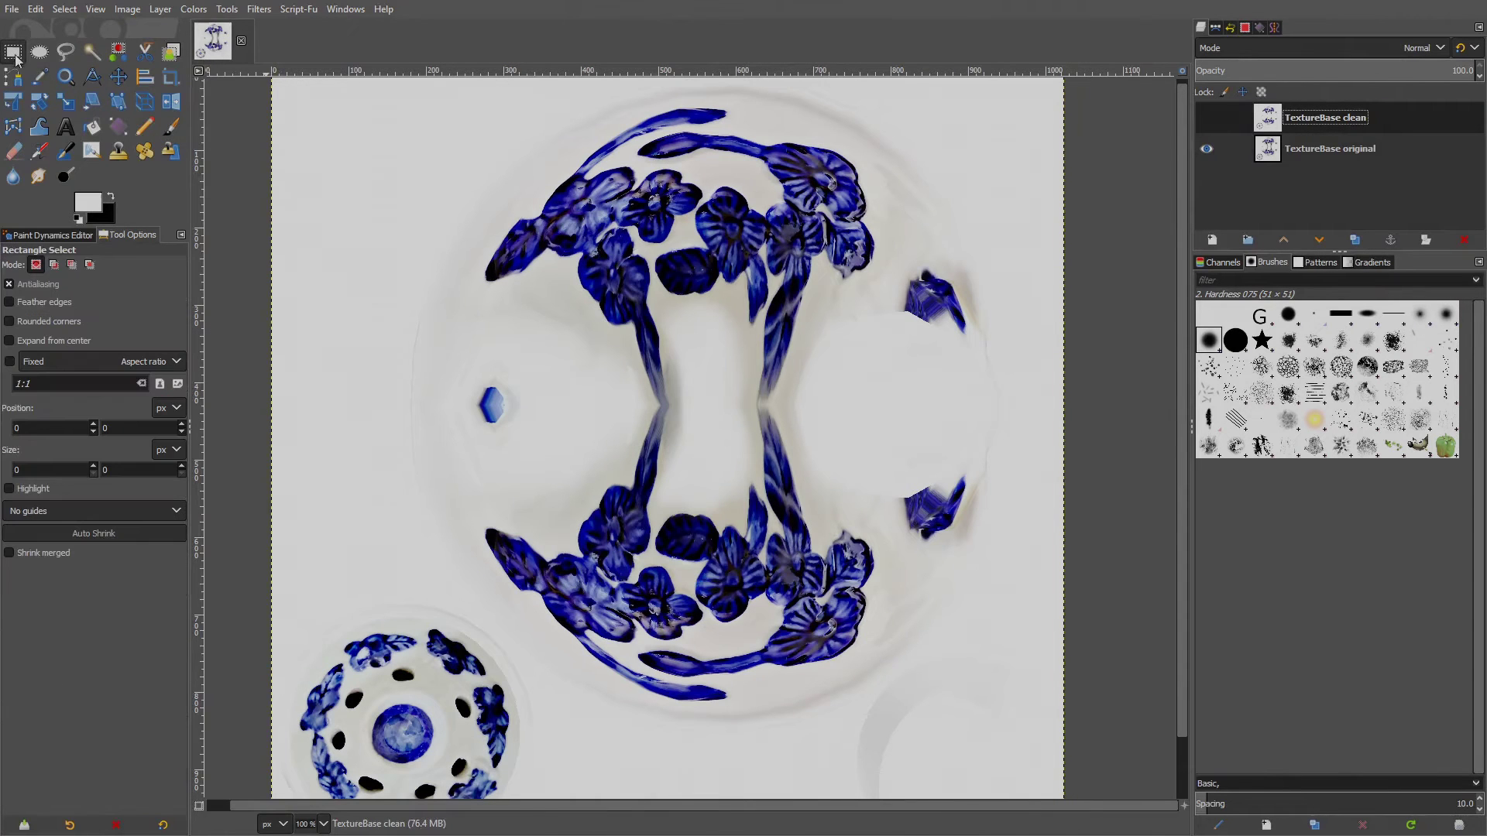
pyautogui.press('3')
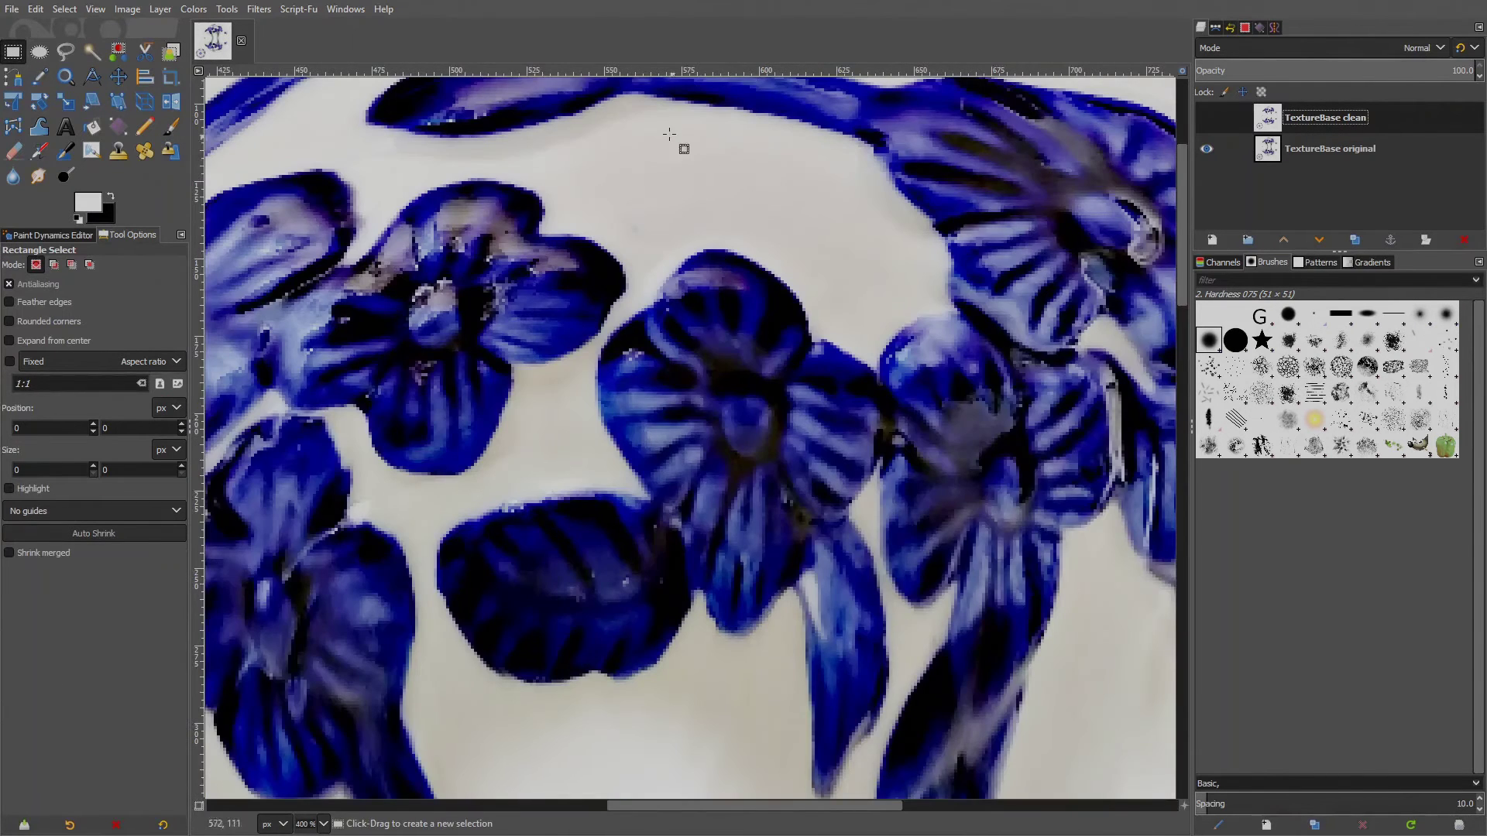
pyautogui.moveTo(620, 125); pyautogui.dragTo(795, 245)
pyautogui.moveTo(639, 225); pyautogui.dragTo(657, 225)
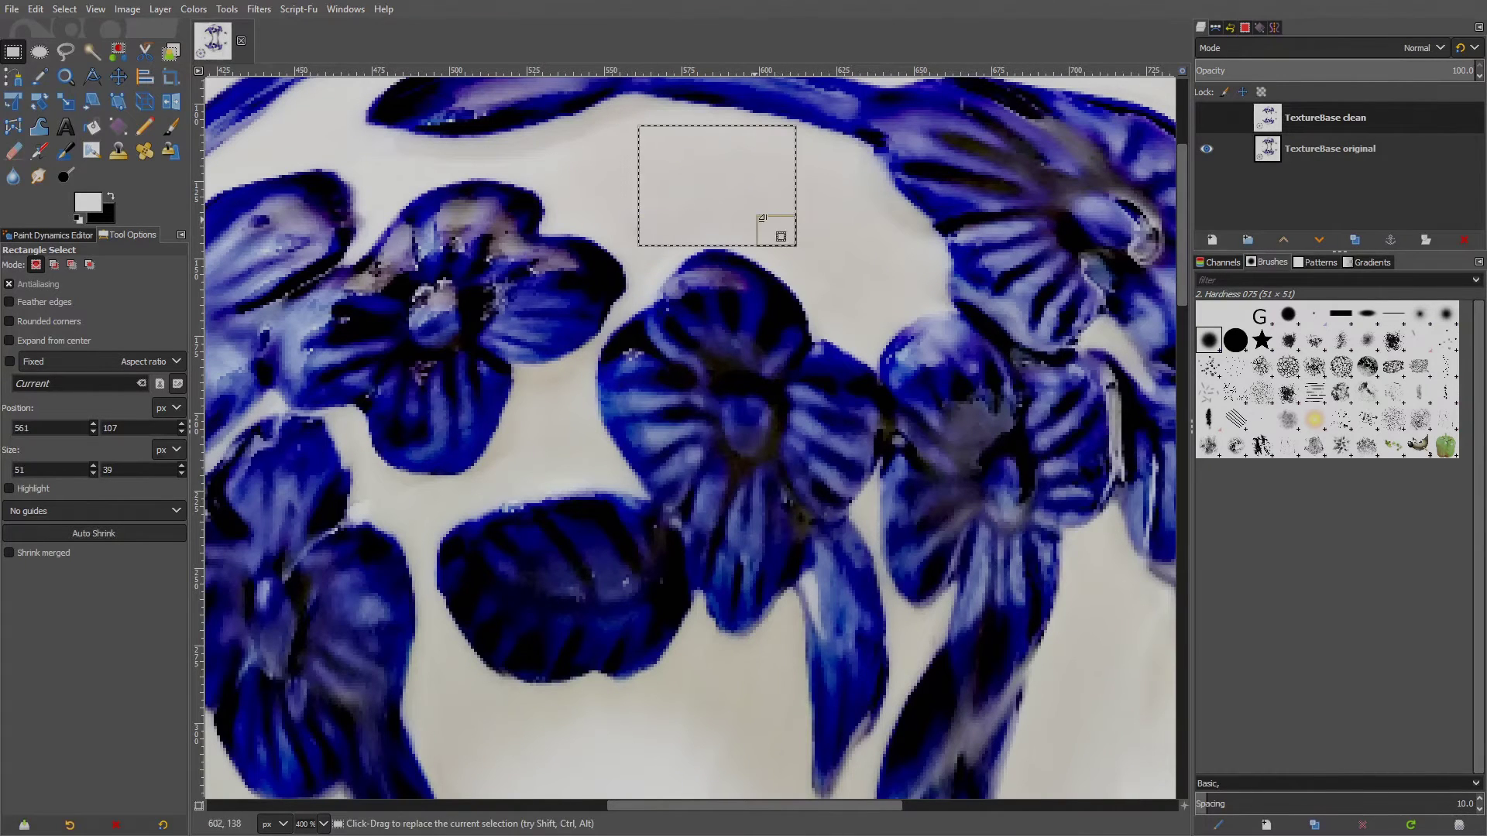
pyautogui.moveTo(780, 230); pyautogui.dragTo(790, 228)
pyautogui.moveTo(655, 226); pyautogui.dragTo(652, 227)
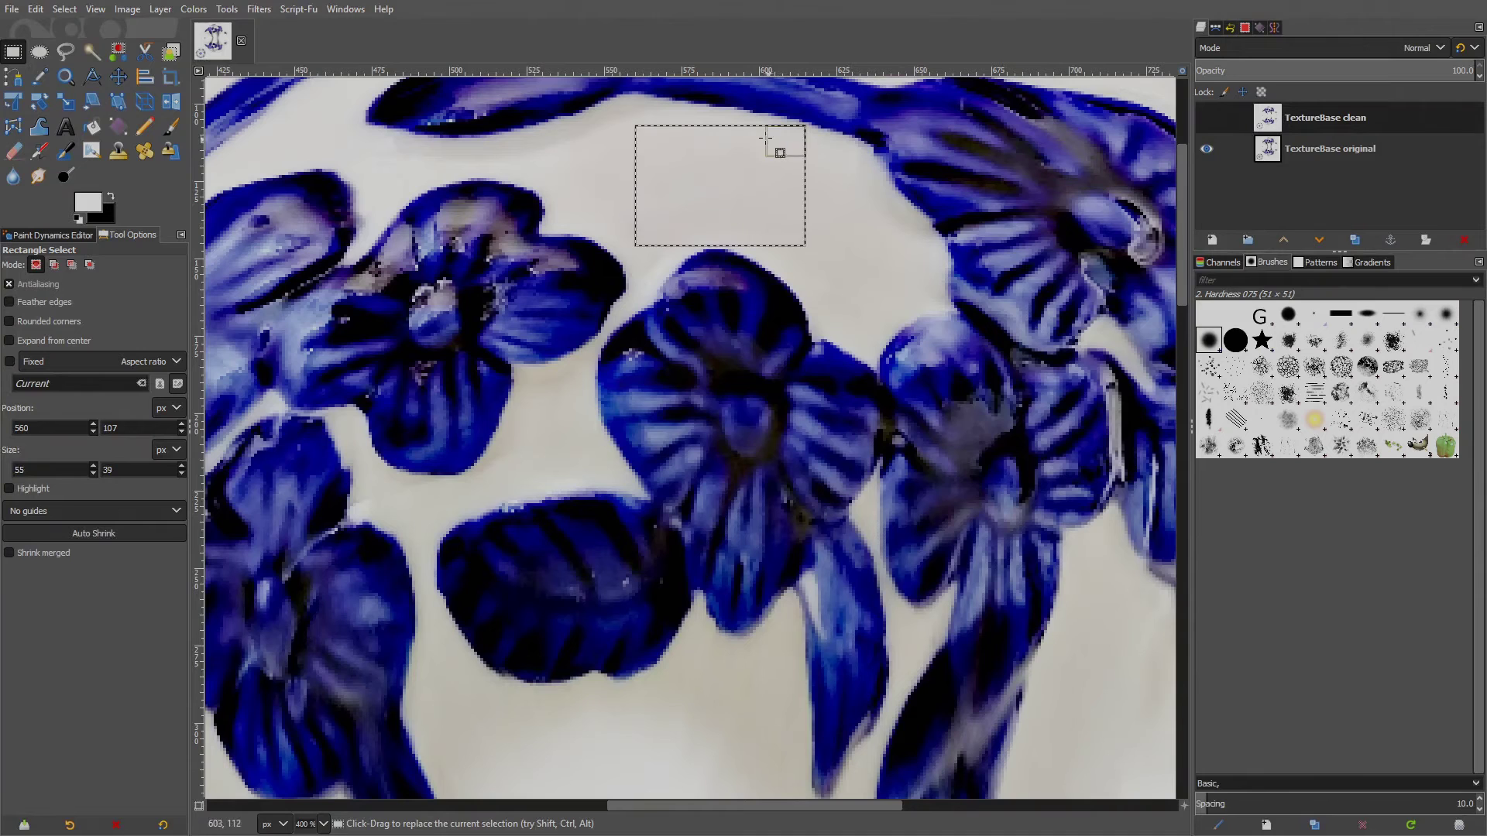
pyautogui.moveTo(728, 138); pyautogui.dragTo(728, 144)
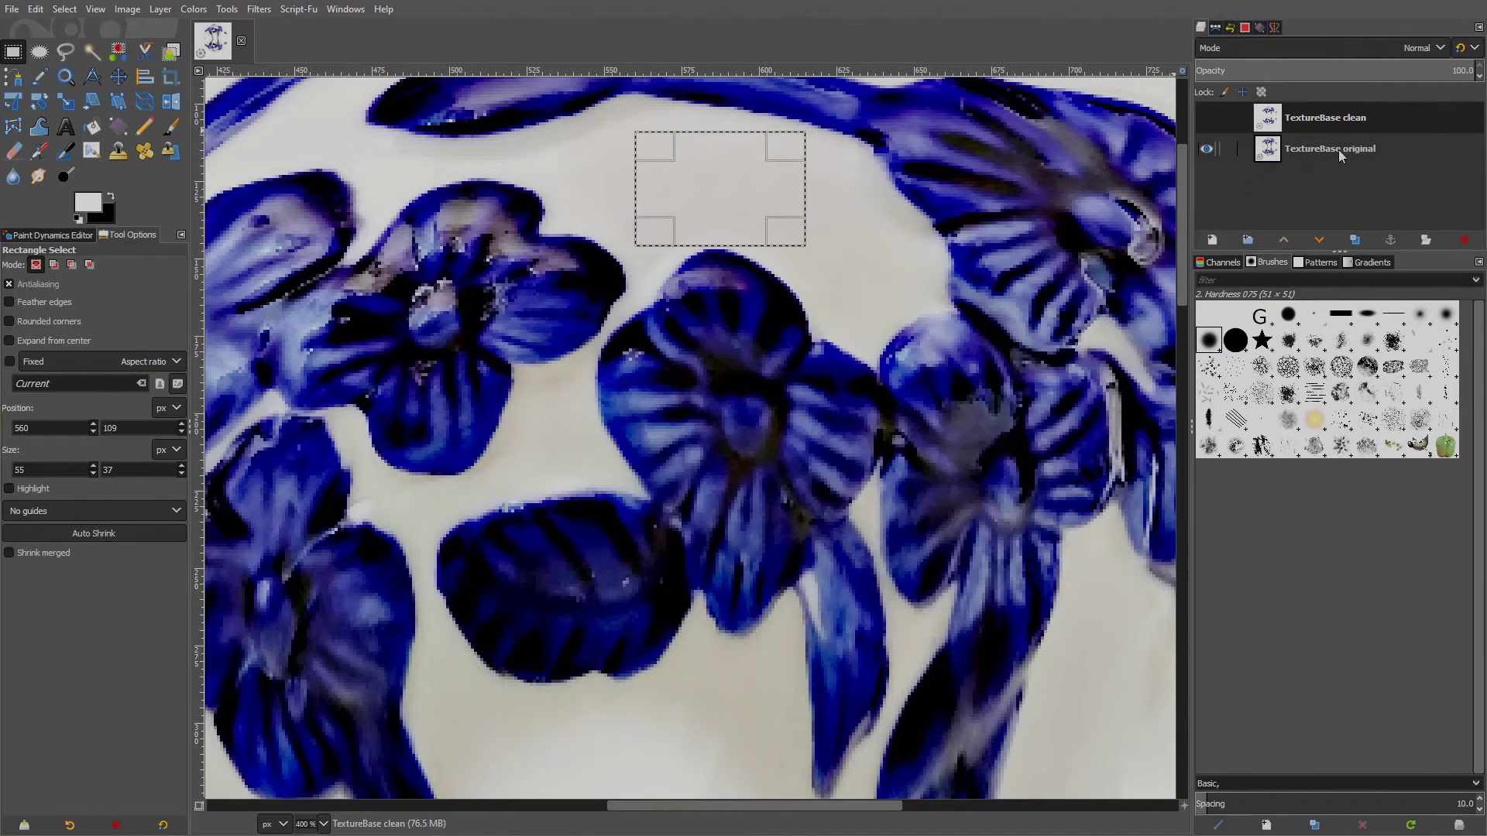
# Copy the selected background patch from the TextureBase original layer and paste it as a floating selection.
pyautogui.click(1408, 154)
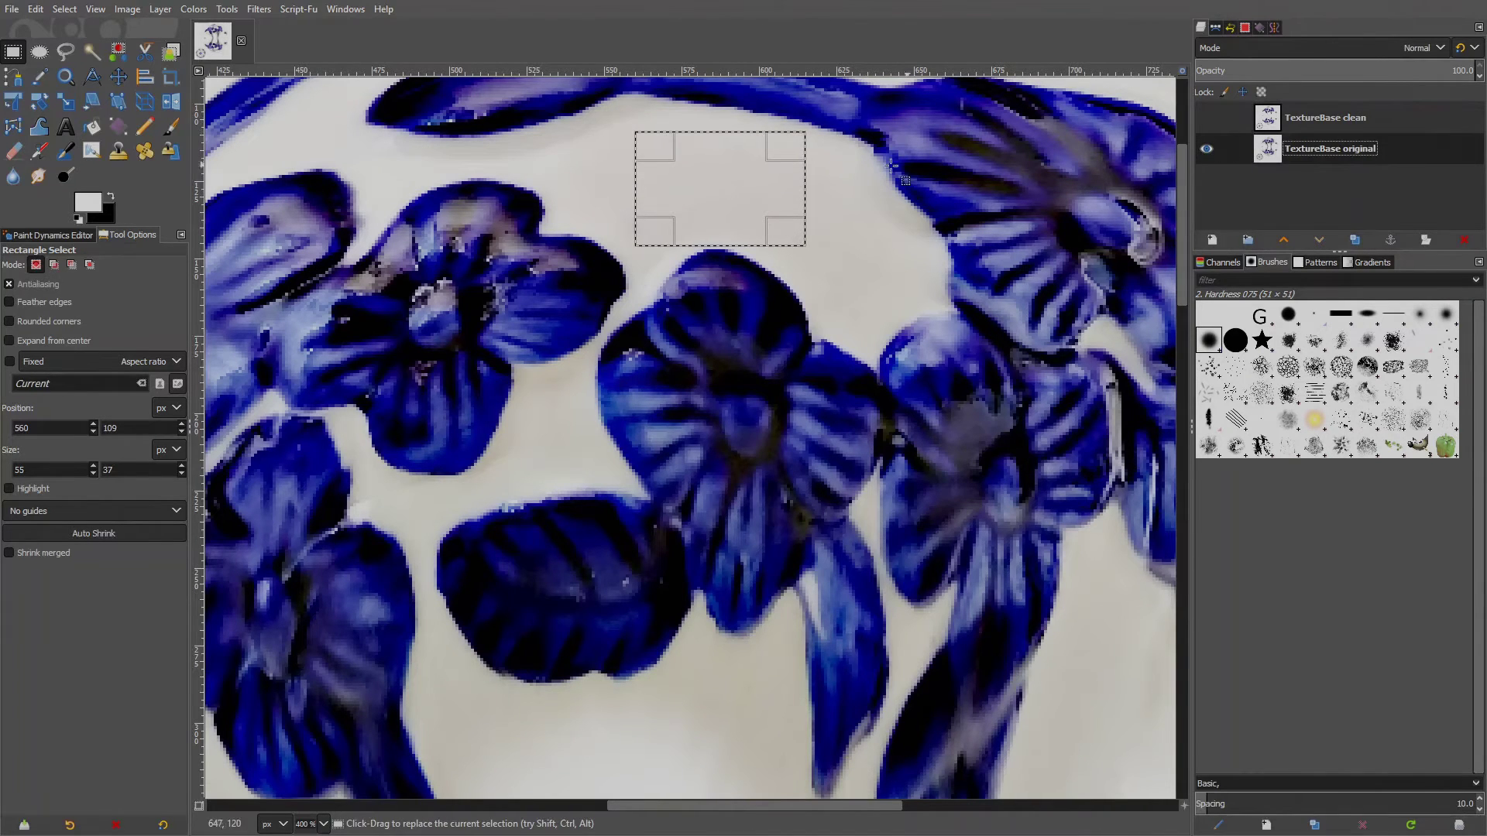
pyautogui.hotkey('ctrl', 'c')
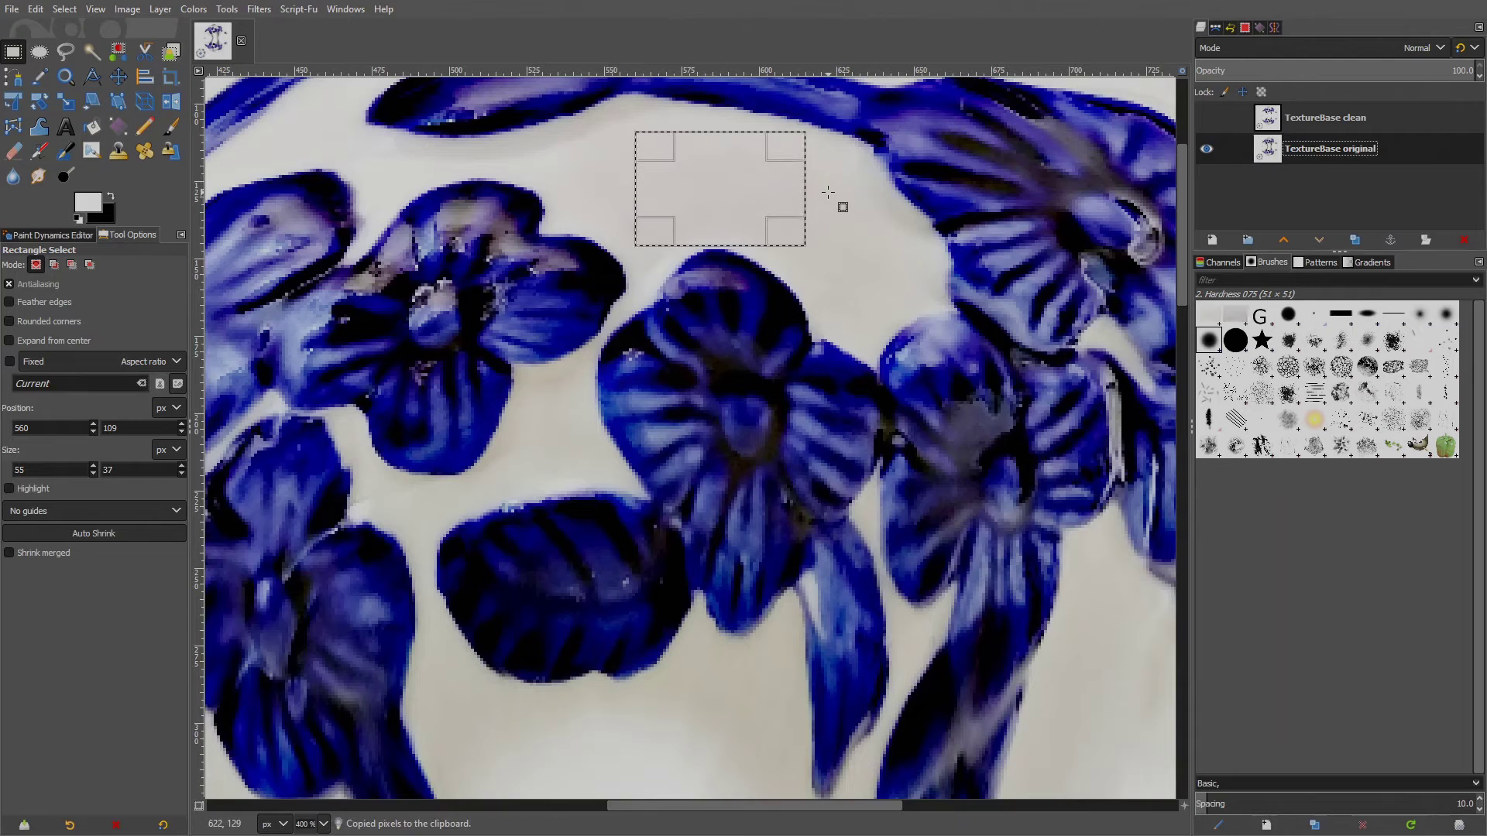
pyautogui.hotkey('ctrl', 'v')
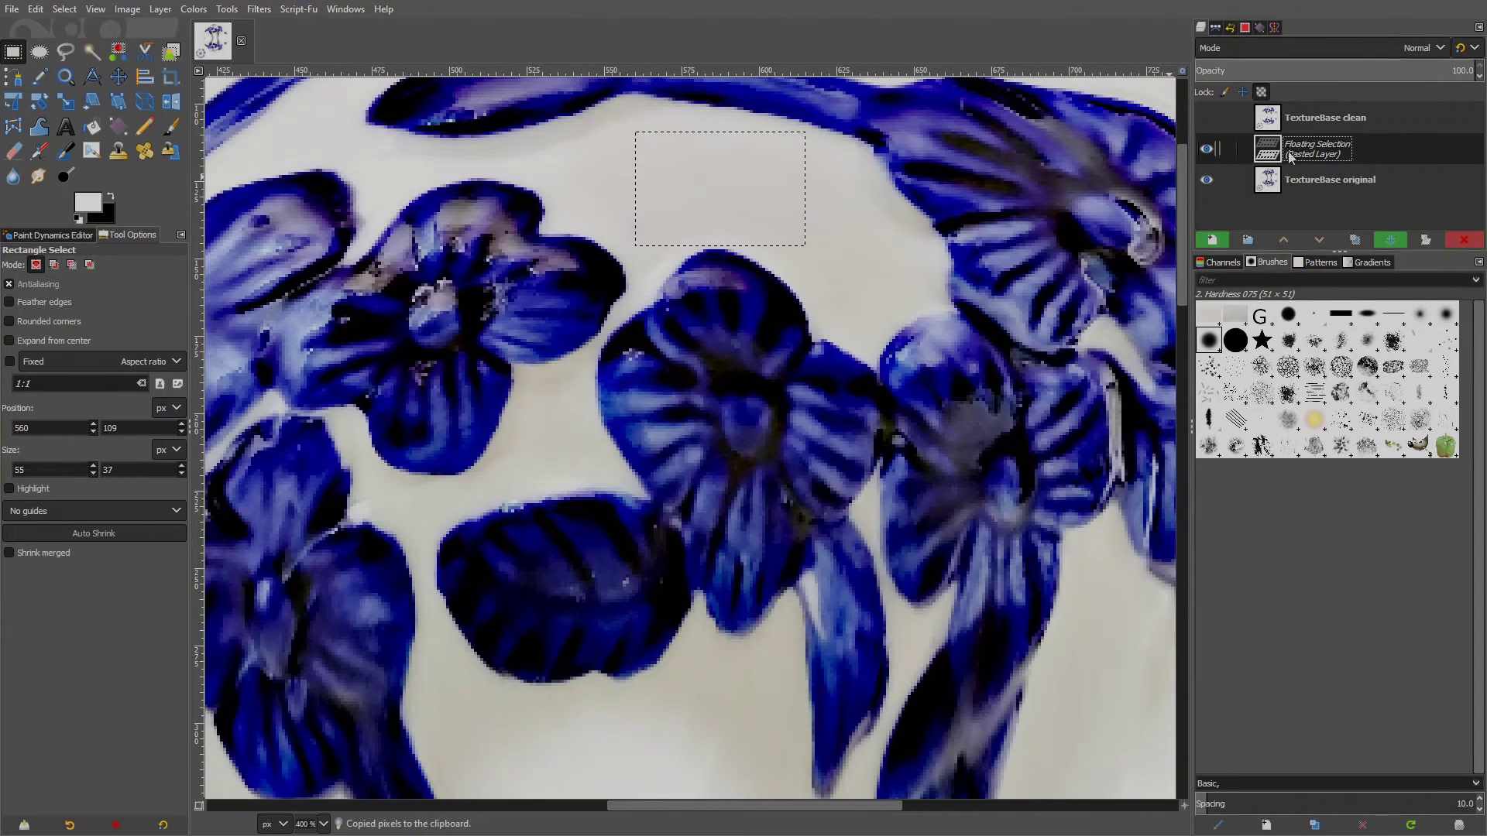
# Scale the pasted patch to 1056 × 1060 px so it covers the whole canvas and convert it into a new layer.
pyautogui.hotkey('shift', 's')
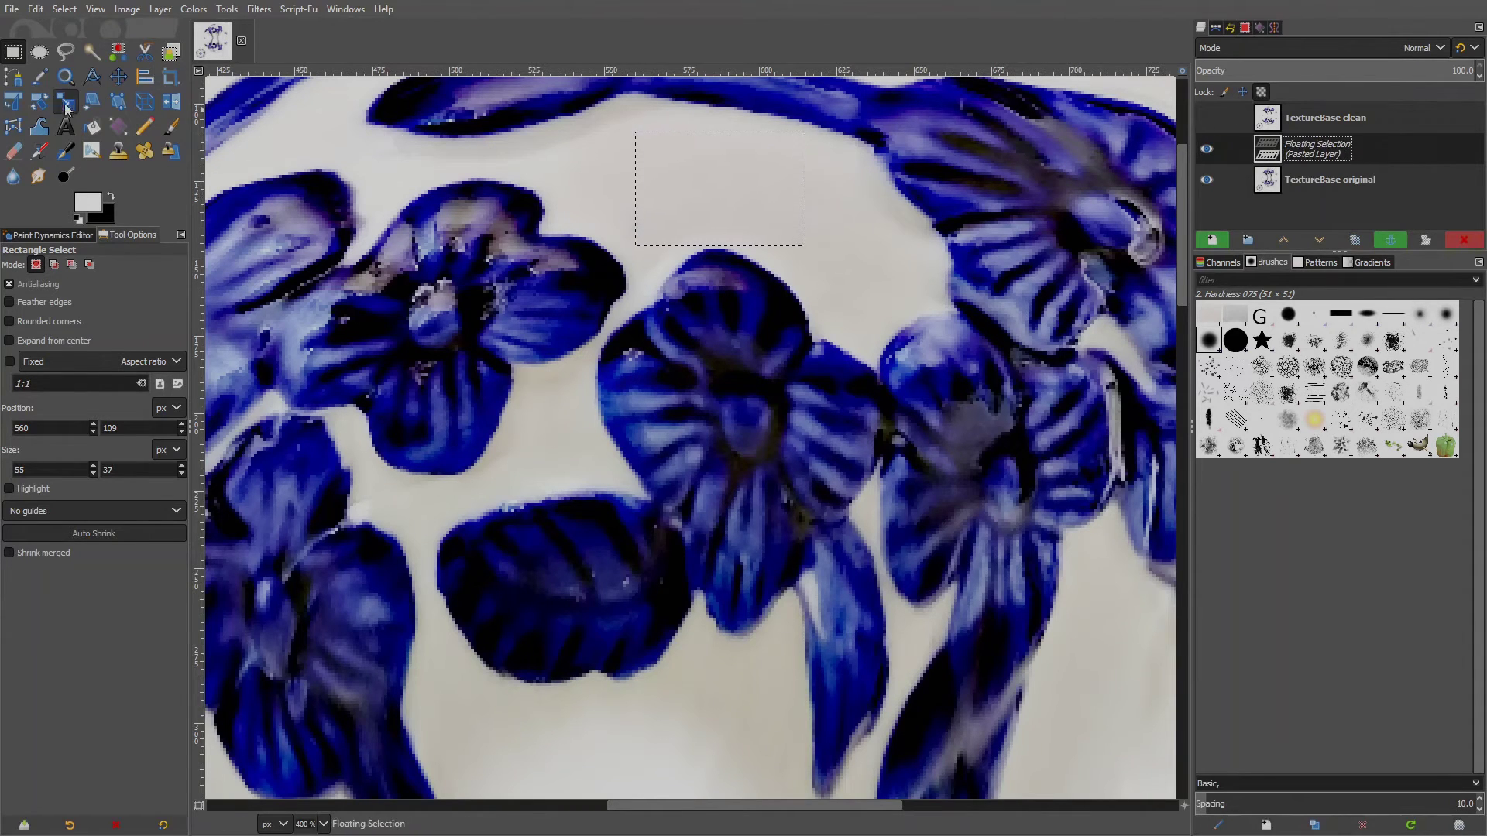
pyautogui.scroll(-5, 699, 296)
pyautogui.click(717, 297)
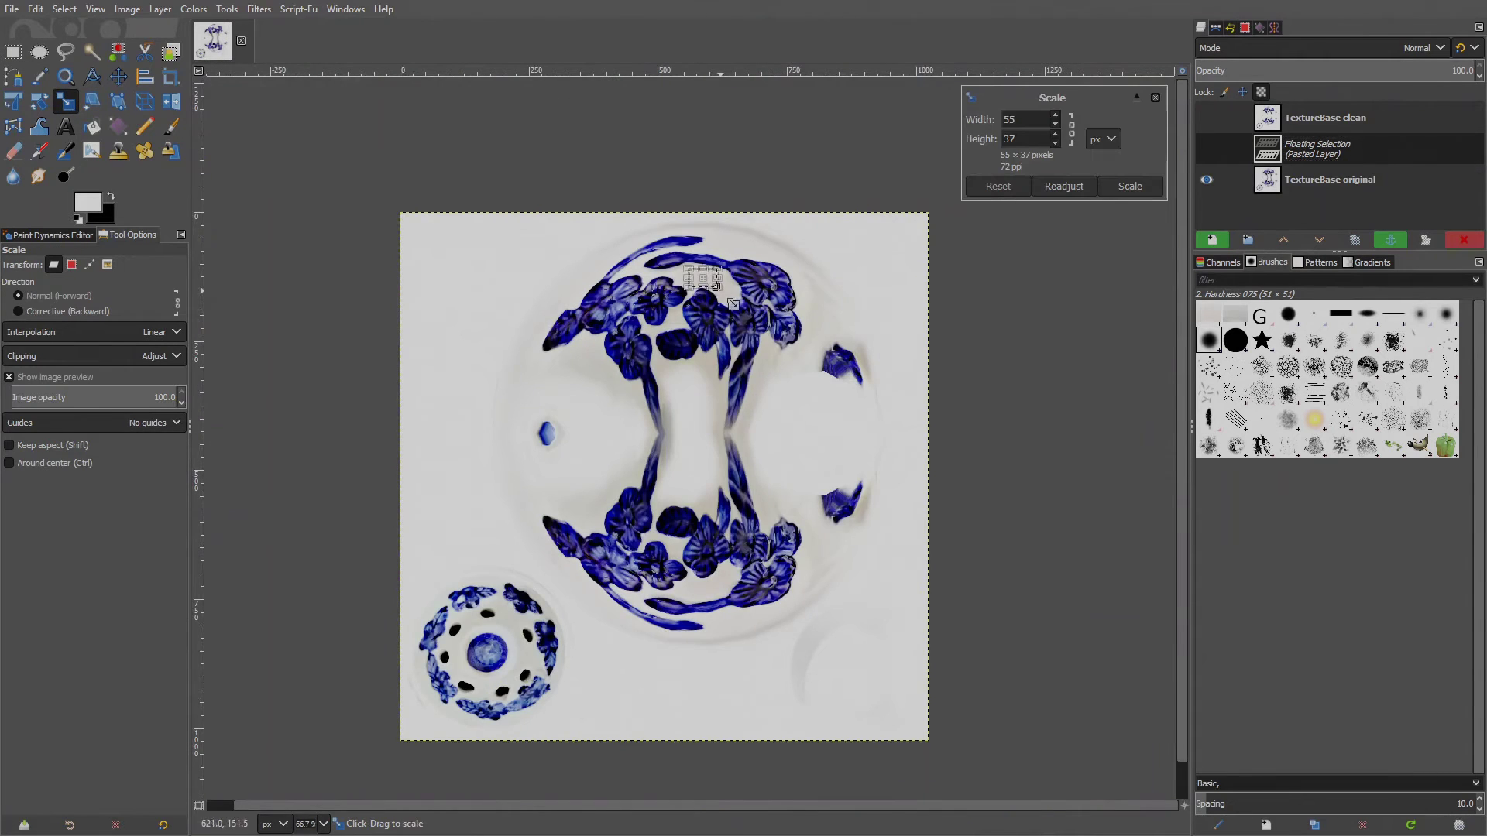
pyautogui.moveTo(726, 298); pyautogui.dragTo(948, 761)
pyautogui.moveTo(713, 352); pyautogui.dragTo(391, 209)
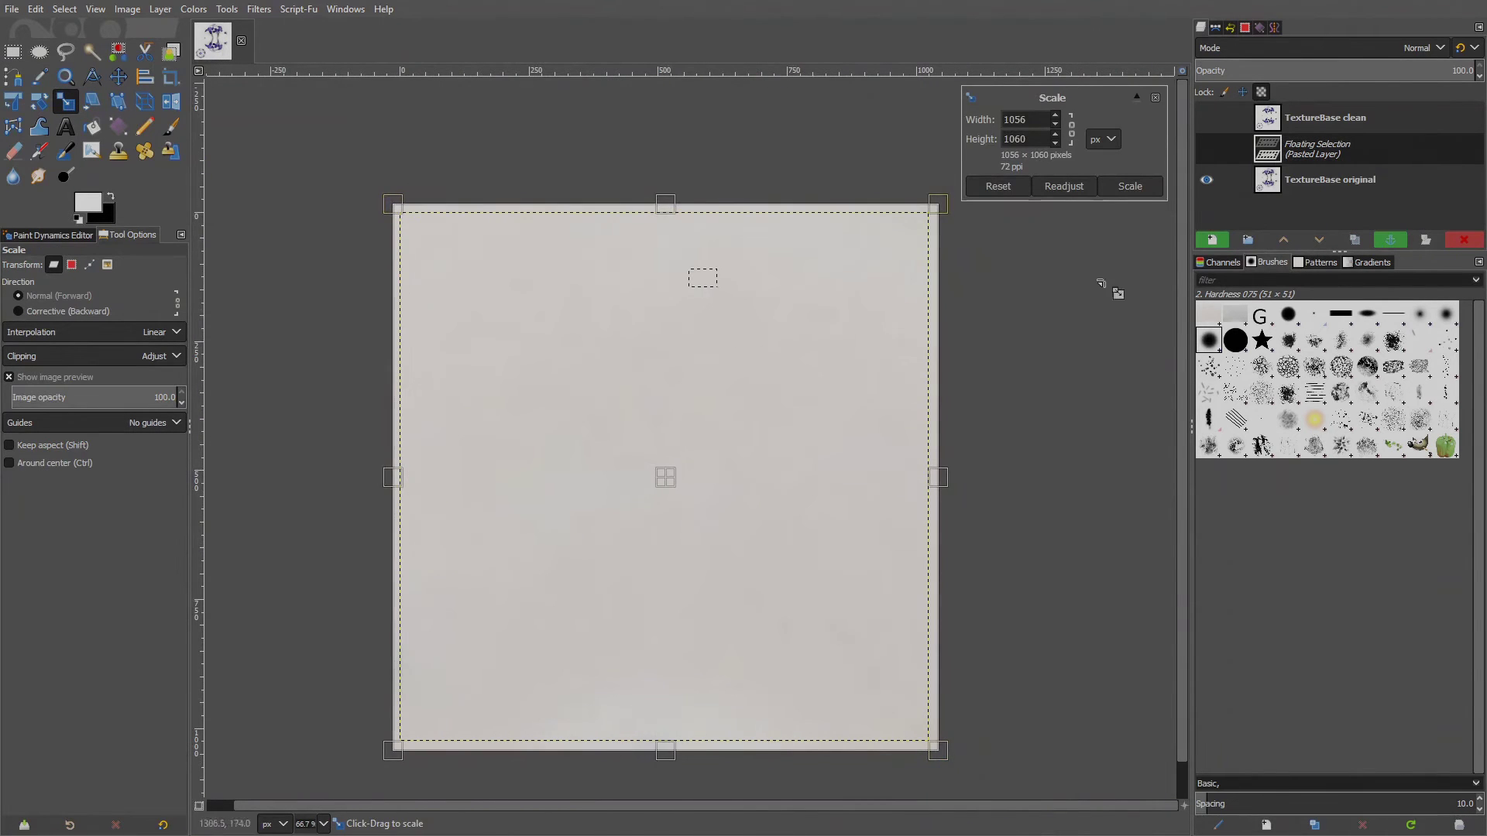
pyautogui.click(1137, 185)
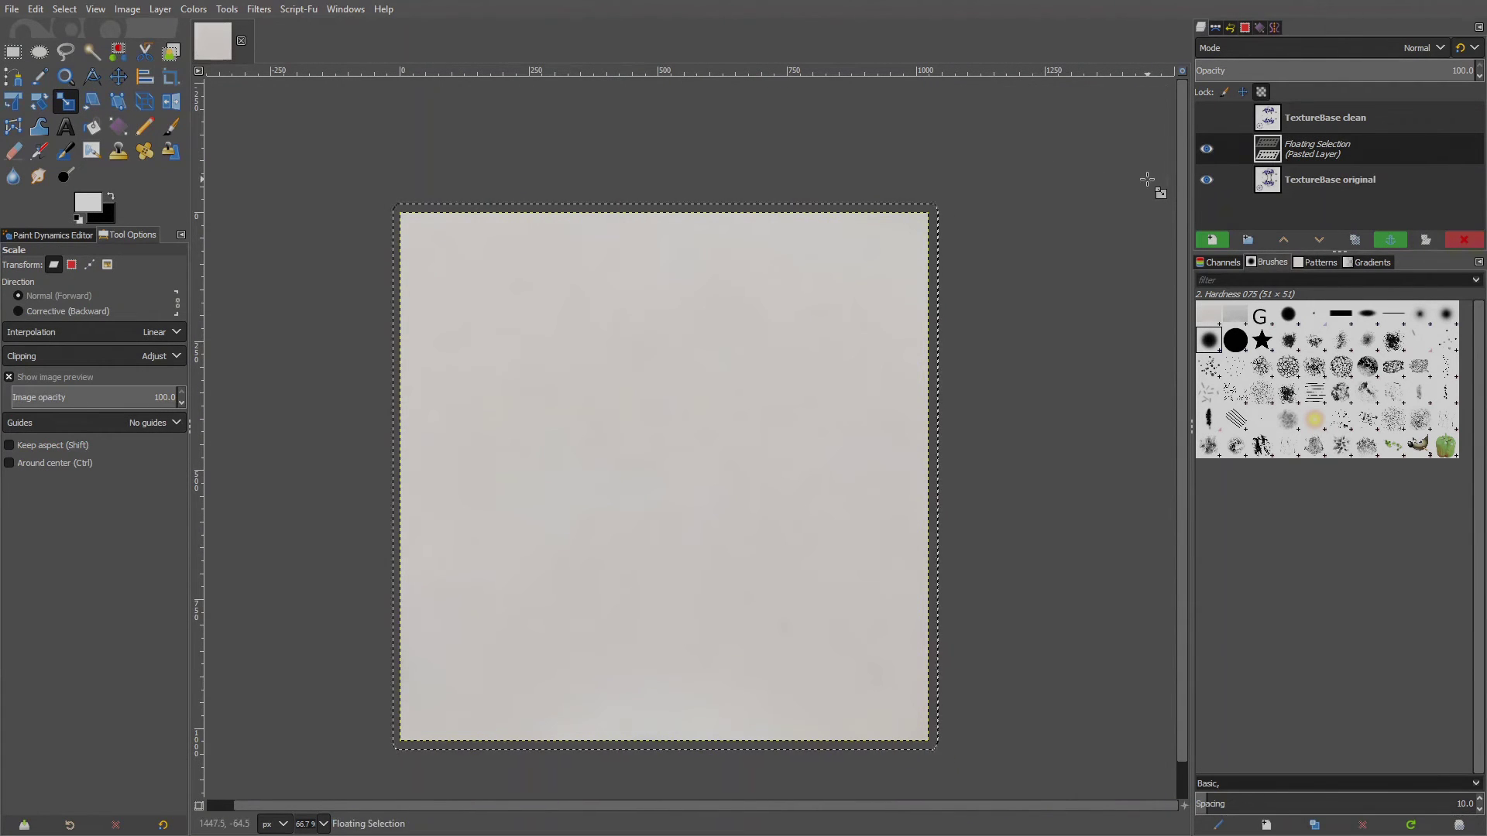
pyautogui.click(1212, 240)
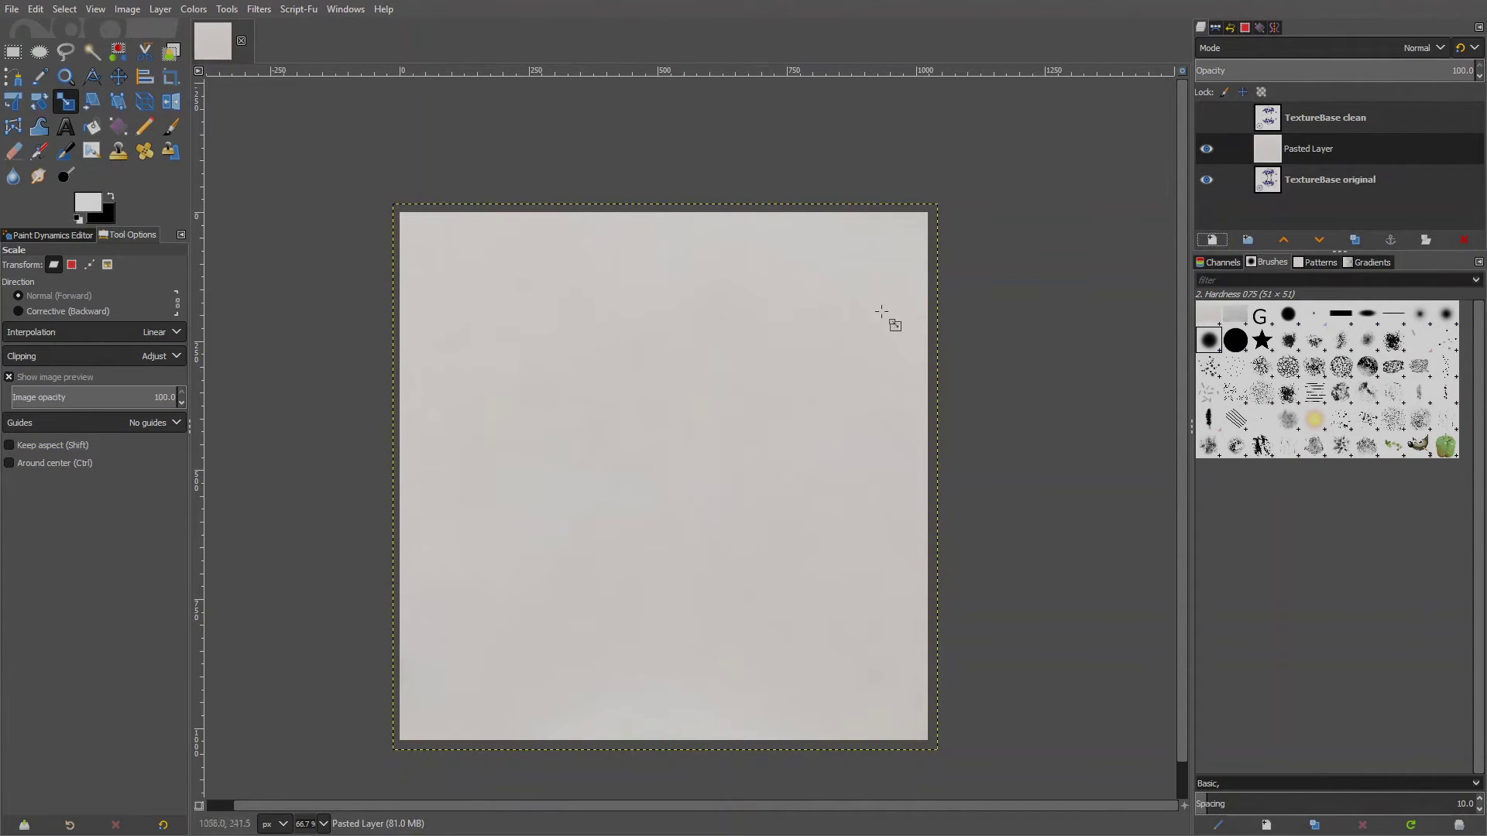
# Sharpen the enlarged background patch with Unsharp Mask, using a radius of 3 and an amount of about 1.0.
pyautogui.click(259, 9)
pyautogui.moveTo(291, 138)
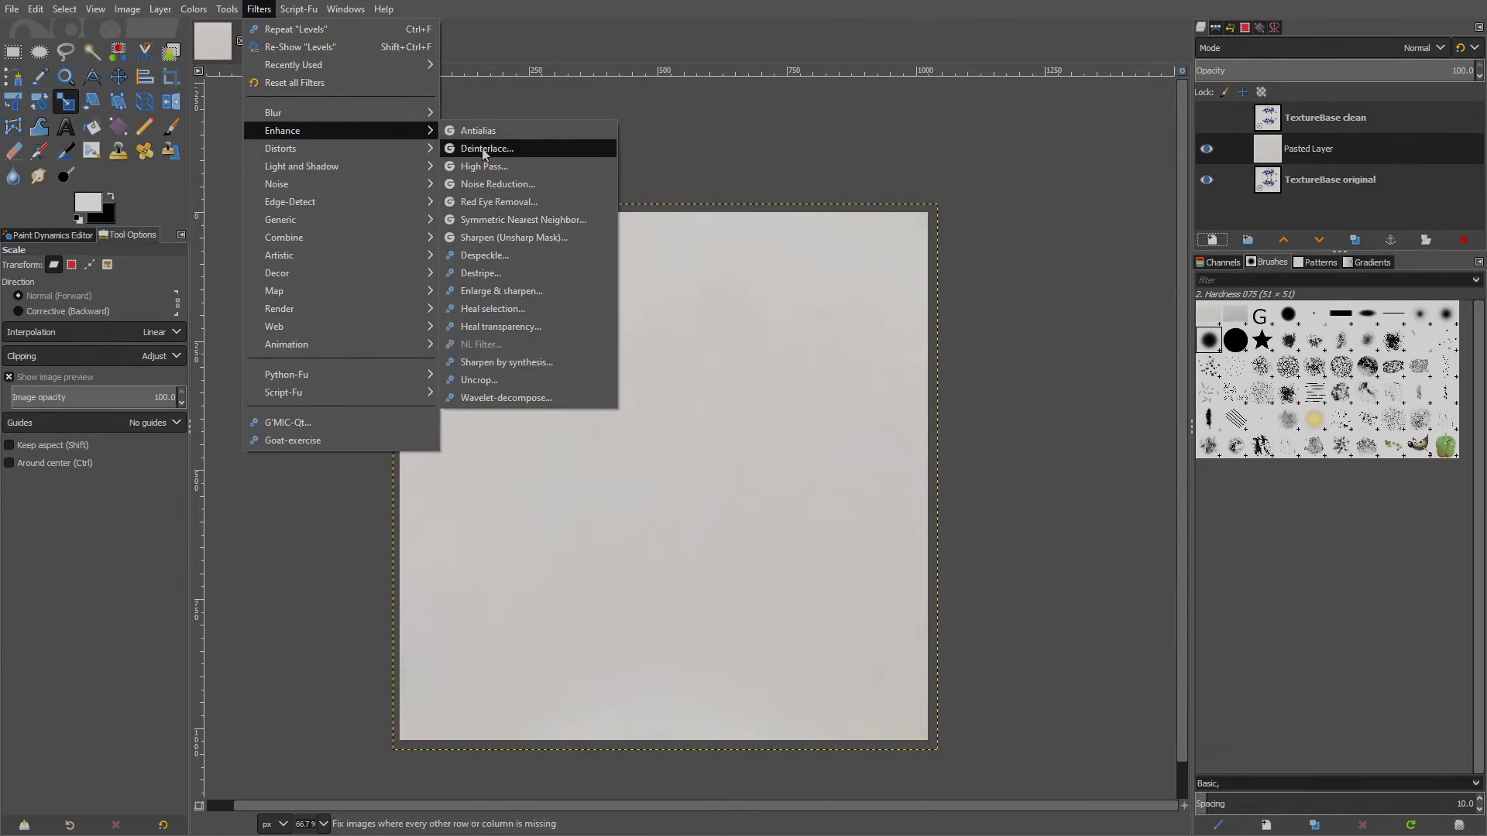
pyautogui.click(485, 239)
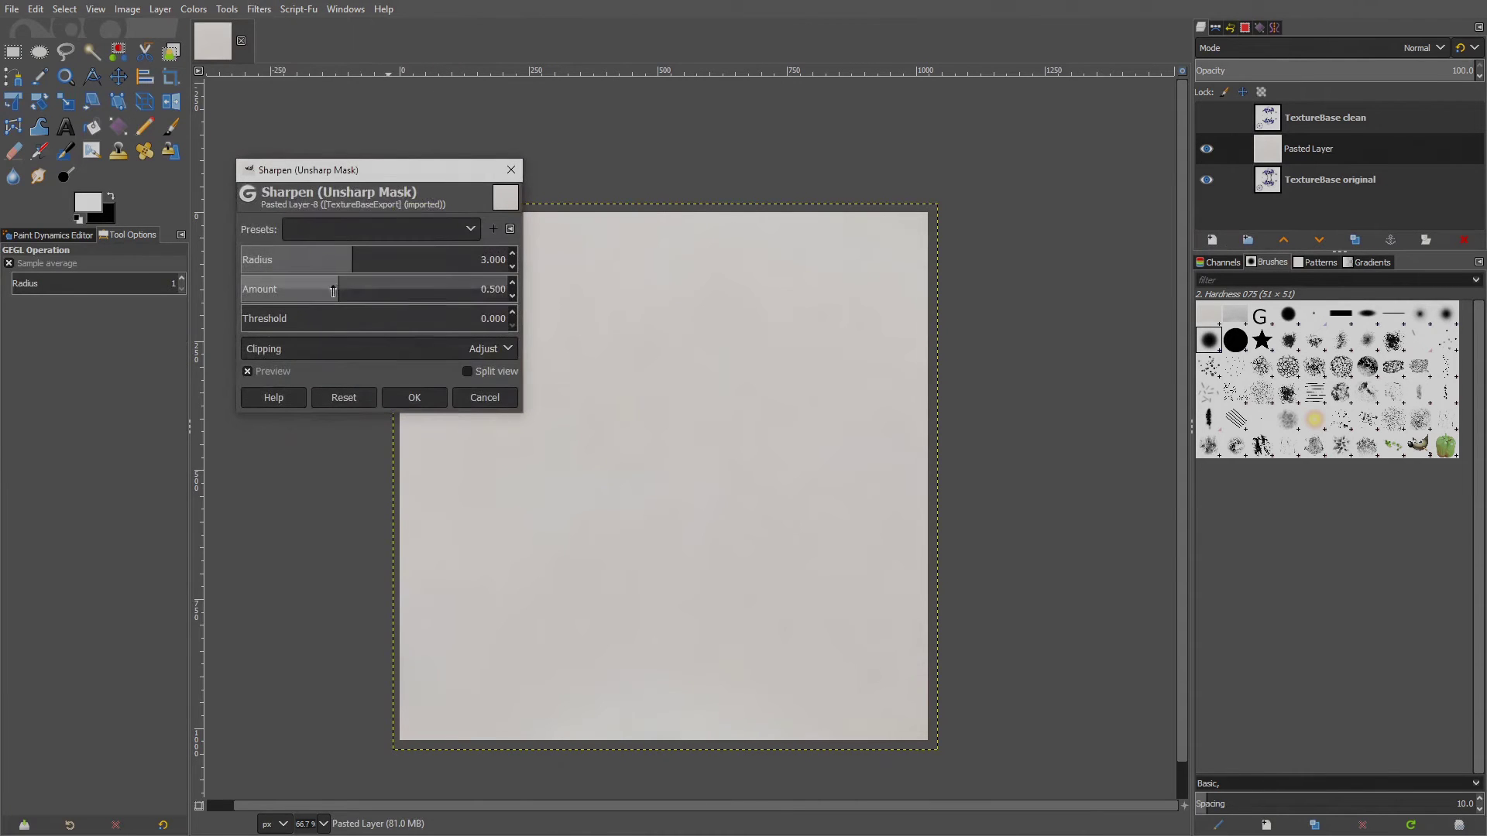
pyautogui.moveTo(340, 289); pyautogui.dragTo(365, 289)
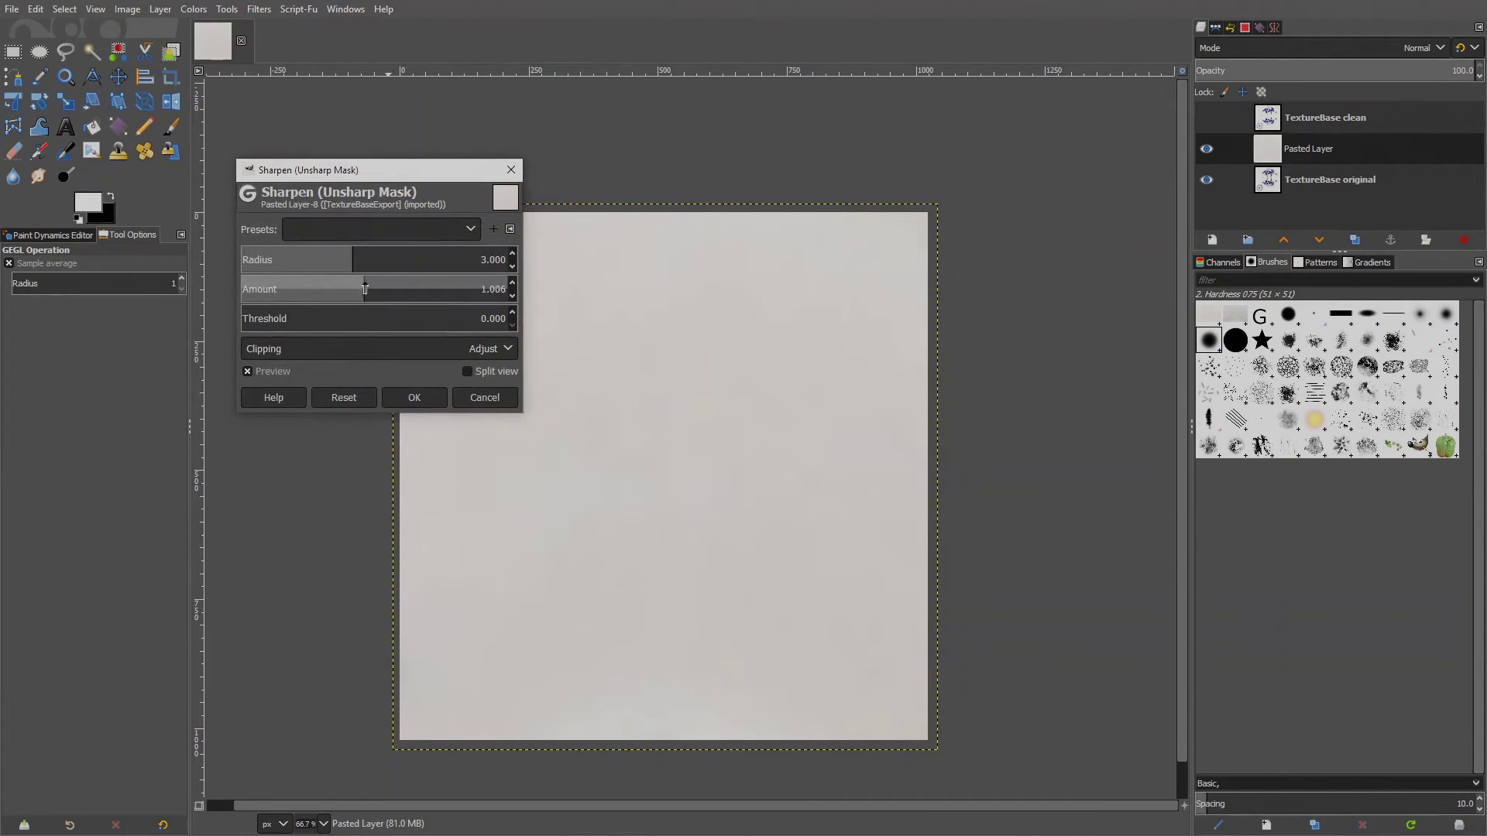
pyautogui.click(416, 397)
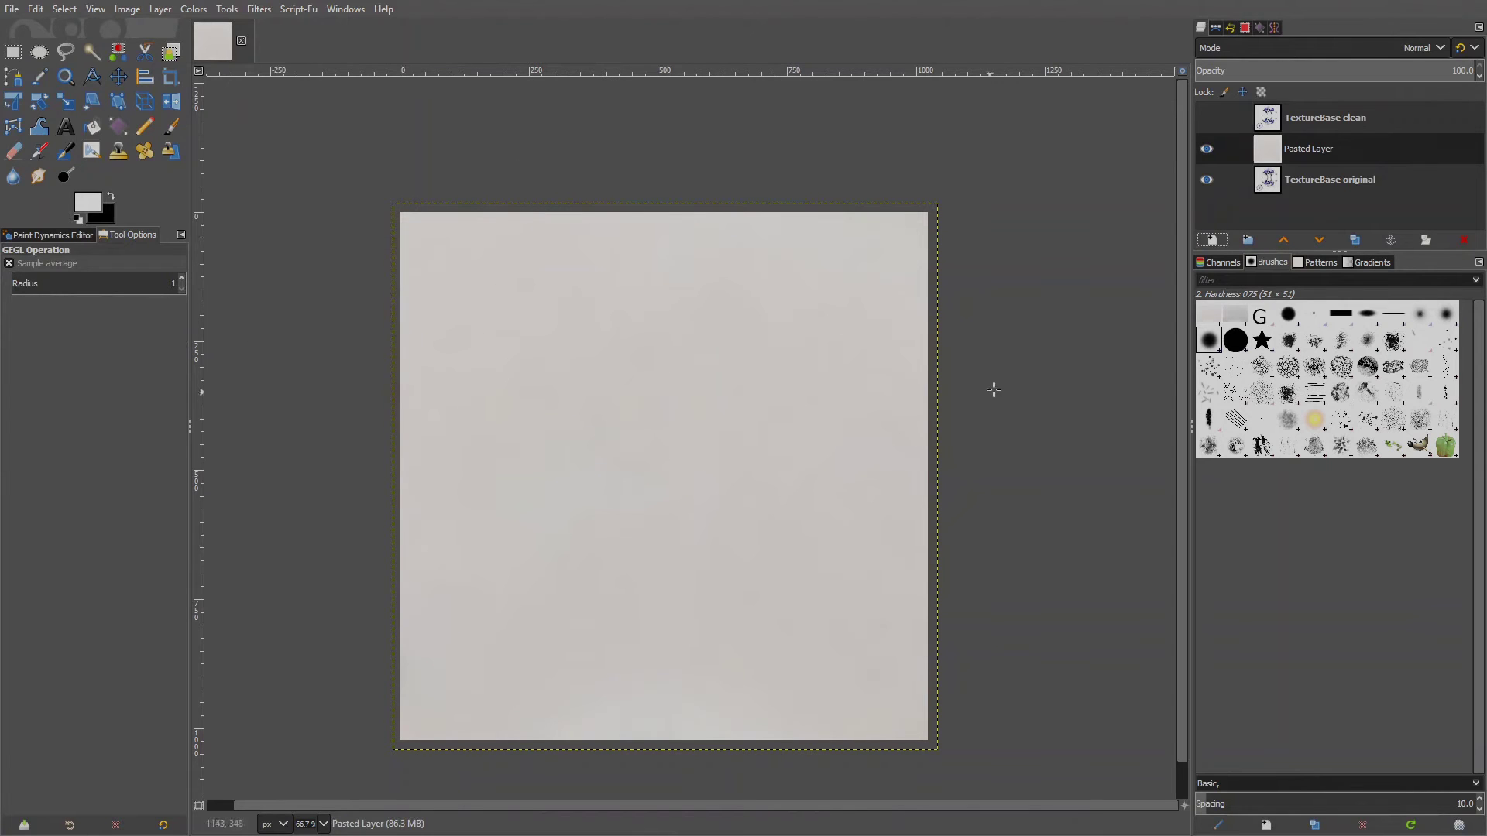
# Apply the Oilify filter to the background patch with mask radius 4, exponent 8 and 128 intensities.
pyautogui.moveTo(390, 262)
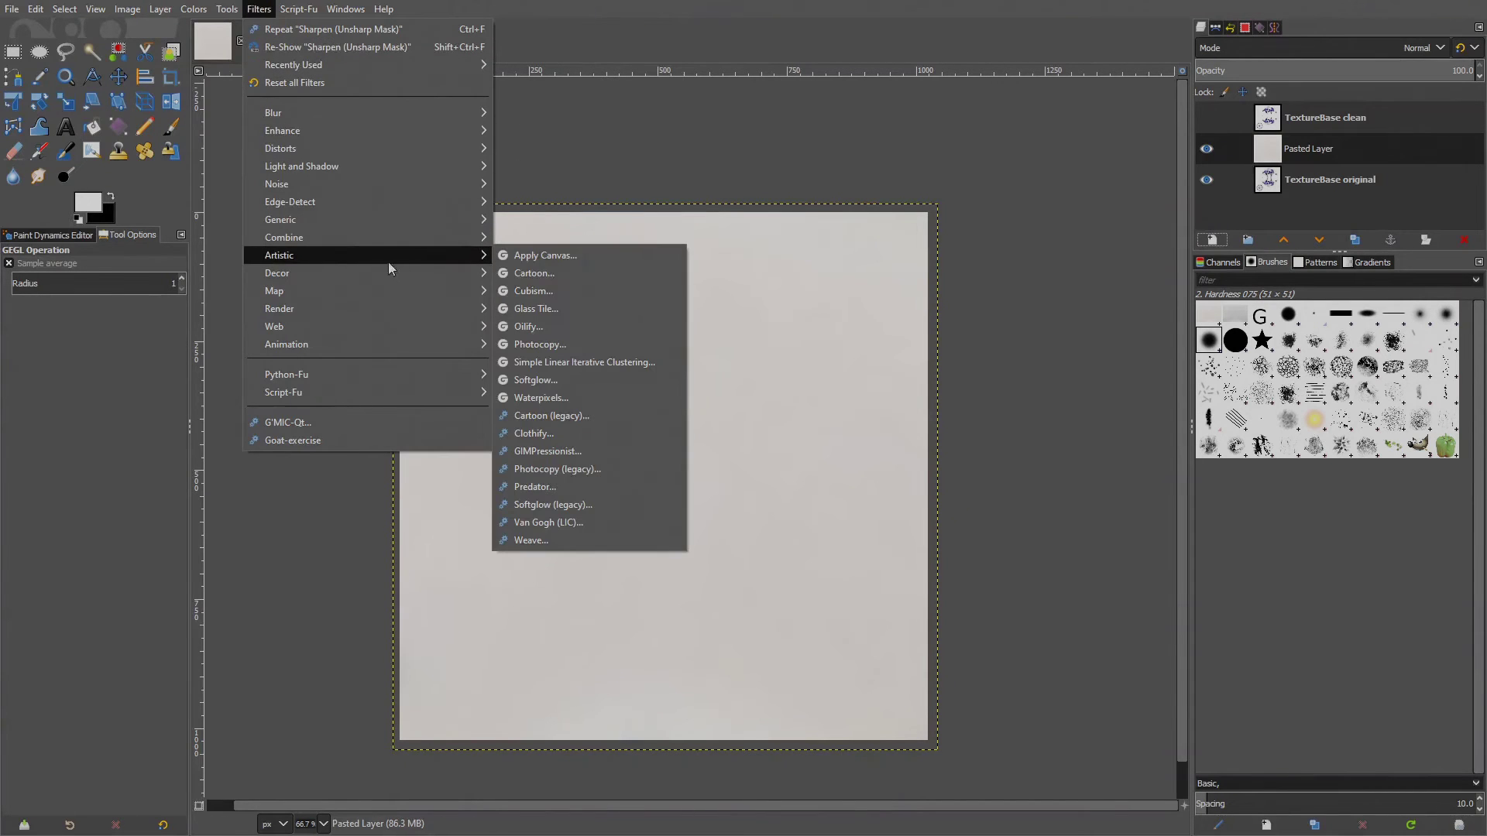
pyautogui.click(514, 331)
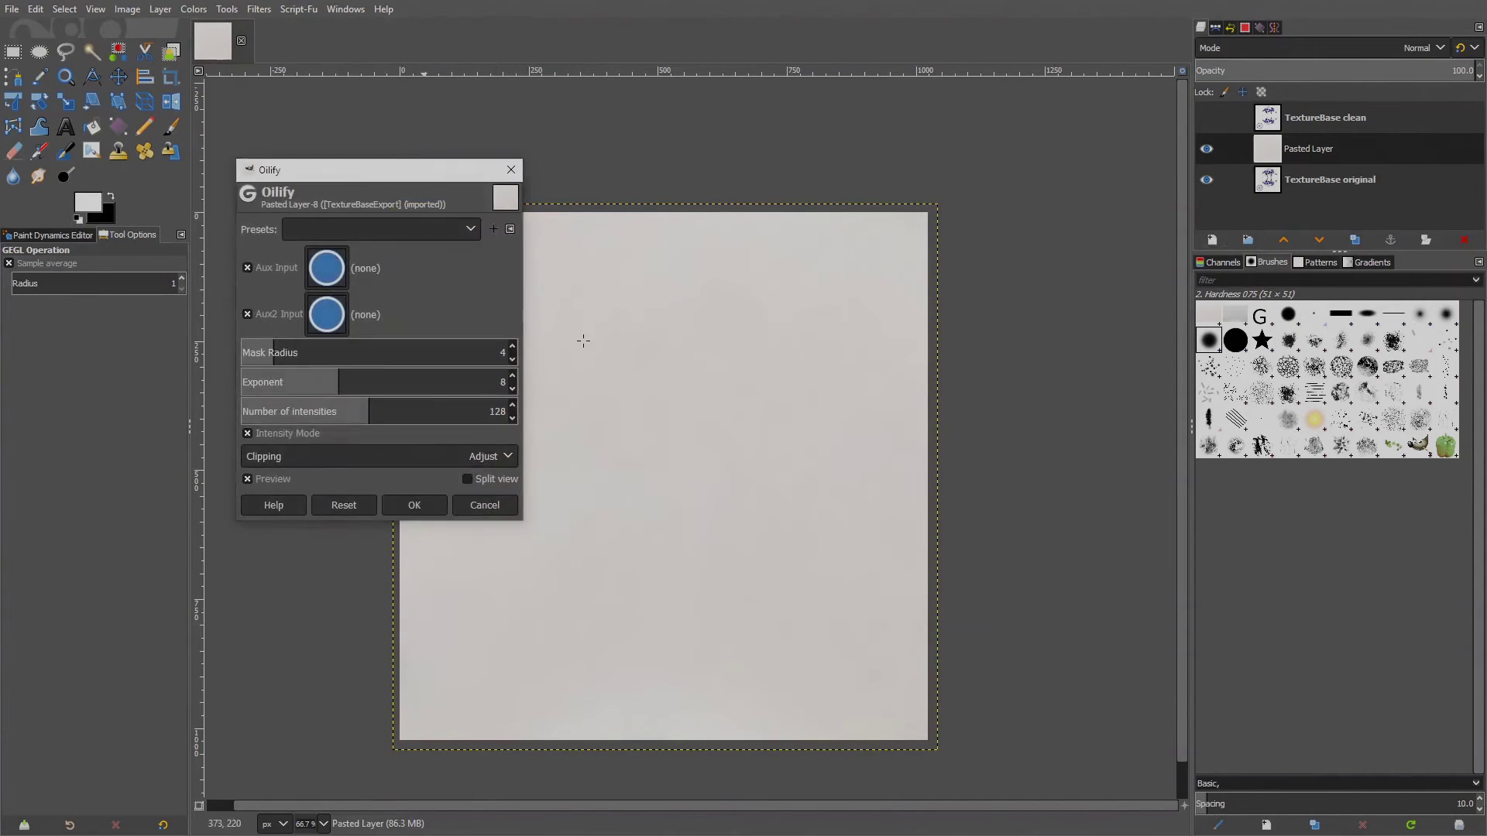
pyautogui.click(416, 505)
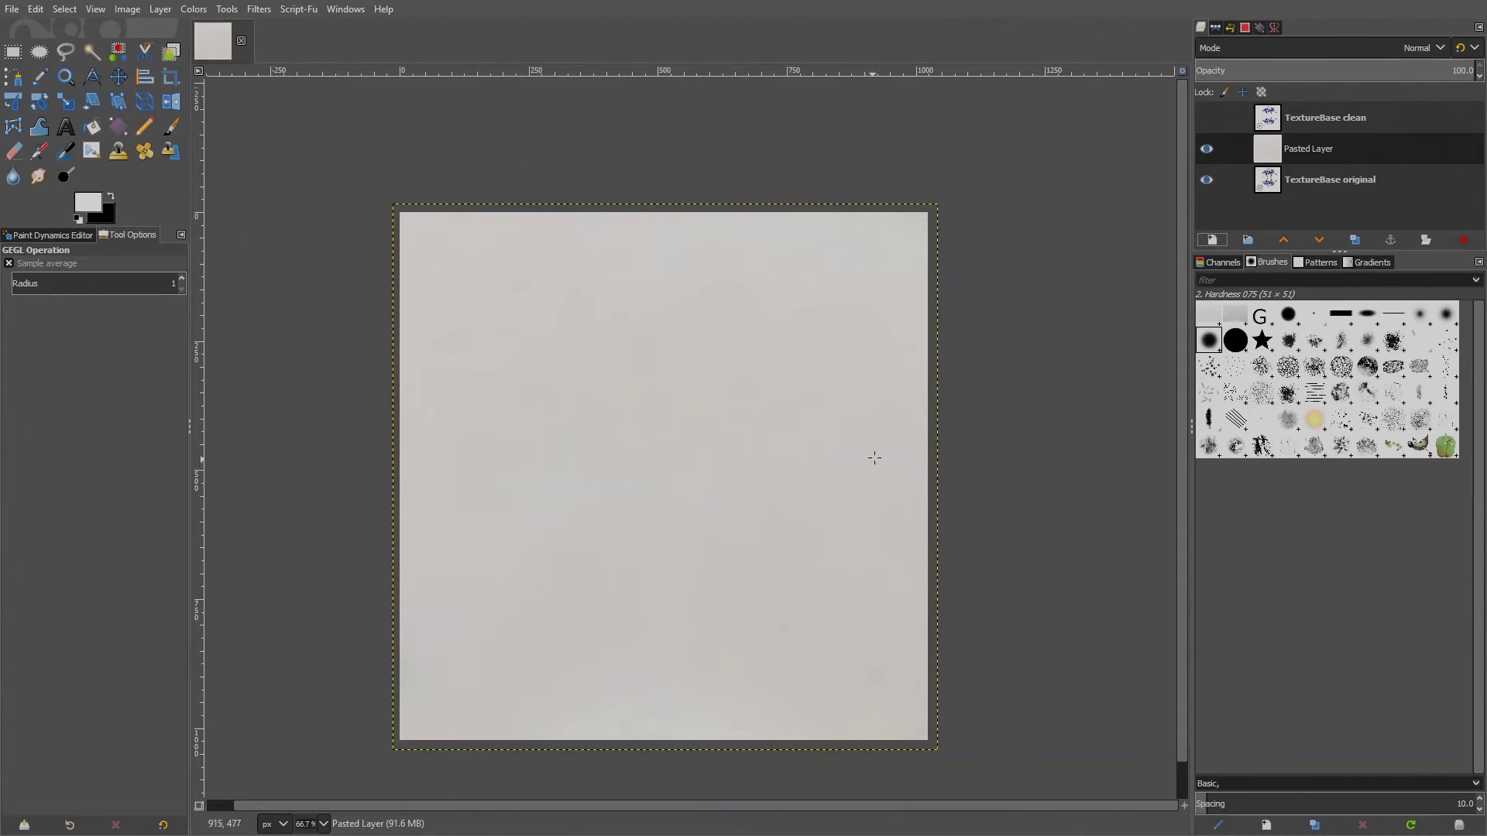
# Desaturate the background patch completely by setting its saturation scale to 0.
pyautogui.click(194, 8)
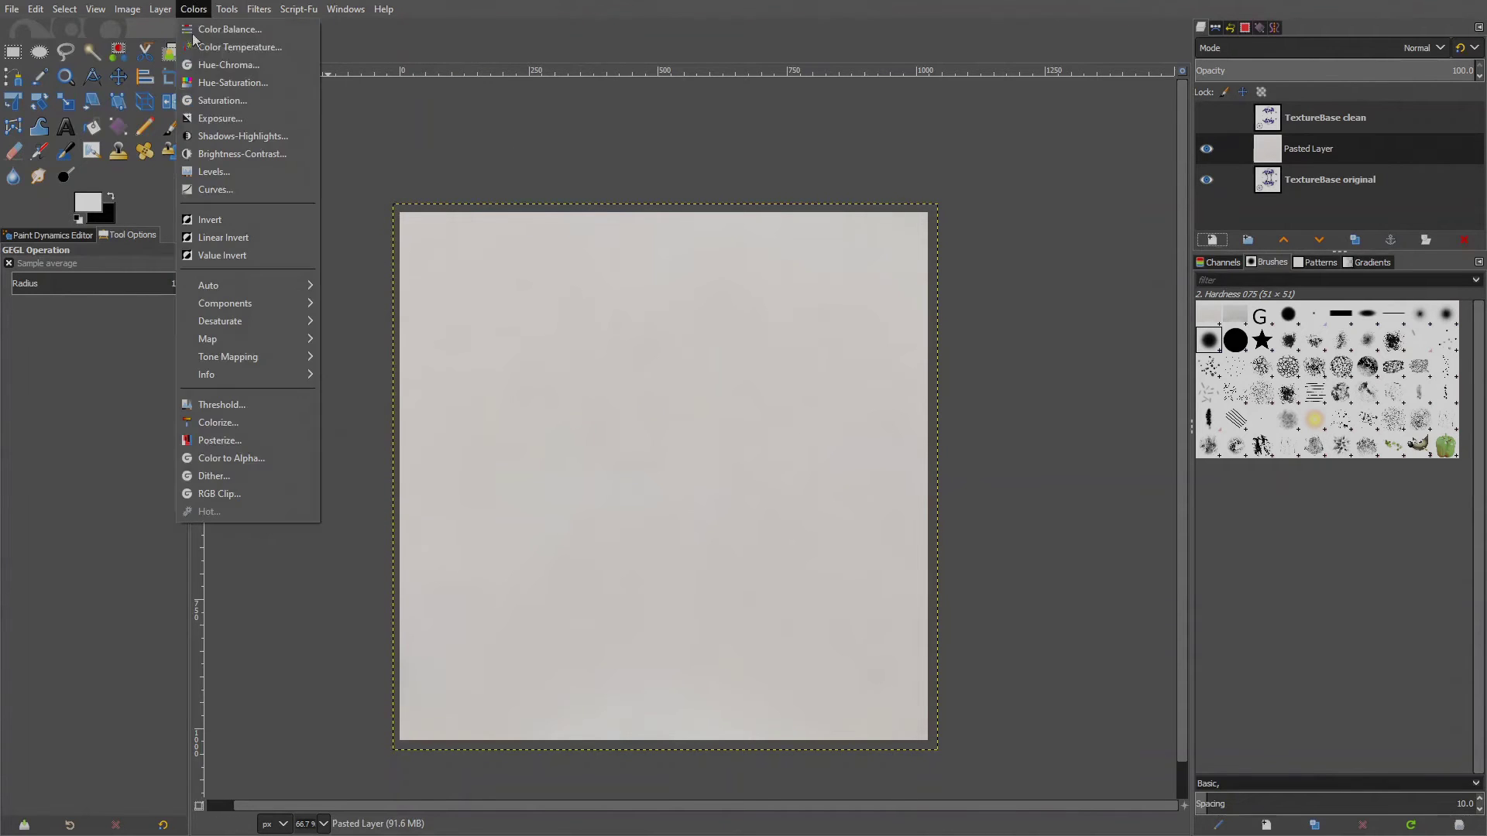
pyautogui.click(195, 108)
pyautogui.moveTo(383, 264); pyautogui.dragTo(256, 266)
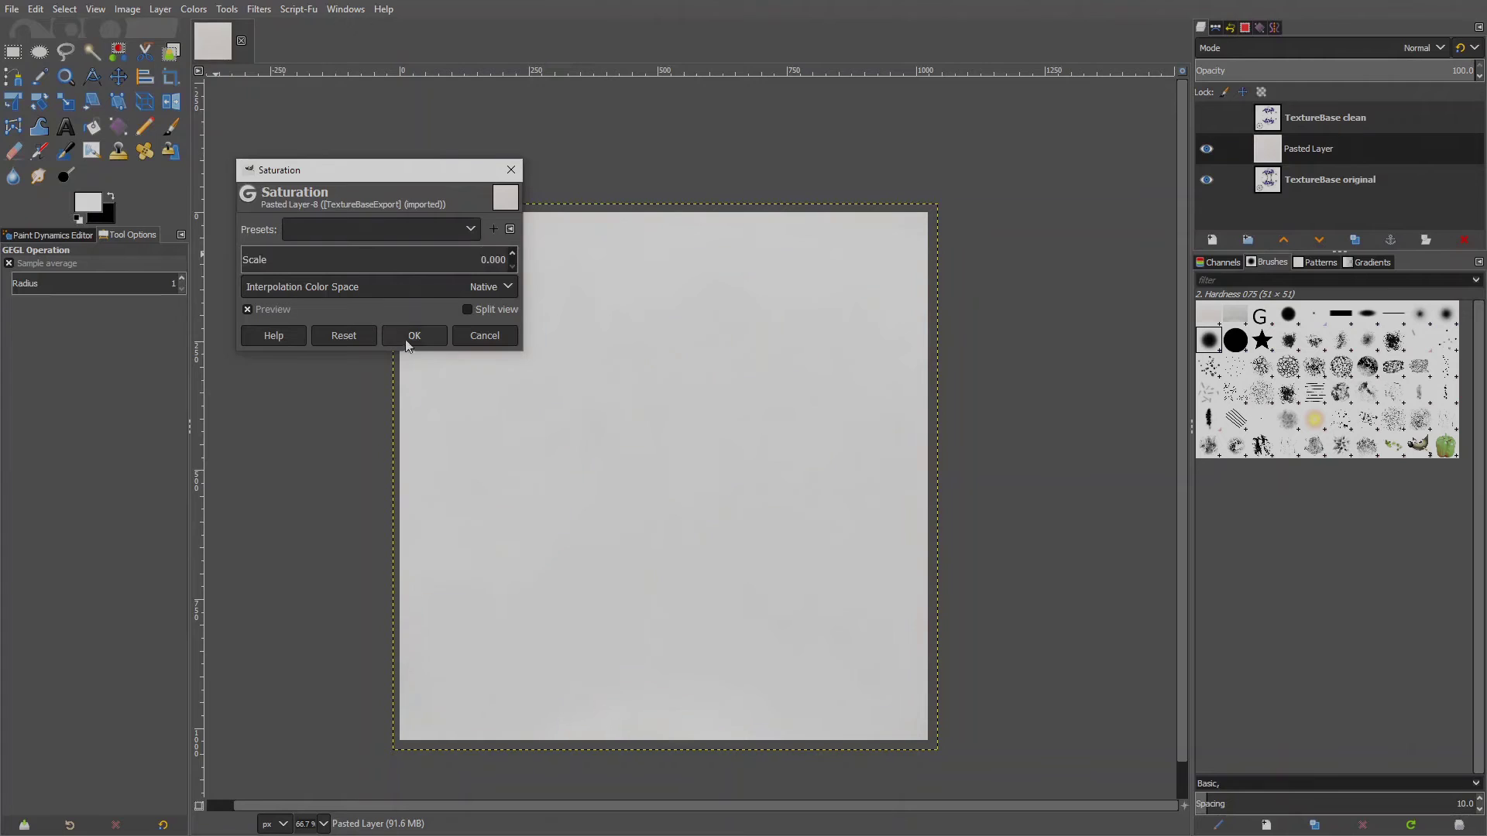
pyautogui.click(410, 334)
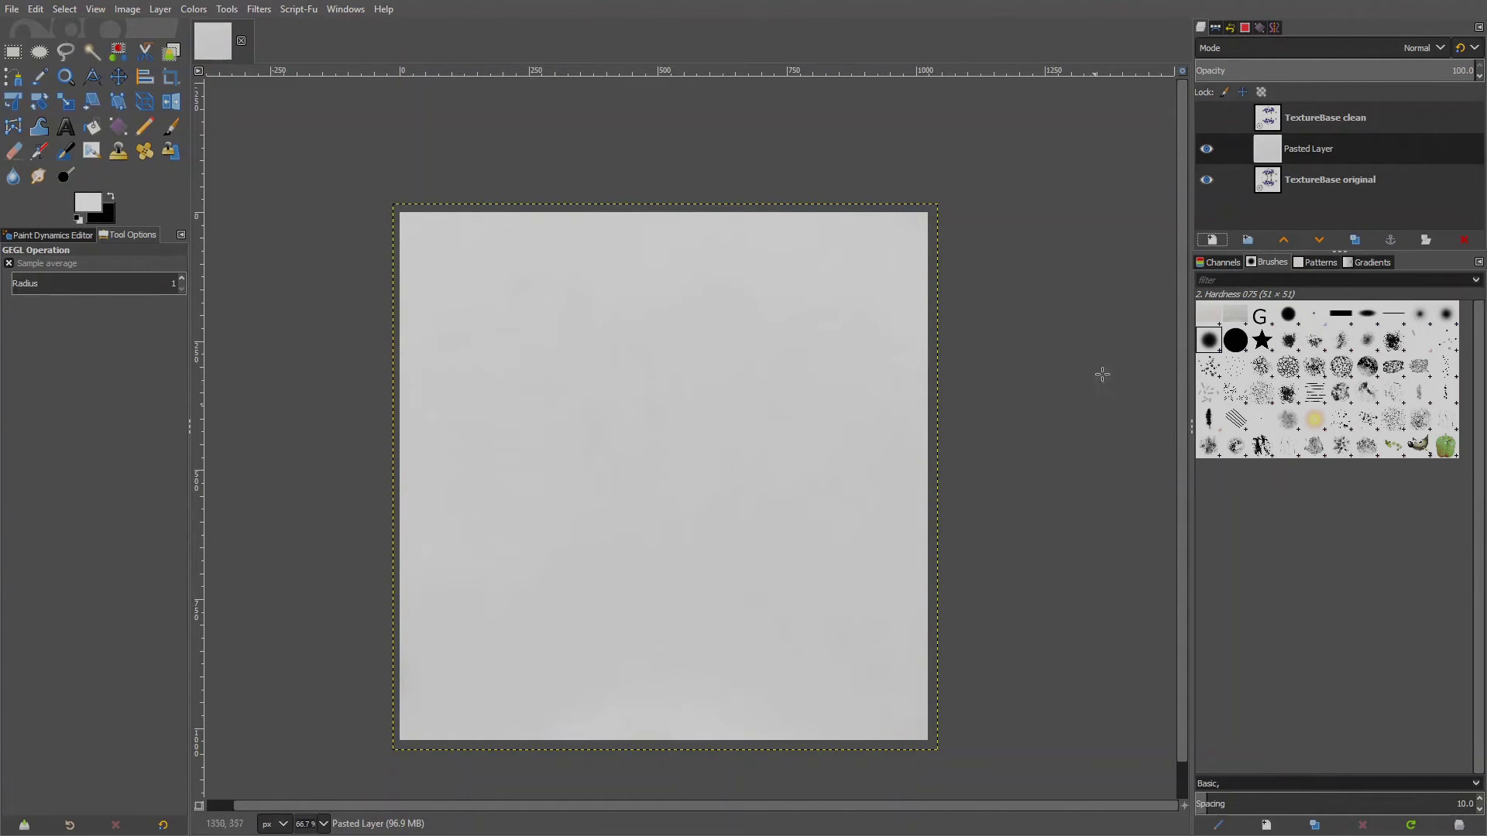
# Show only the TextureBase clean layer, select its light background by color and invert the selection to the blue motifs.
pyautogui.click(1207, 117)
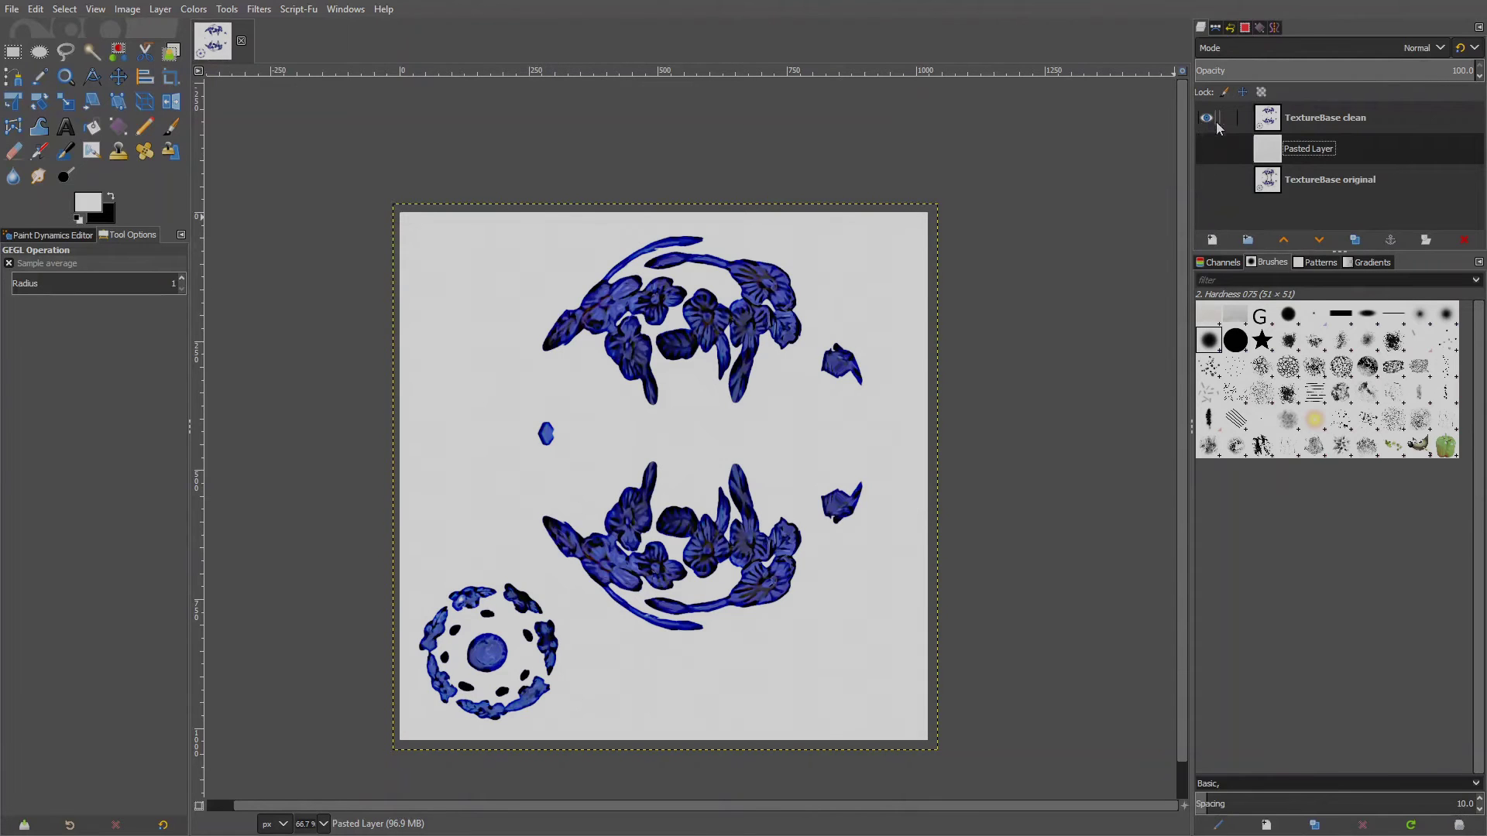
pyautogui.click(1323, 123)
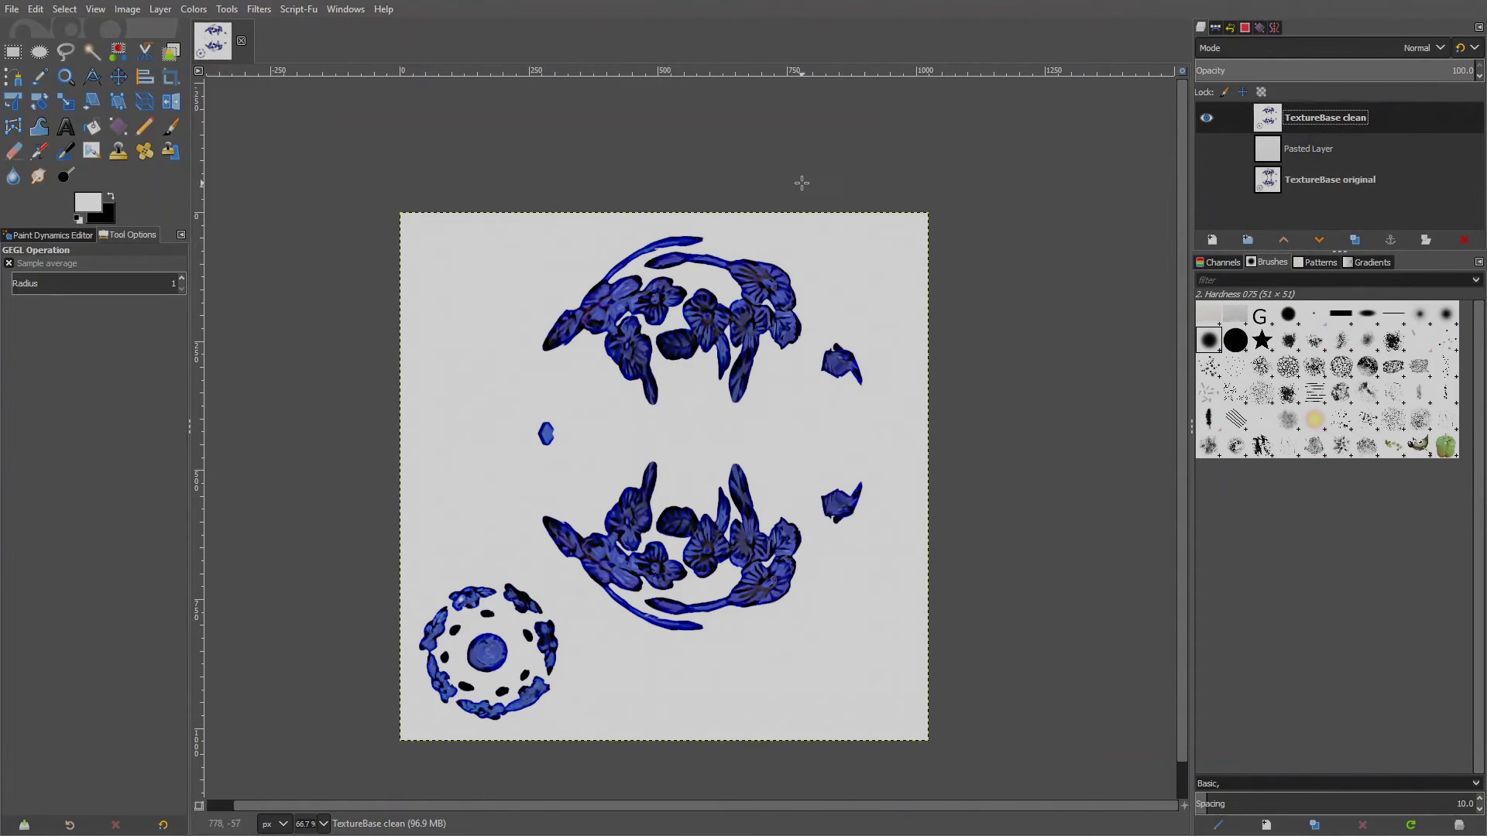
pyautogui.hotkey('shift', 'o')
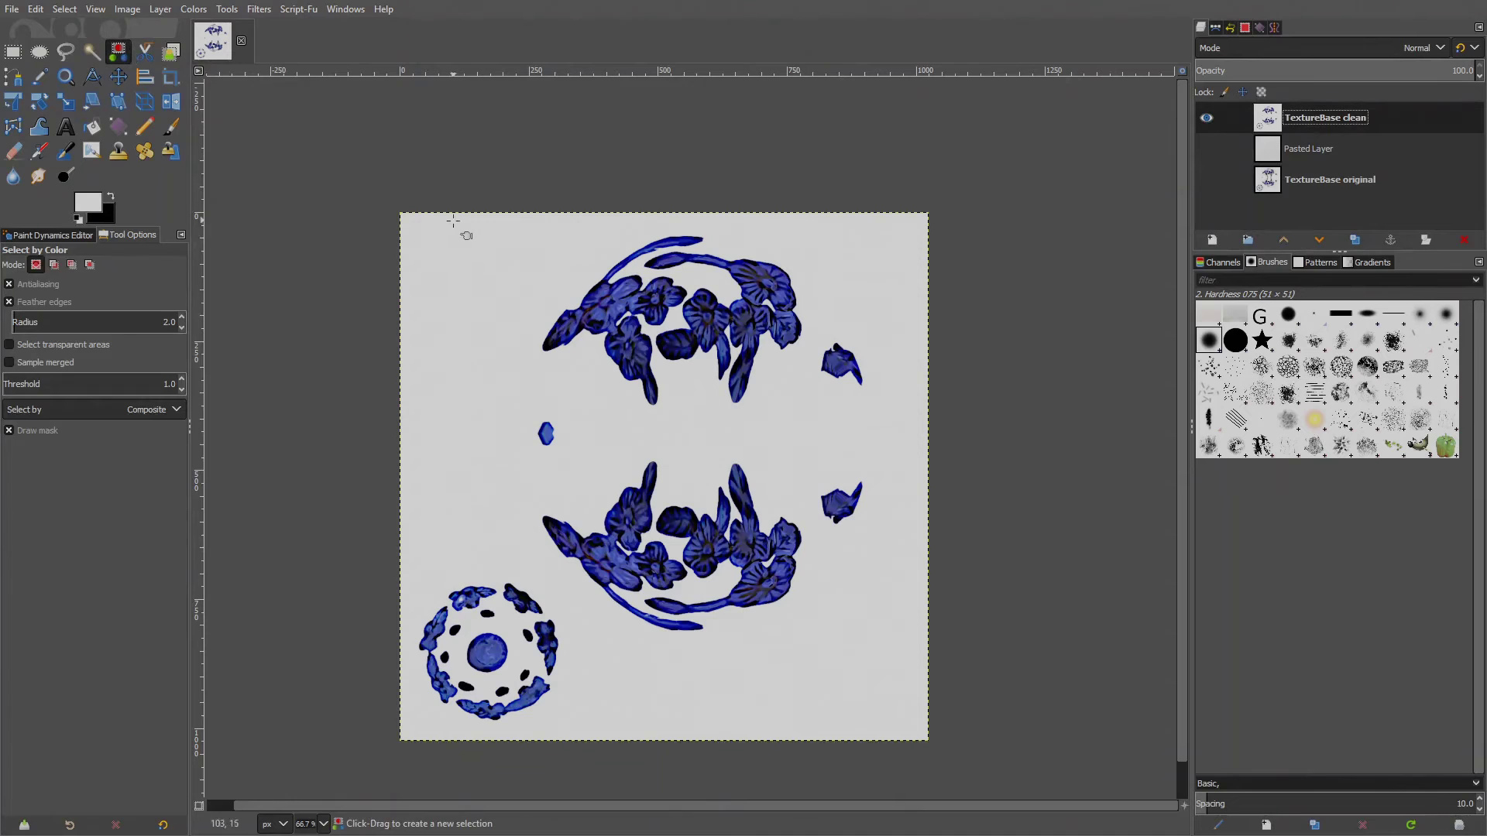
pyautogui.moveTo(442, 246); pyautogui.dragTo(510, 318)
pyautogui.click(67, 9)
pyautogui.click(77, 64)
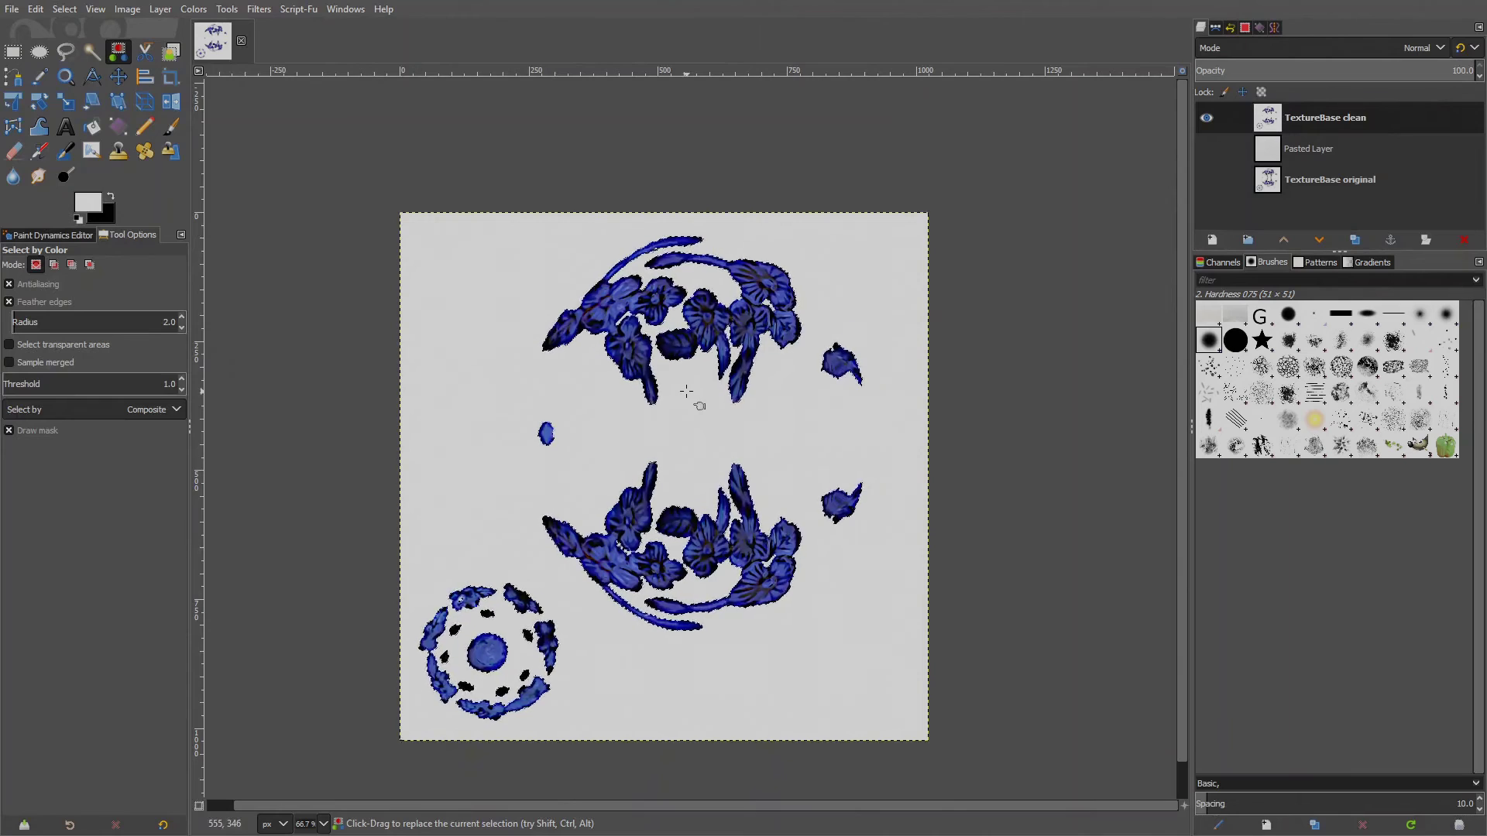
# Copy the selected motifs onto a new layer and place the visible gray background layer directly beneath it, above TextureBase clean.
pyautogui.hotkey('ctrl', 'c')
pyautogui.hotkey('ctrl', 'v')
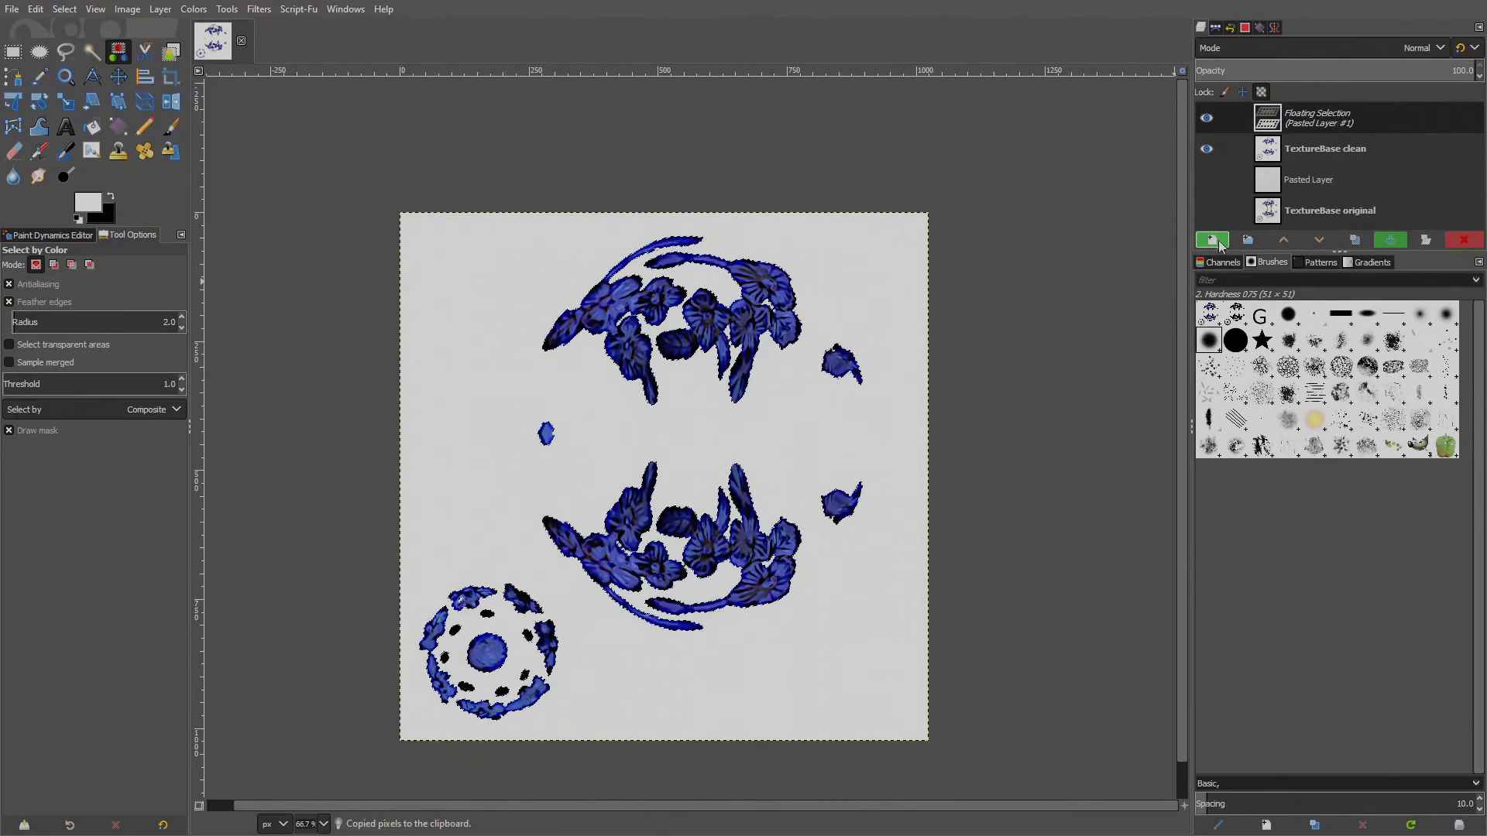
pyautogui.click(1219, 243)
pyautogui.moveTo(1309, 179); pyautogui.dragTo(1299, 135)
pyautogui.click(1210, 149)
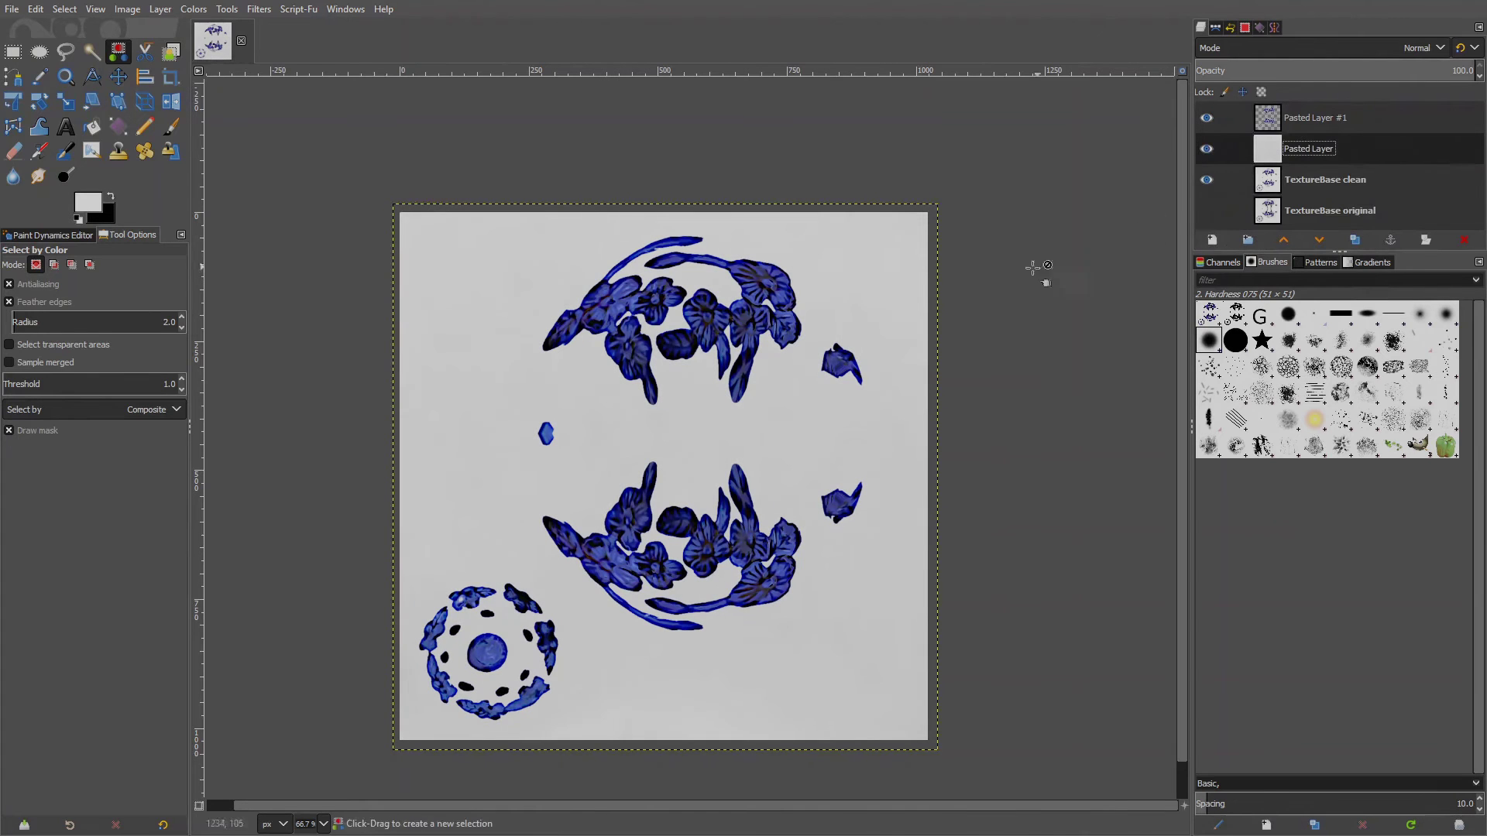
# Duplicate the gray background layer, set the copy's blend mode to Multiply and duplicate that copy once more.
pyautogui.click(1363, 248)
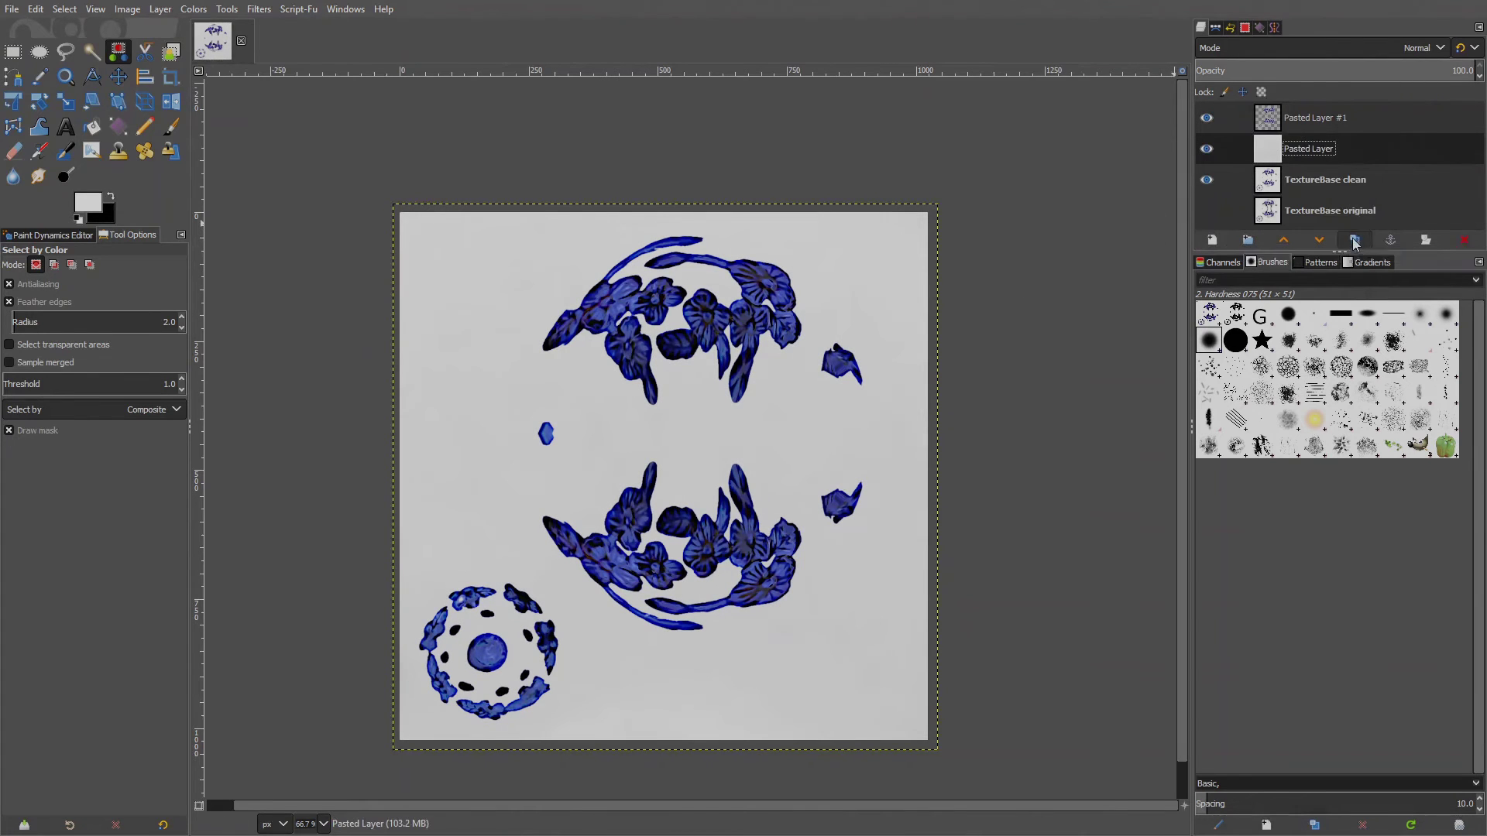
pyautogui.click(1426, 49)
pyautogui.click(1291, 360)
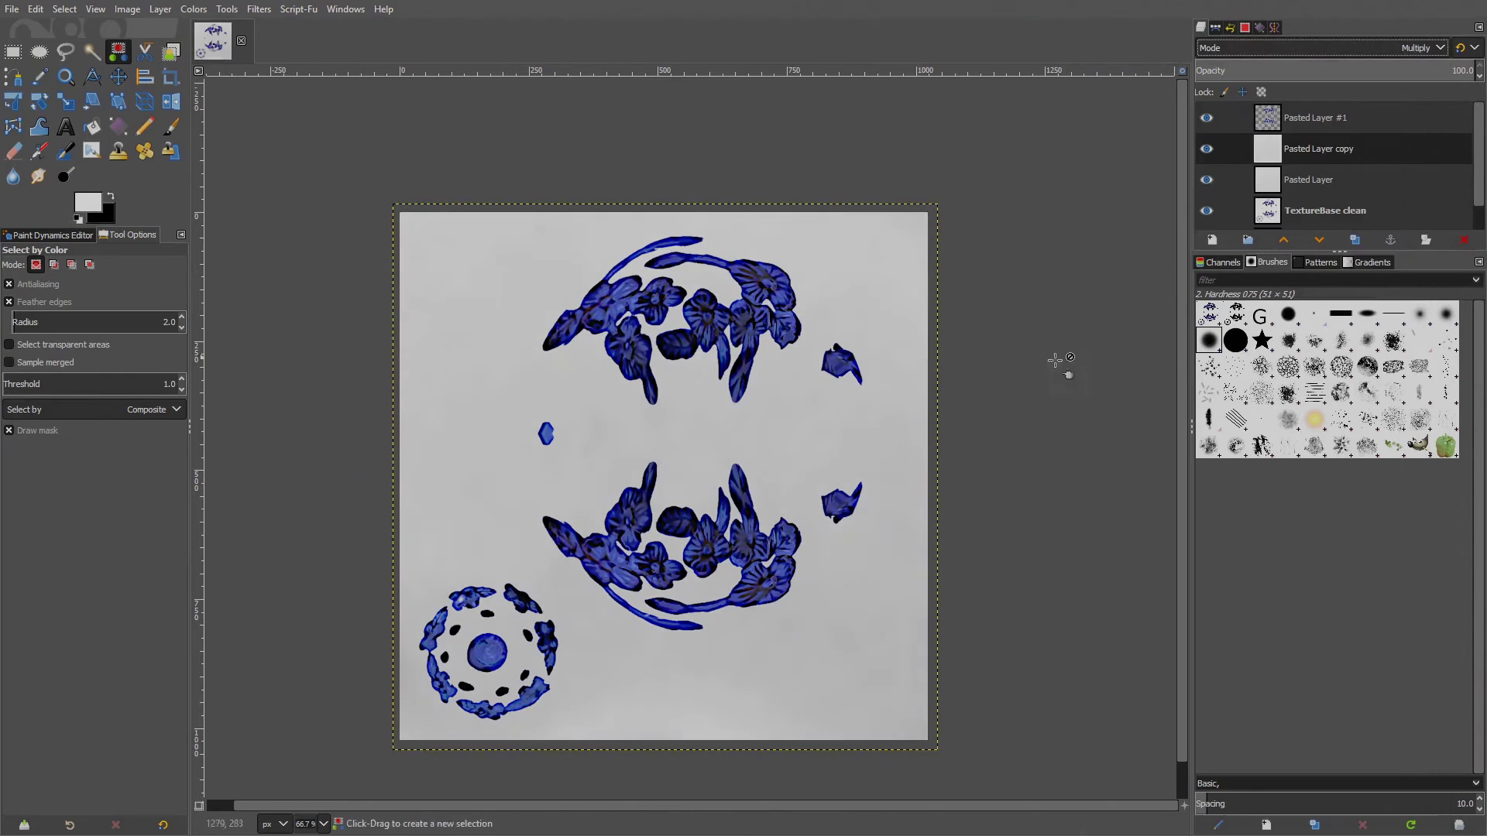
pyautogui.click(1354, 240)
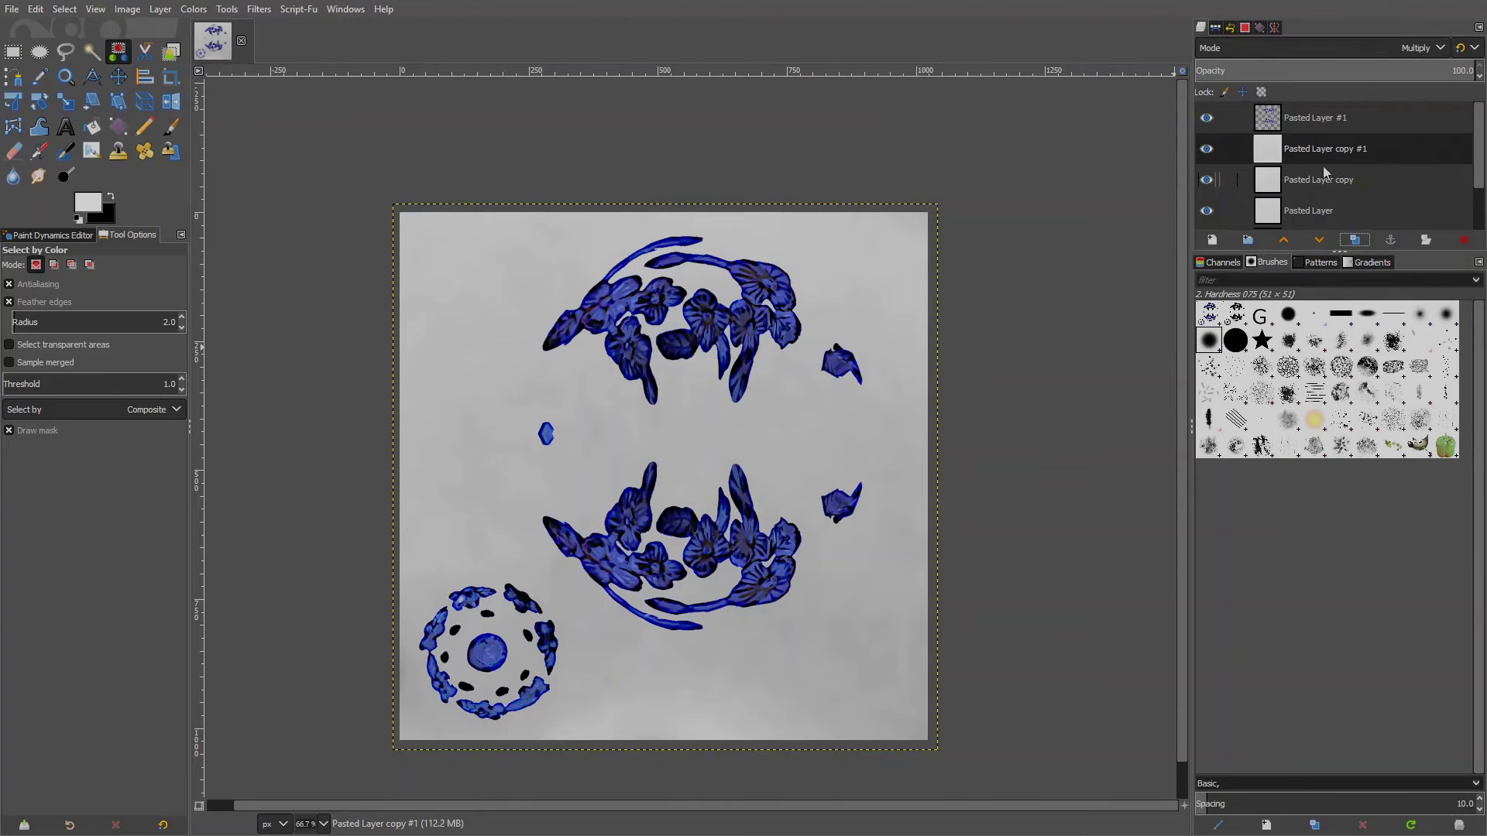
# Move the upper Multiply copy above the motif layer and place TextureBase clean and TextureBase original at the top of the layer stack.
pyautogui.moveTo(1324, 151); pyautogui.dragTo(1320, 112)
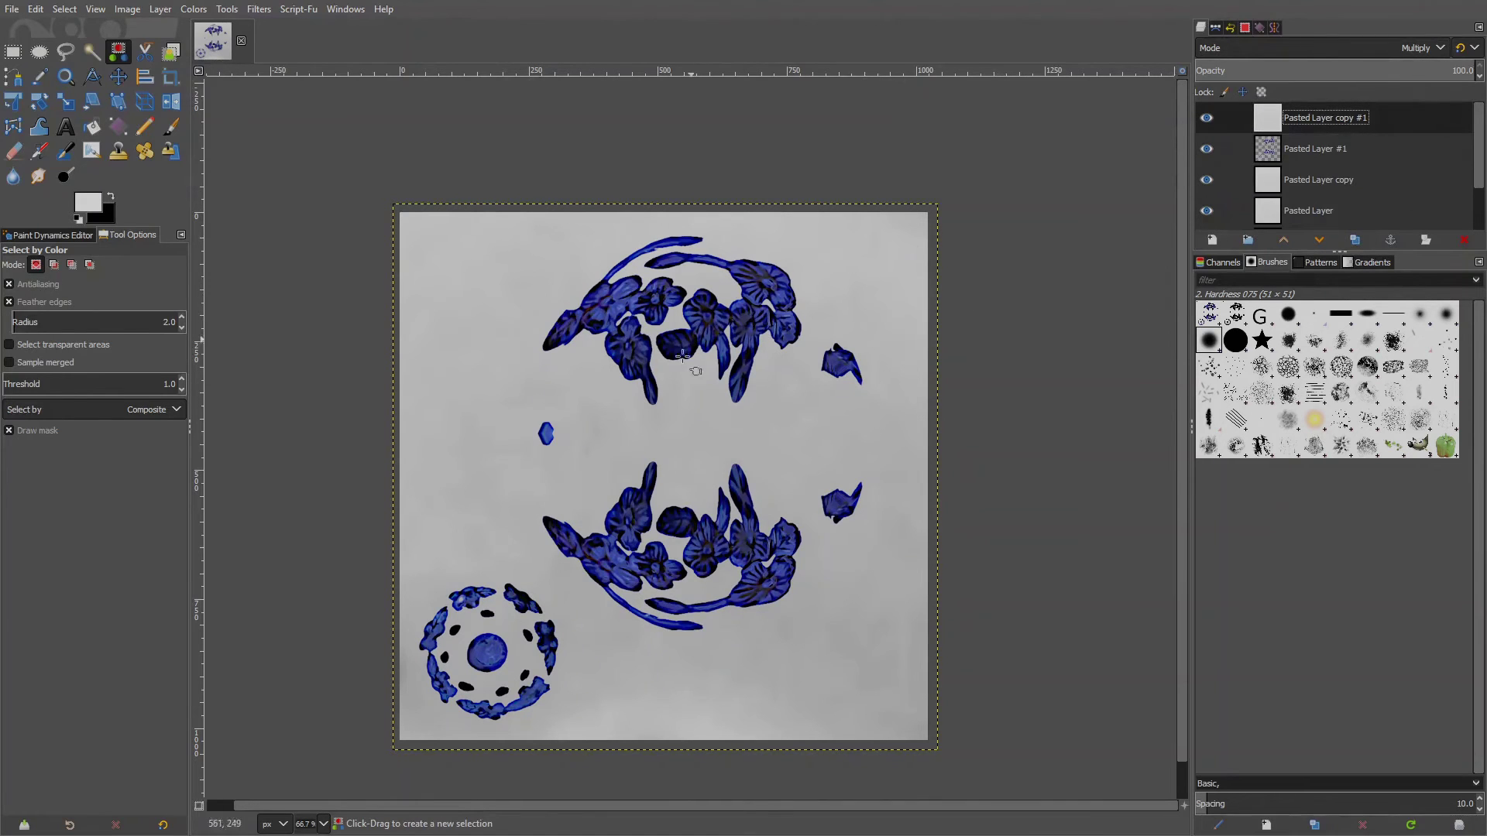
pyautogui.moveTo(1326, 252); pyautogui.dragTo(1302, 110)
pyautogui.click(1327, 247)
# Compare the original, cleaned and gray-textured versions by toggling the visibility of TextureBase original and TextureBase clean.
pyautogui.click(1206, 118)
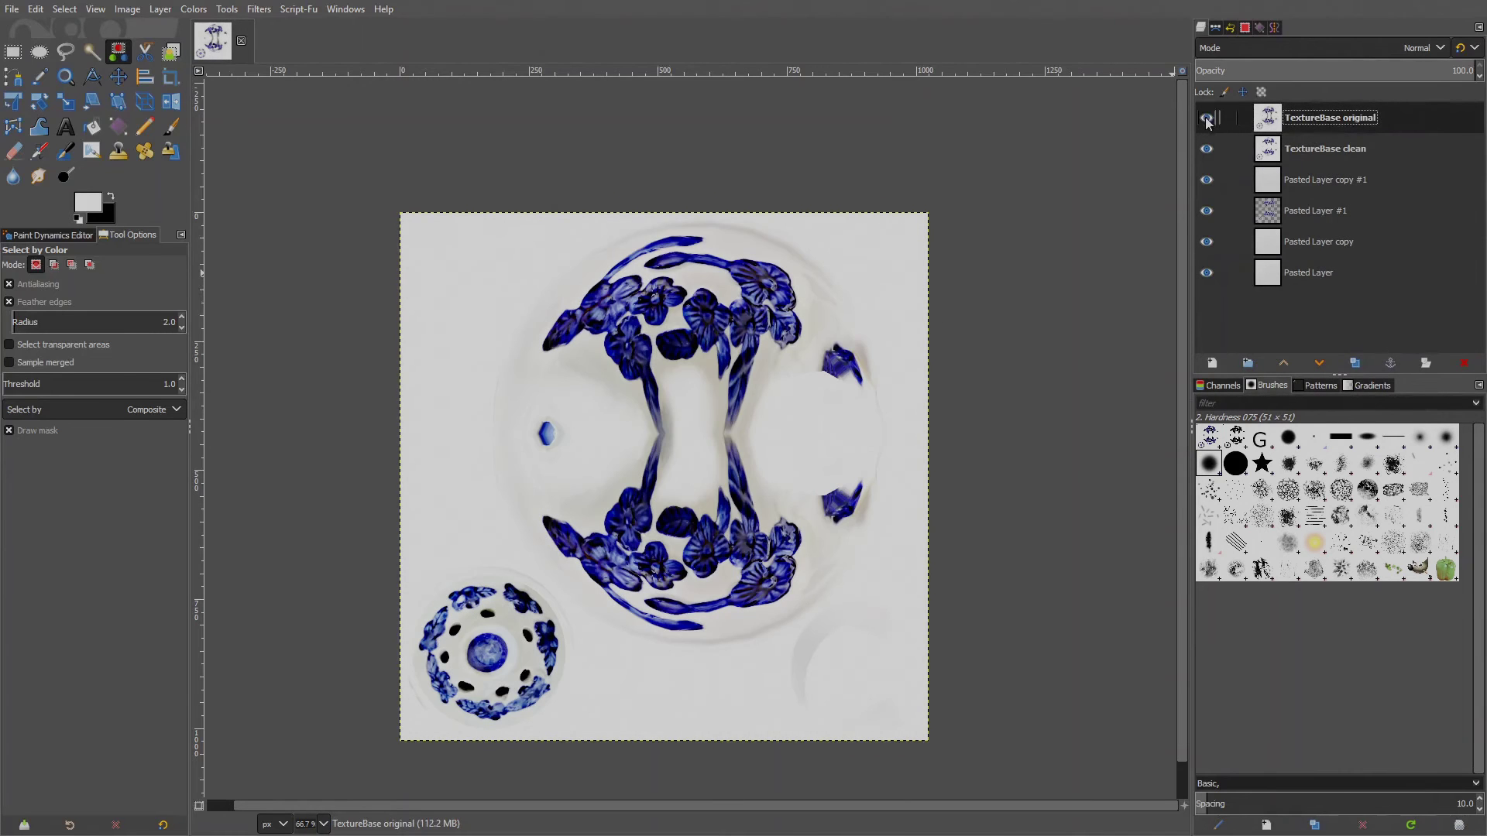
pyautogui.click(1207, 118)
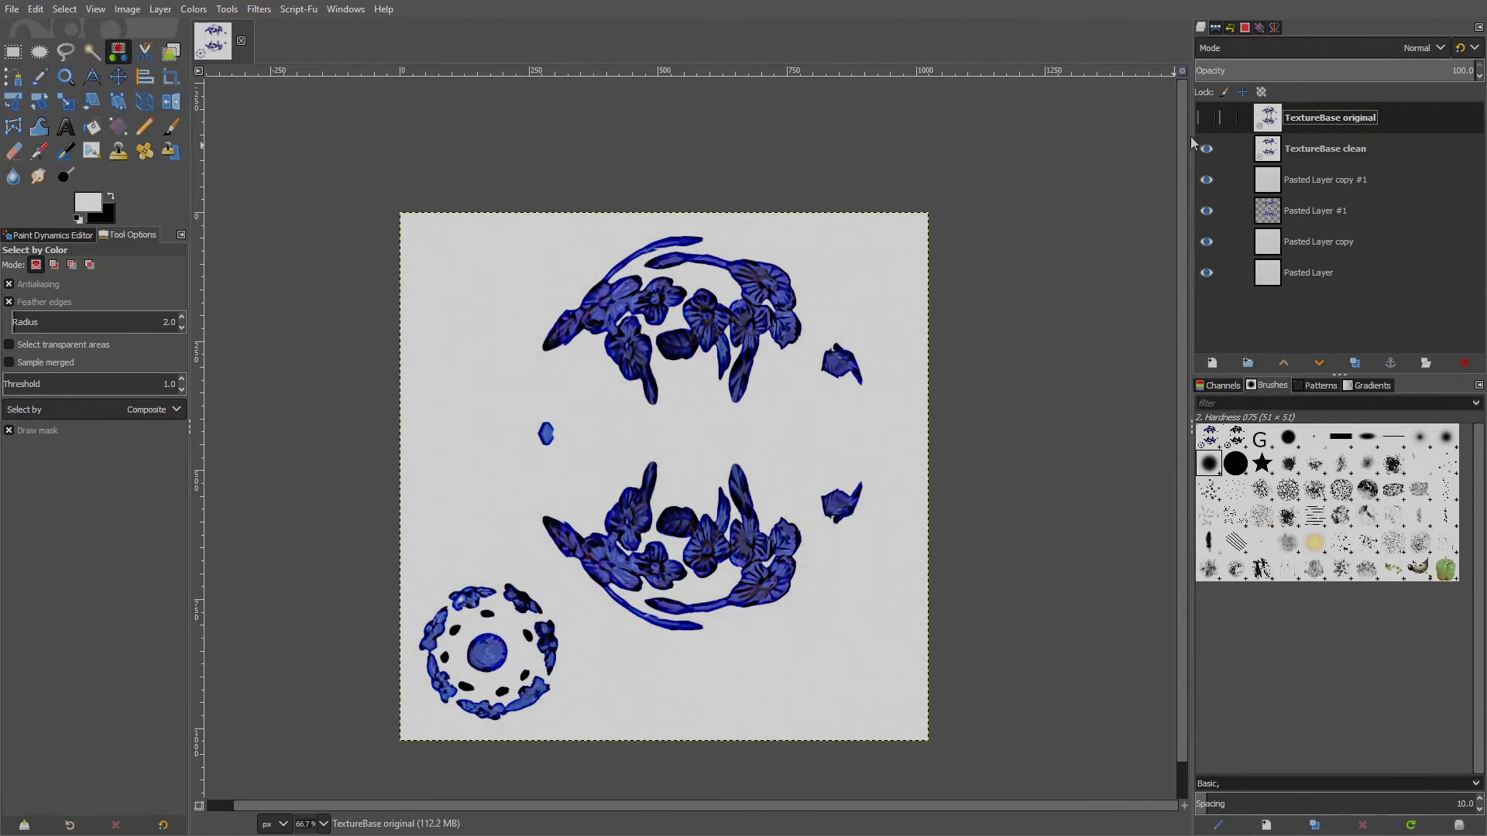
pyautogui.click(1207, 149)
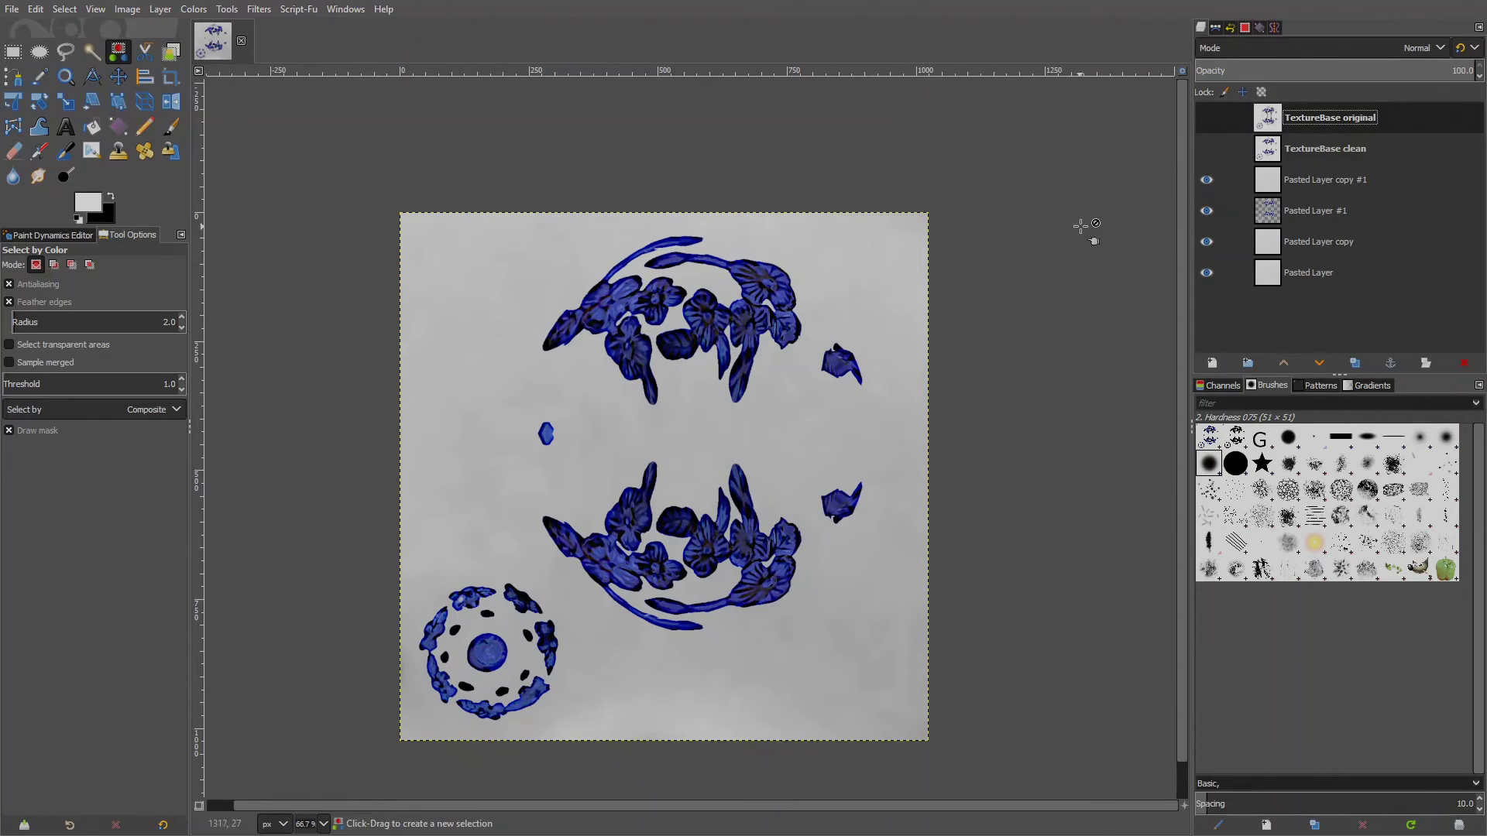
# Show the TextureBase clean layer and export the image as TextureClean.png.
pyautogui.click(1207, 149)
pyautogui.click(12, 9)
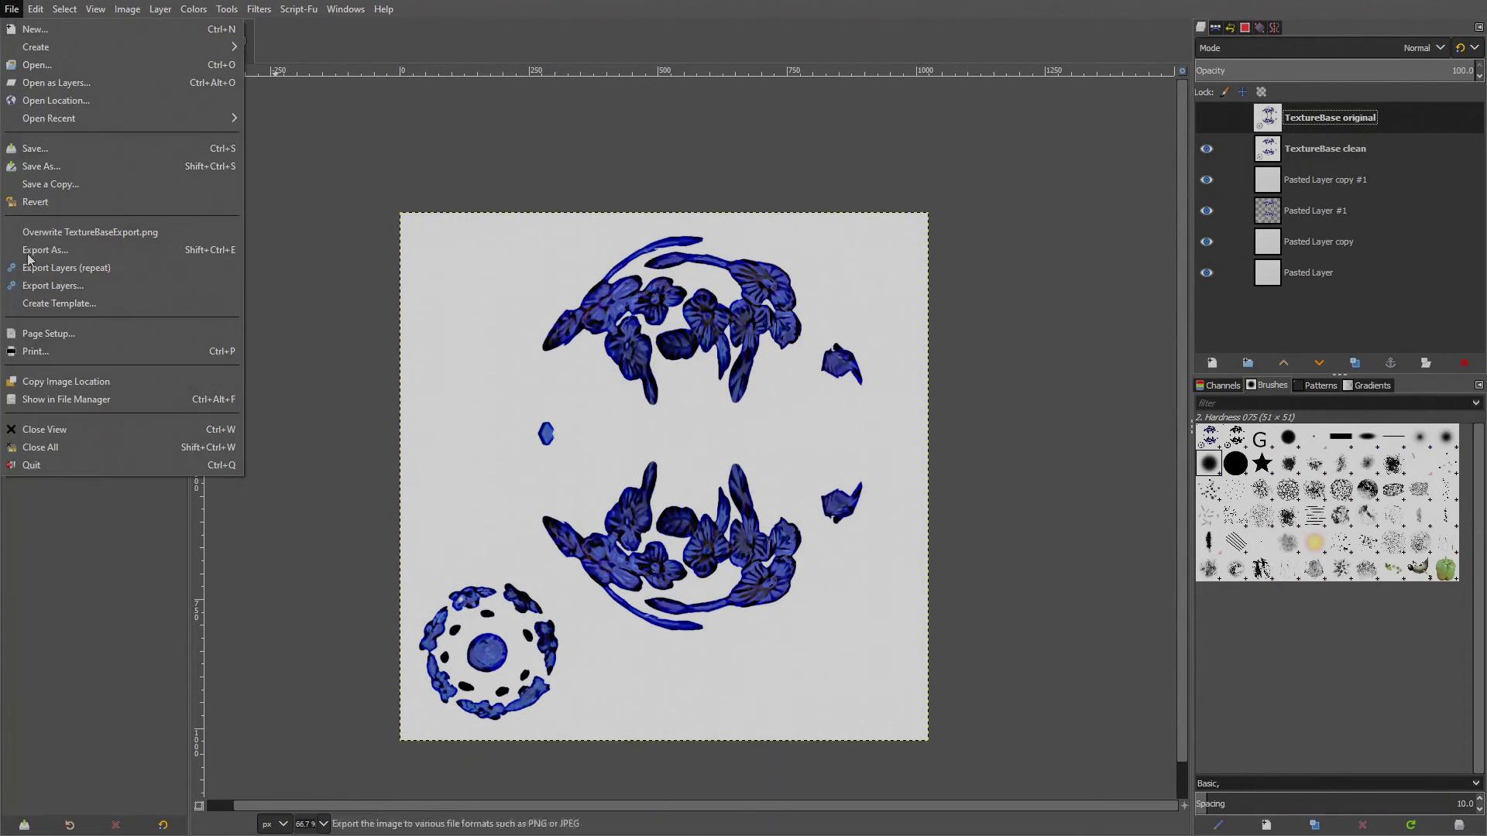
pyautogui.click(29, 253)
pyautogui.press('BackSpace')
pyautogui.press('BackSpace')
pyautogui.write('Clean')
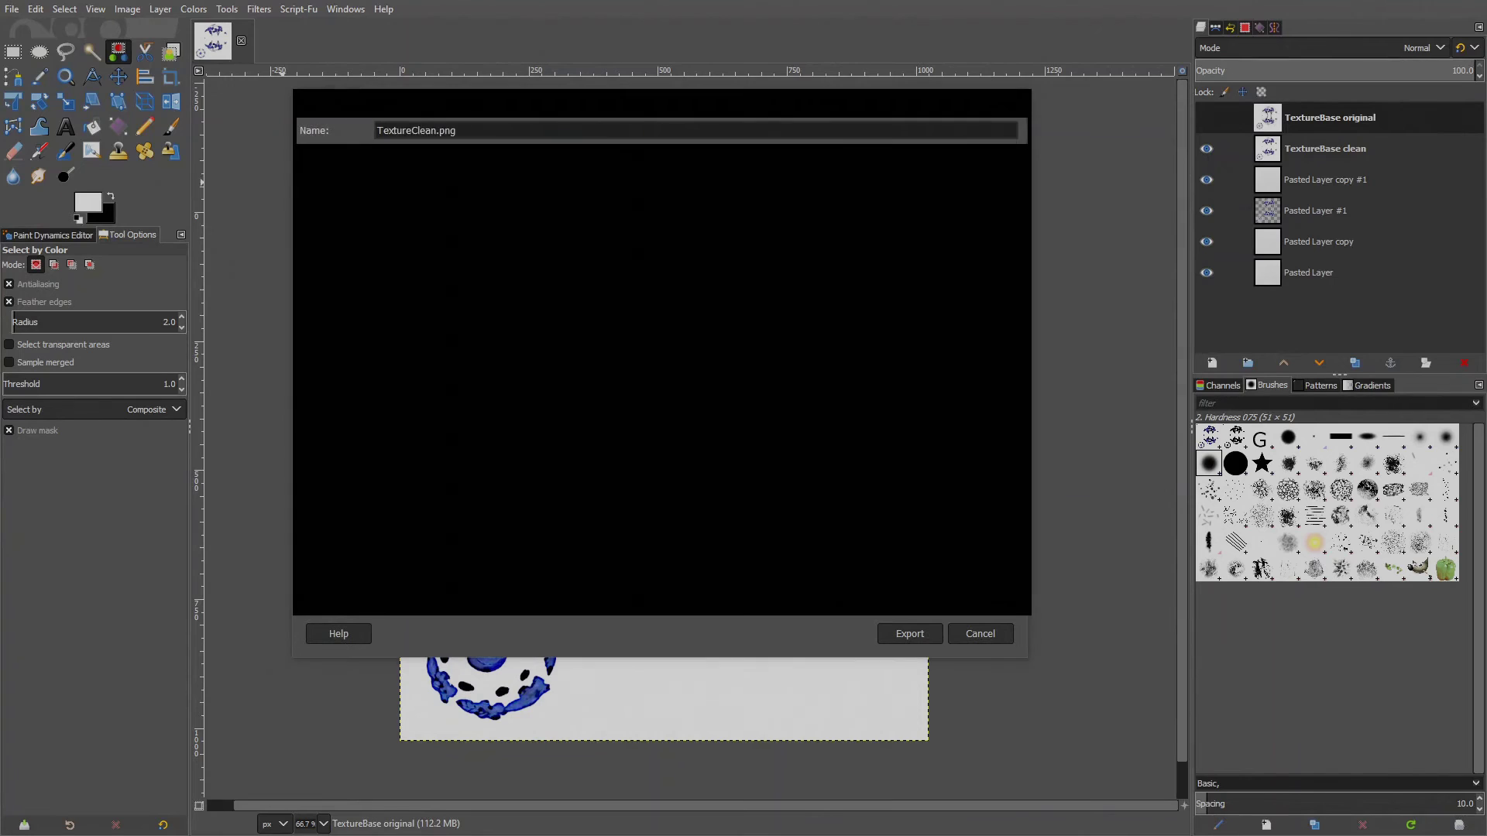
pyautogui.click(909, 633)
# Hide the TextureBase clean layer and export the gray-textured version as TextureDirty.png.
pyautogui.click(1214, 152)
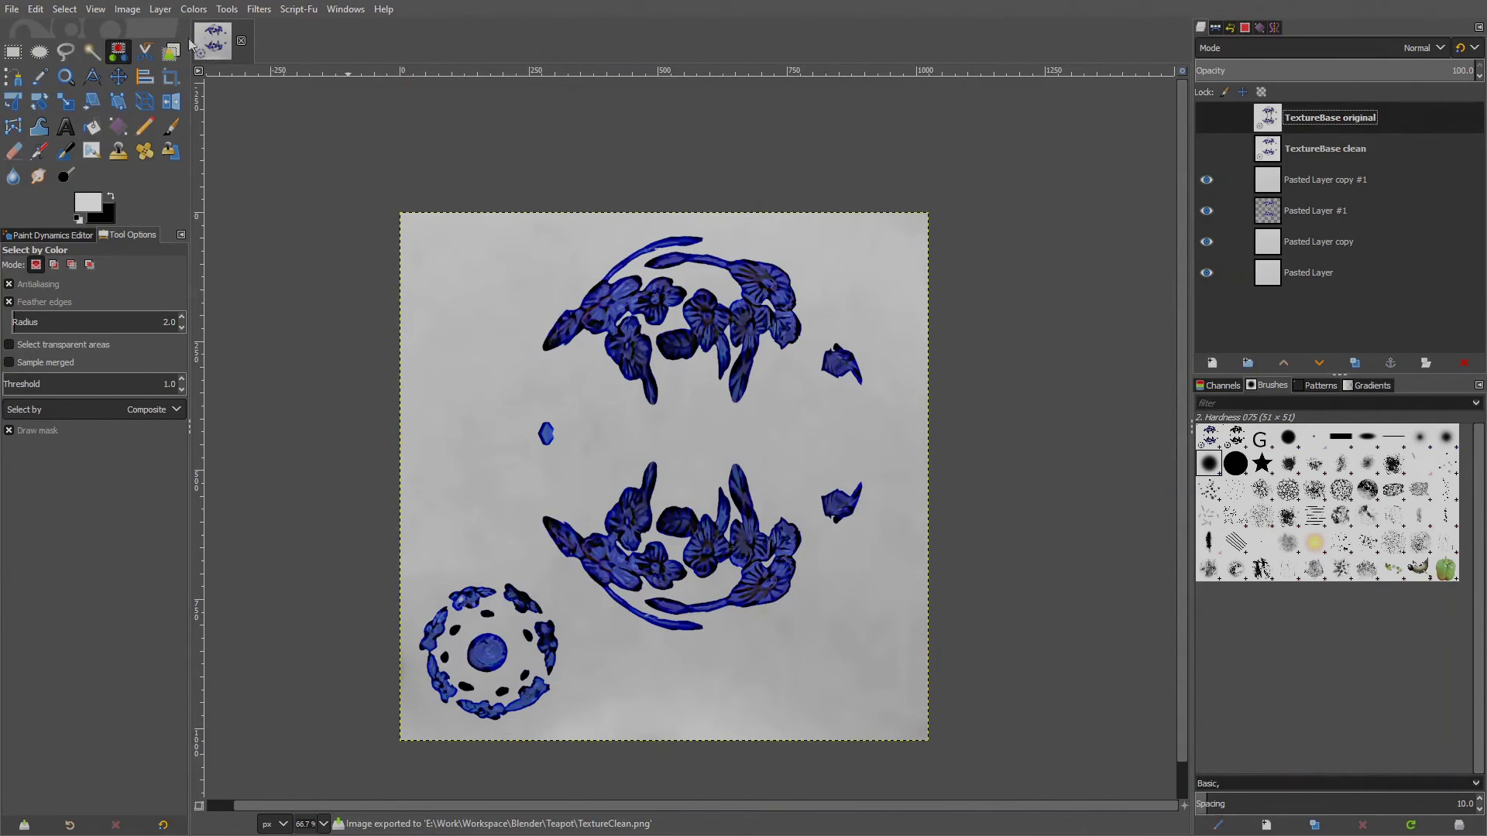
pyautogui.click(12, 9)
pyautogui.click(29, 253)
pyautogui.moveTo(438, 131); pyautogui.dragTo(413, 132)
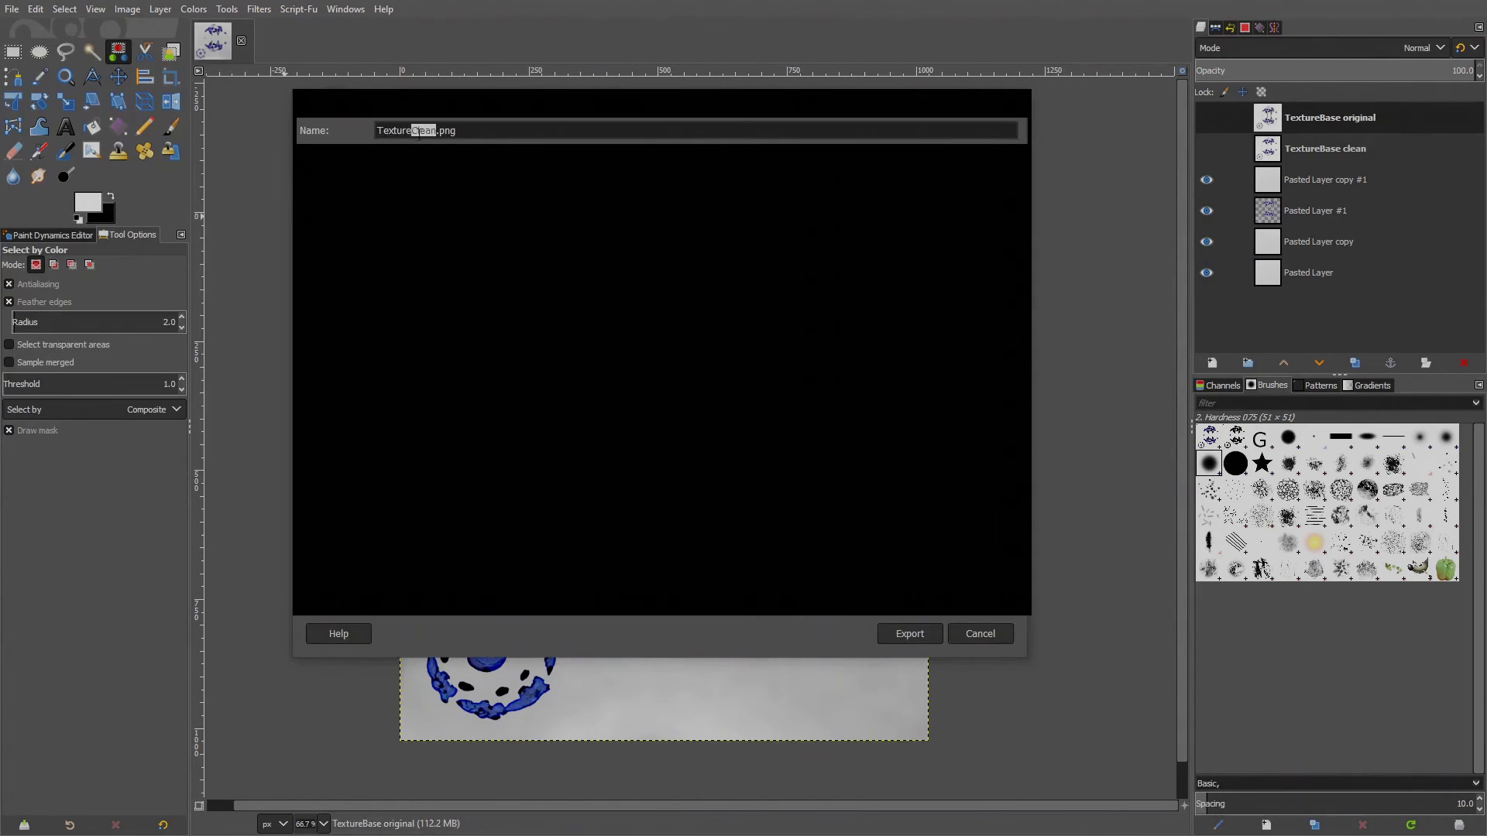
pyautogui.write('Dirty')
pyautogui.click(910, 633)
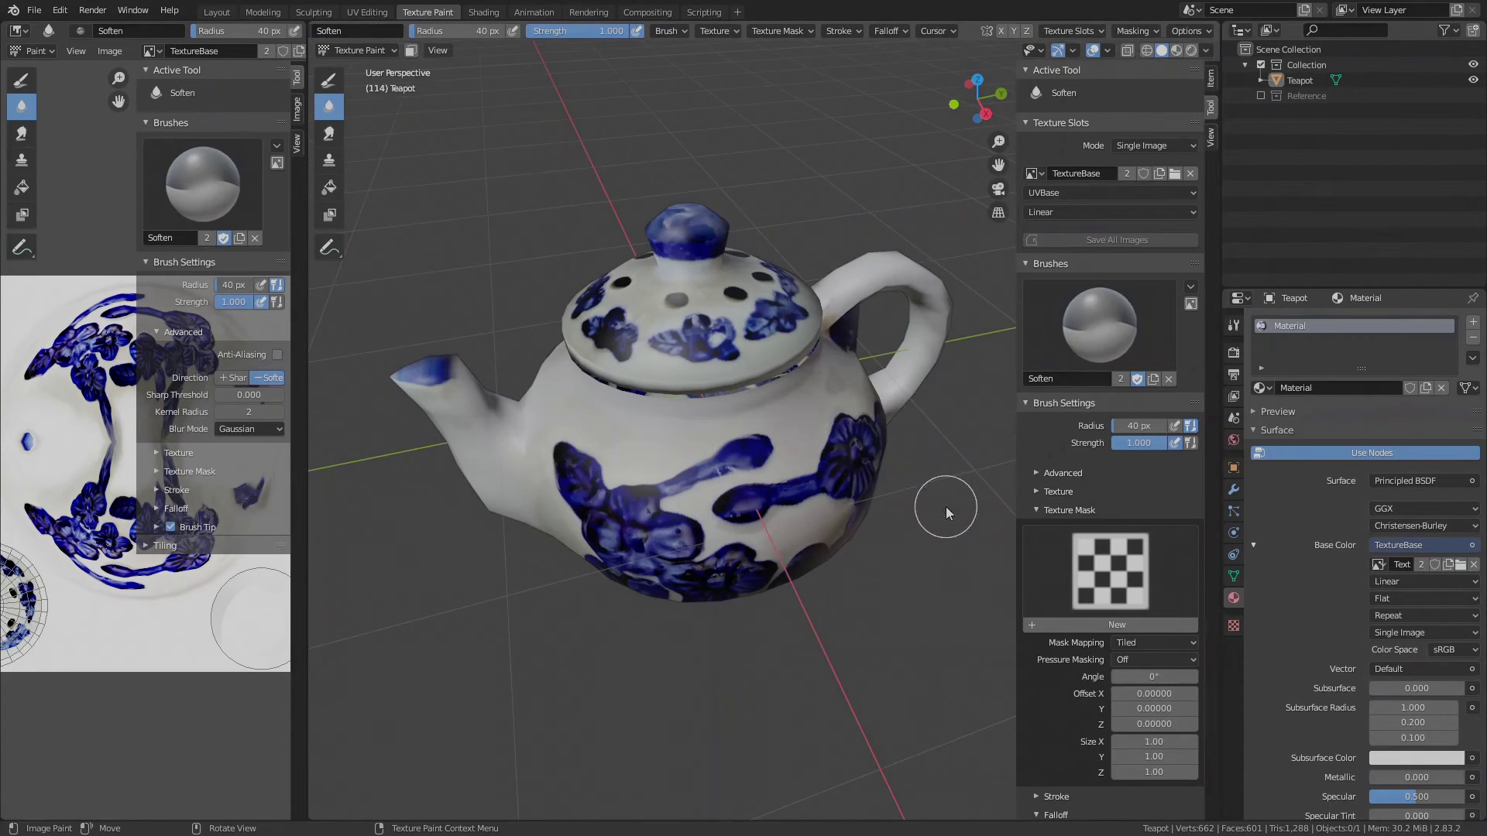
# Switch to Blender, set the viewport to Material Preview shading and light it with the dark studio HDRI.
pyautogui.click(1177, 50)
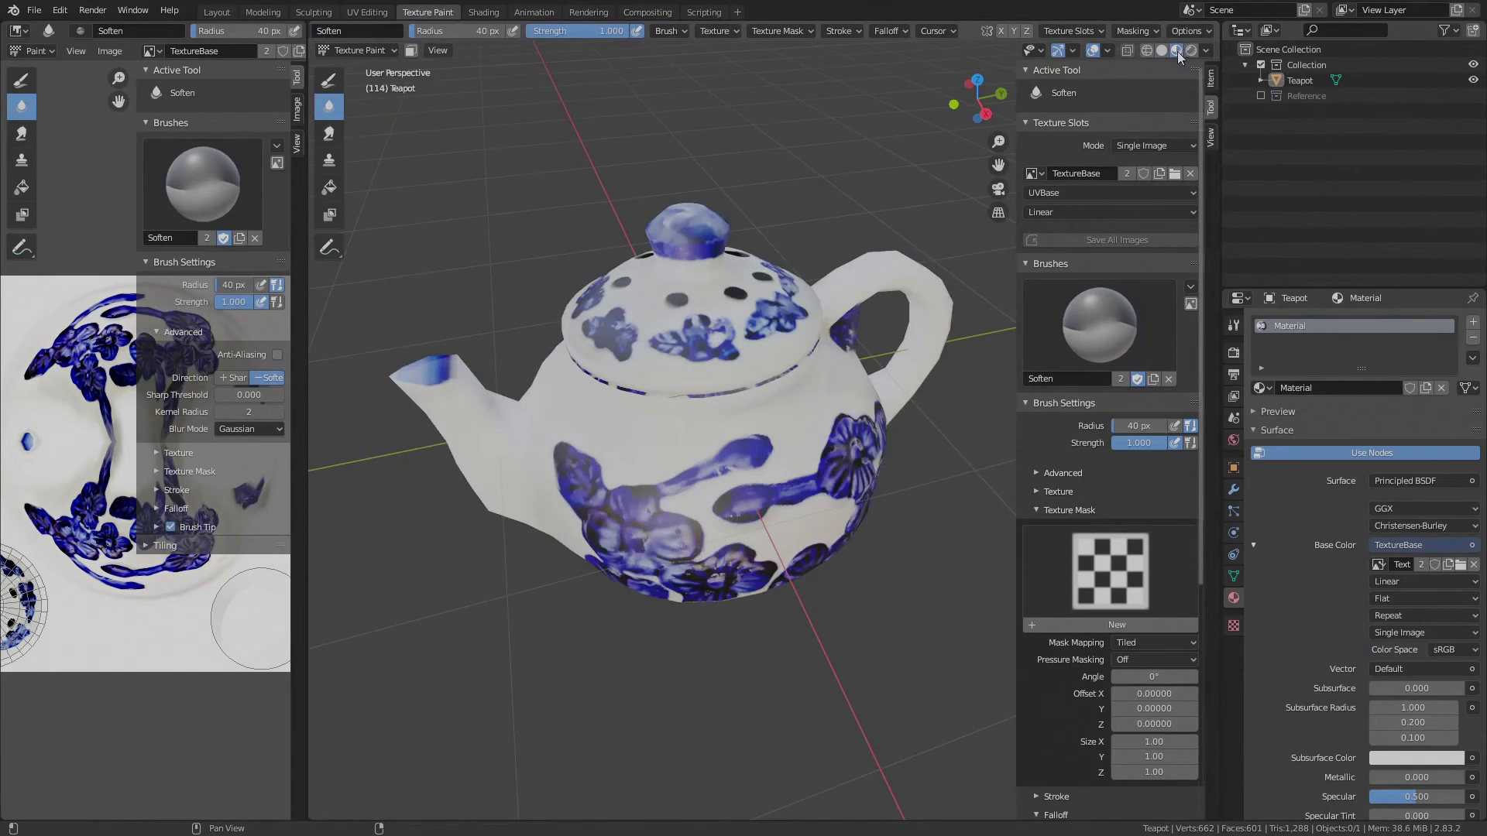
pyautogui.click(1206, 49)
pyautogui.click(1204, 194)
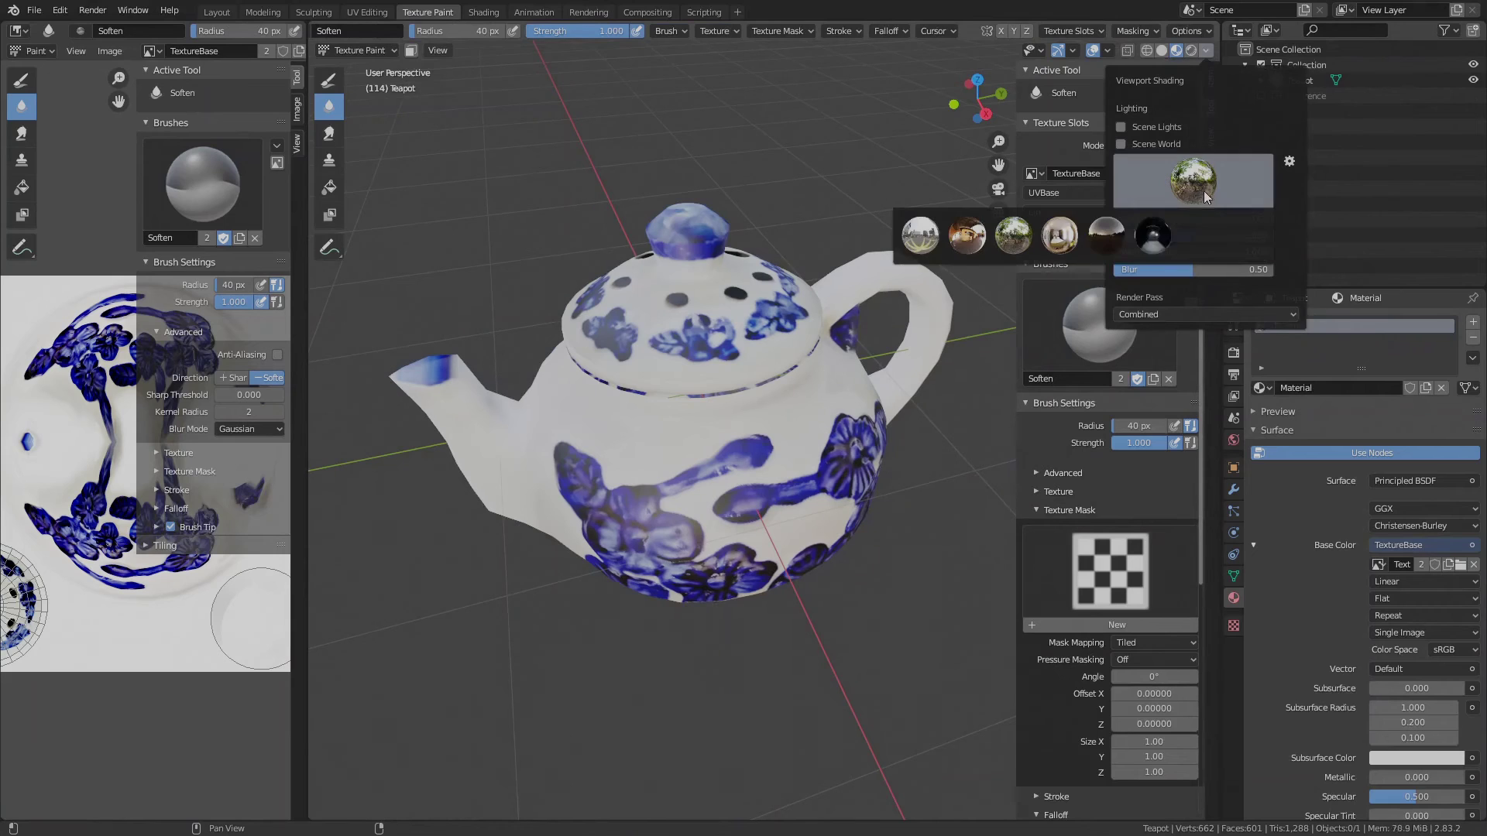
pyautogui.click(1152, 232)
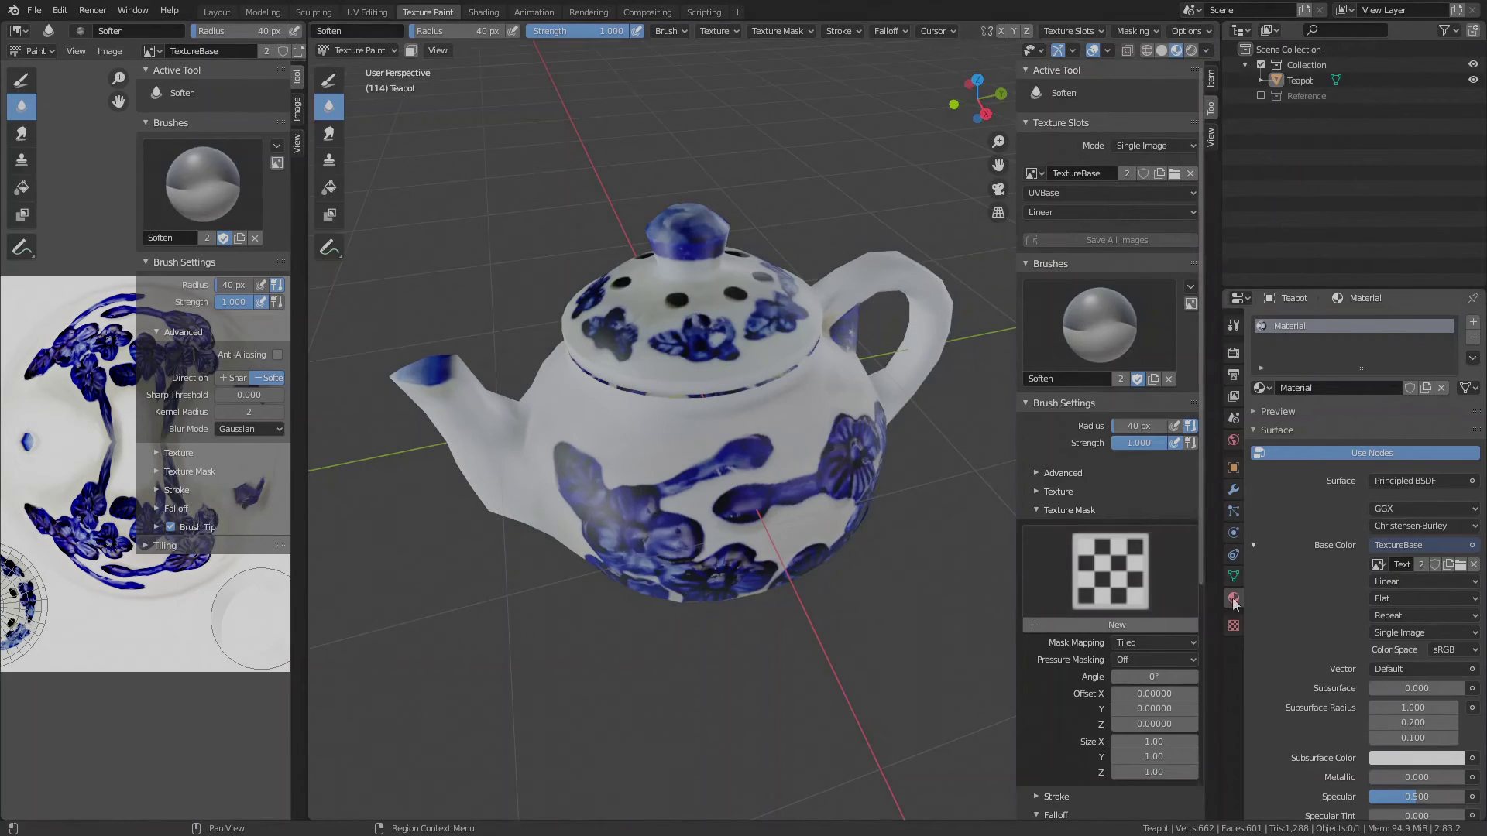
# Load TextureClean.png as the teapot material's base color image and set its roughness to 0.
pyautogui.click(1461, 564)
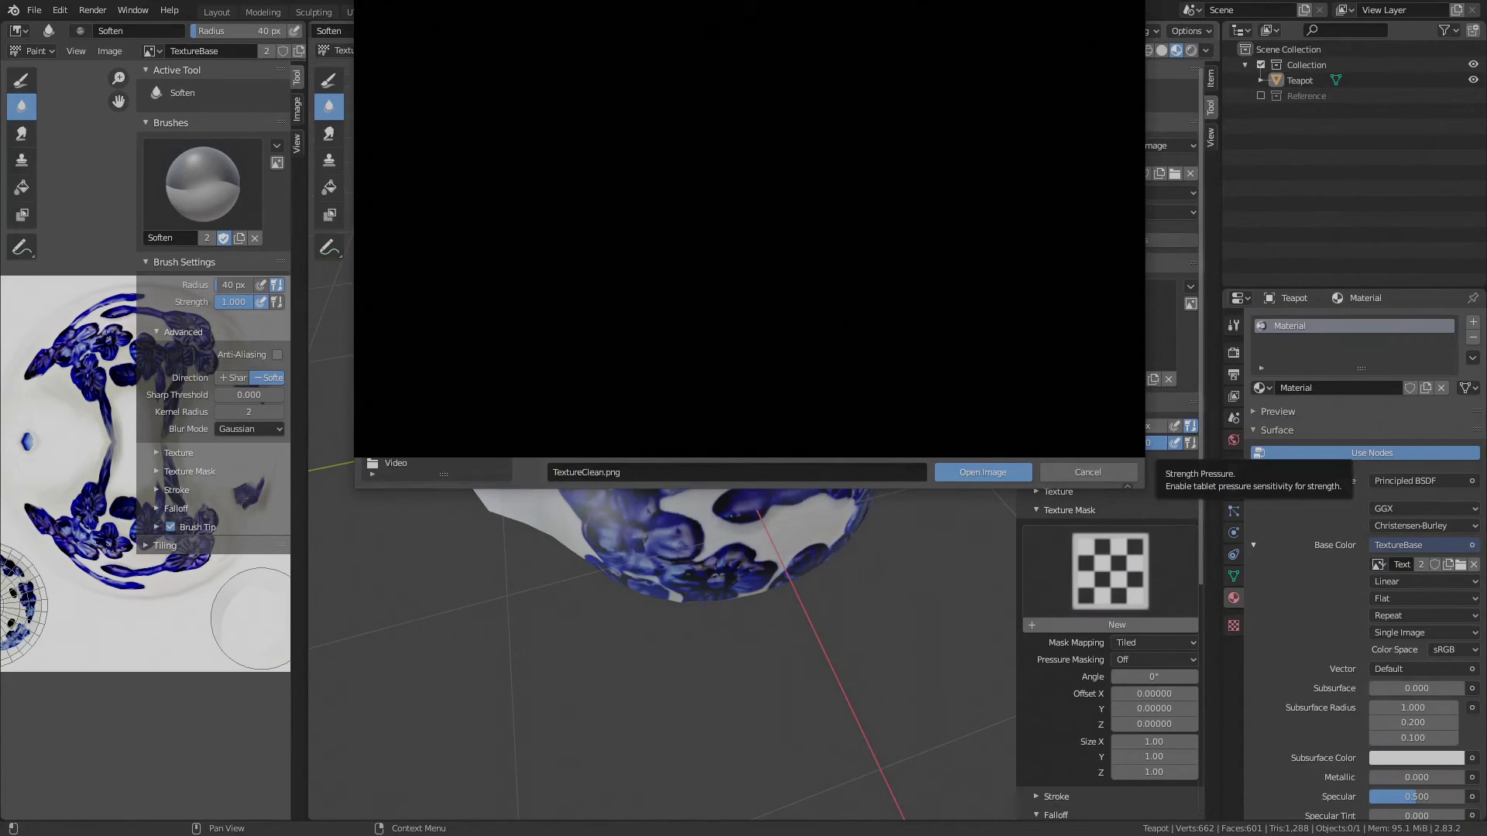
pyautogui.click(982, 472)
pyautogui.scroll(-10, 1411, 527)
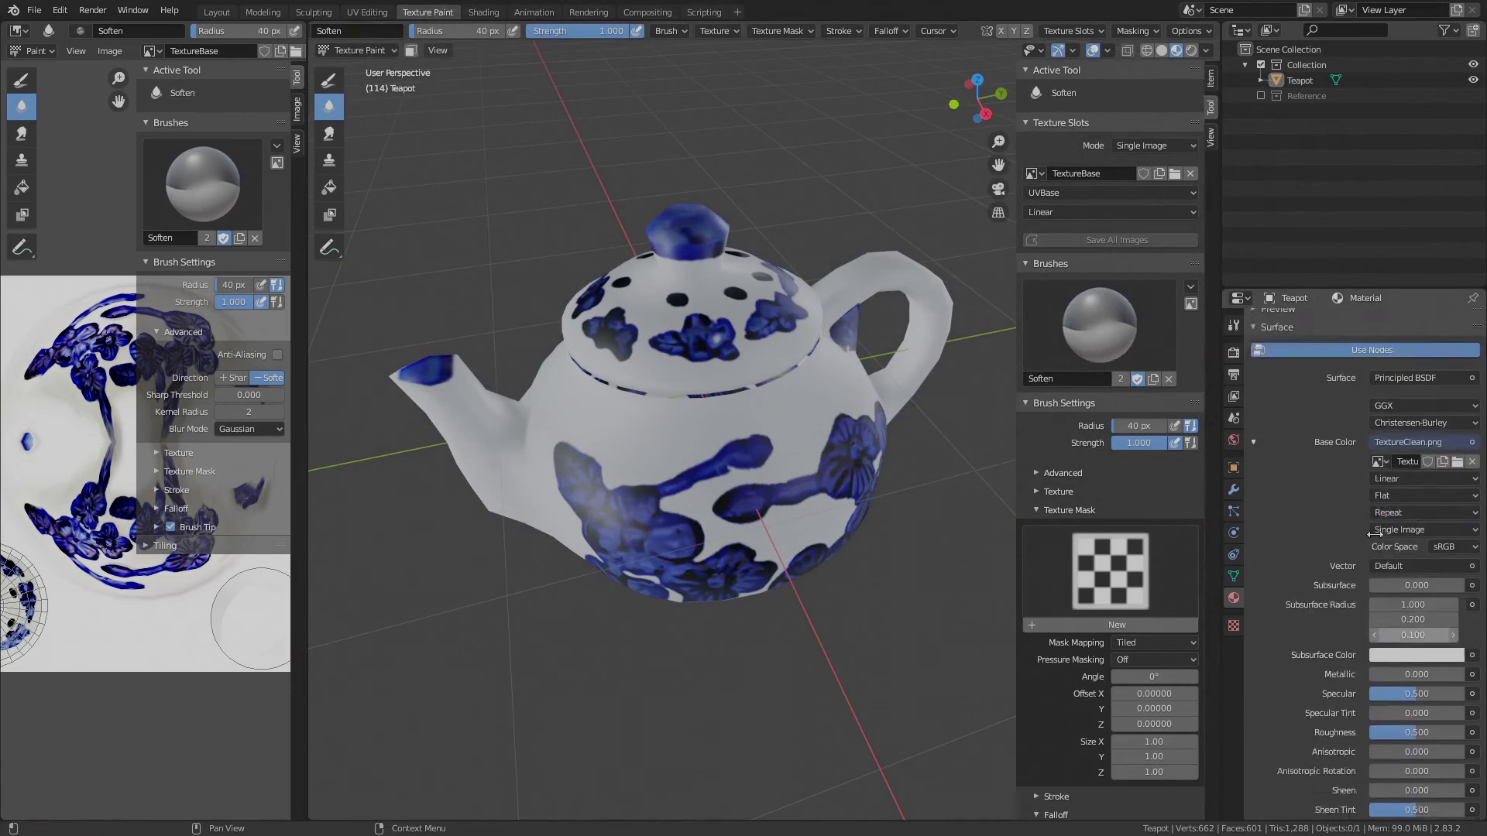
pyautogui.moveTo(1410, 532); pyautogui.dragTo(1348, 532)
pyautogui.moveTo(857, 377)
pyautogui.mouseDown()
pyautogui.moveTo(712, 390)
pyautogui.moveTo(764, 449)
pyautogui.moveTo(965, 423)
pyautogui.moveTo(1067, 342)
pyautogui.moveTo(1113, 392)
pyautogui.moveTo(843, 397)
pyautogui.moveTo(803, 258)
pyautogui.moveTo(853, 389)
pyautogui.moveTo(977, 361)
pyautogui.moveTo(942, 375)
pyautogui.mouseUp()
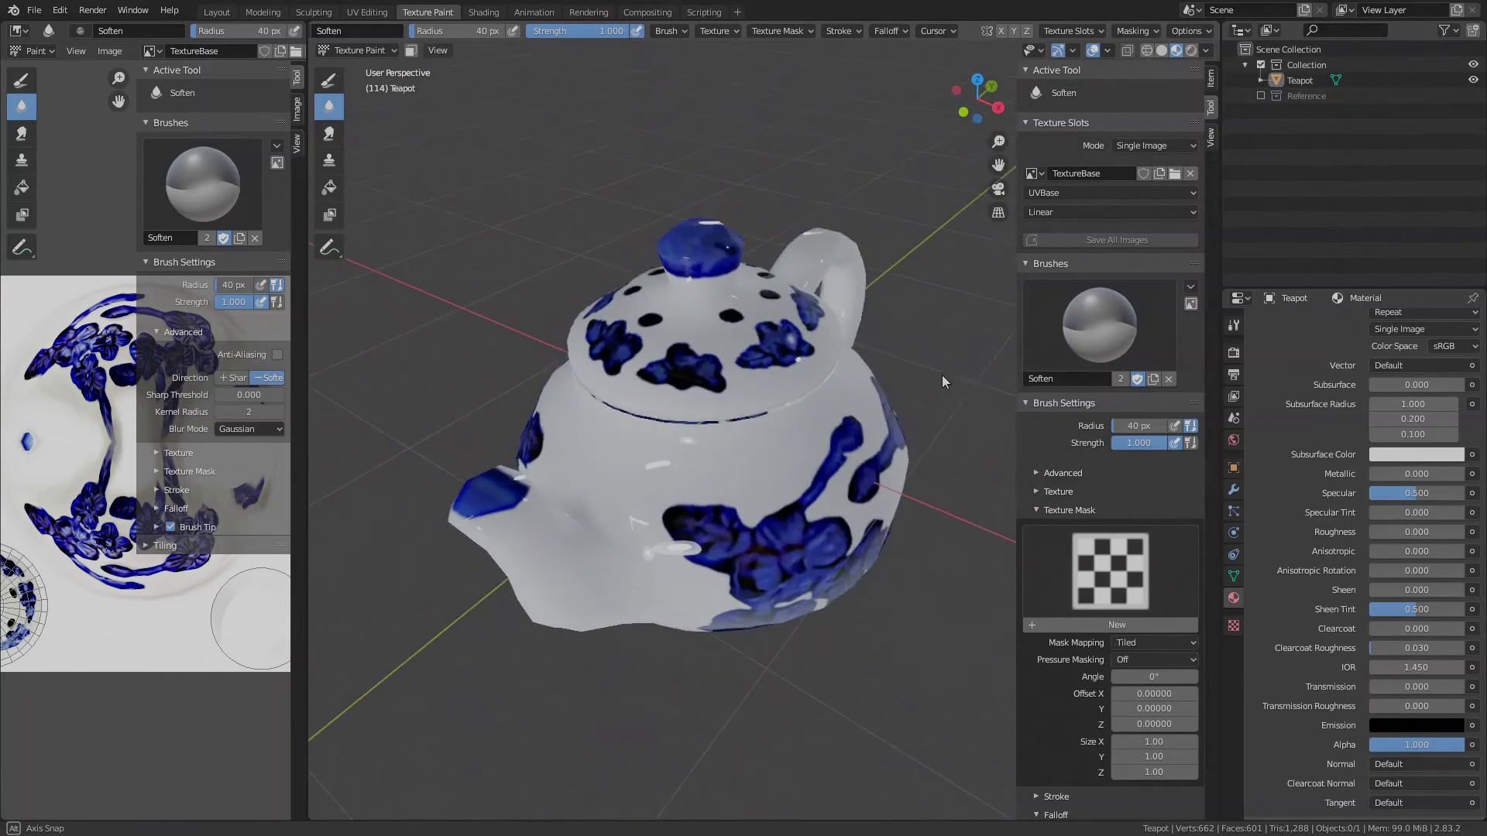
# Return to Object Mode, duplicate the teapot and move the copy along the X axis to the negative side of the original.
pyautogui.scroll(-5, 895, 400)
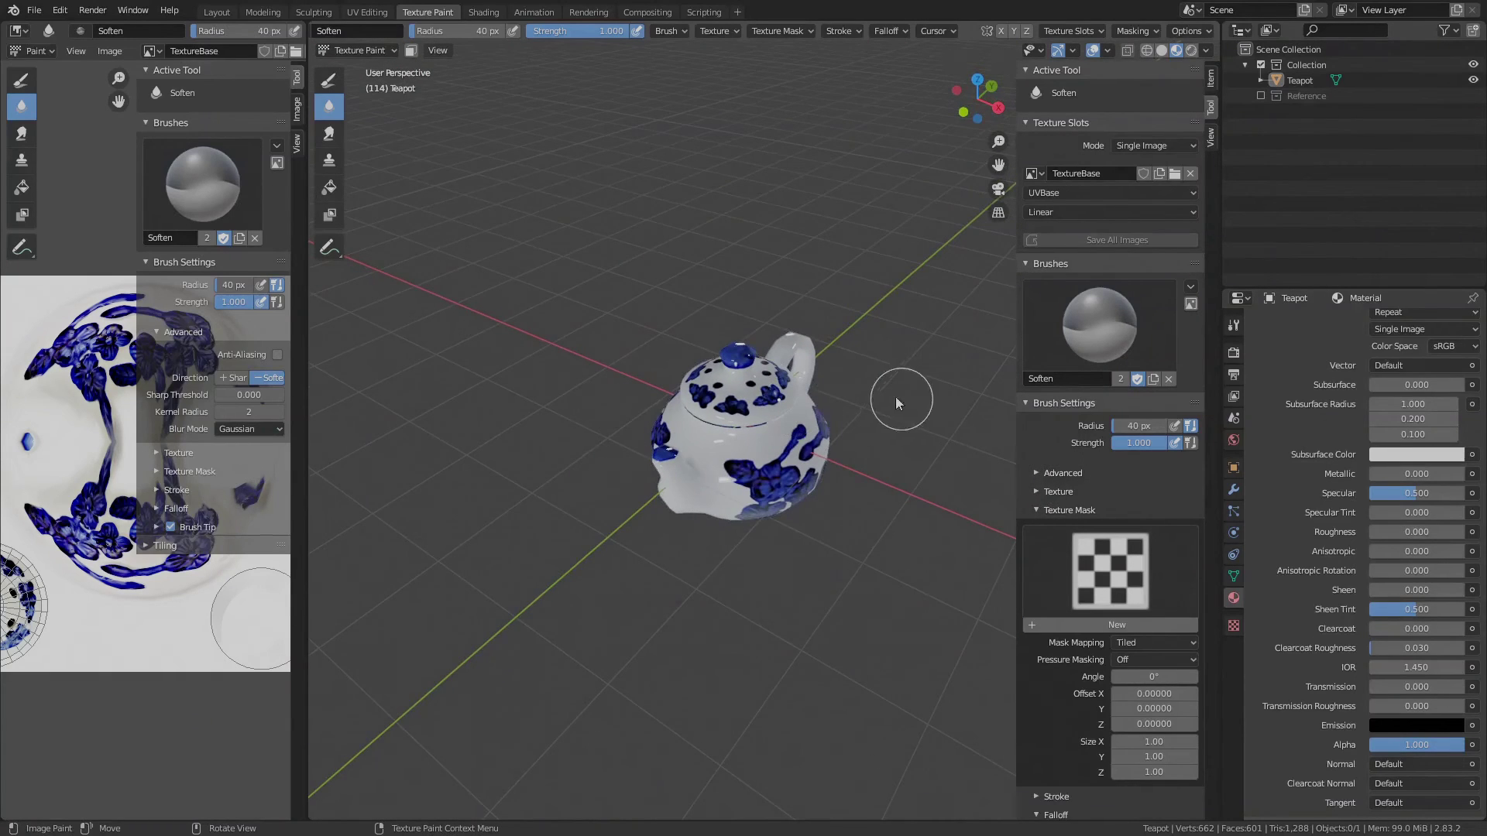
pyautogui.click(347, 50)
pyautogui.click(360, 68)
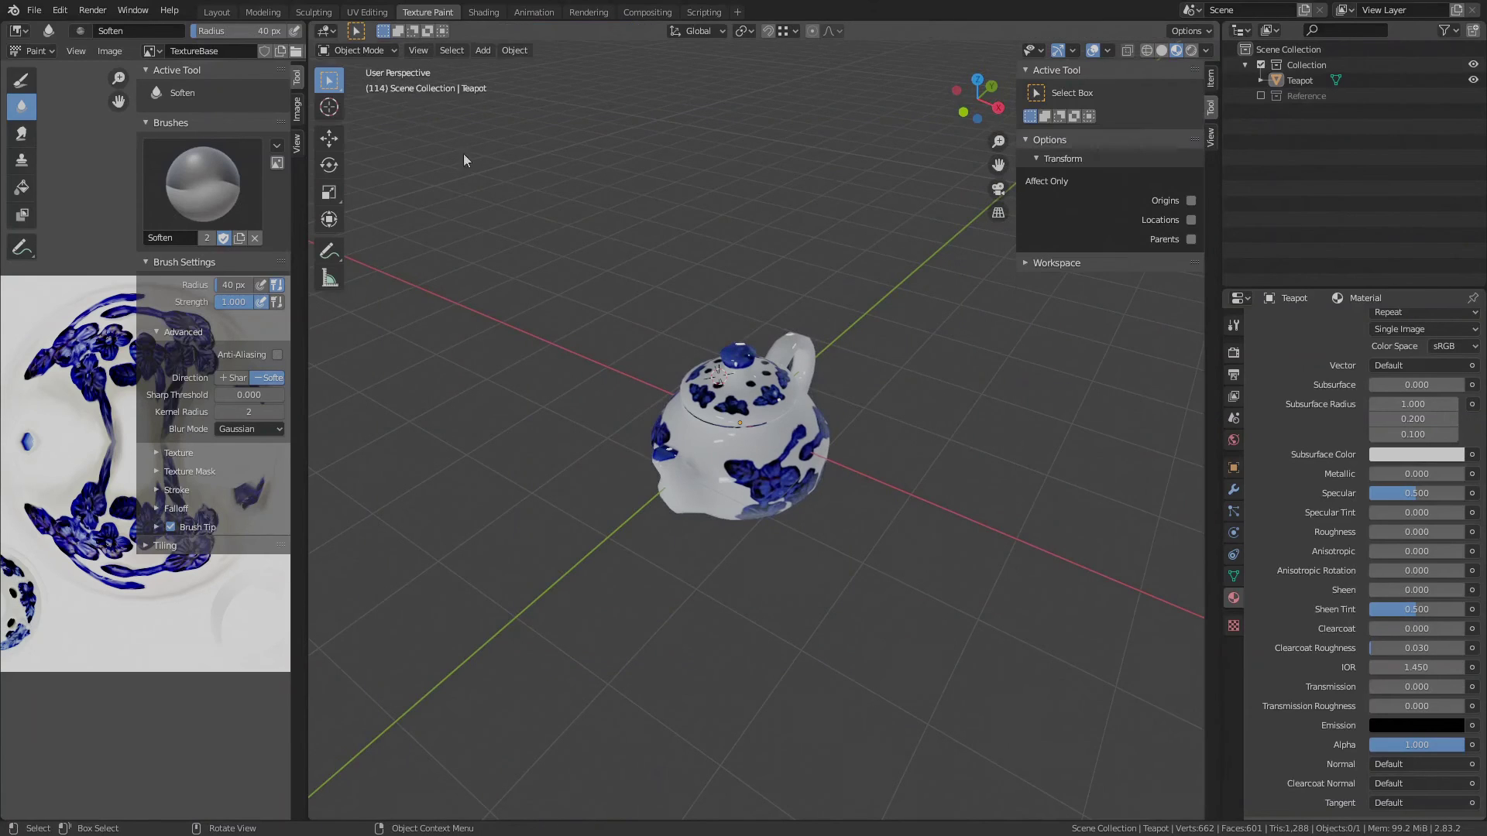
pyautogui.click(763, 434)
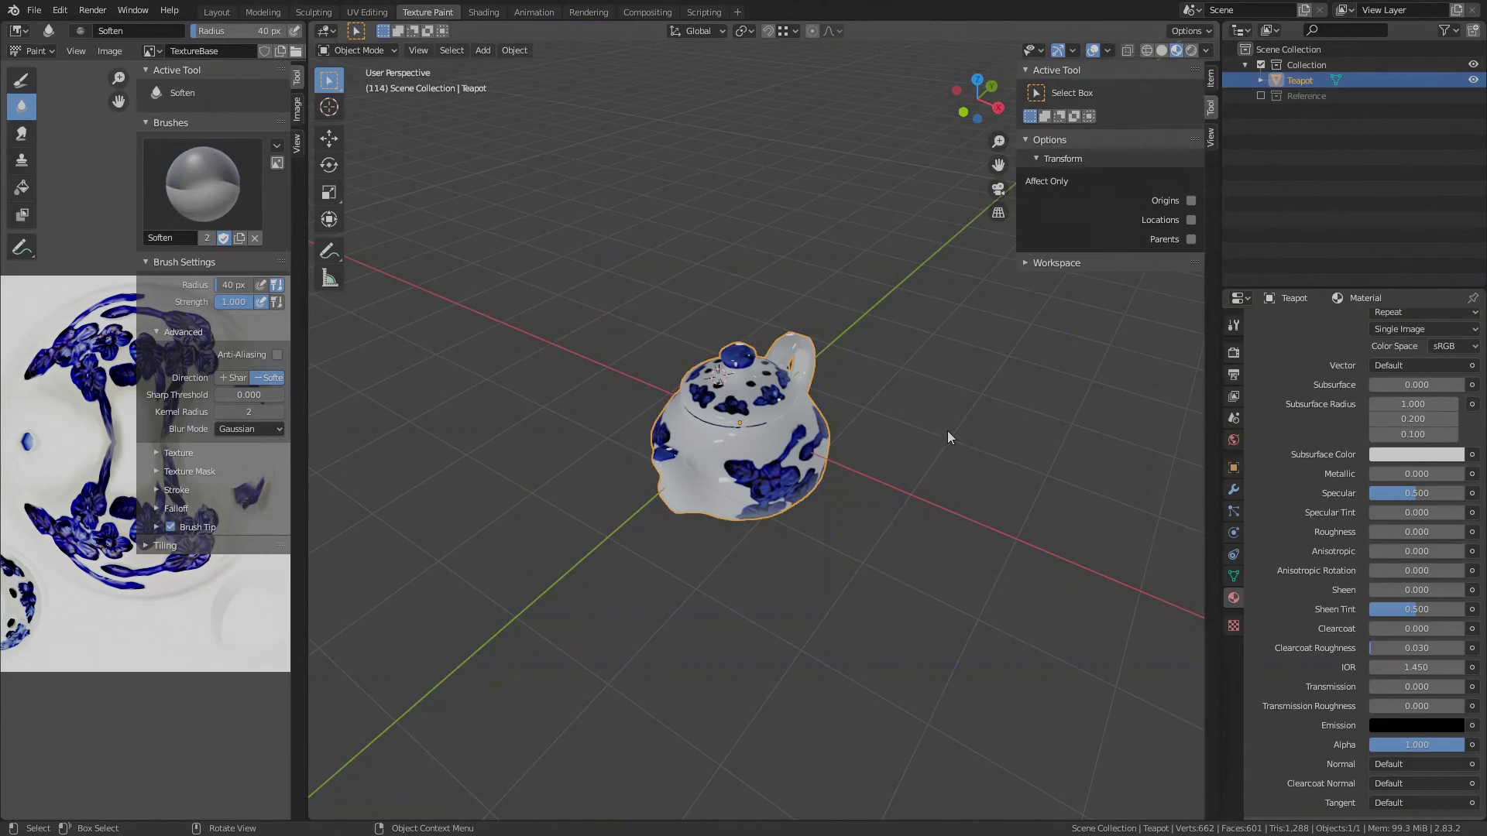
pyautogui.hotkey('shift', 'd')
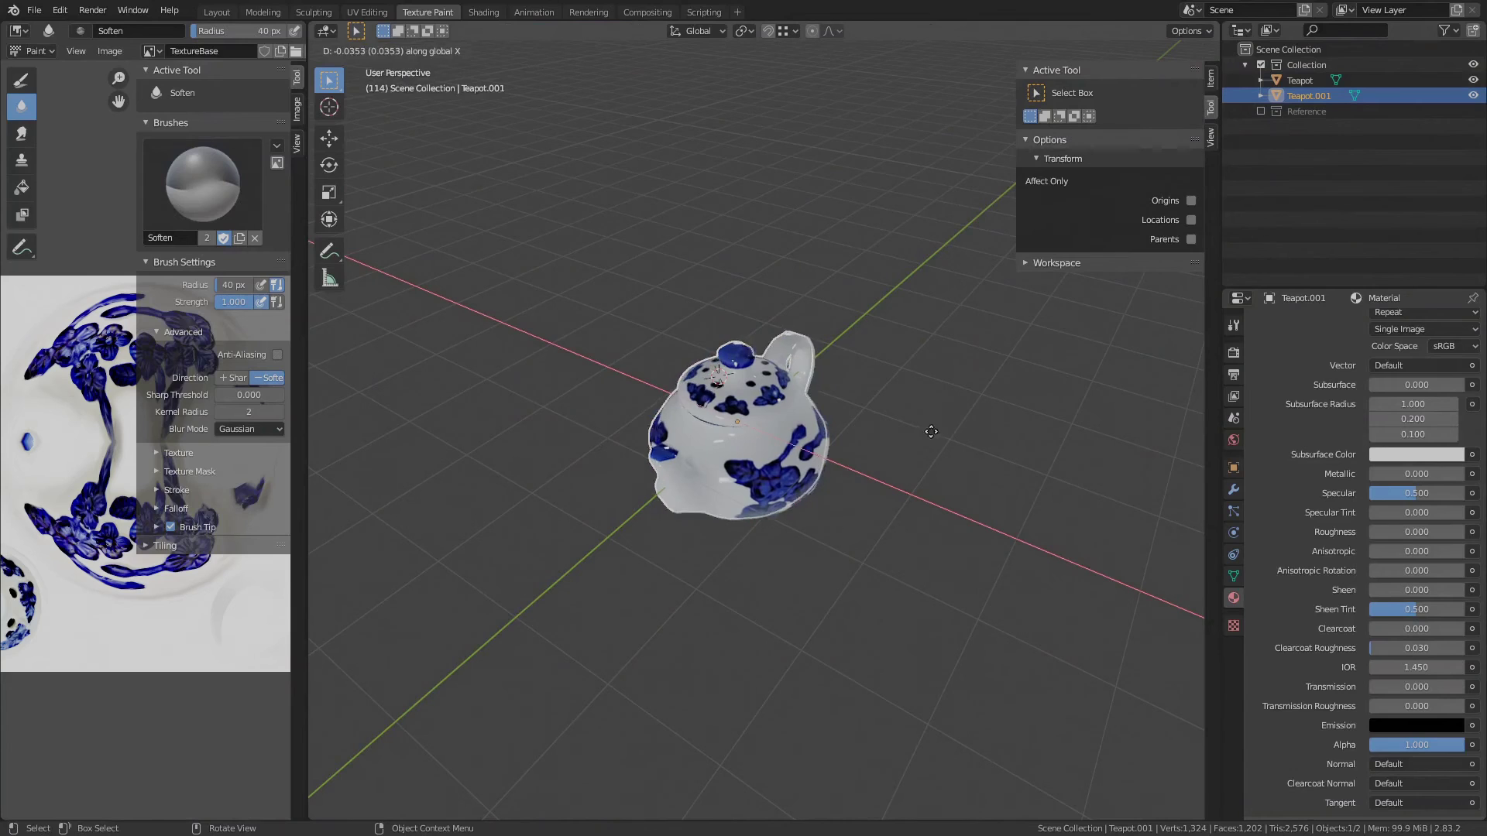
pyautogui.click(720, 399)
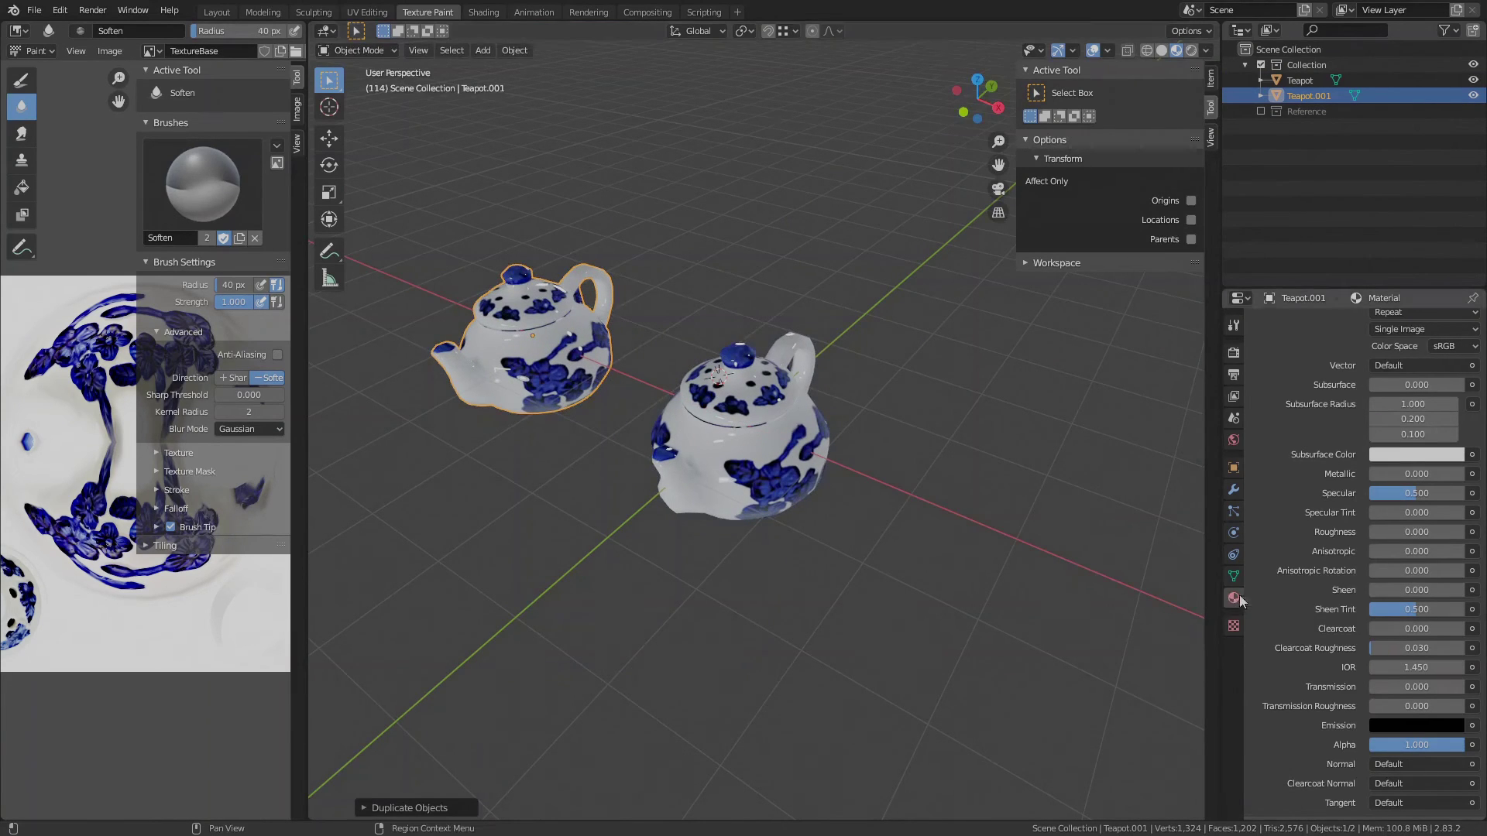
# Make the duplicate teapot's material a separate single-user copy and load a replacement image for its base color.
pyautogui.scroll(10, 1386, 457)
pyautogui.click(1426, 389)
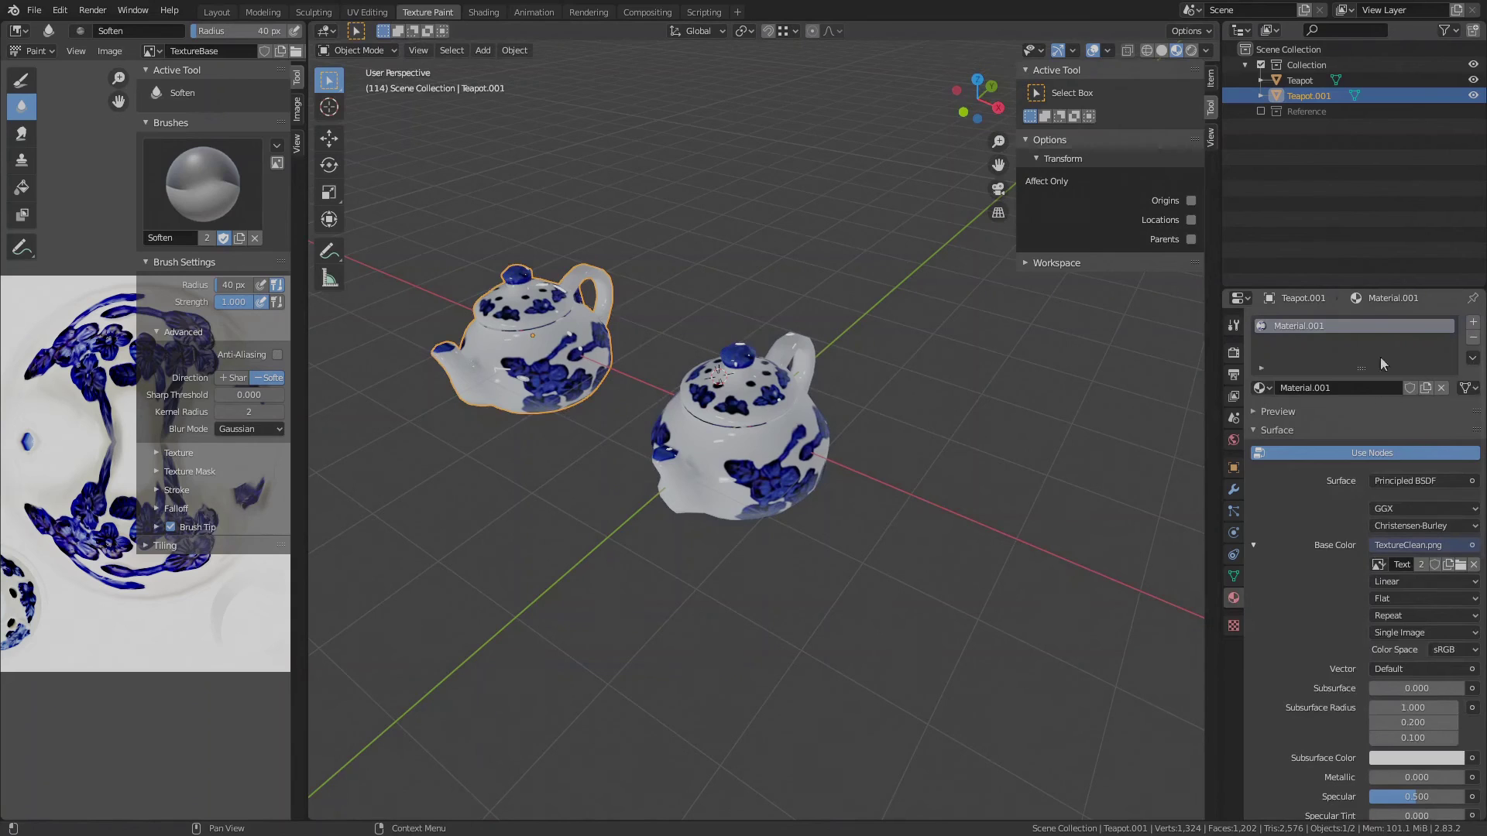
pyautogui.click(1459, 566)
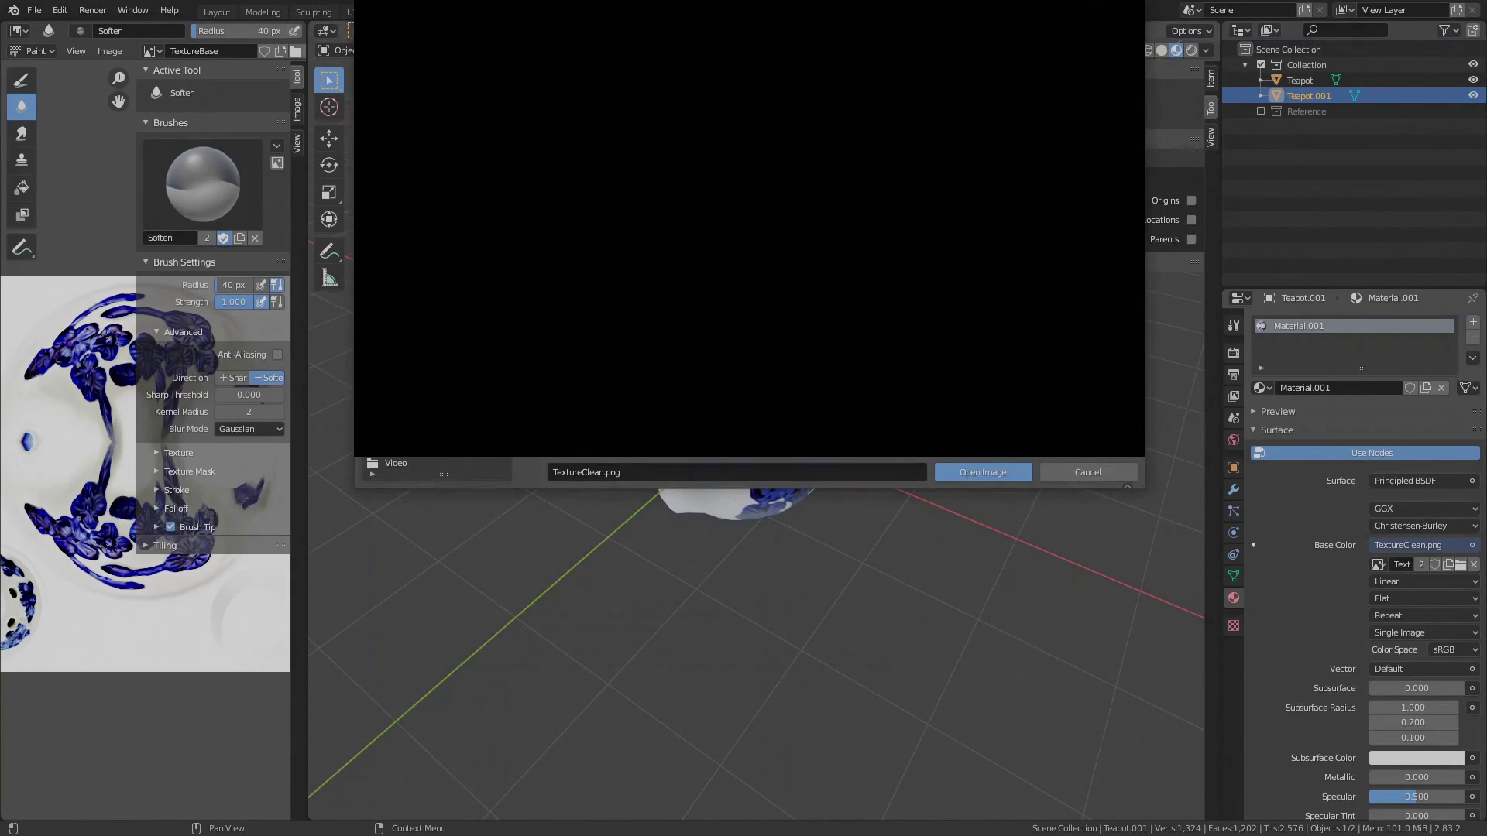
pyautogui.click(983, 473)
# Set the roughness of the duplicate teapot's material to 0.75.
pyautogui.scroll(-8, 1261, 494)
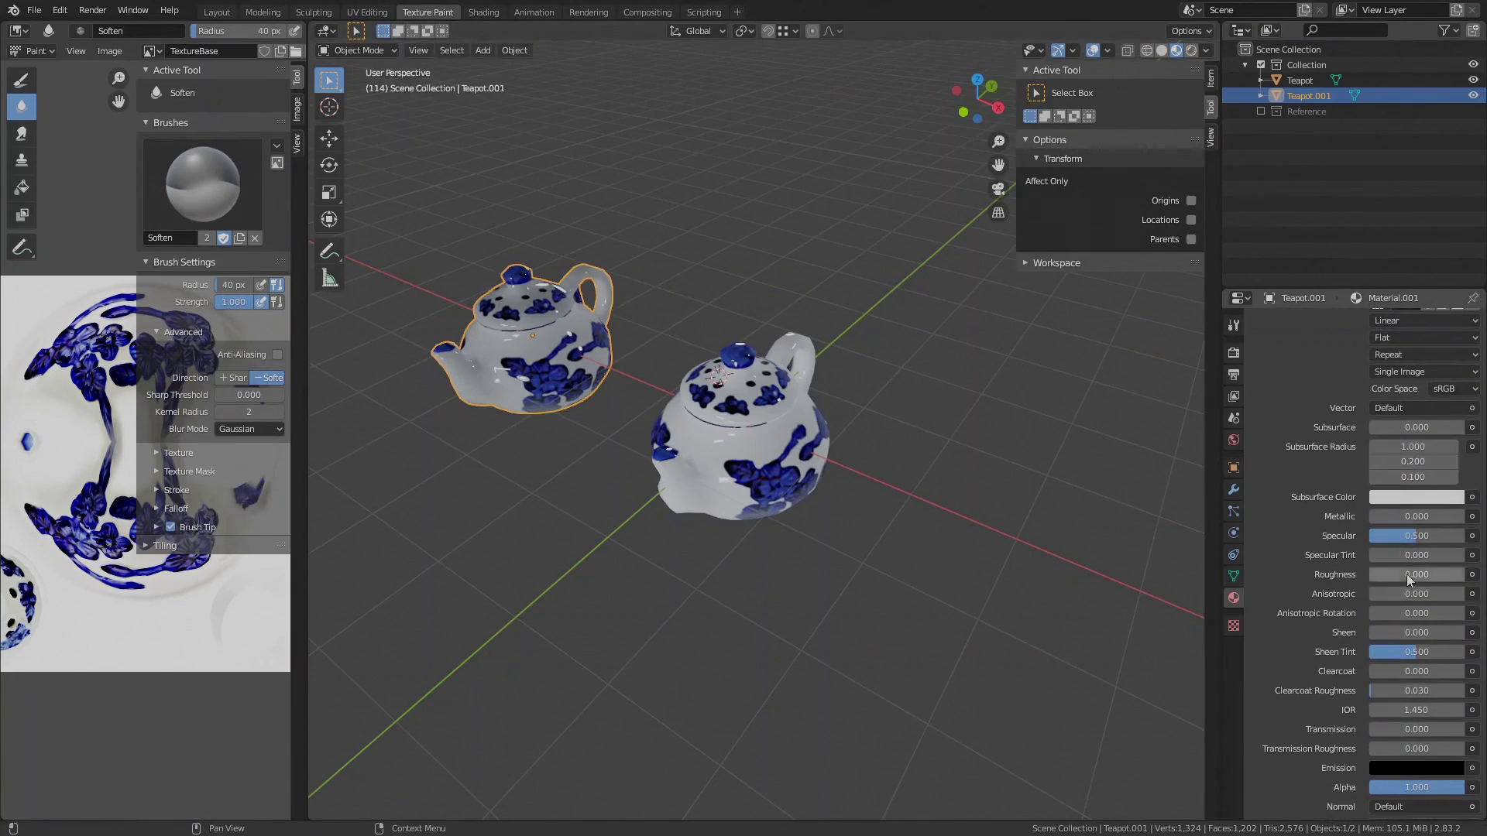
pyautogui.click(1406, 574)
pyautogui.write('.75')
pyautogui.press('Return')
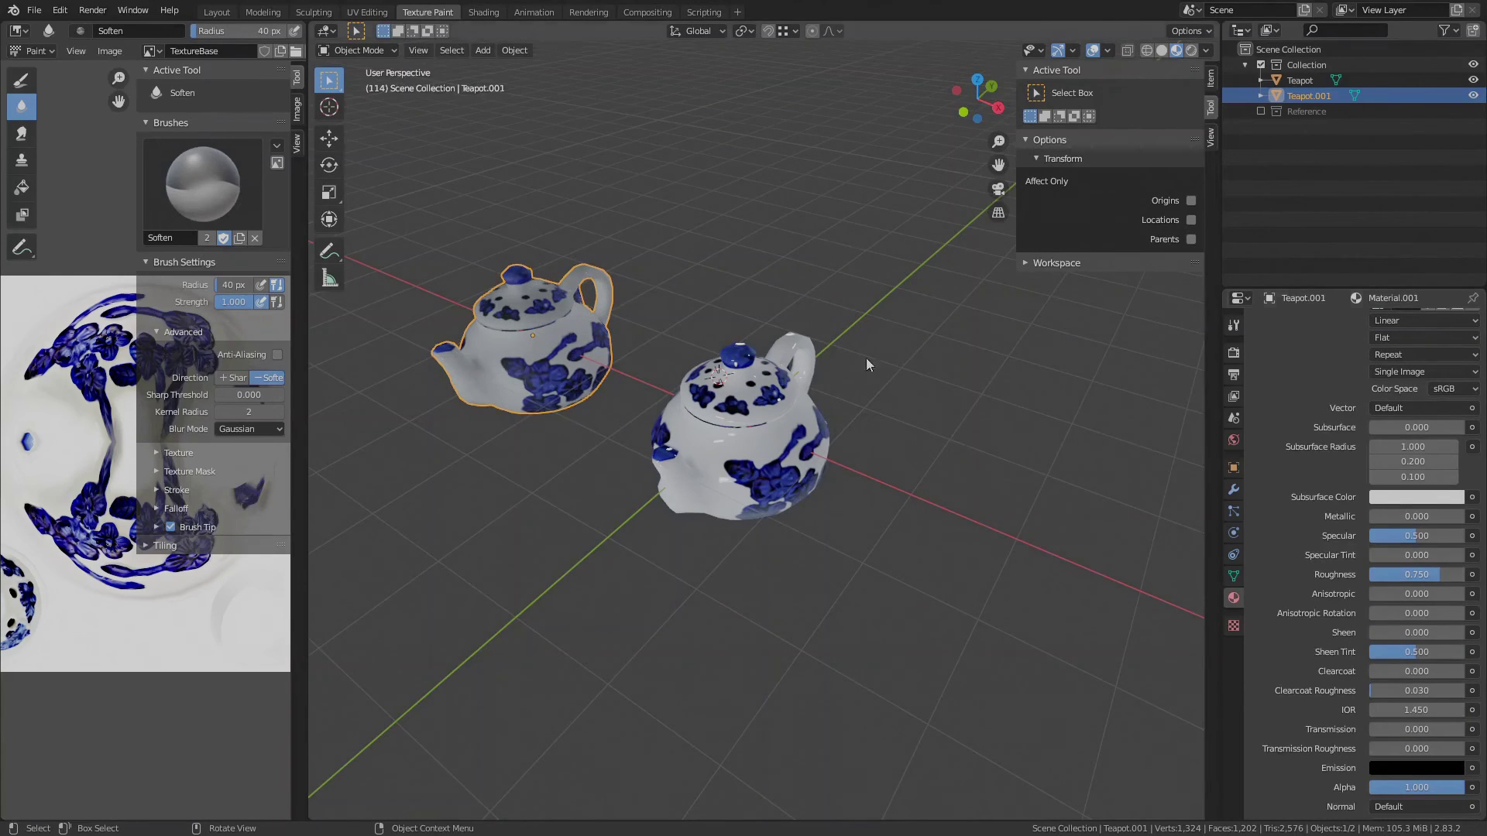
# Duplicate the middle glossy teapot again and move this copy about 3 units along the X axis in the positive direction.
pyautogui.click(866, 358)
pyautogui.scroll(4, 808, 315)
pyautogui.moveTo(904, 471); pyautogui.dragTo(886, 568)
pyautogui.scroll(-5, 886, 567)
pyautogui.moveTo(991, 361); pyautogui.dragTo(849, 313)
pyautogui.keyDown('shift'); pyautogui.rightClick(762, 177); pyautogui.keyUp('shift')
pyautogui.click(833, 434)
pyautogui.hotkey('shift', 'd')
pyautogui.press('x')
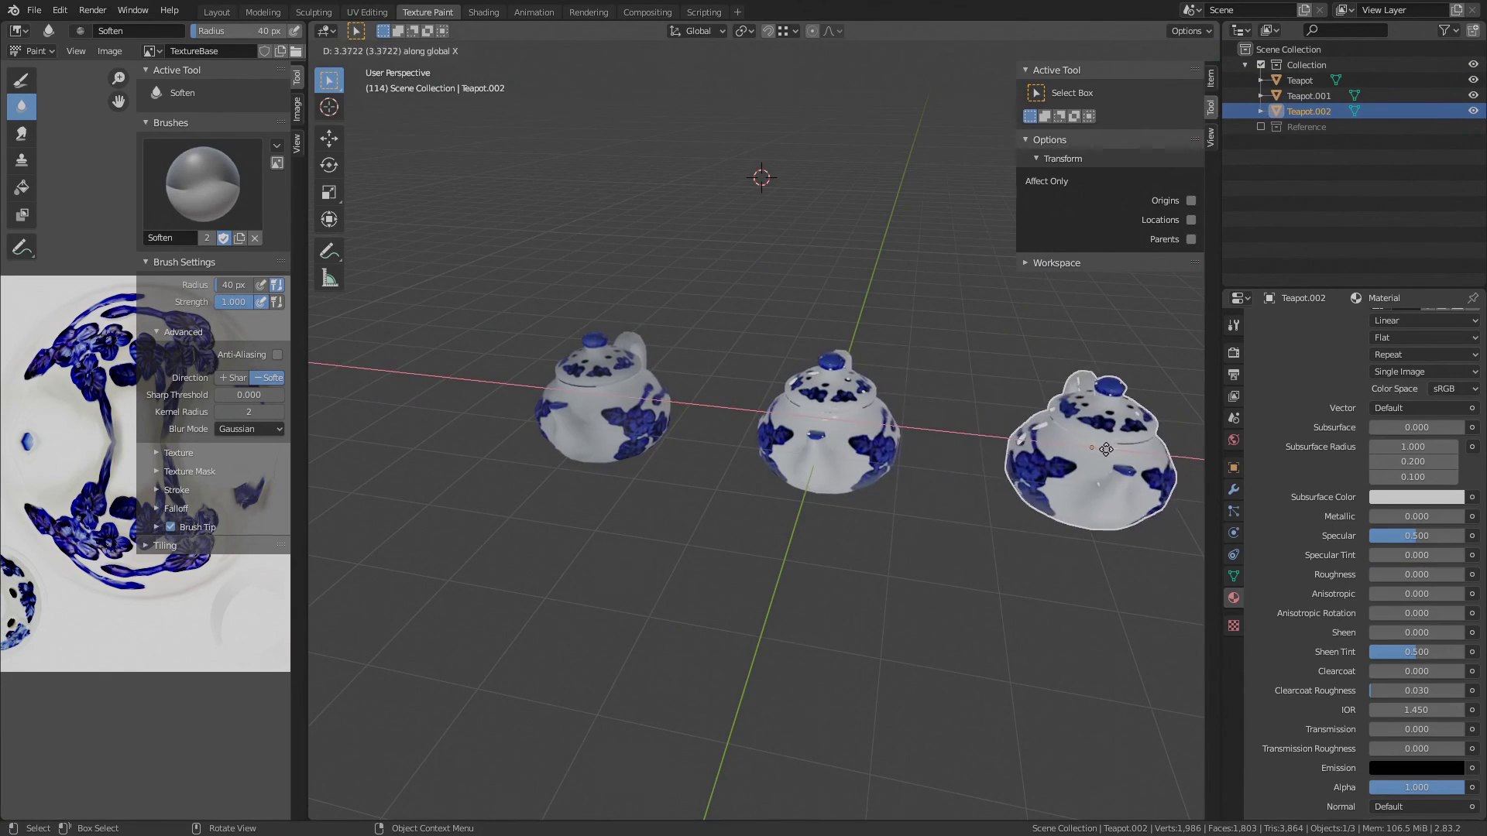
pyautogui.click(1081, 453)
# Give the third teapot its own material with TextureBase.png as the base color image and a roughness of 0.75.
pyautogui.scroll(8, 1386, 480)
pyautogui.click(1461, 564)
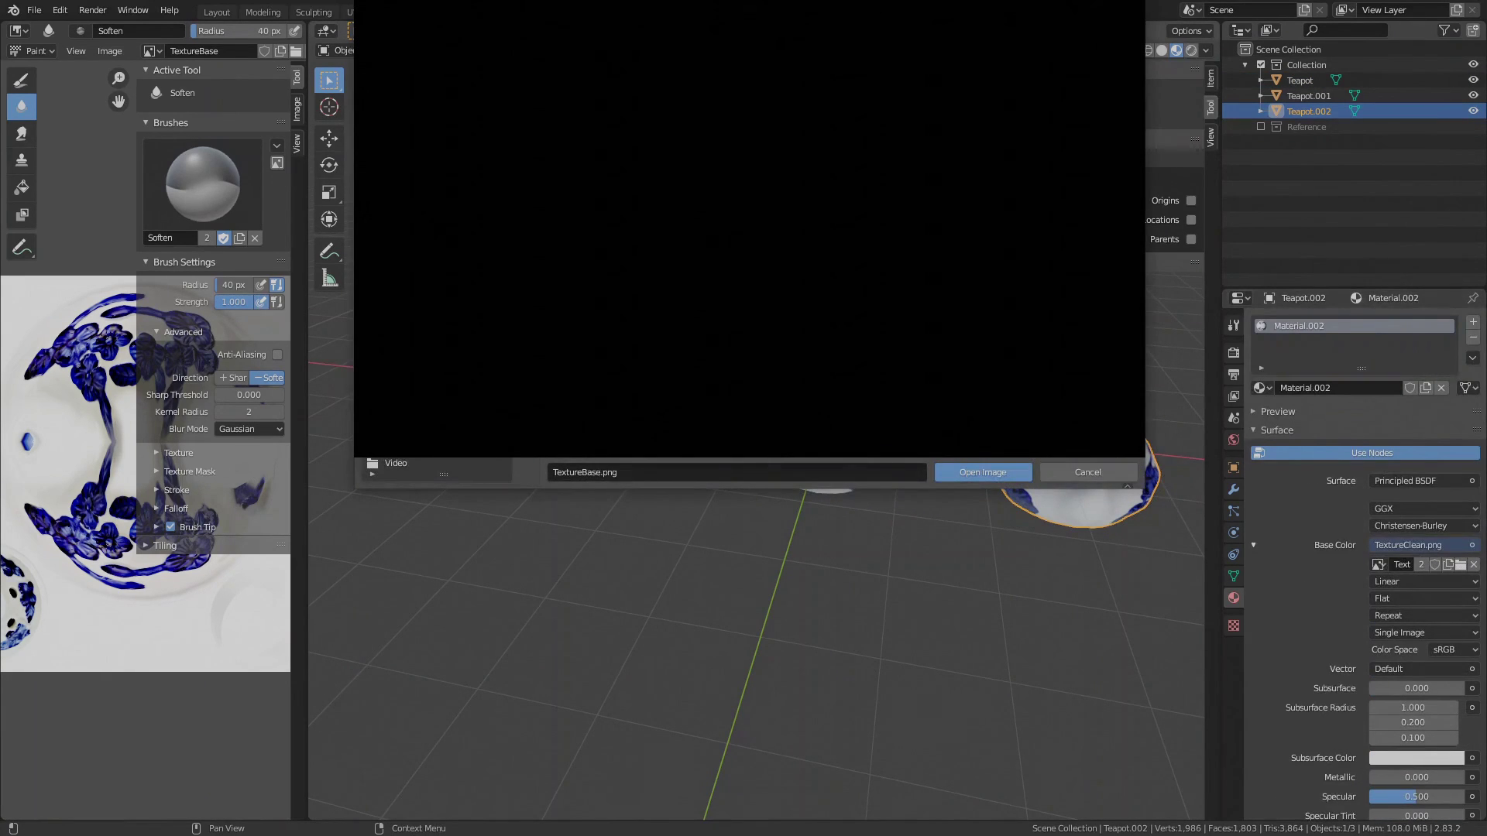
pyautogui.click(983, 472)
pyautogui.scroll(-8, 1301, 606)
pyautogui.click(946, 359)
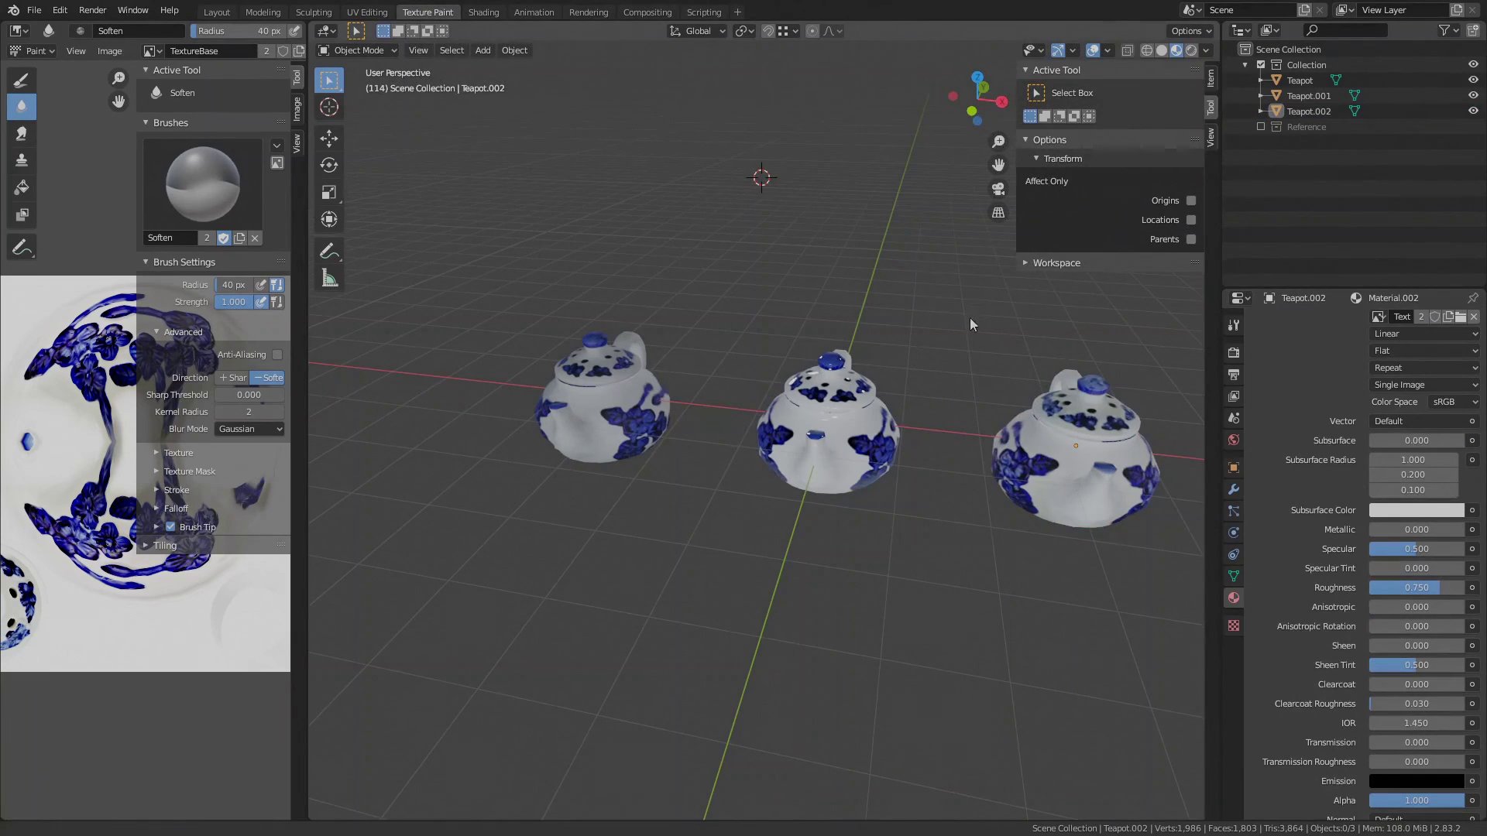
# Compare the textures of the three teapots from several sides, widening the 3D viewport and hiding its sidebar for an unobstructed view.
pyautogui.moveTo(970, 319); pyautogui.dragTo(670, 452)
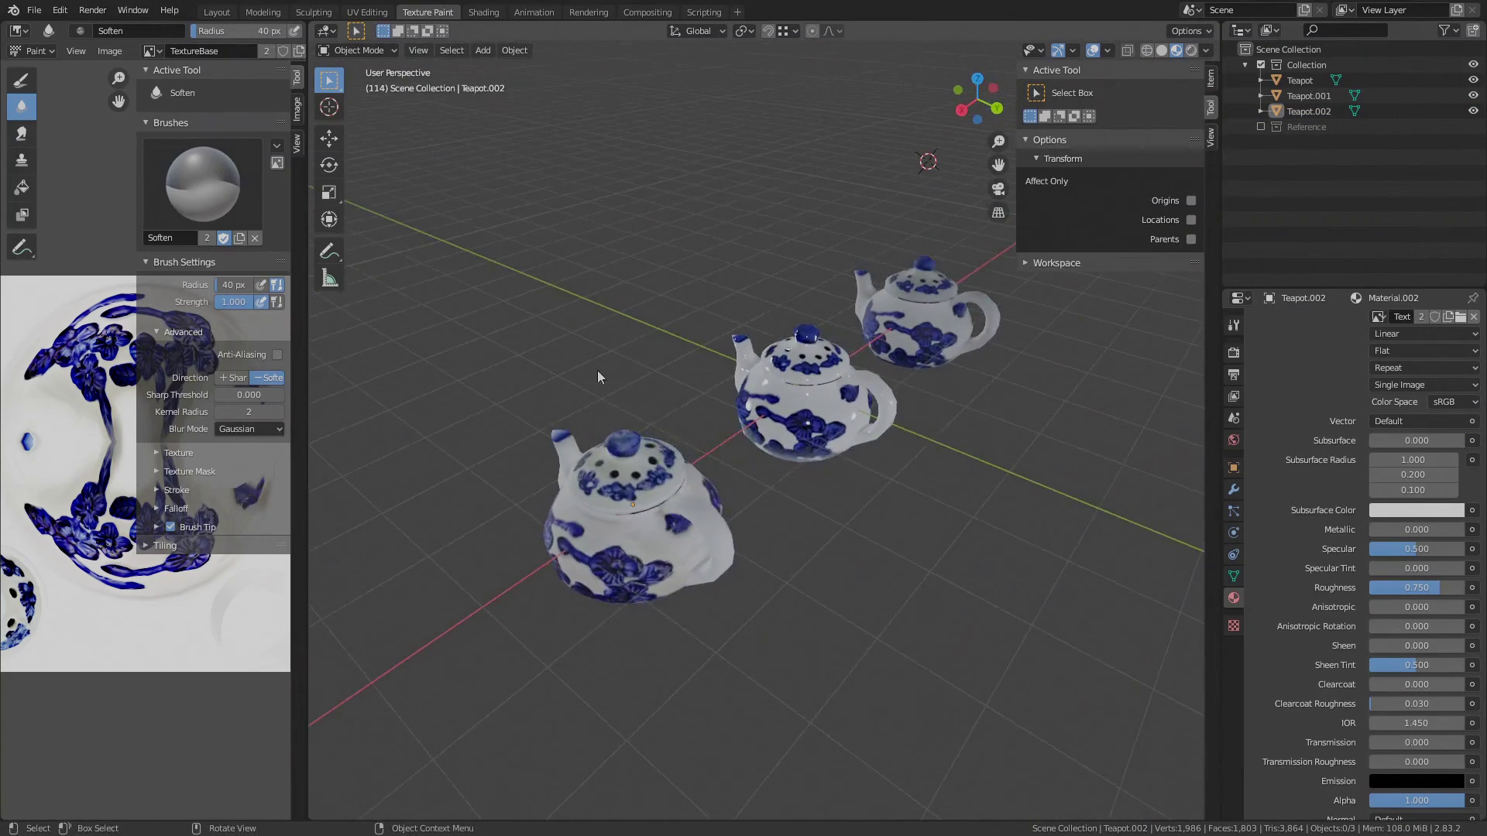
pyautogui.moveTo(598, 377); pyautogui.dragTo(671, 514)
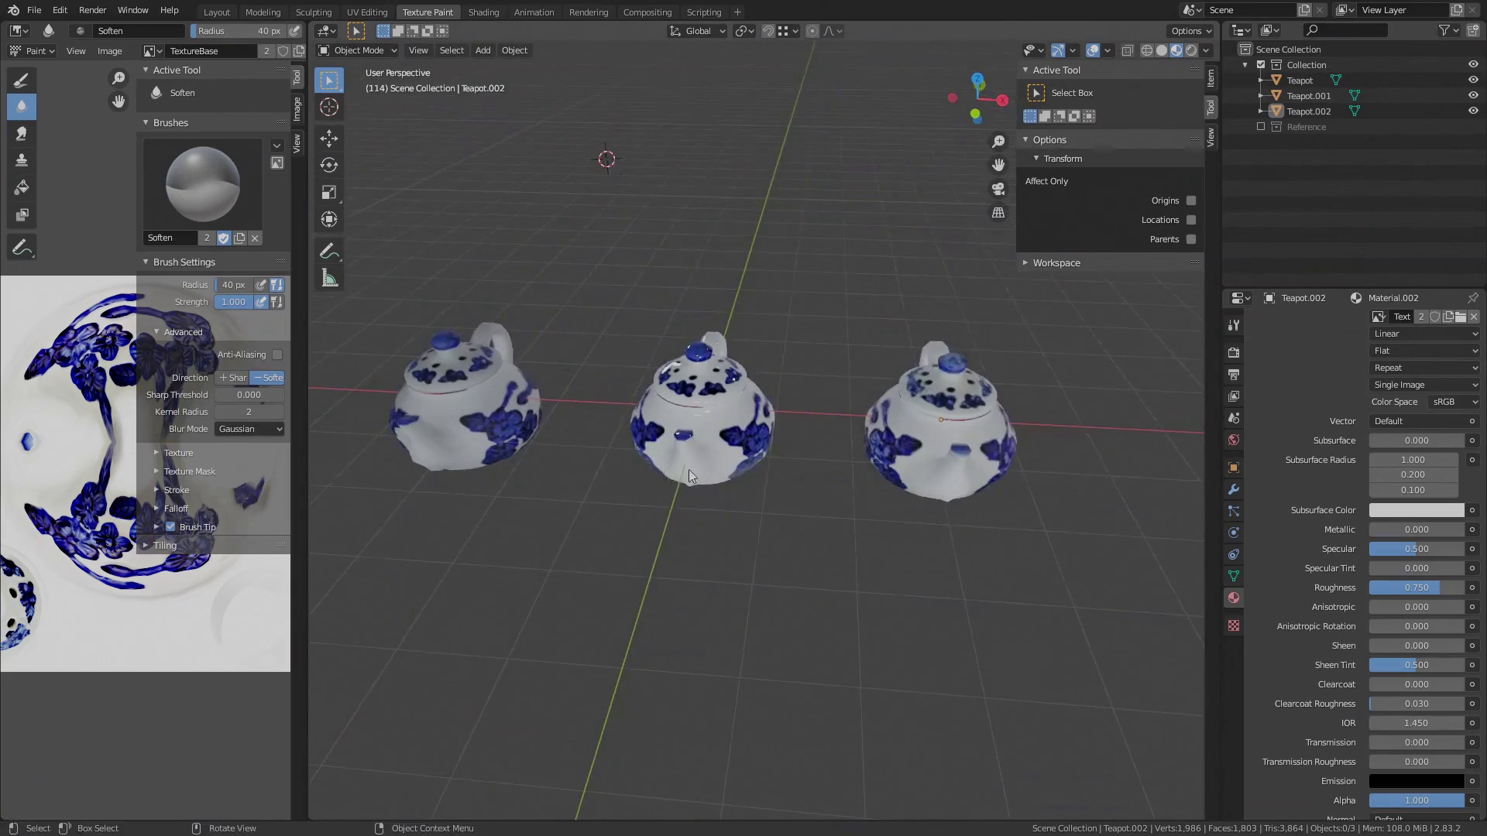
pyautogui.scroll(2, 418, 446)
pyautogui.moveTo(307, 428); pyautogui.dragTo(103, 409)
pyautogui.scroll(-2, 993, 505)
pyautogui.moveTo(953, 499); pyautogui.dragTo(898, 461)
pyautogui.scroll(3, 929, 449)
pyautogui.moveTo(1108, 391)
pyautogui.mouseDown()
pyautogui.moveTo(1145, 376)
pyautogui.moveTo(1121, 368)
pyautogui.mouseUp()
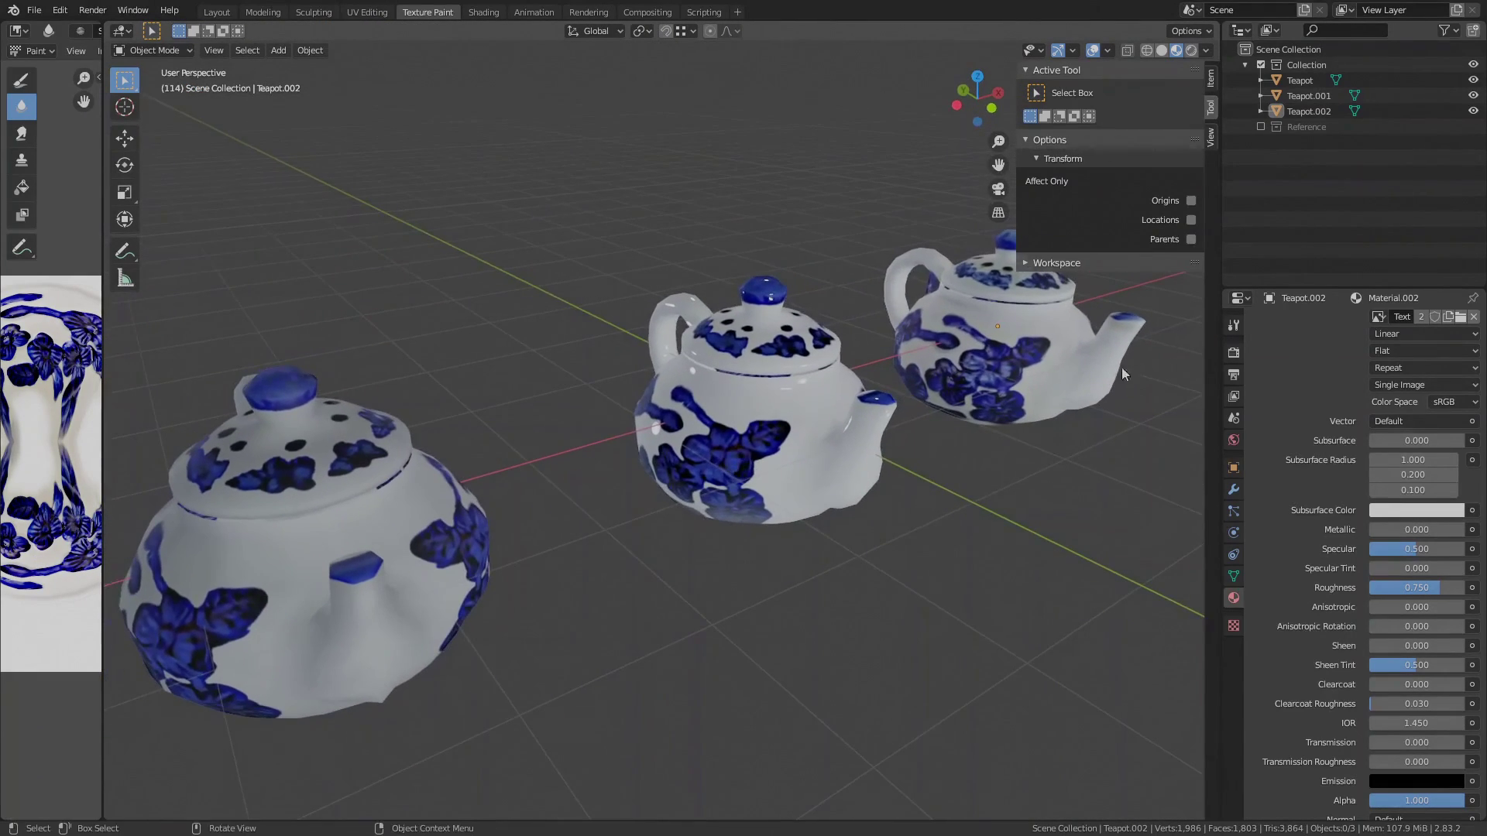
pyautogui.press('n')
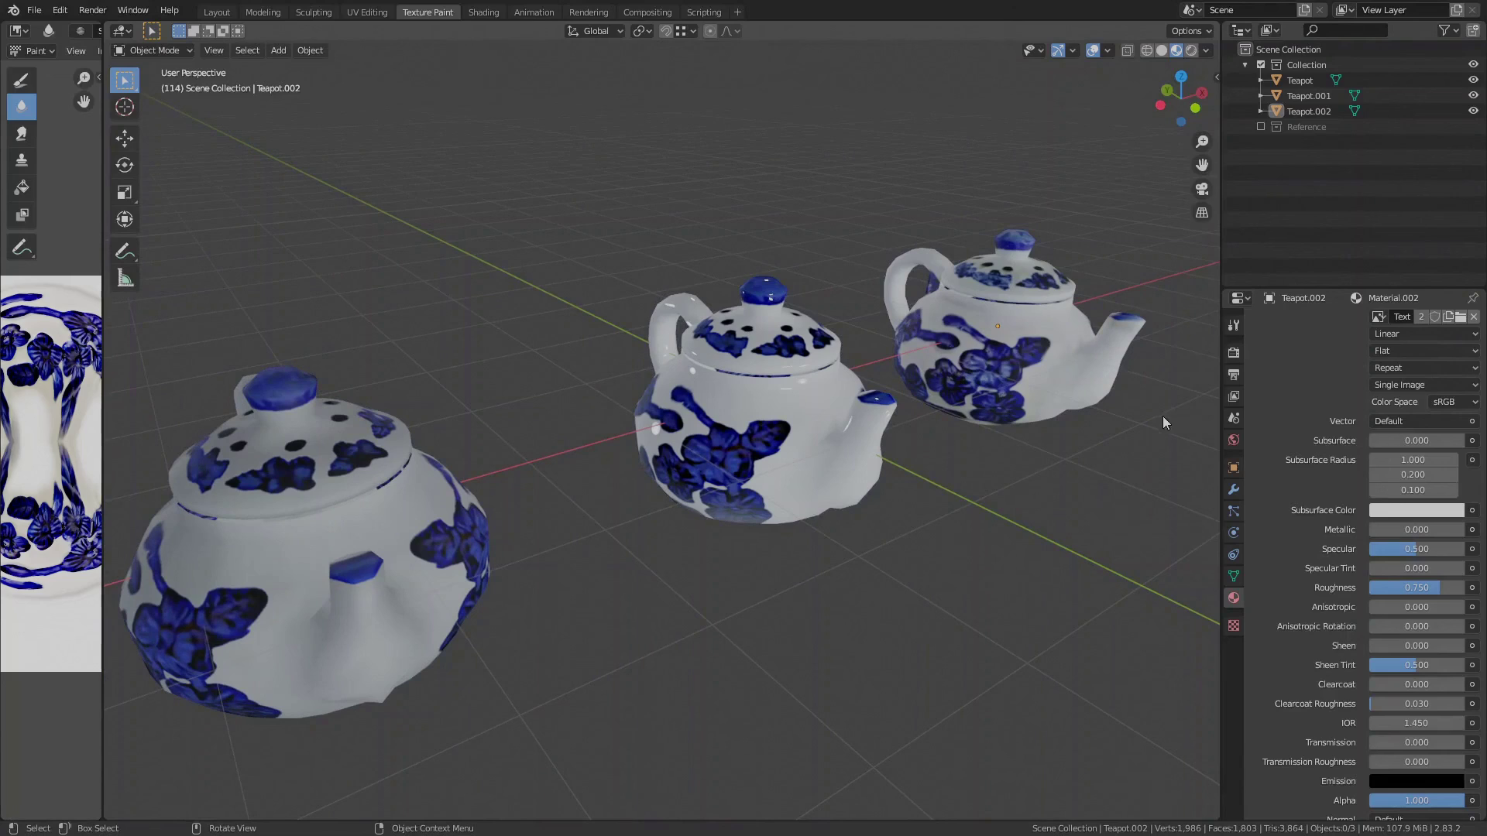